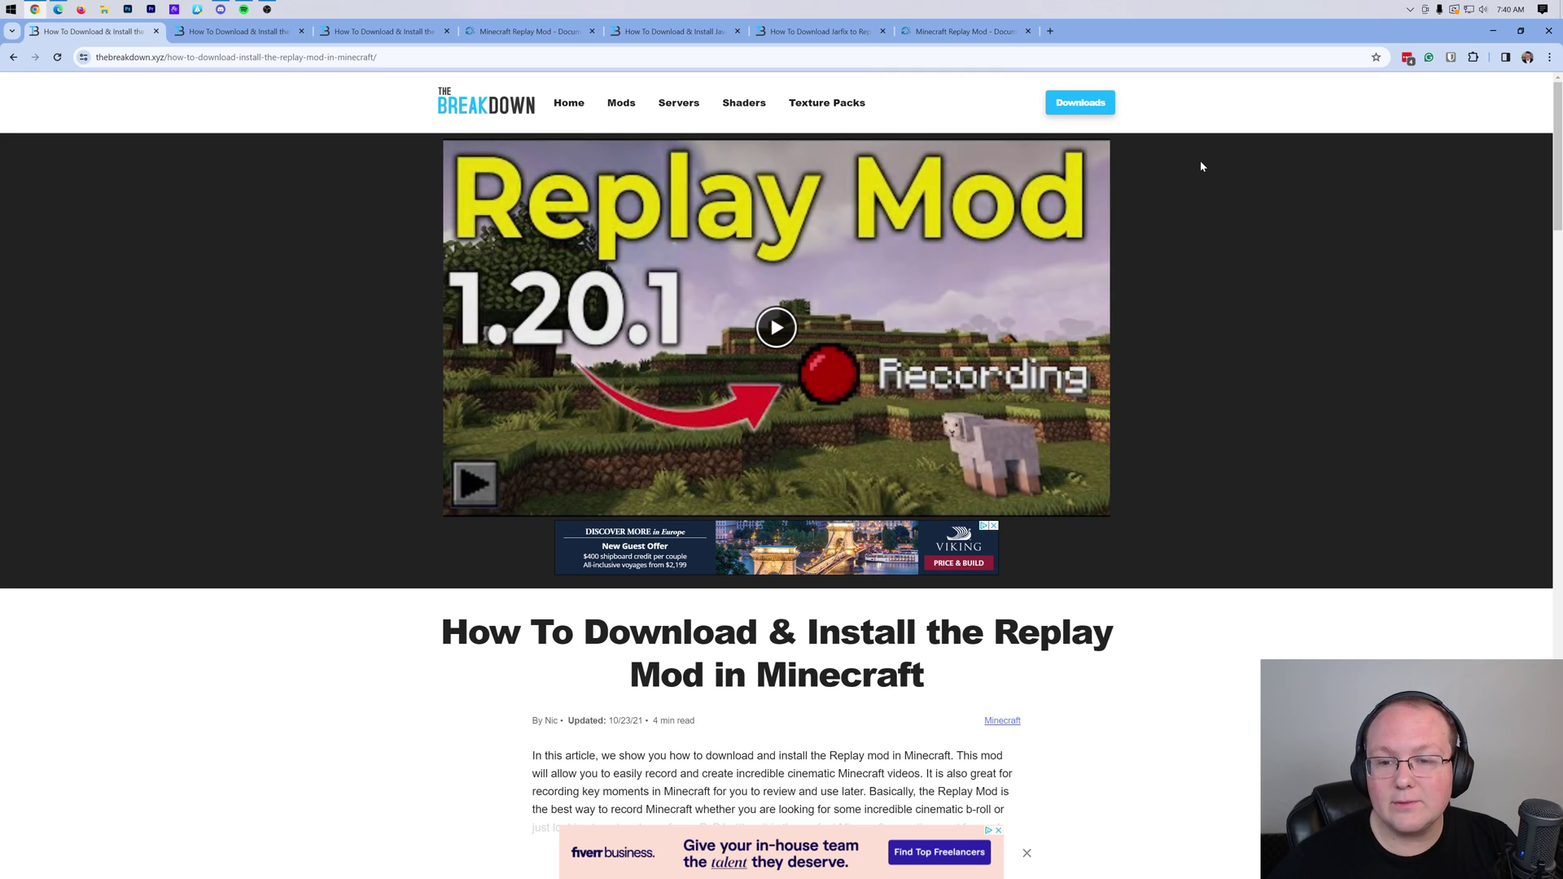
Step: Open the Replay Mod downloads page through the download link in the Replay Mod article
scroll(1209, 182, down, 2)
scroll(1211, 188, down, 5)
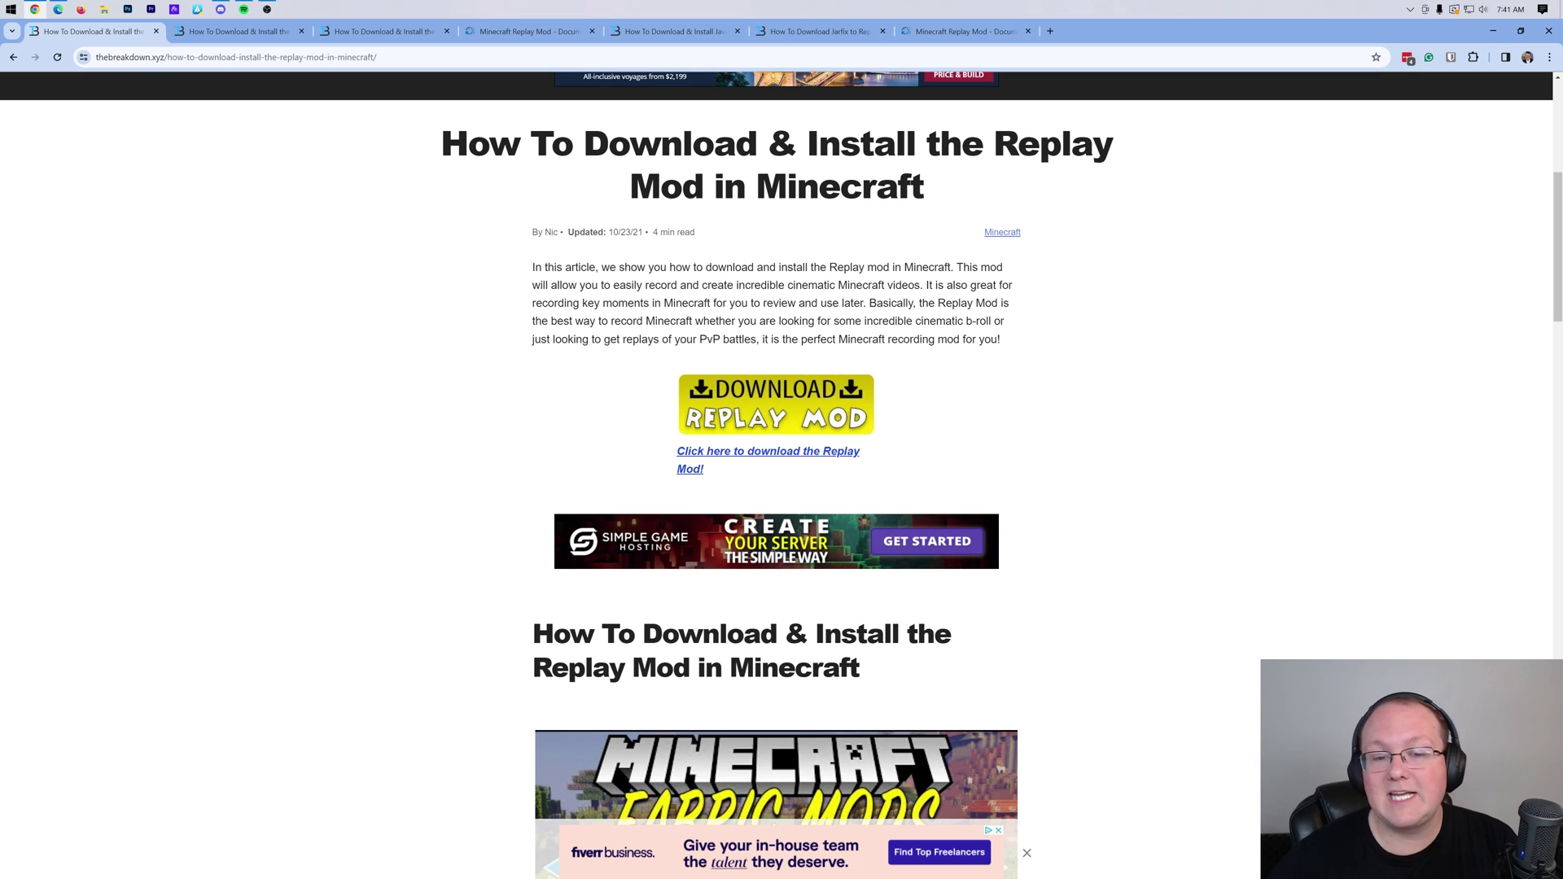
scroll(986, 260, down, 2)
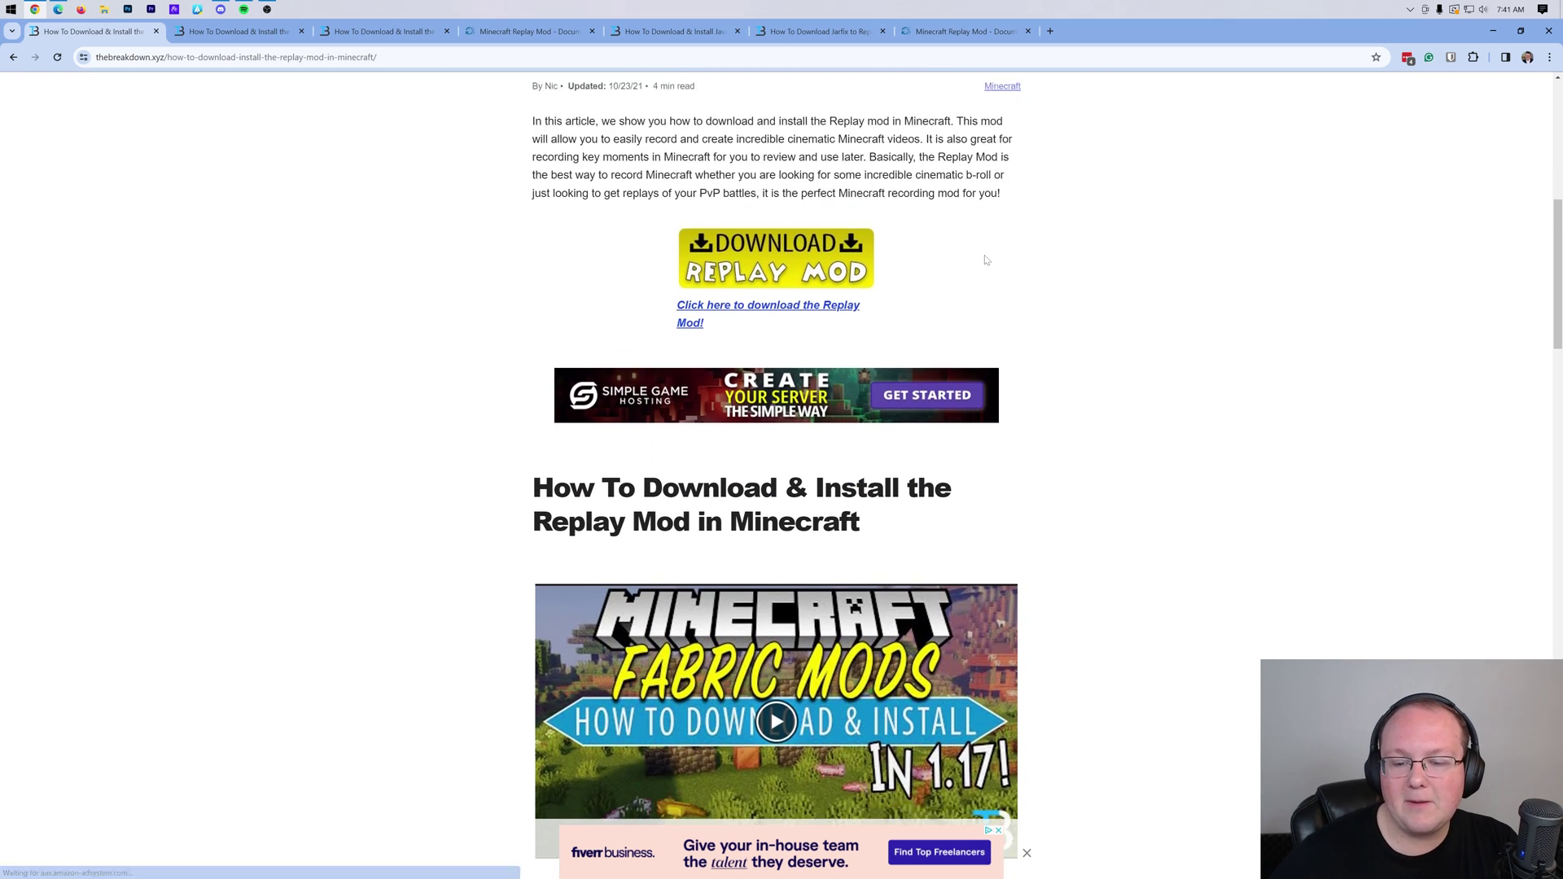
scroll(986, 260, down, 6)
scroll(1060, 279, up, 5)
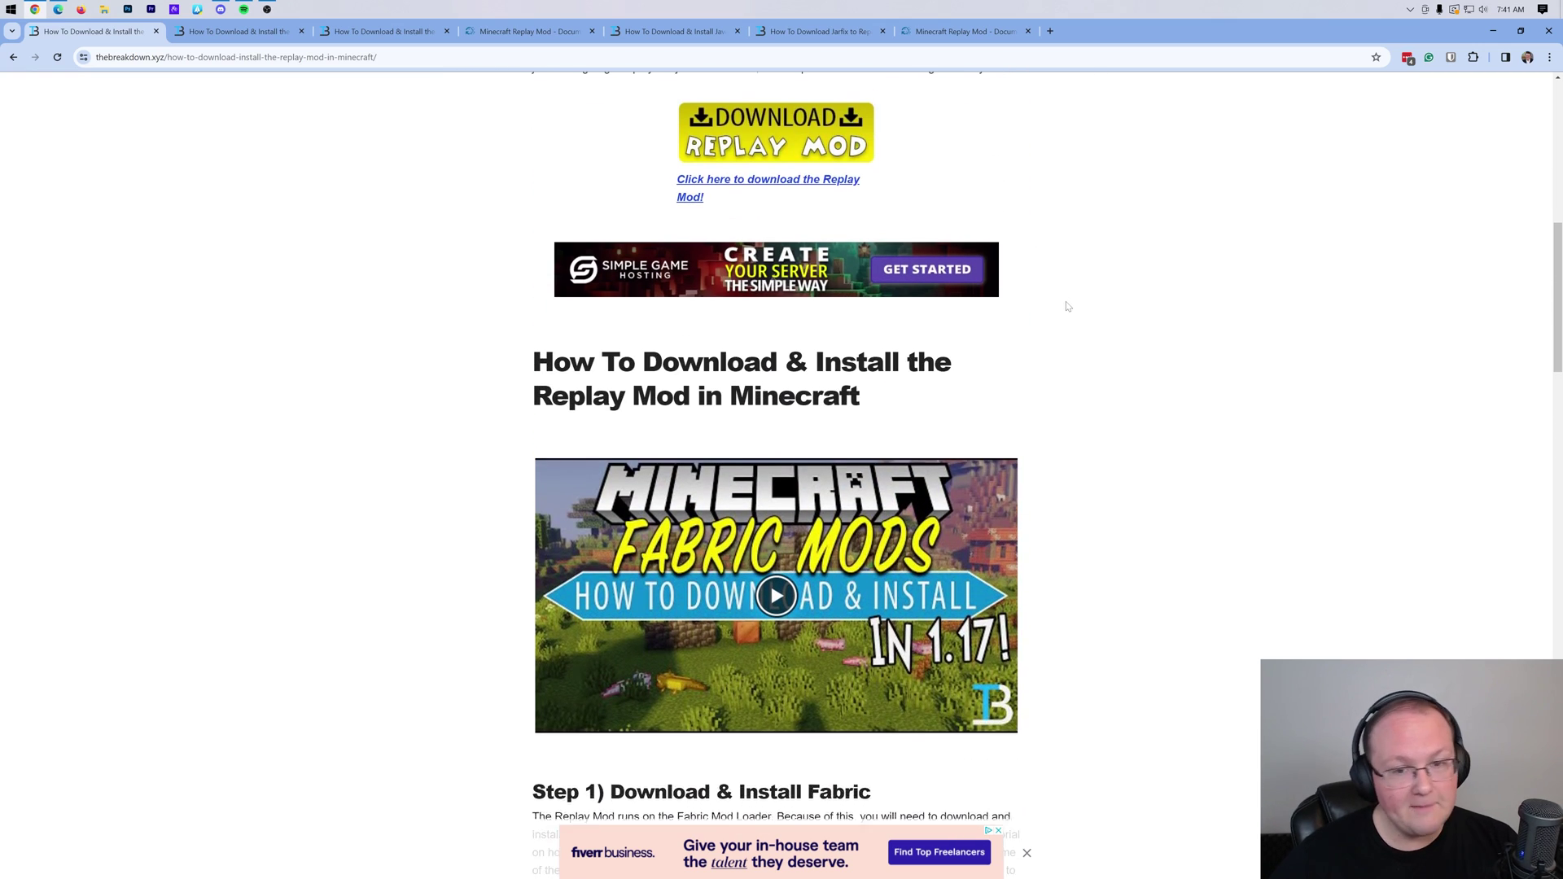
scroll(1067, 306, up, 3)
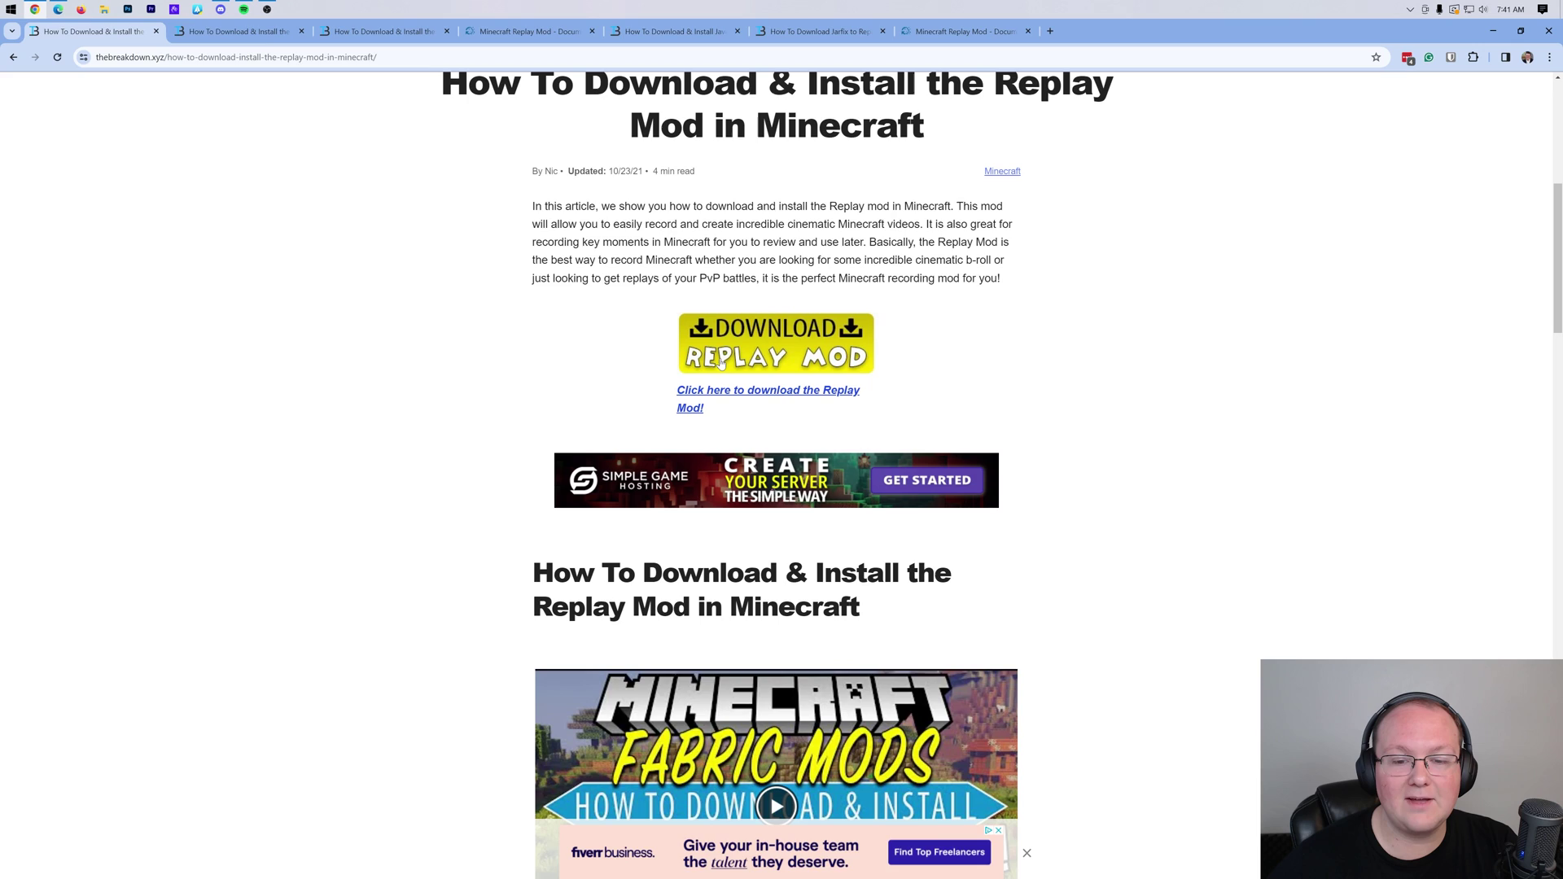
click(720, 362)
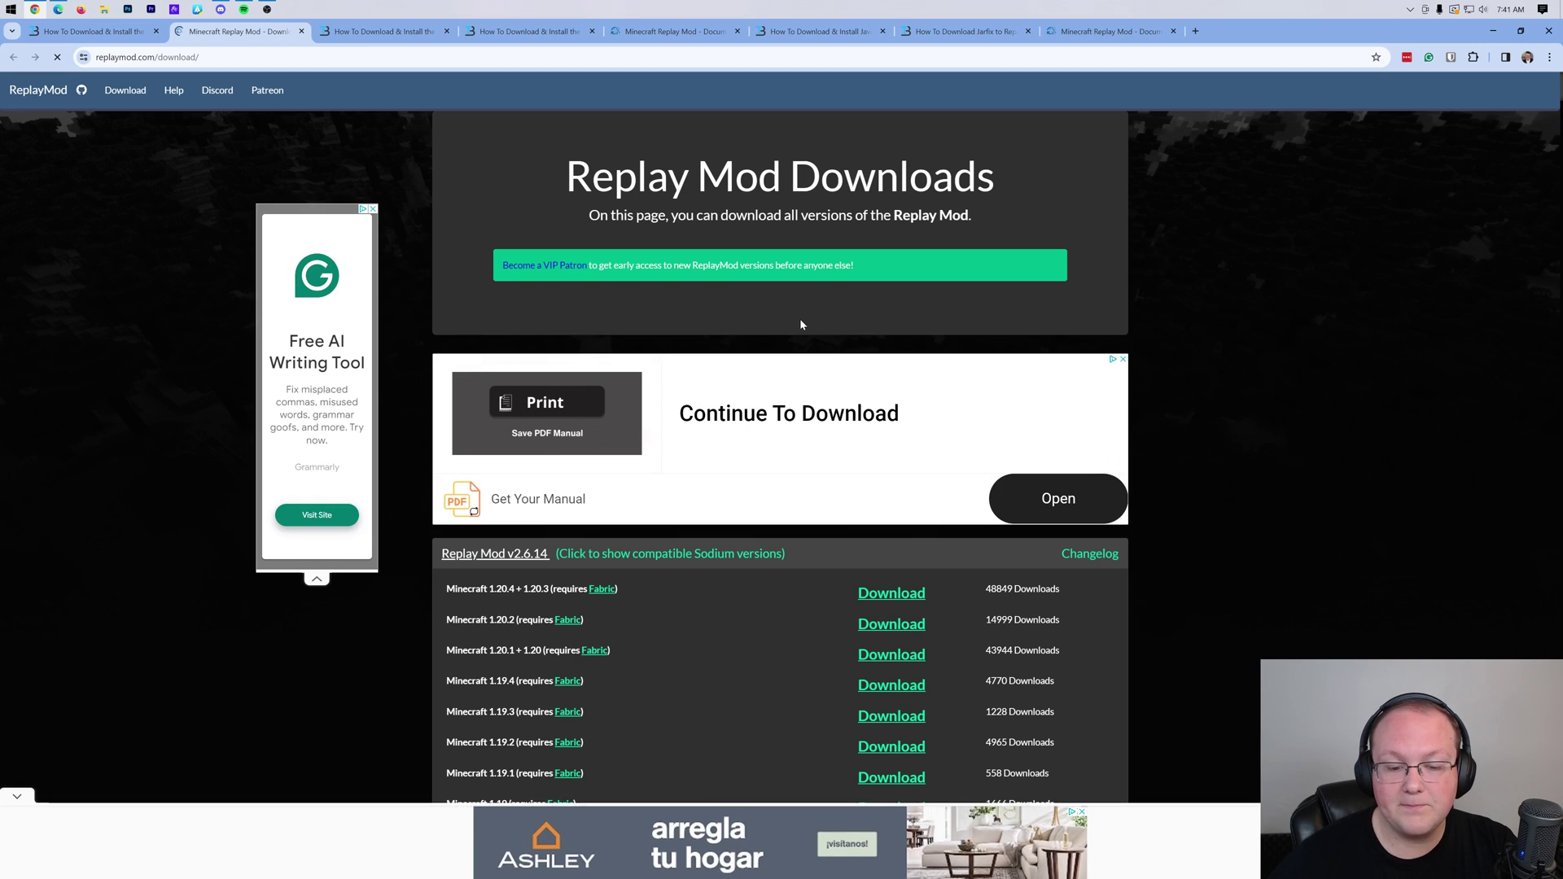
Step: Download Replay Mod v2.6.14 for Minecraft 1.20.4 + 1.20.3 and check the recent downloads
scroll(799, 319, down, 3)
drag(445, 283, 522, 283)
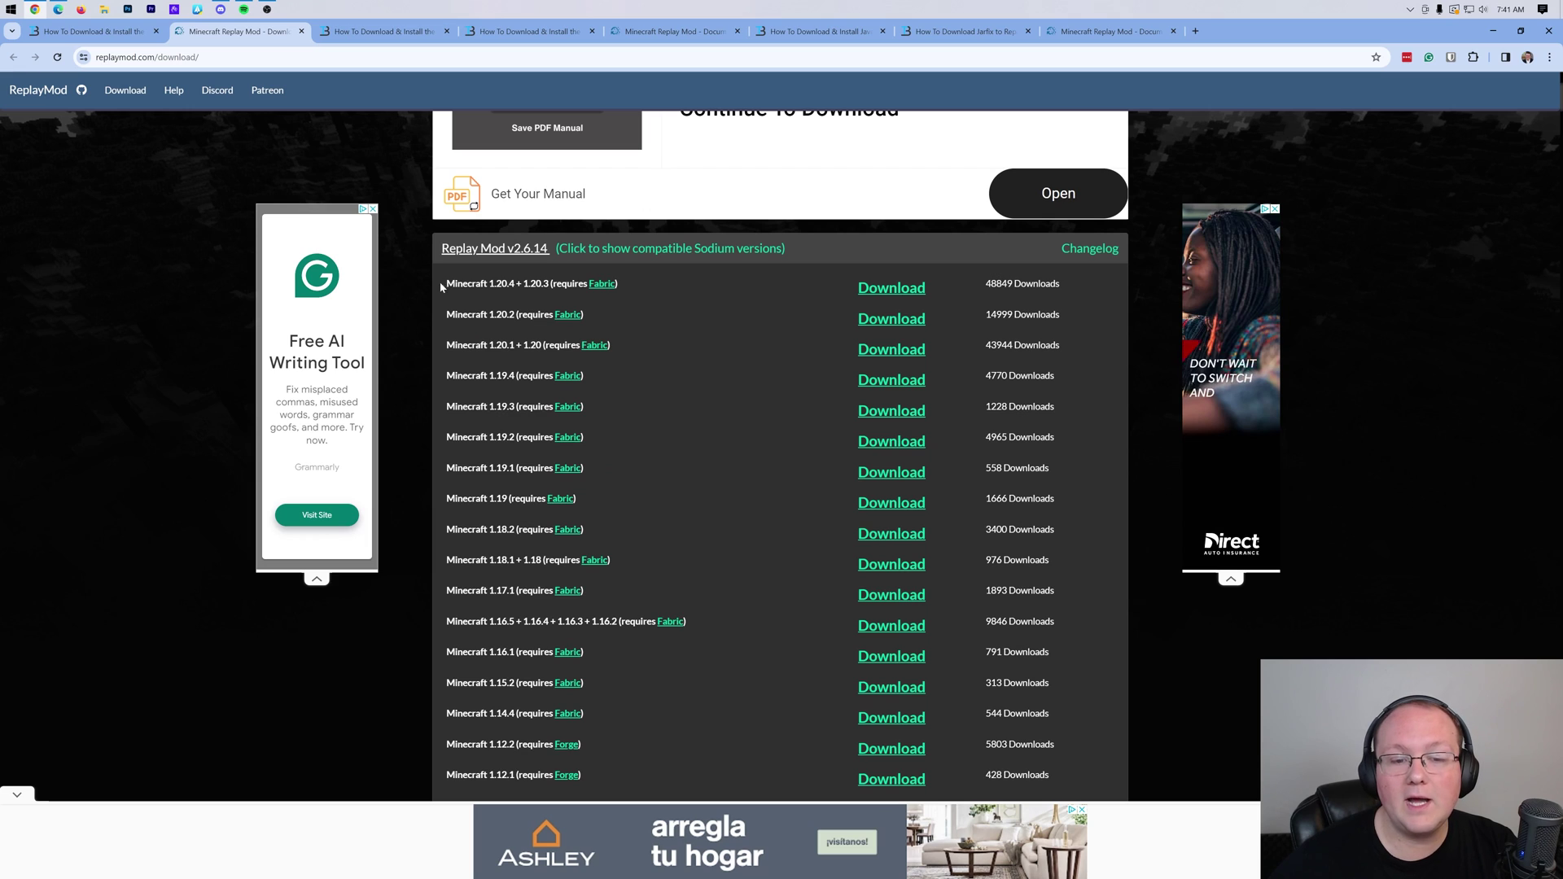
click(734, 286)
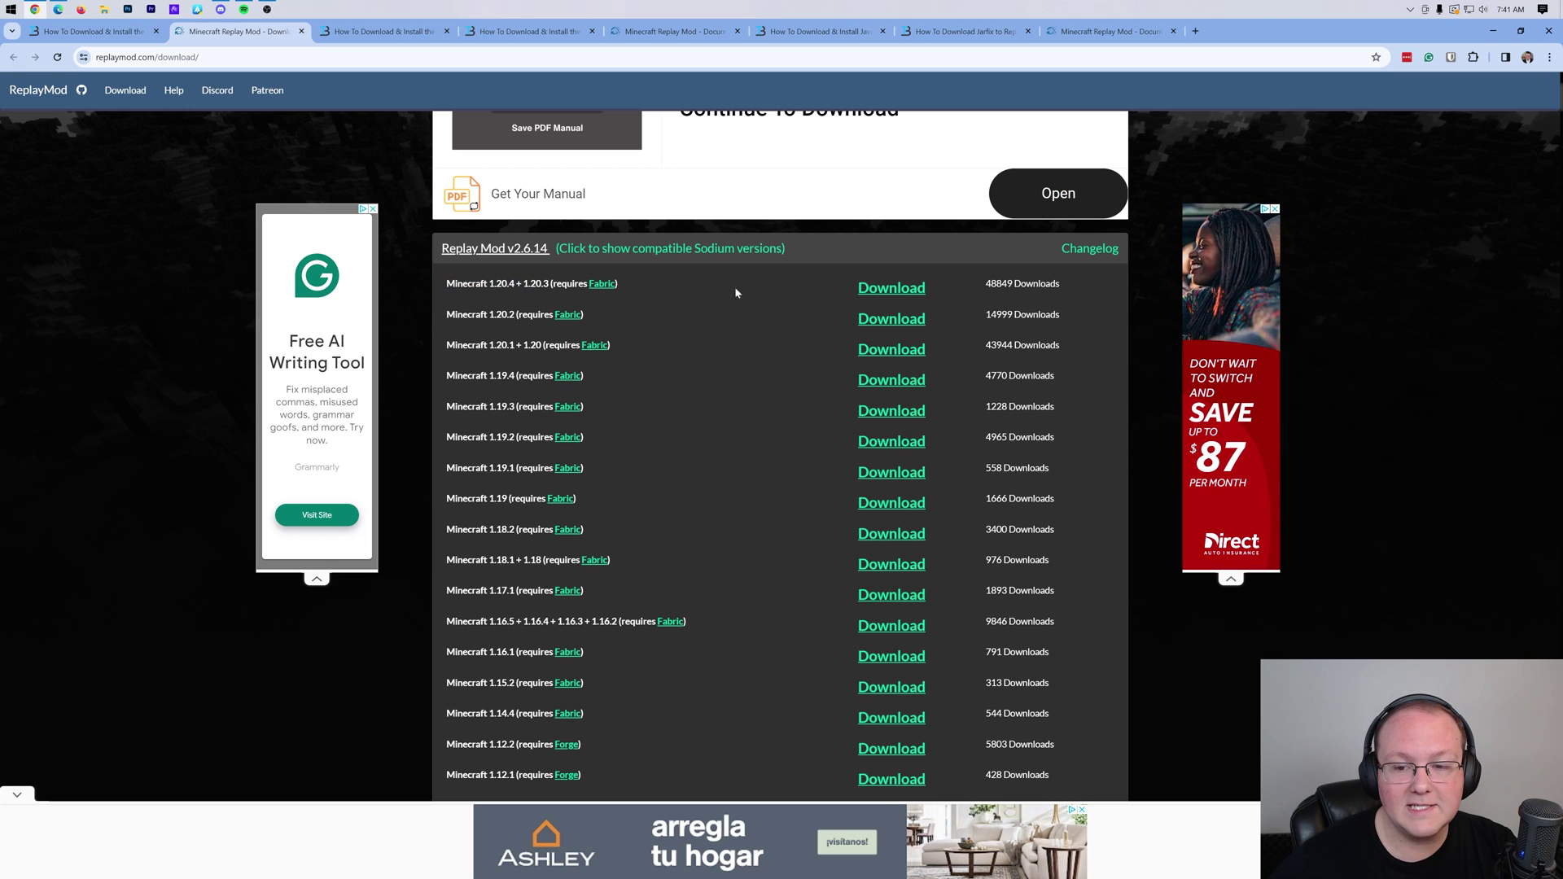
click(891, 289)
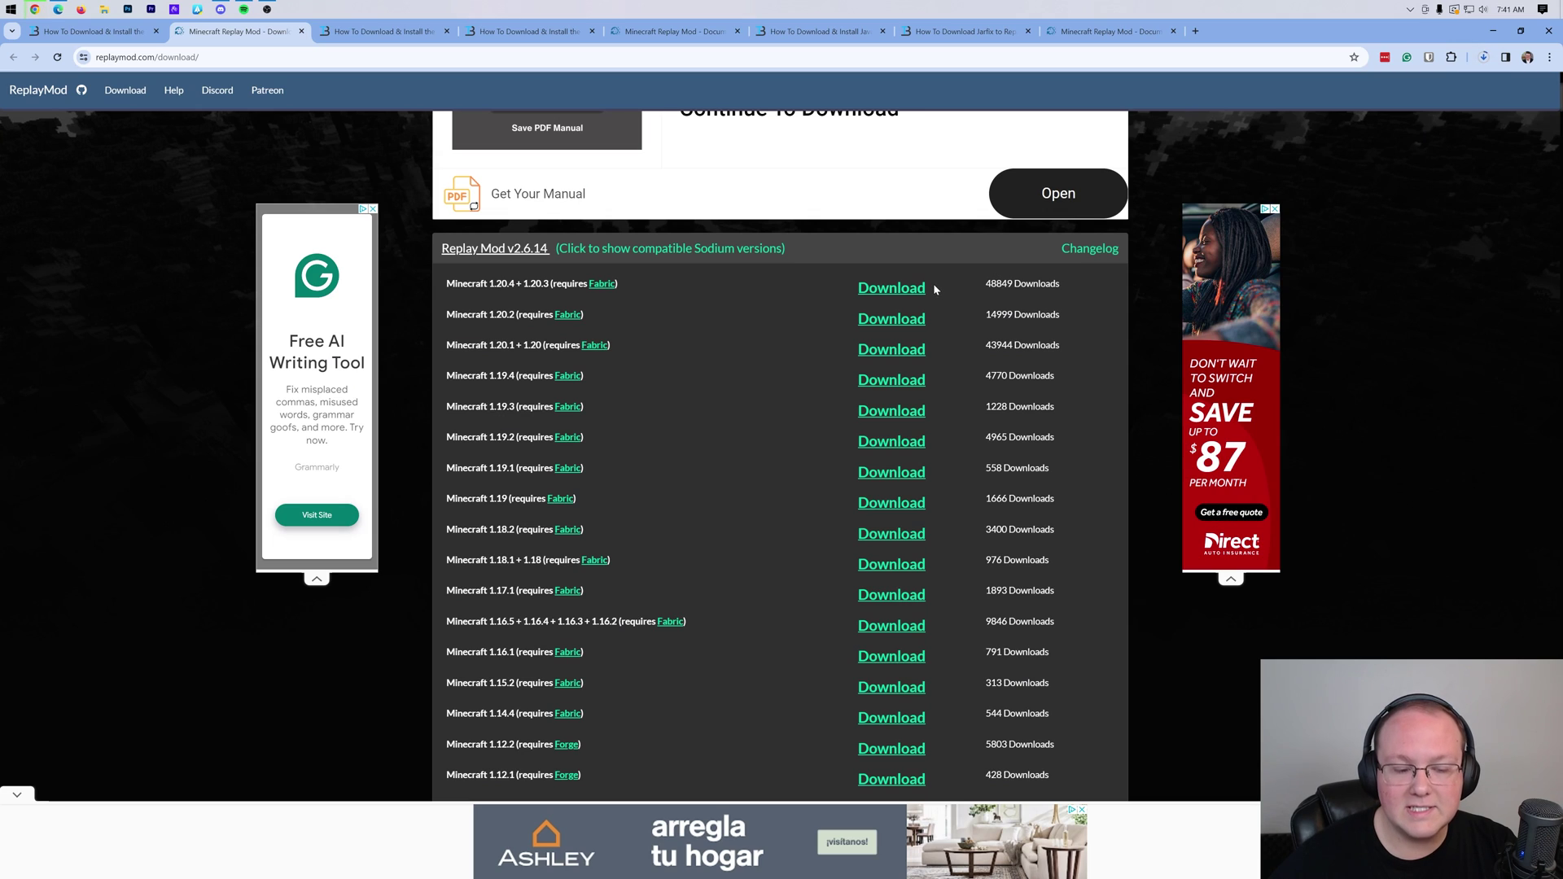
click(1483, 57)
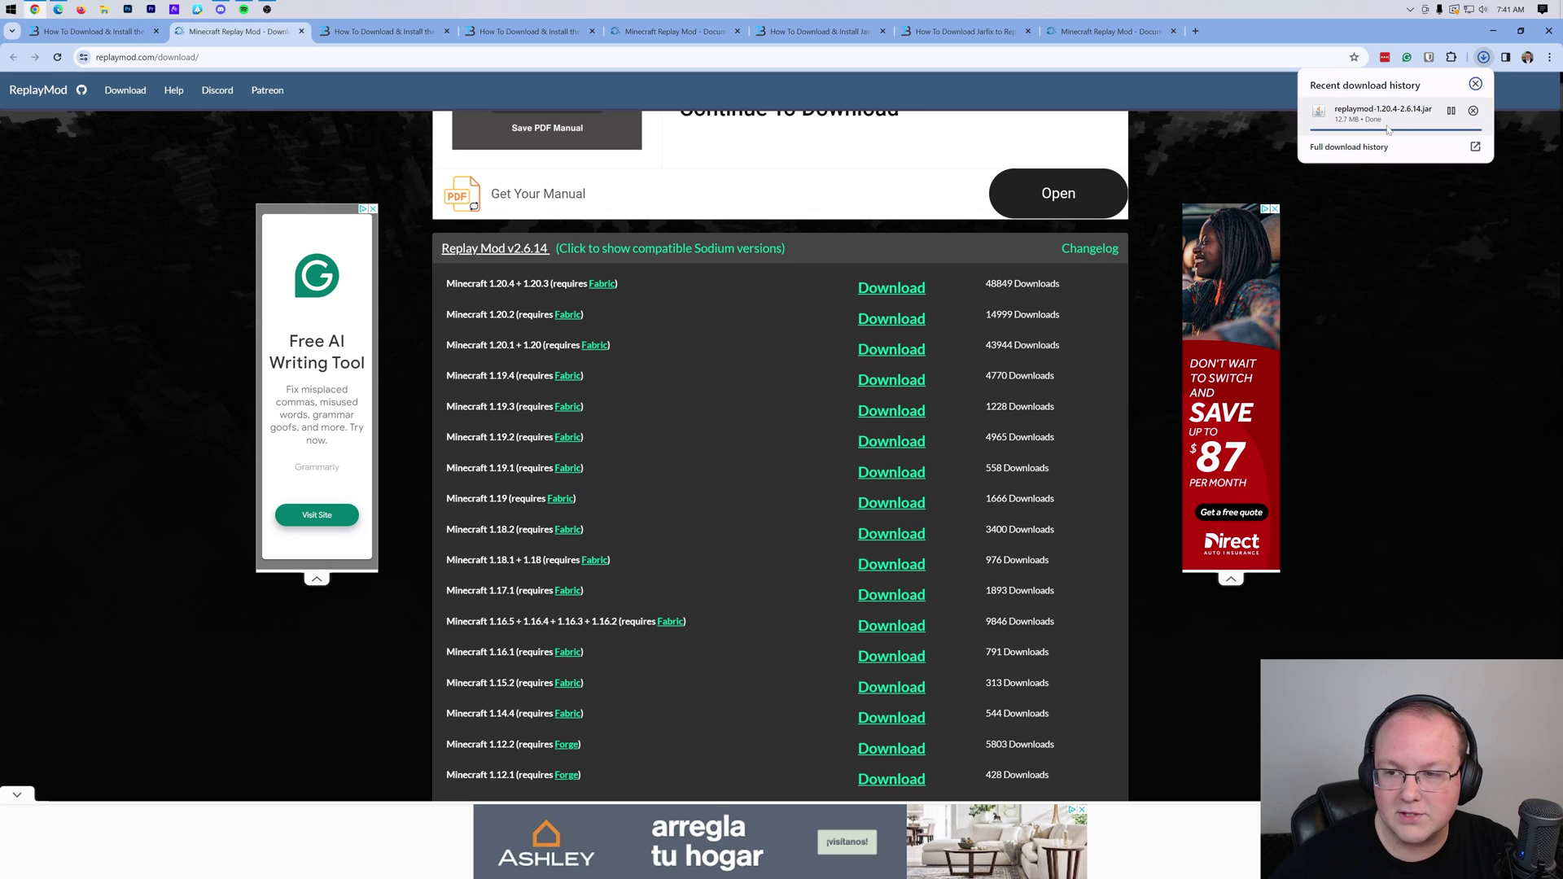
Step: Open the Fabric installer download page through the download link in the Fabric Mod Loader article
click(379, 31)
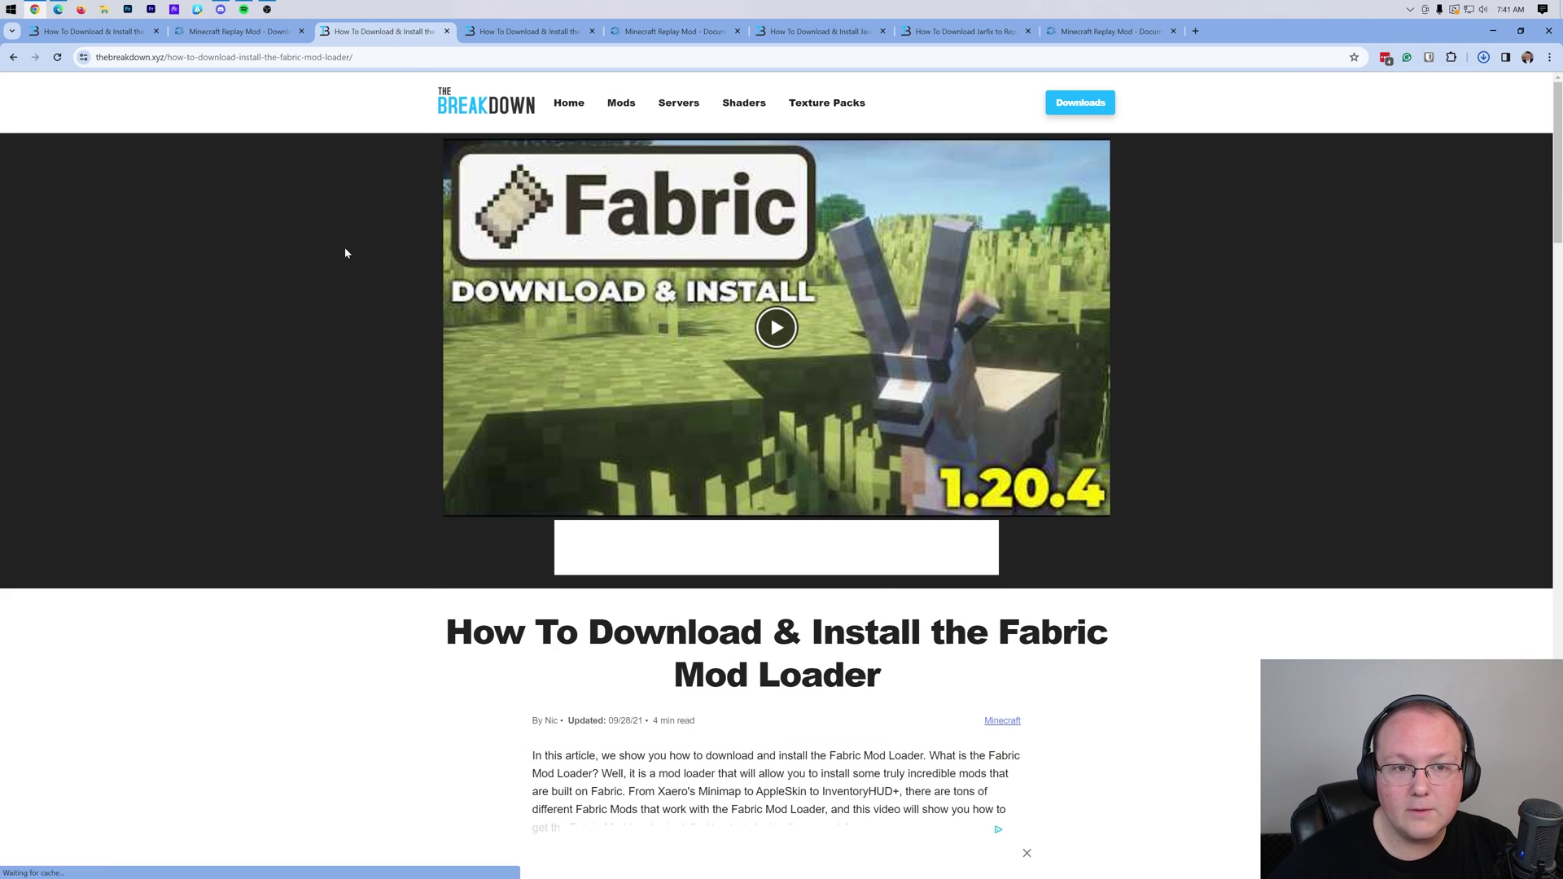
click(491, 33)
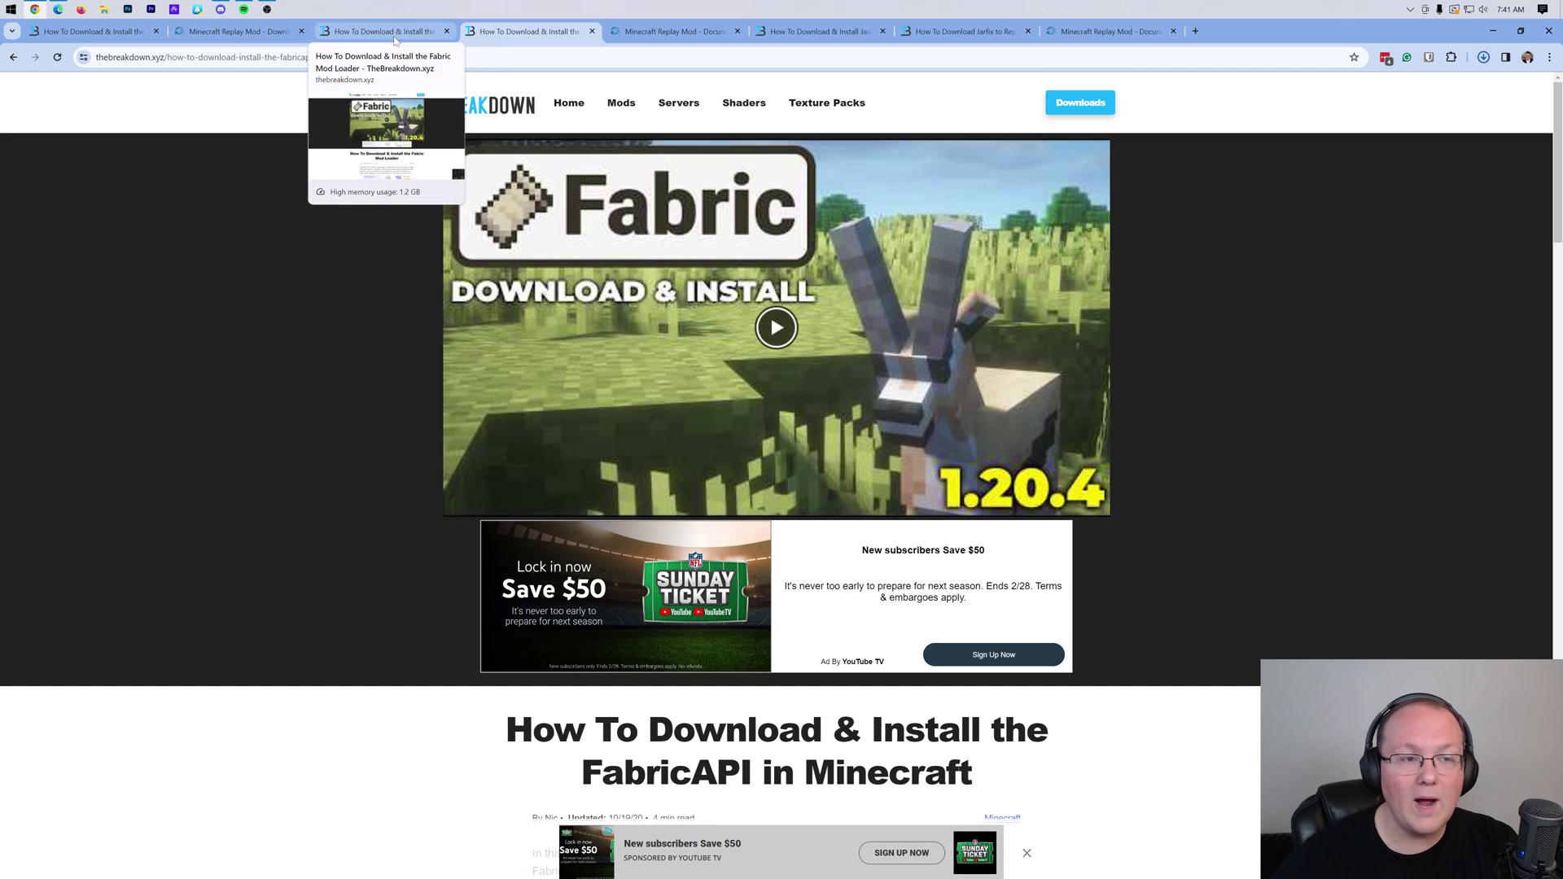
click(269, 32)
click(369, 33)
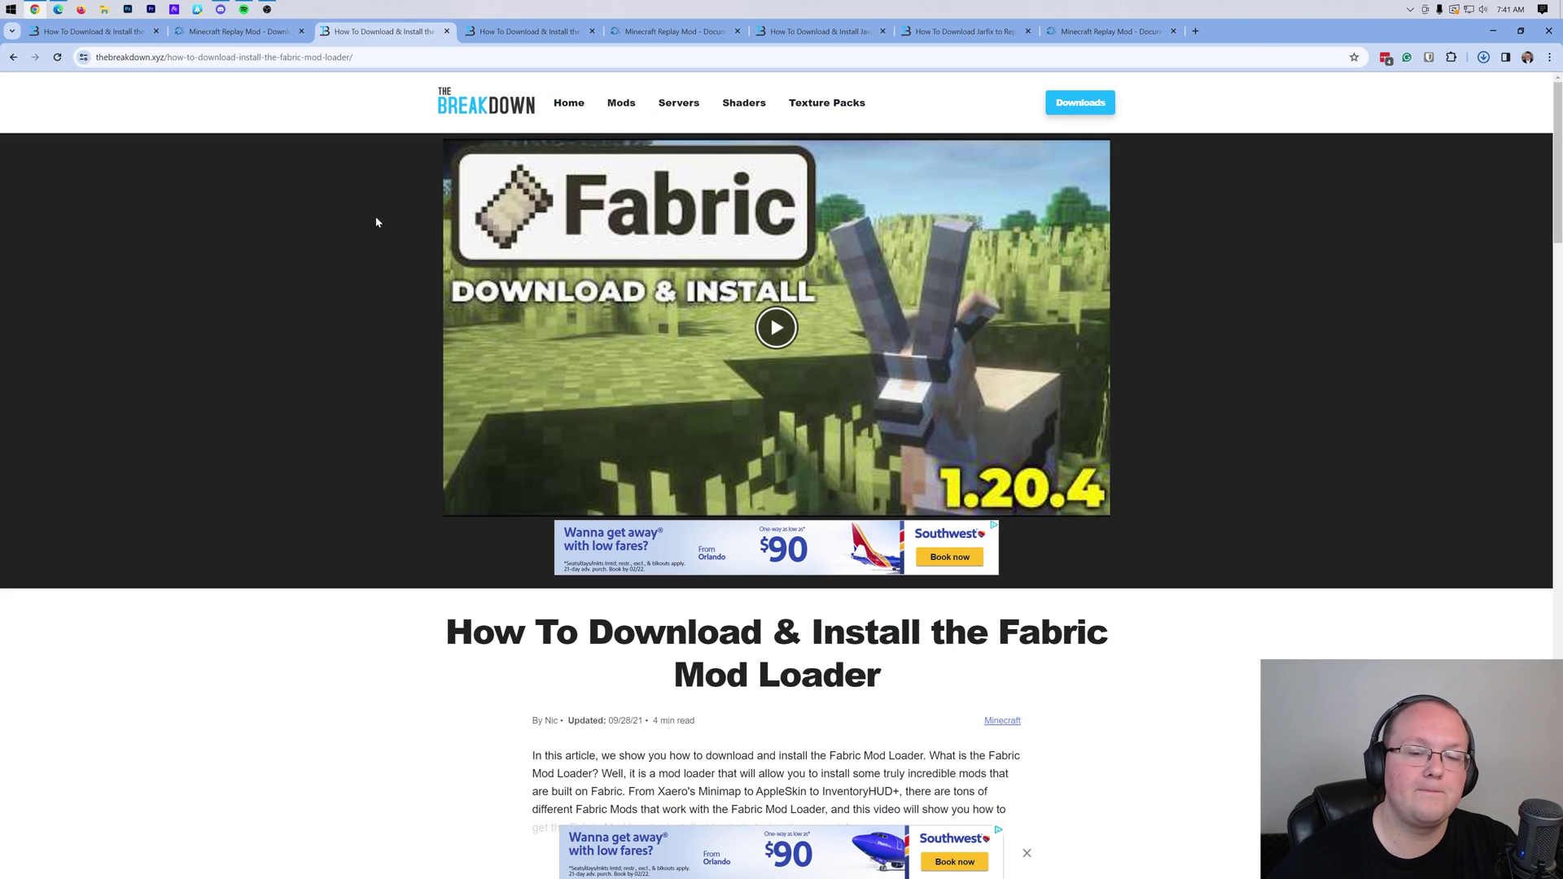
scroll(364, 230, down, 5)
scroll(363, 233, down, 3)
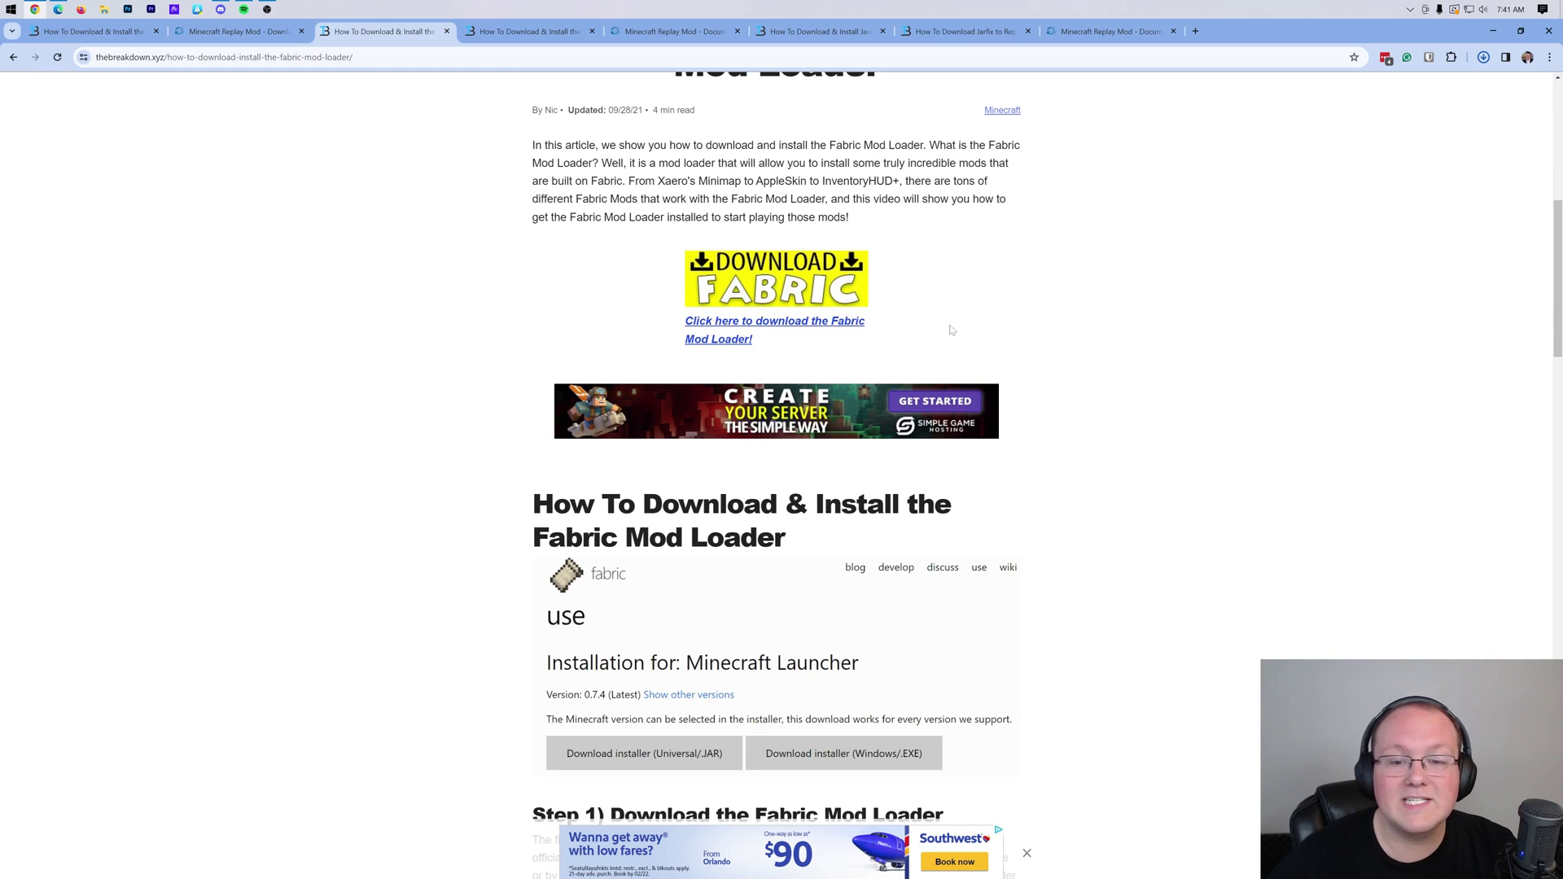
scroll(952, 330, down, 3)
scroll(952, 330, up, 5)
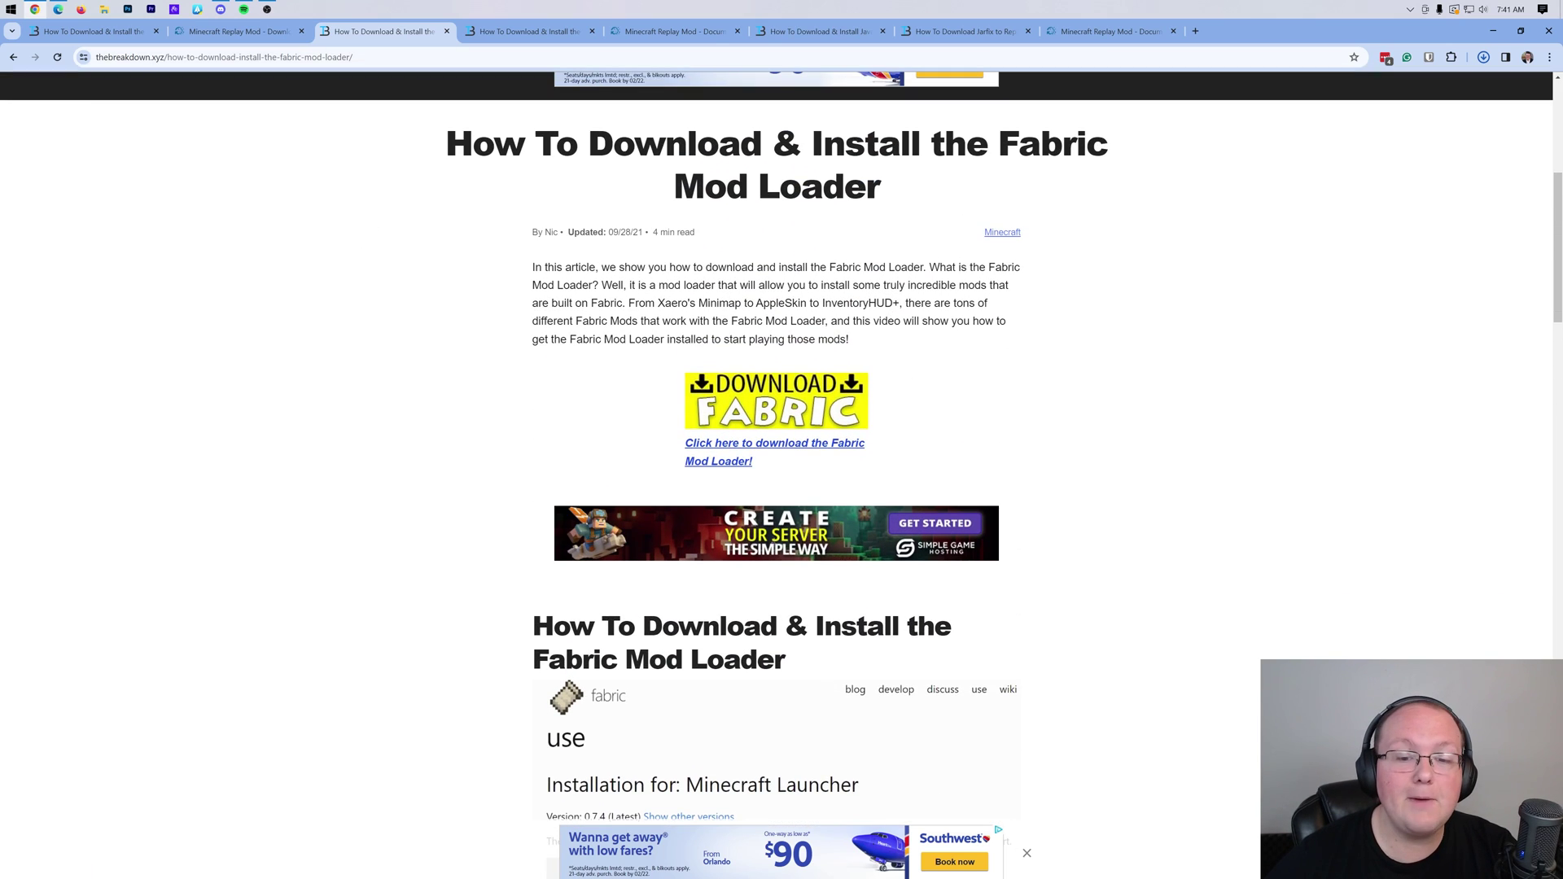
click(816, 409)
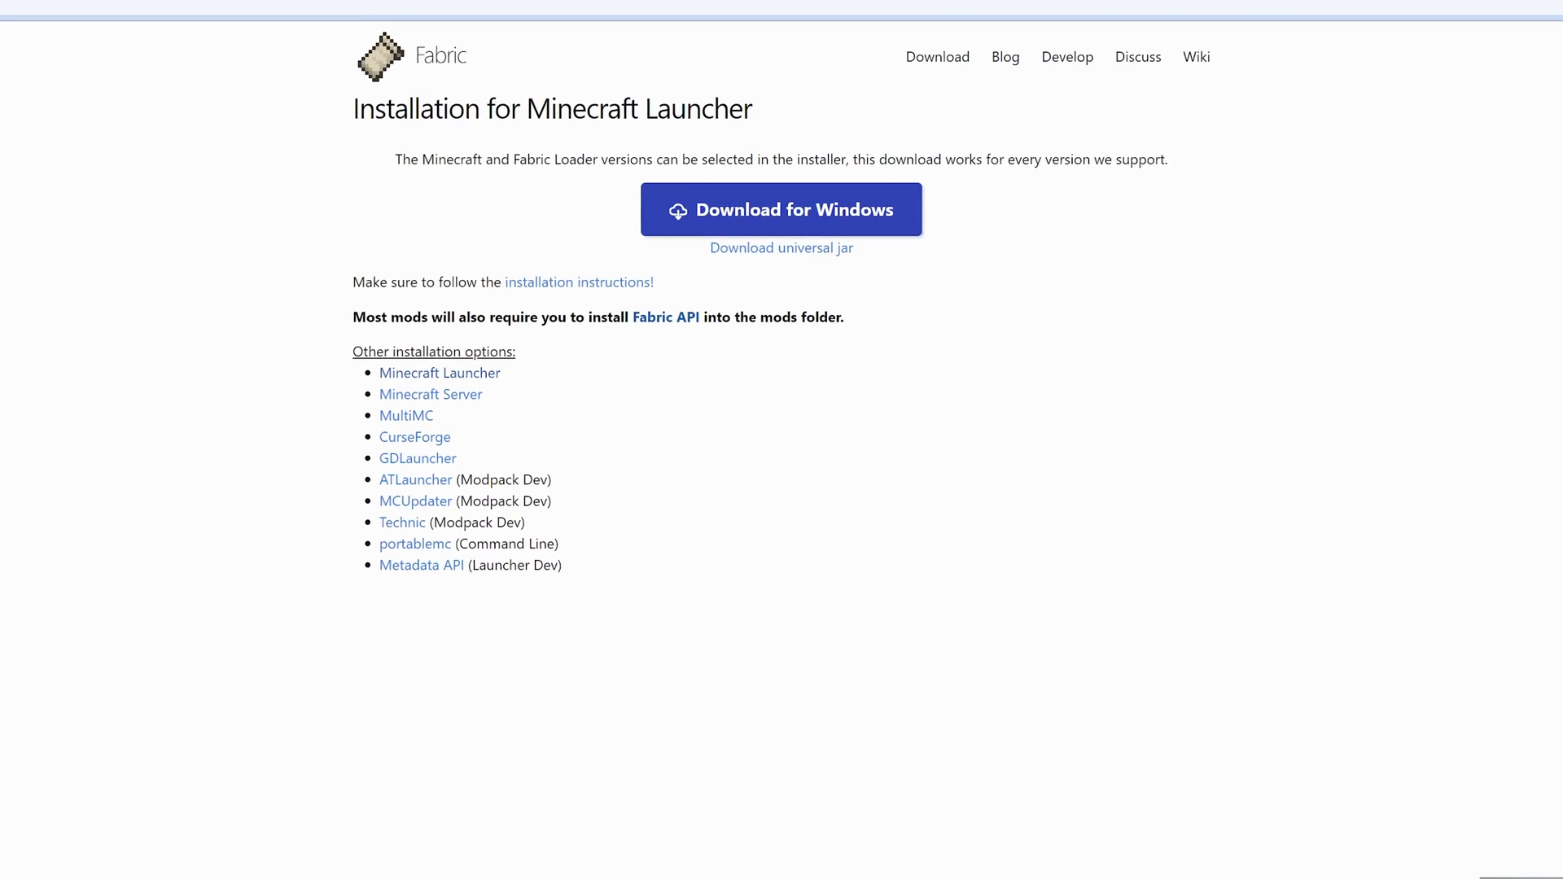
Step: Open the Fabric API file list on CurseForge through the download link in the FabricAPI article
click(684, 32)
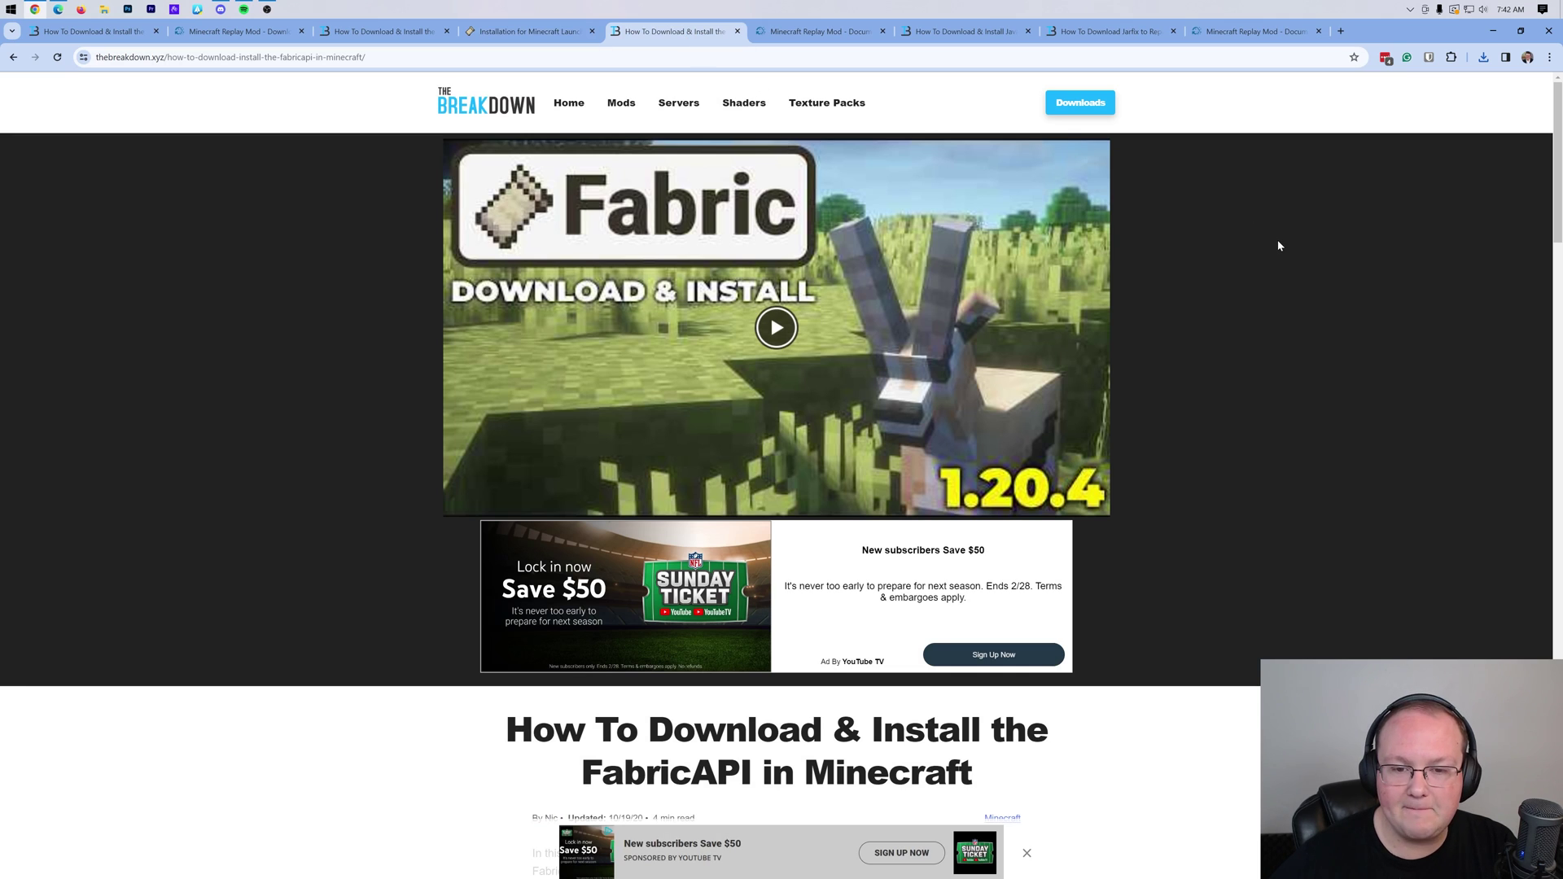
scroll(1277, 239, down, 5)
scroll(1245, 211, down, 3)
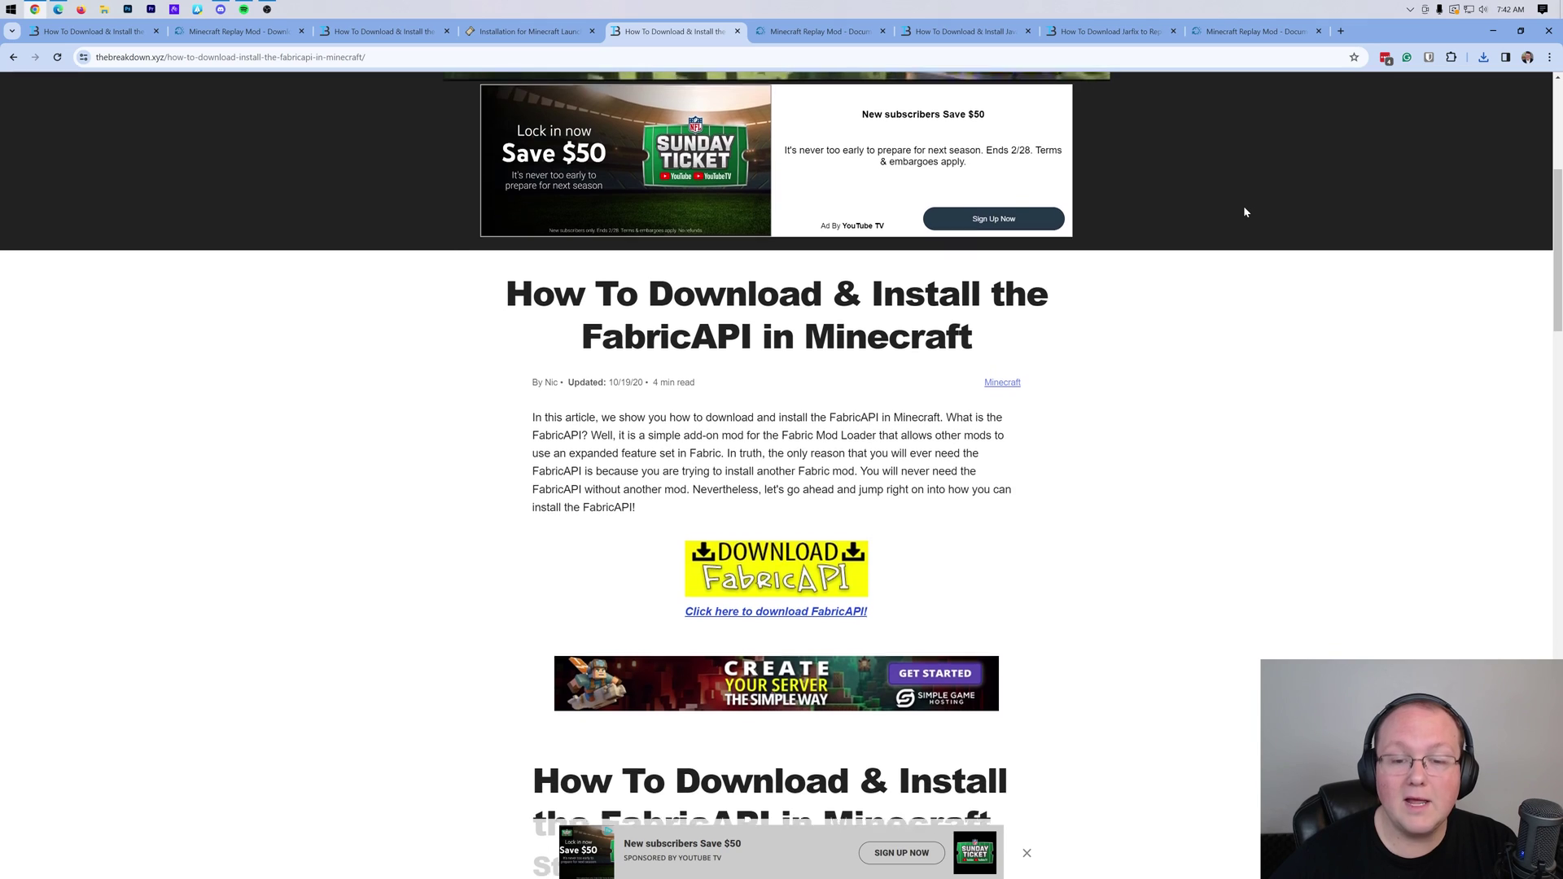
click(743, 413)
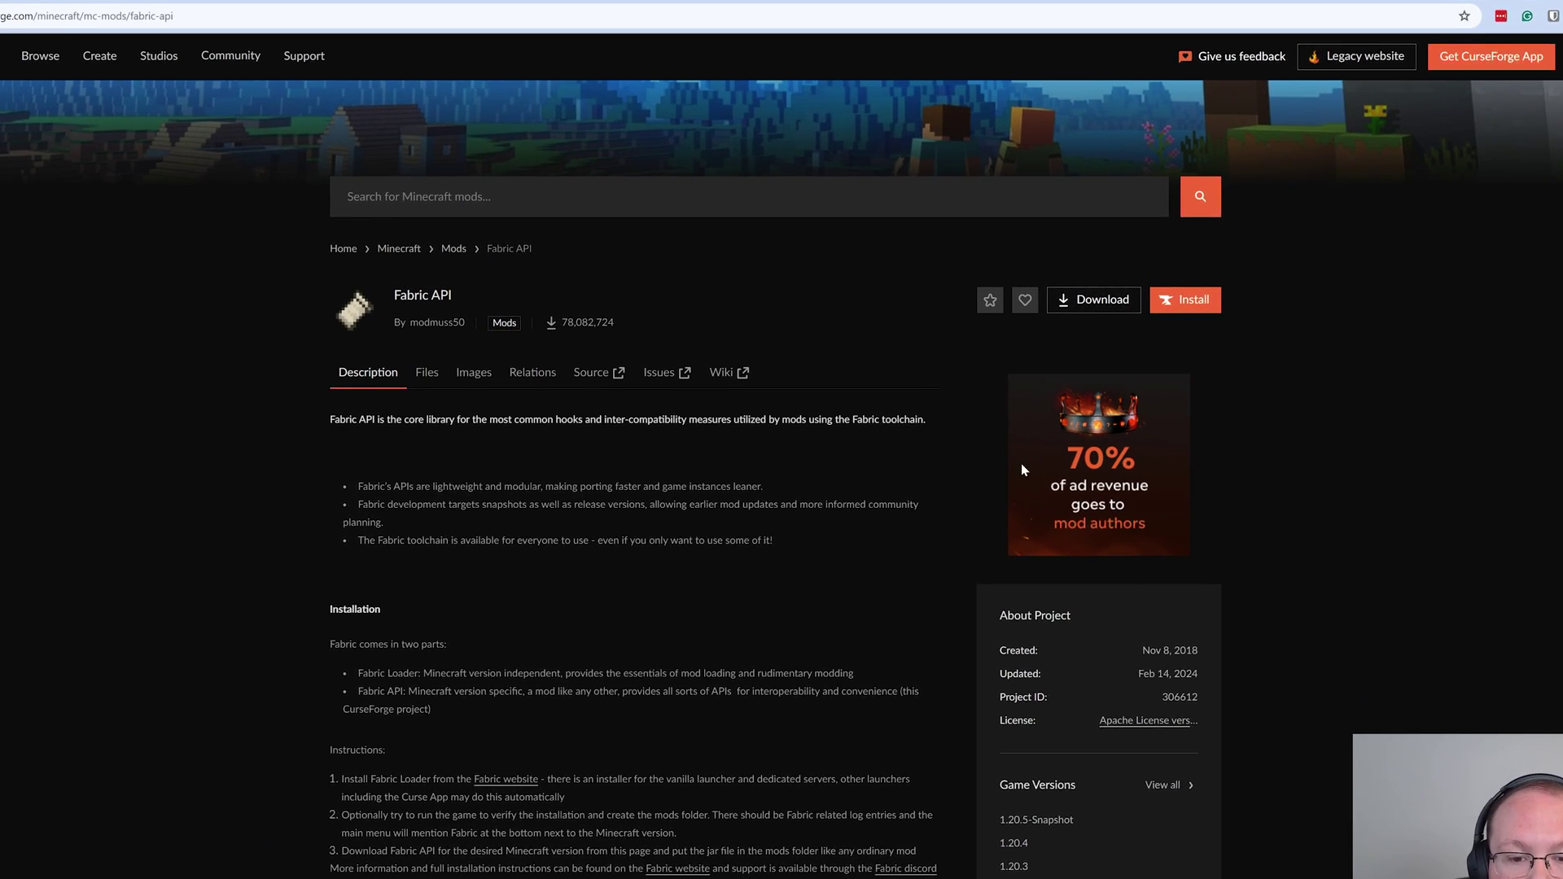
click(272, 430)
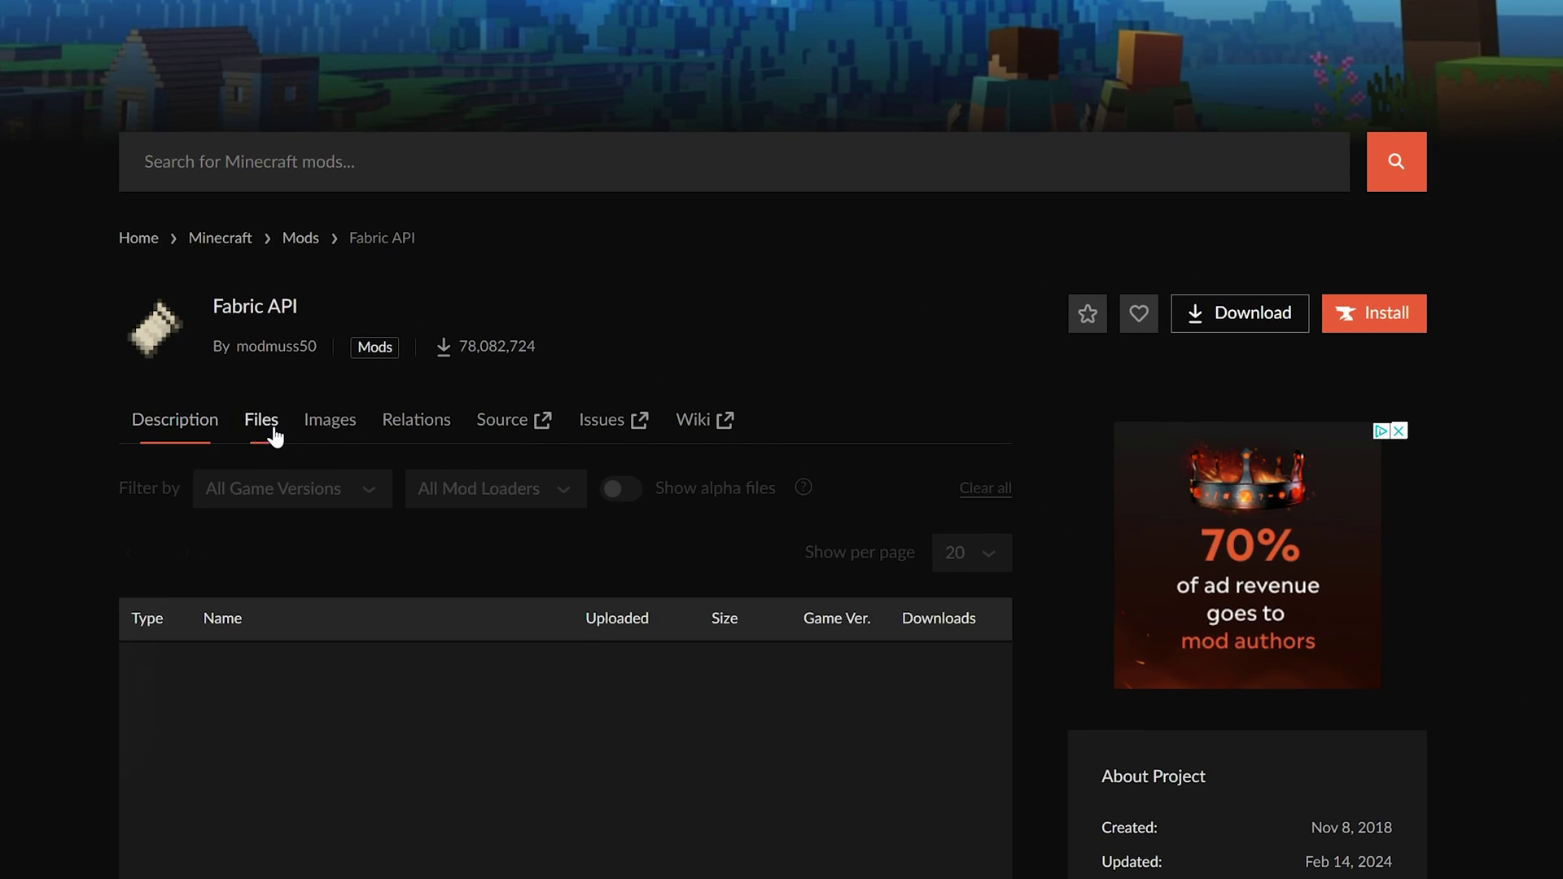
scroll(432, 430, down, 5)
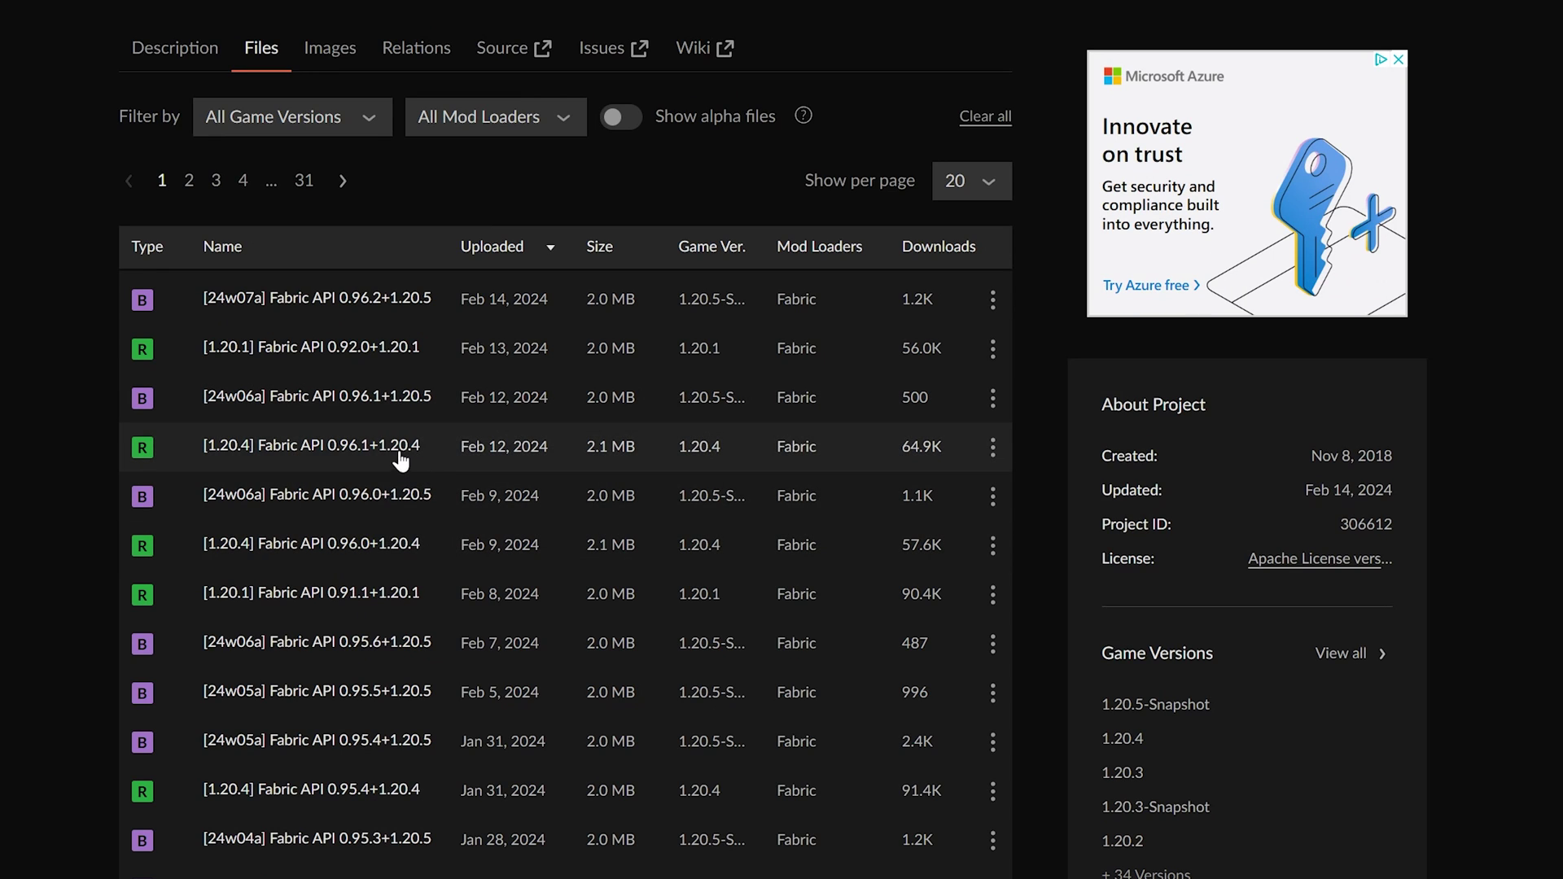
Step: Filter the Fabric API files to game version 1.20.4 and download Fabric API 0.96.1+1.20.4
click(316, 129)
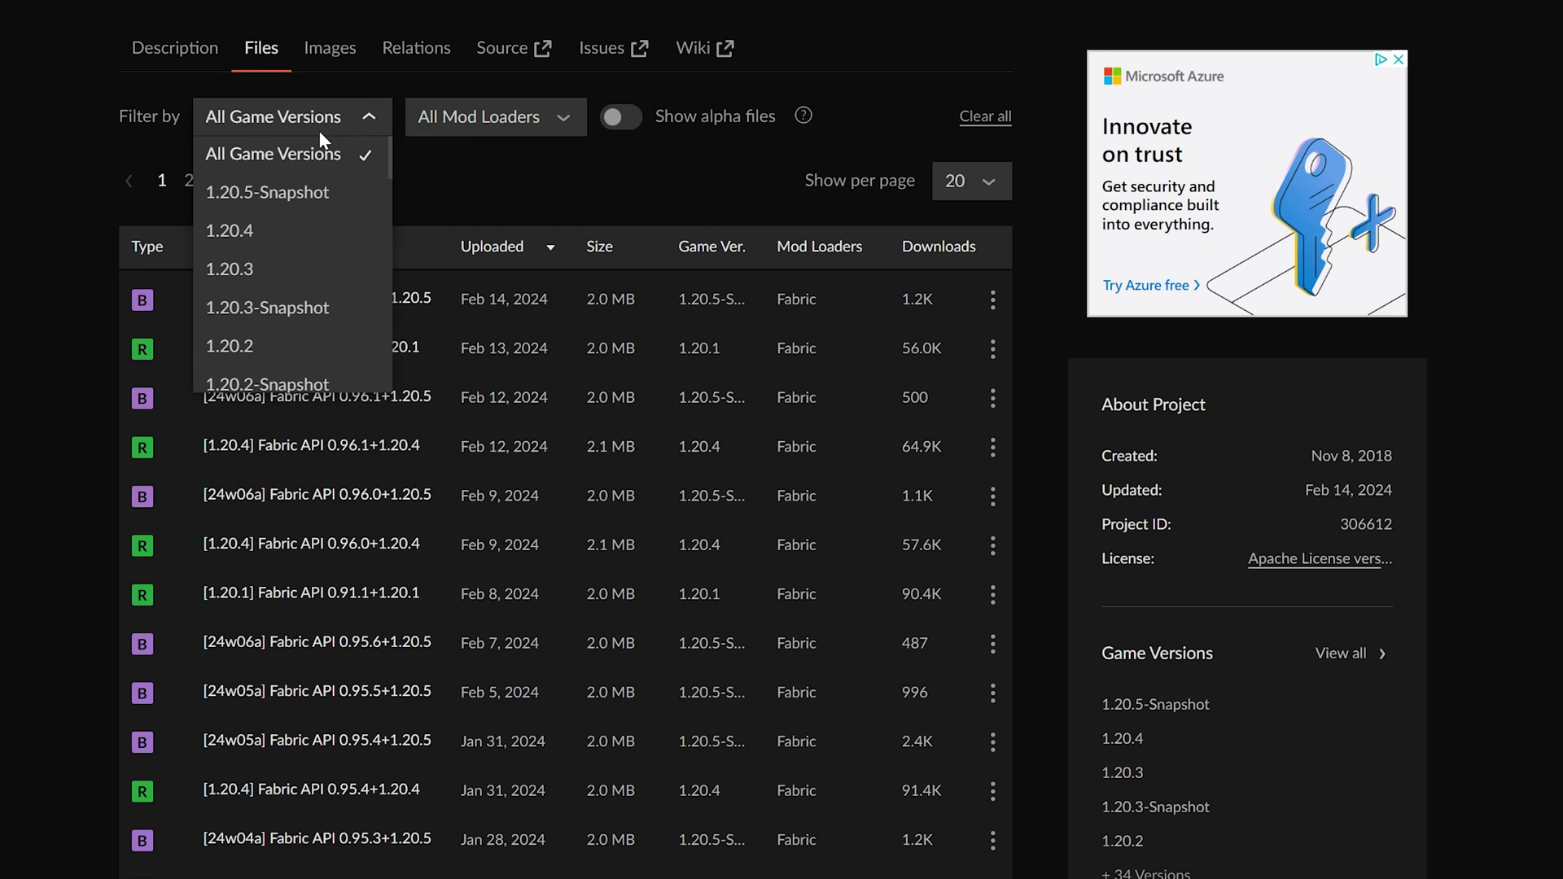
click(282, 216)
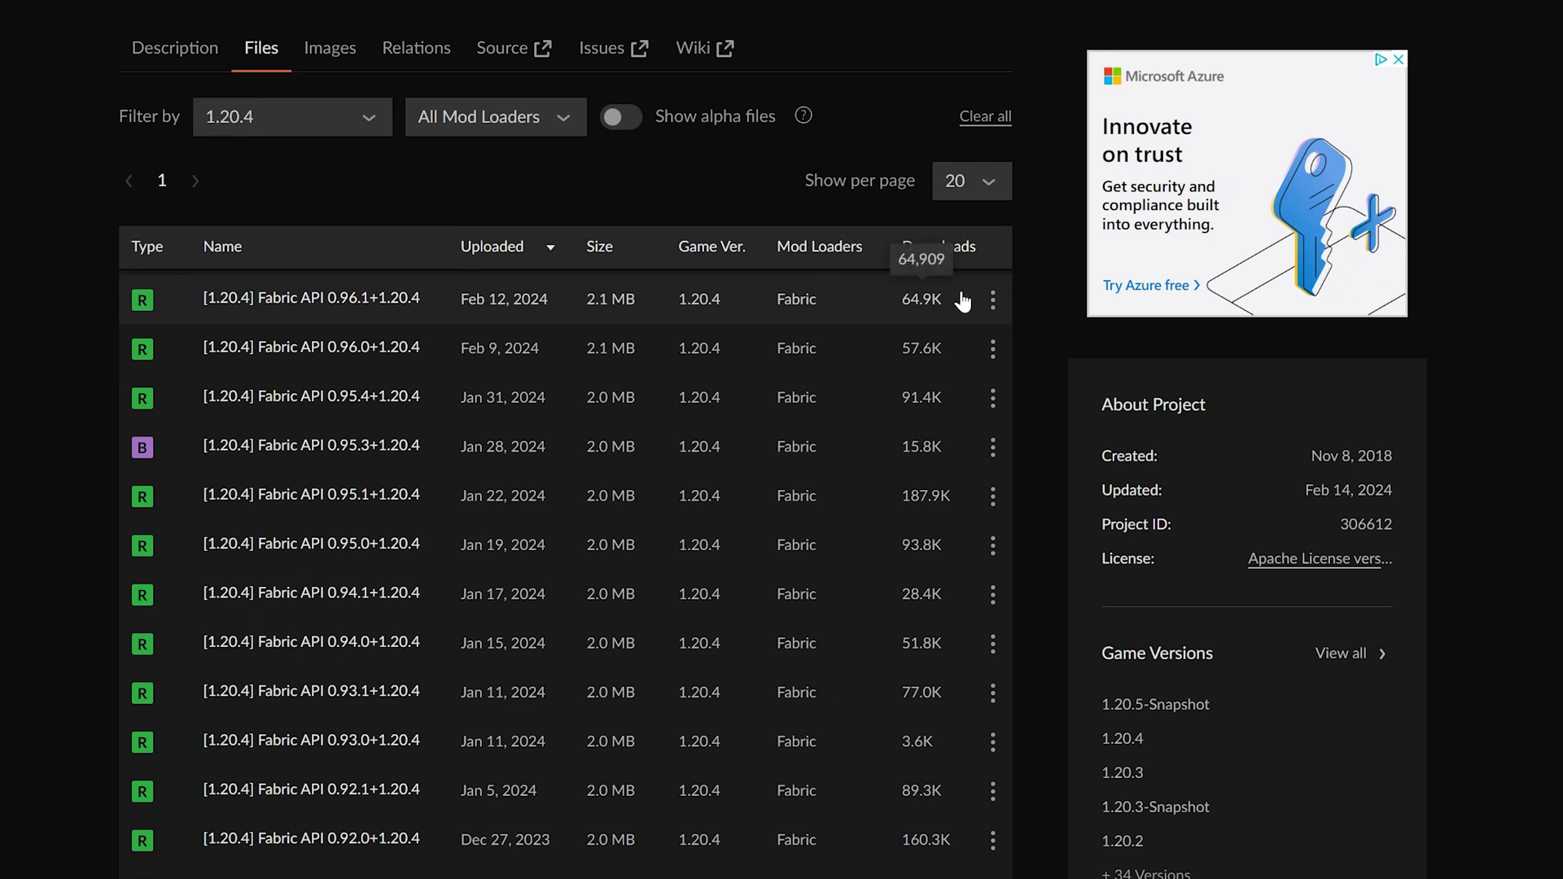
click(993, 300)
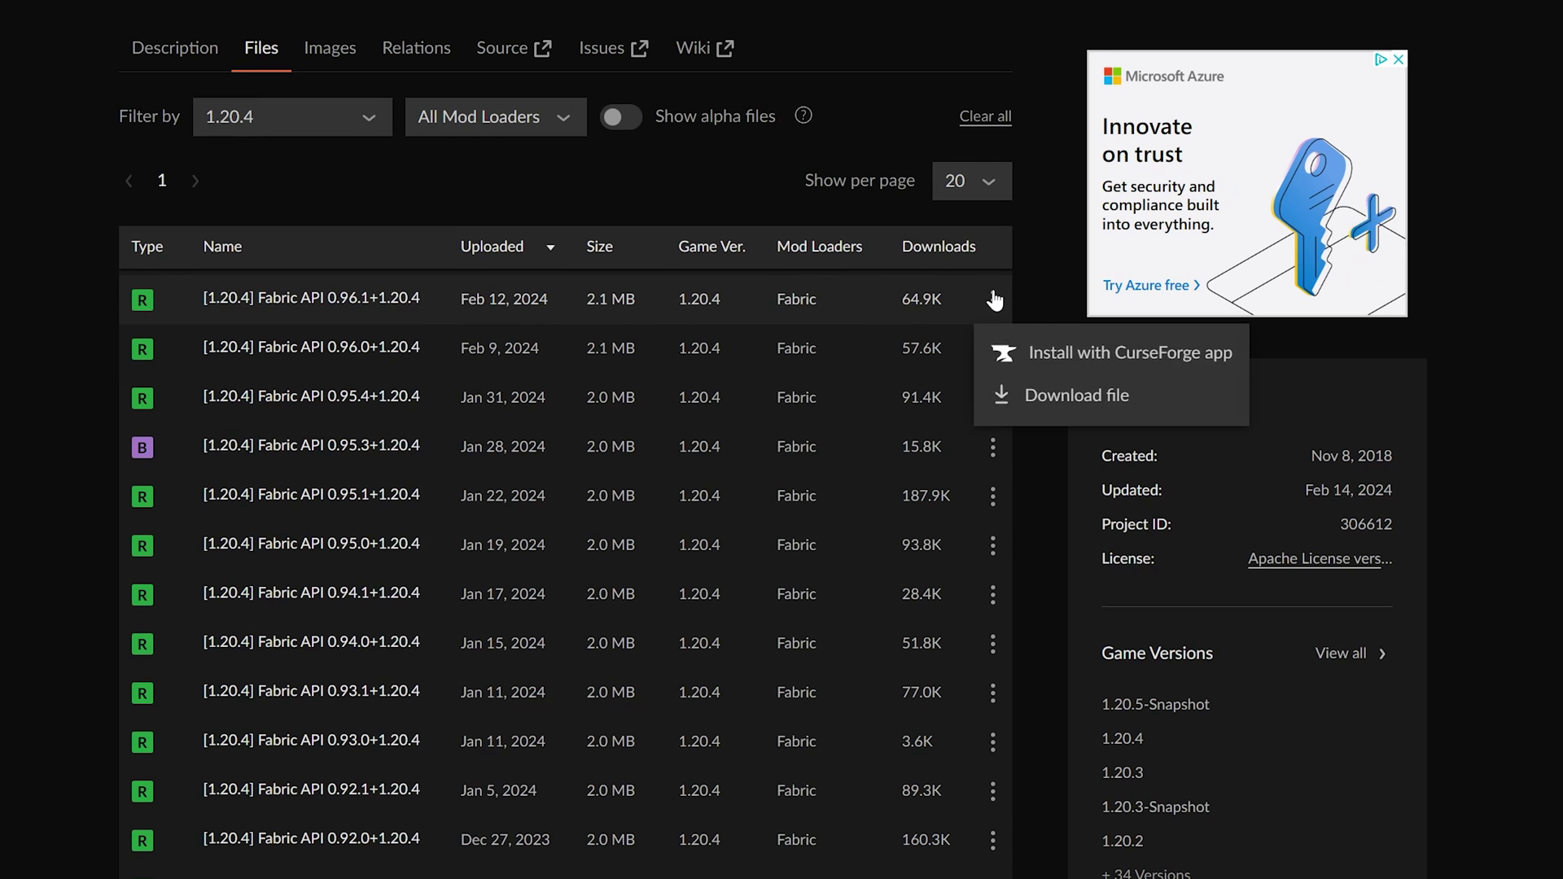
click(1007, 395)
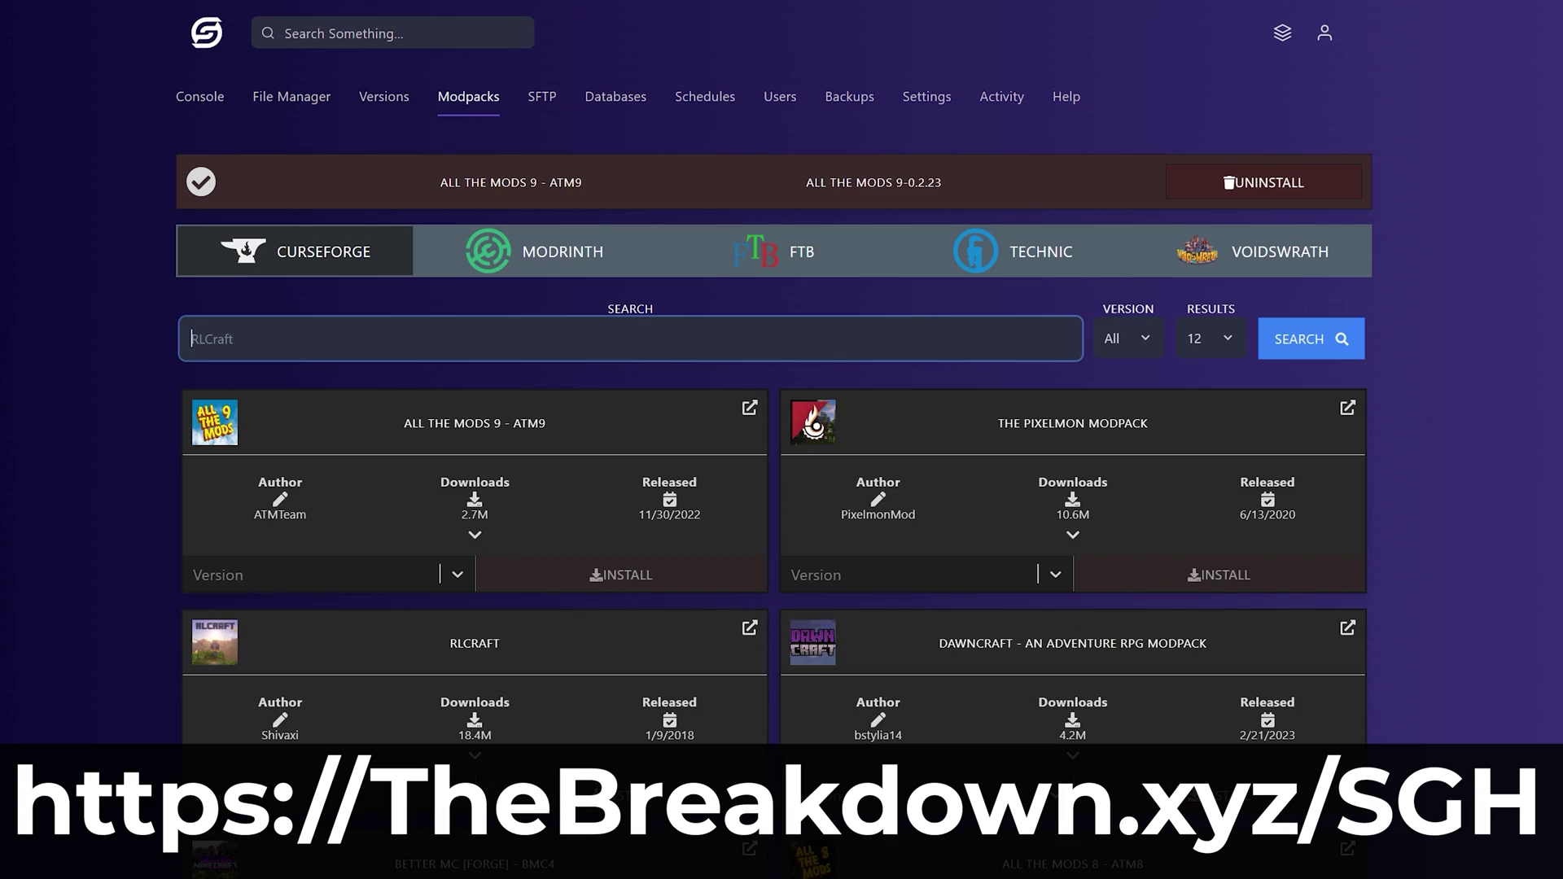
Step: Search the server panel's CurseForge modpacks for Pixelmon
text(Pixel)
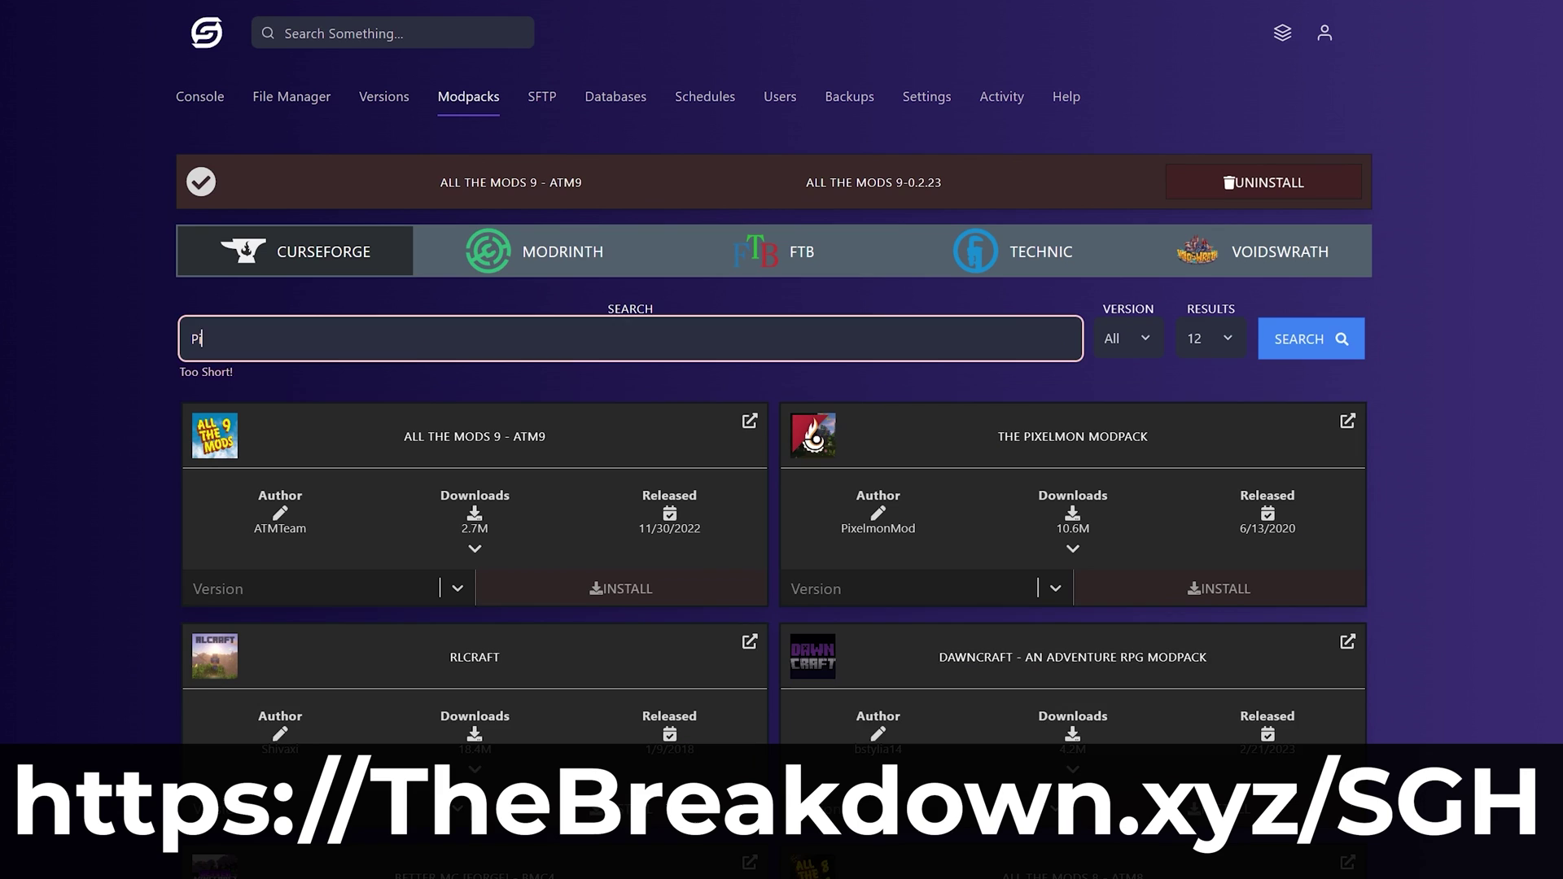
text(mon)
key(Return)
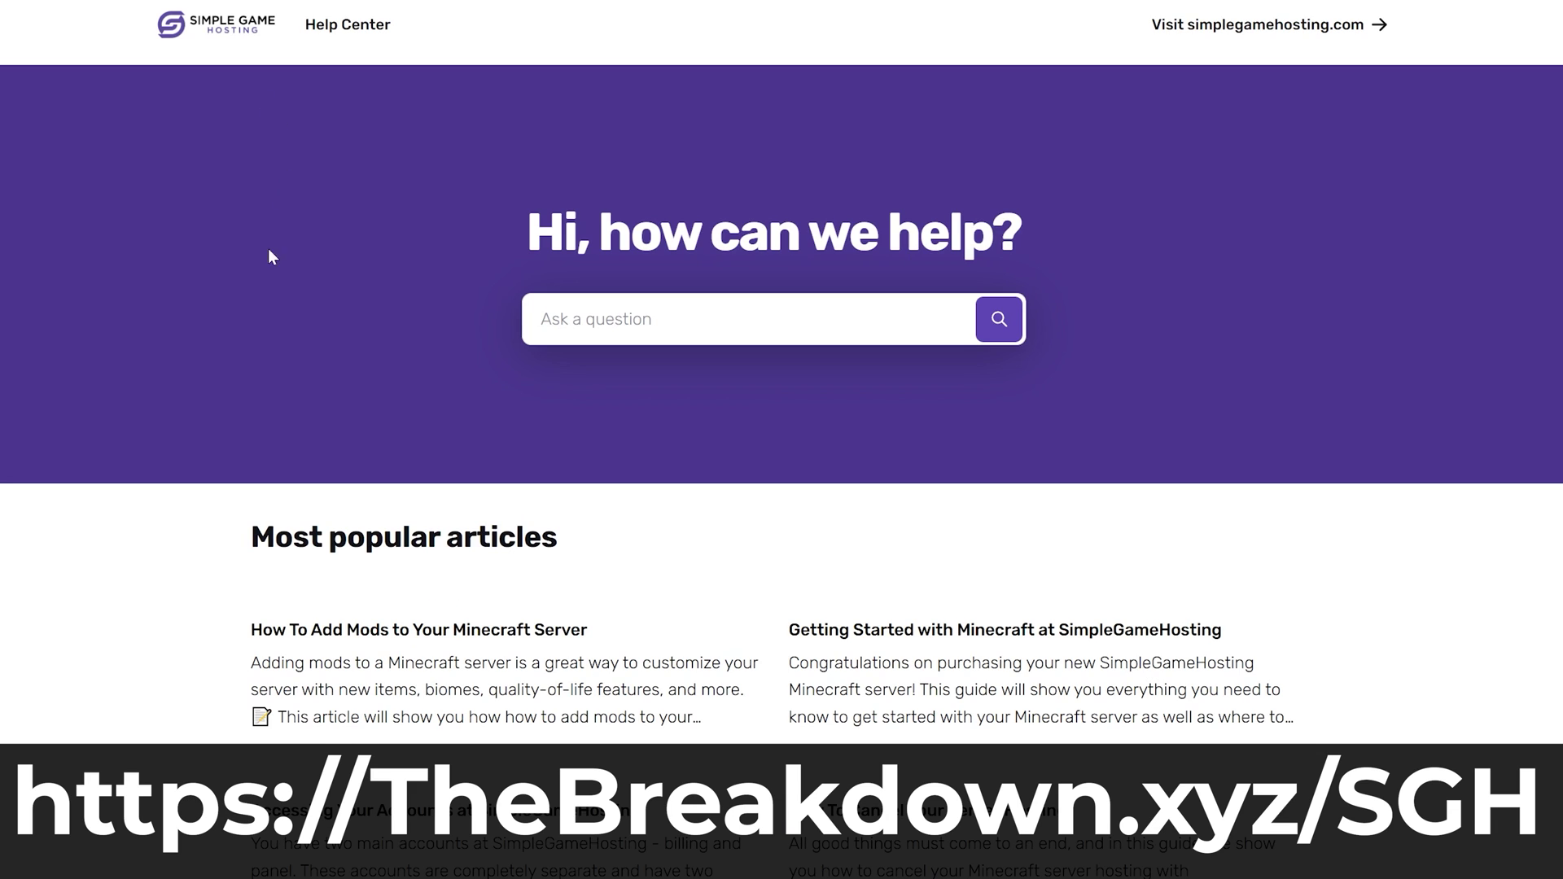
Step: Open the help center article "How To Add Mods to Your Minecraft Server" and look through its installation instructions
click(349, 619)
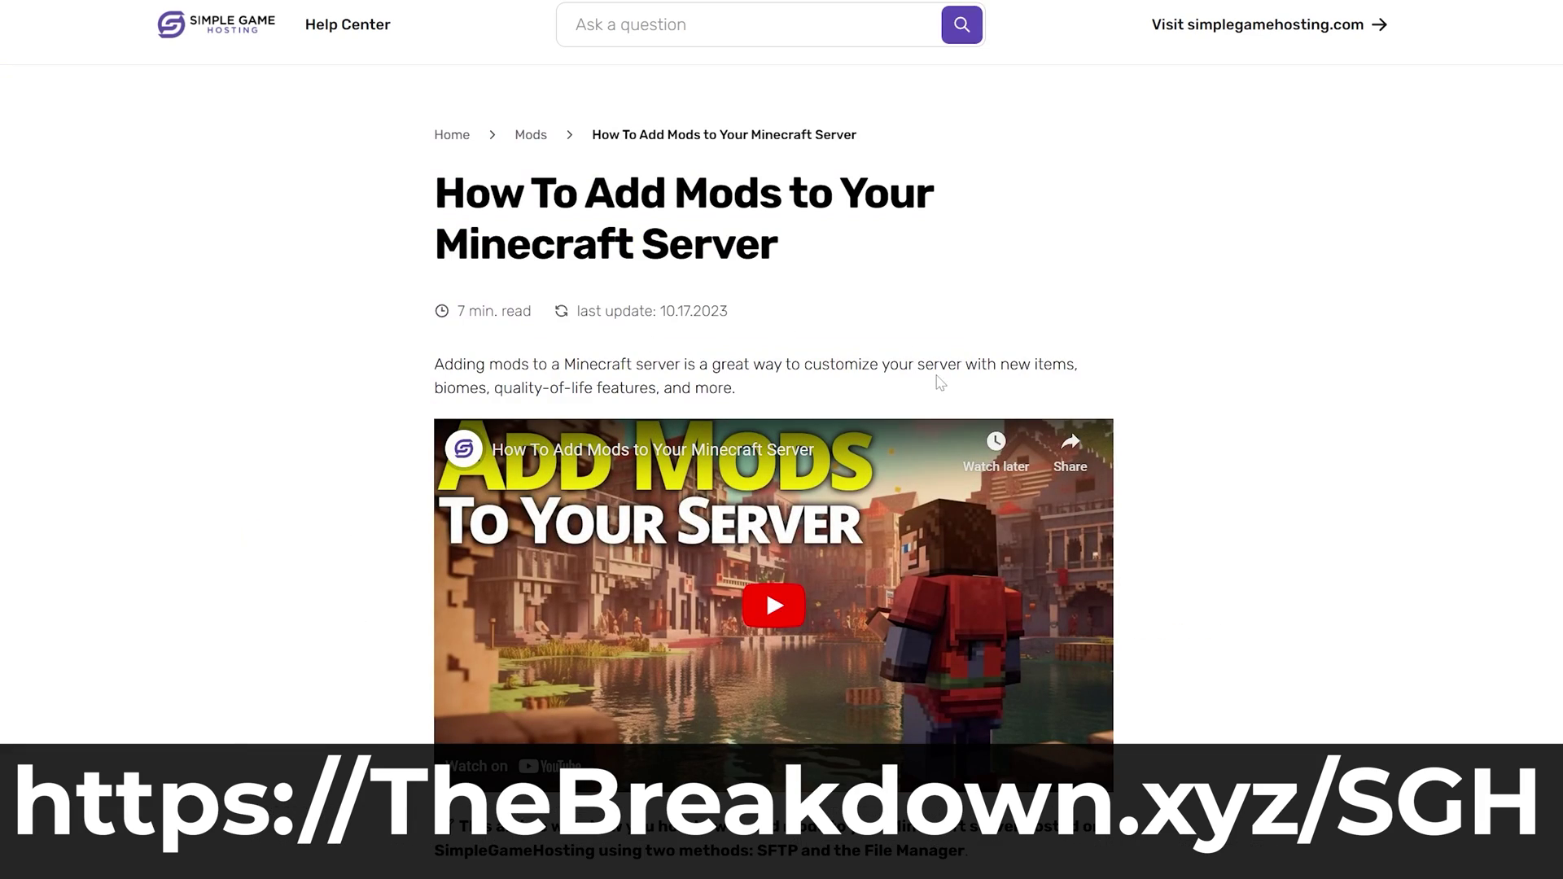
scroll(686, 623, down, 20)
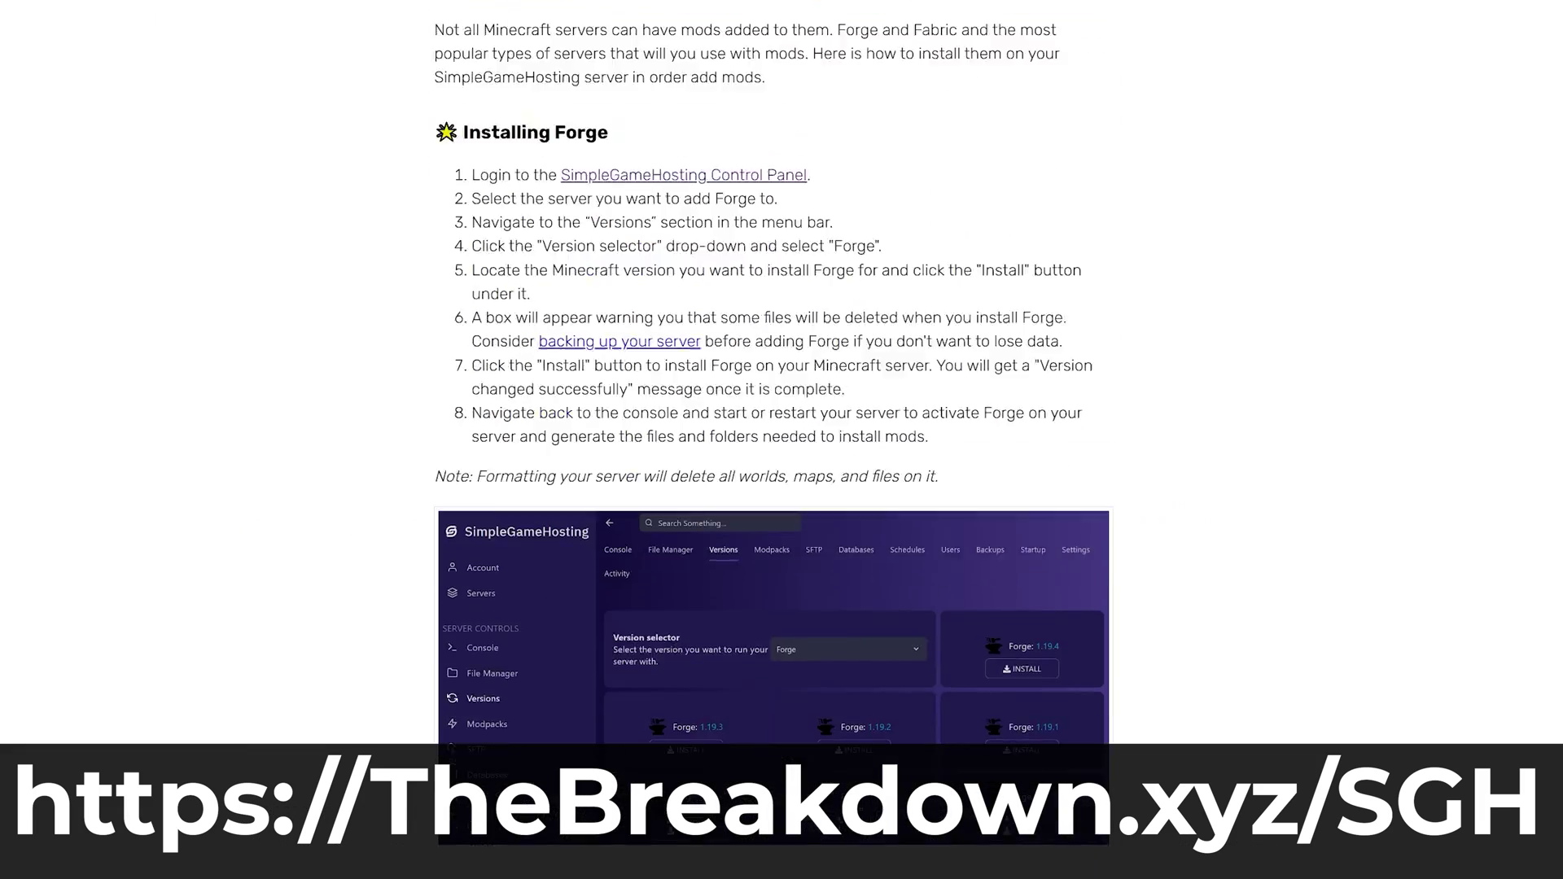
scroll(662, 602, down, 20)
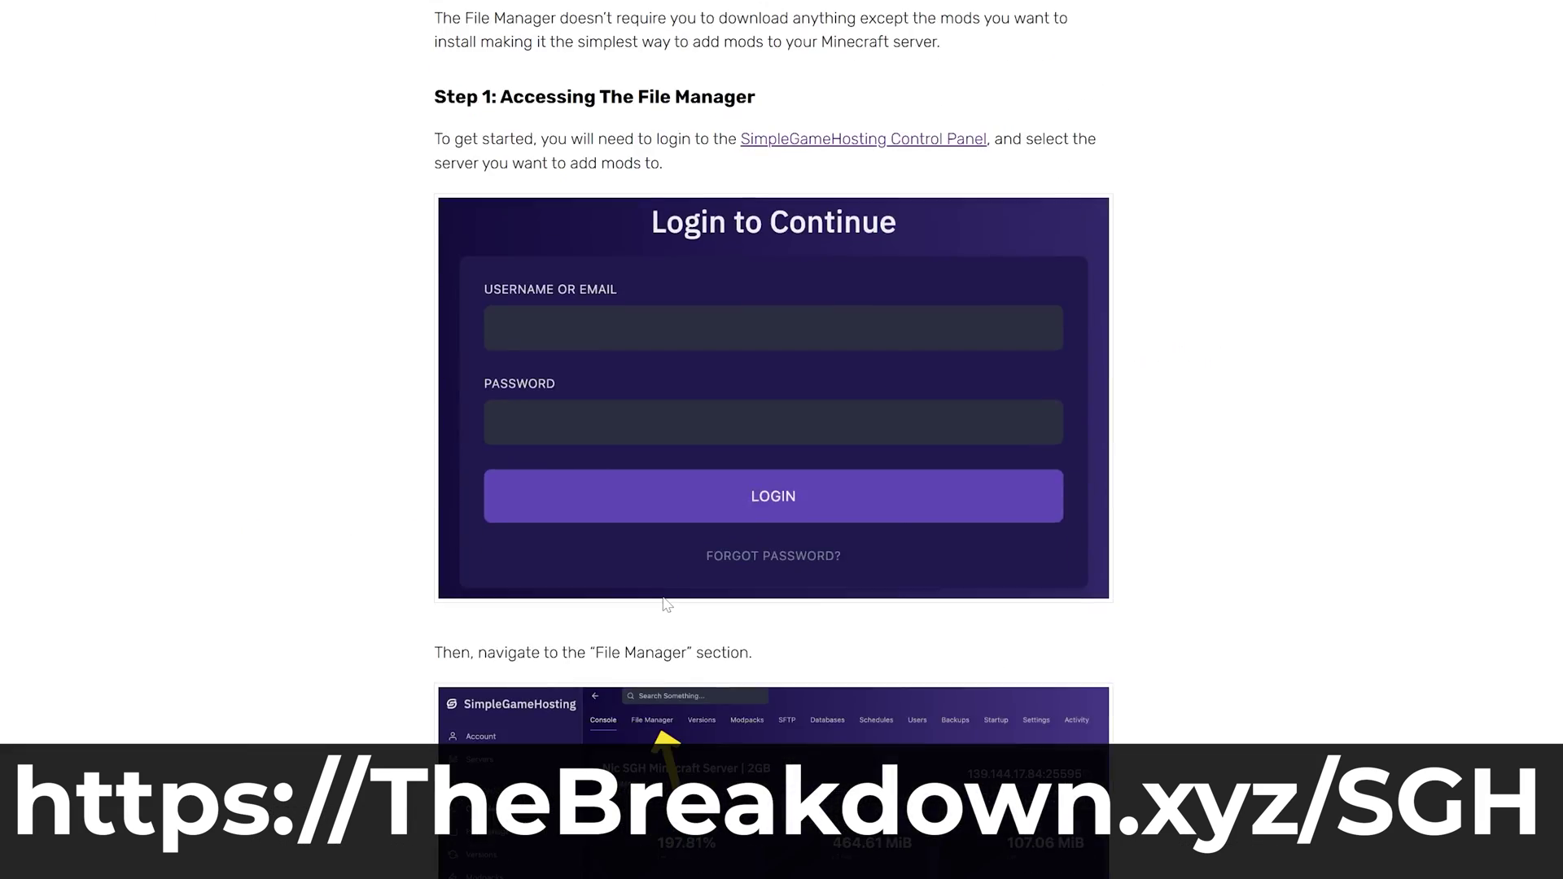
scroll(662, 598, down, 8)
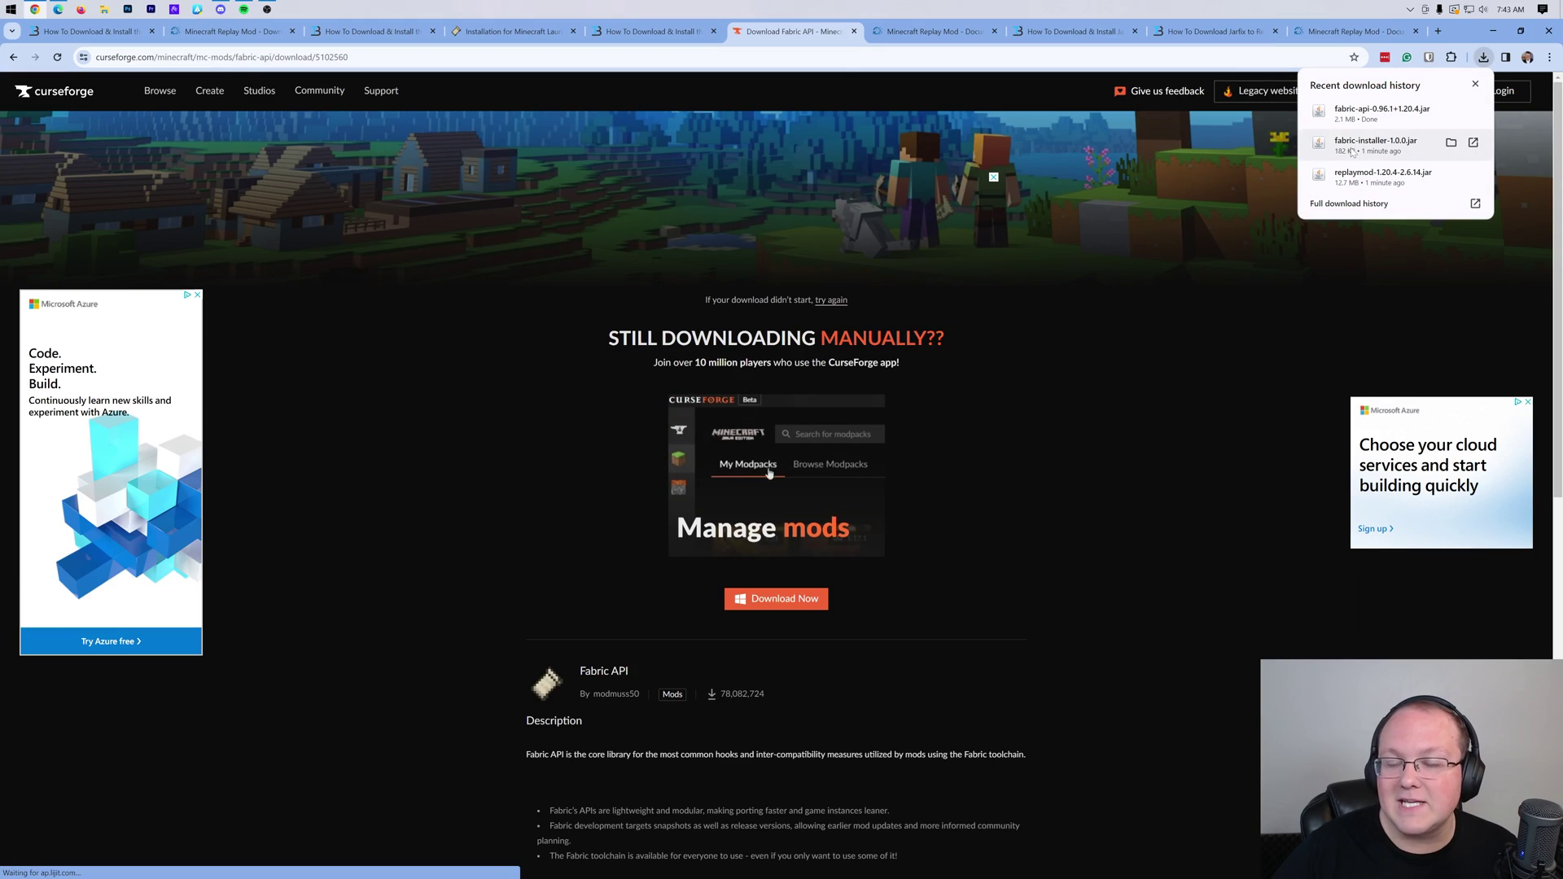
Step: Move the downloaded Fabric installer, Fabric API and Replay Mod files from the Downloads folder to the desktop
click(950, 35)
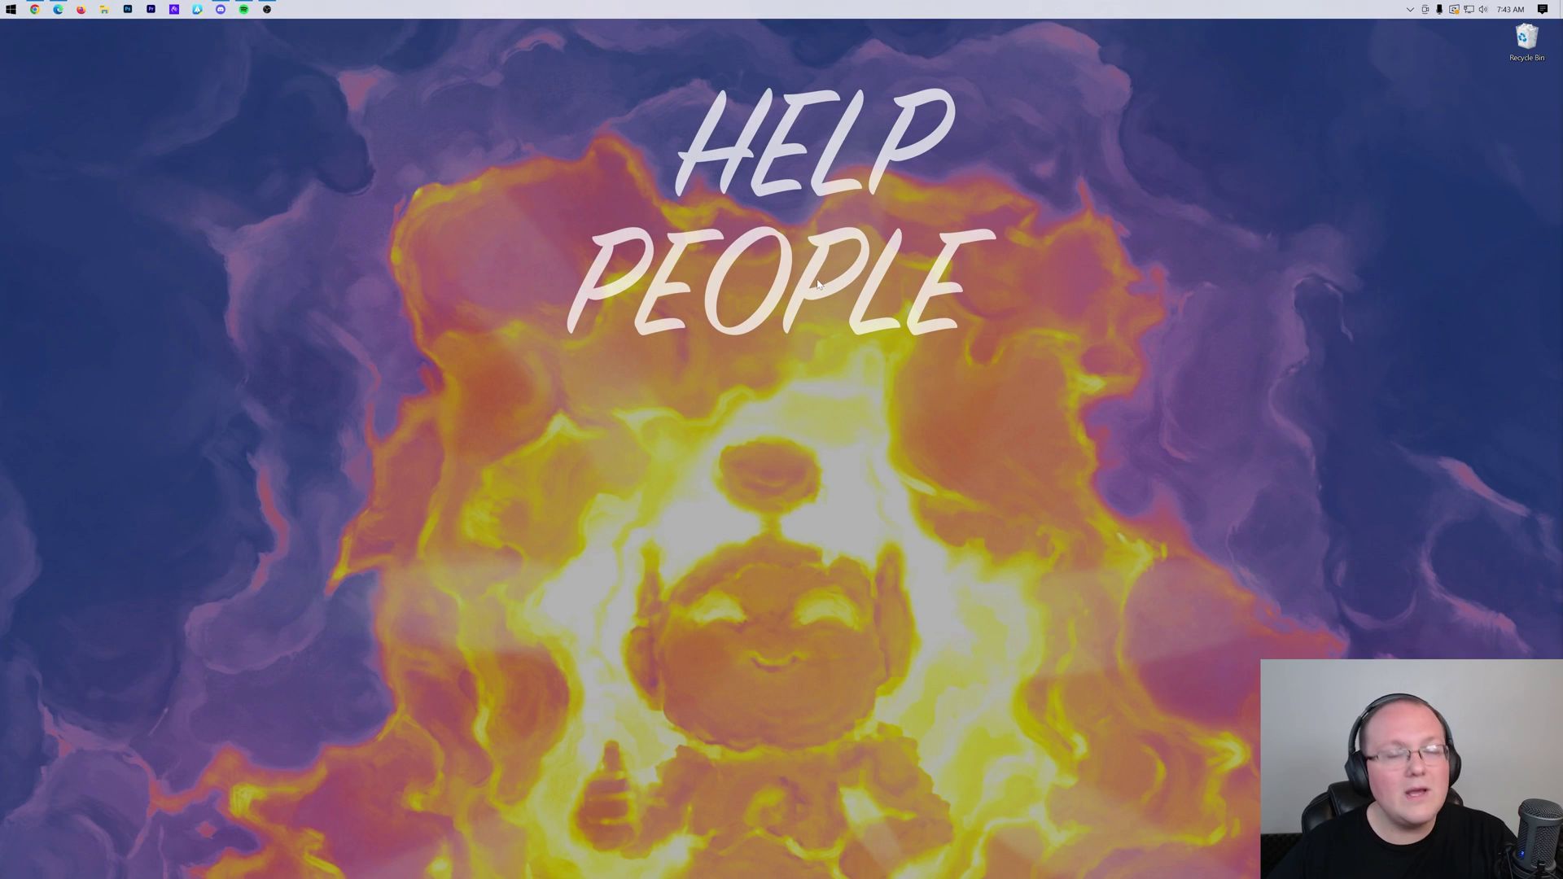
click(105, 9)
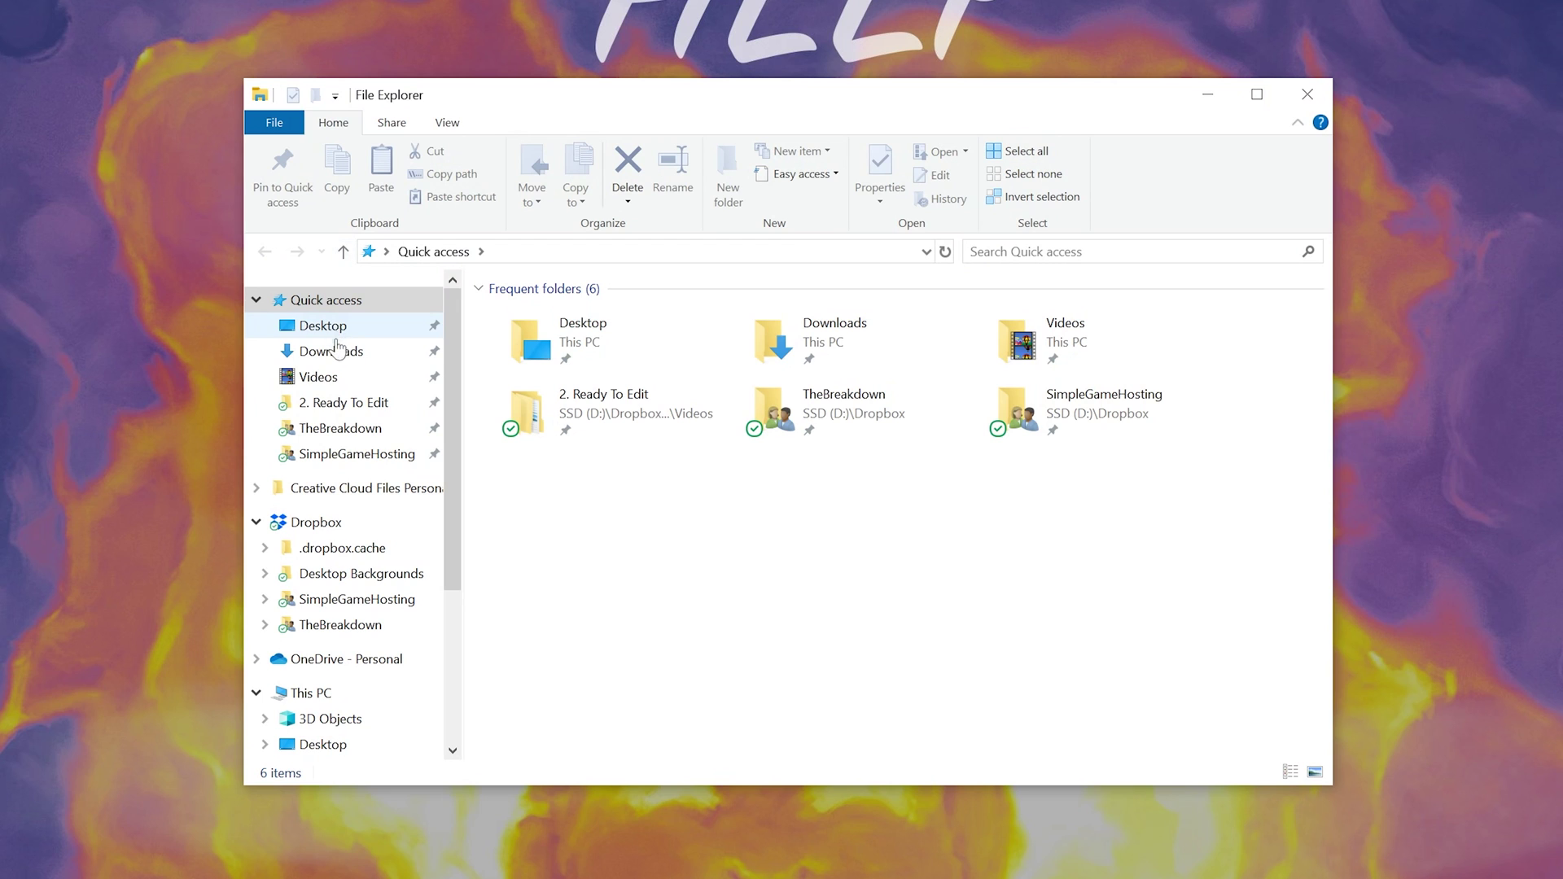
click(331, 350)
drag(727, 518, 448, 0)
click(1307, 104)
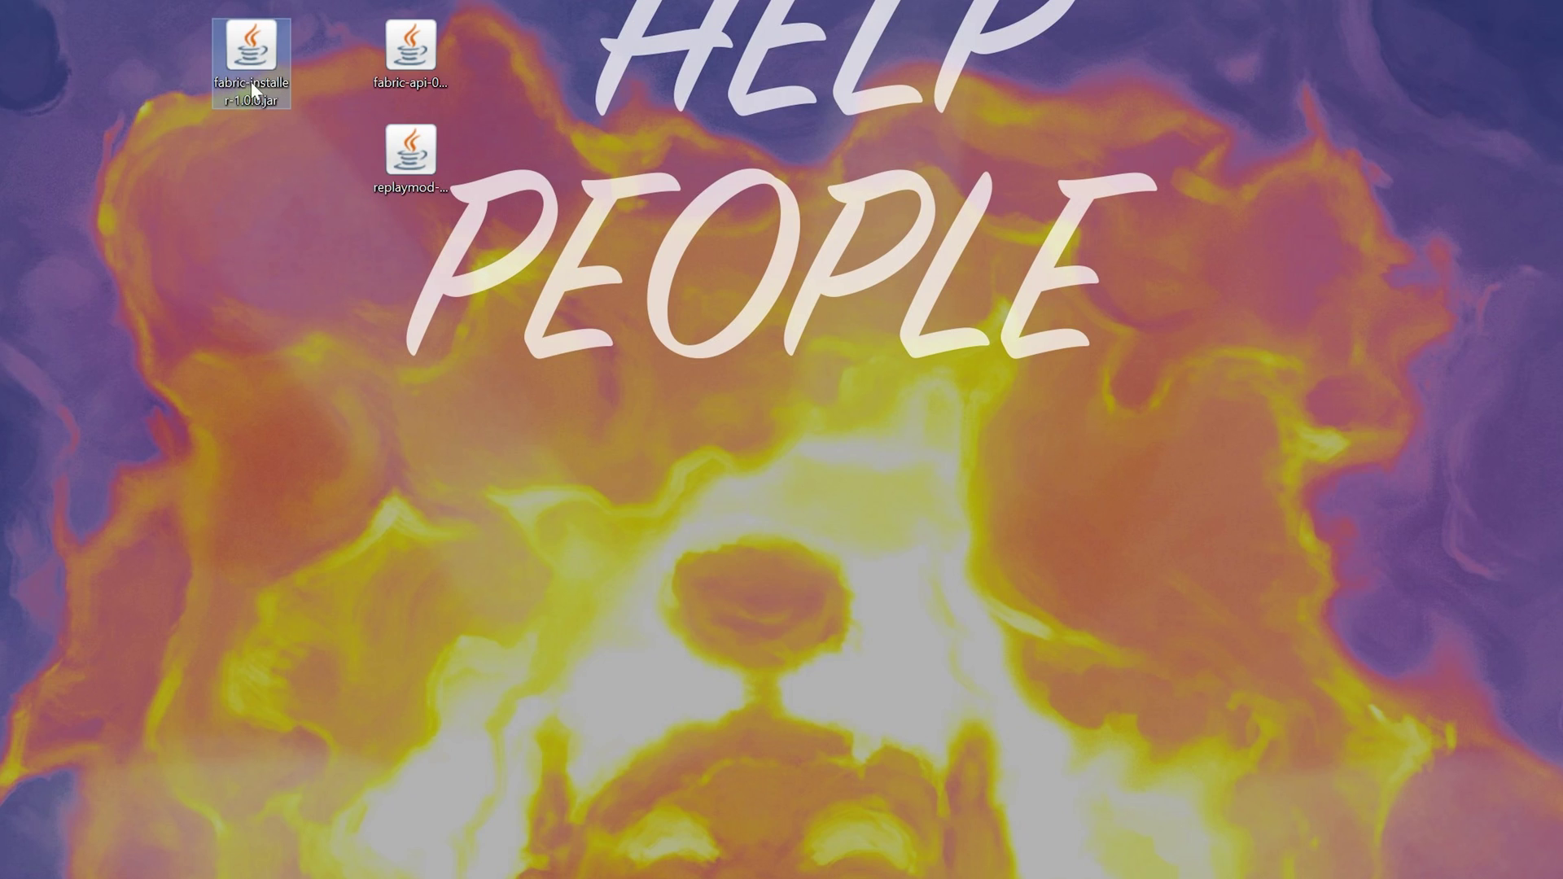
Step: Try to open the Fabric installer file on the desktop with Java(TM) Platform SE binary
right_click(250, 50)
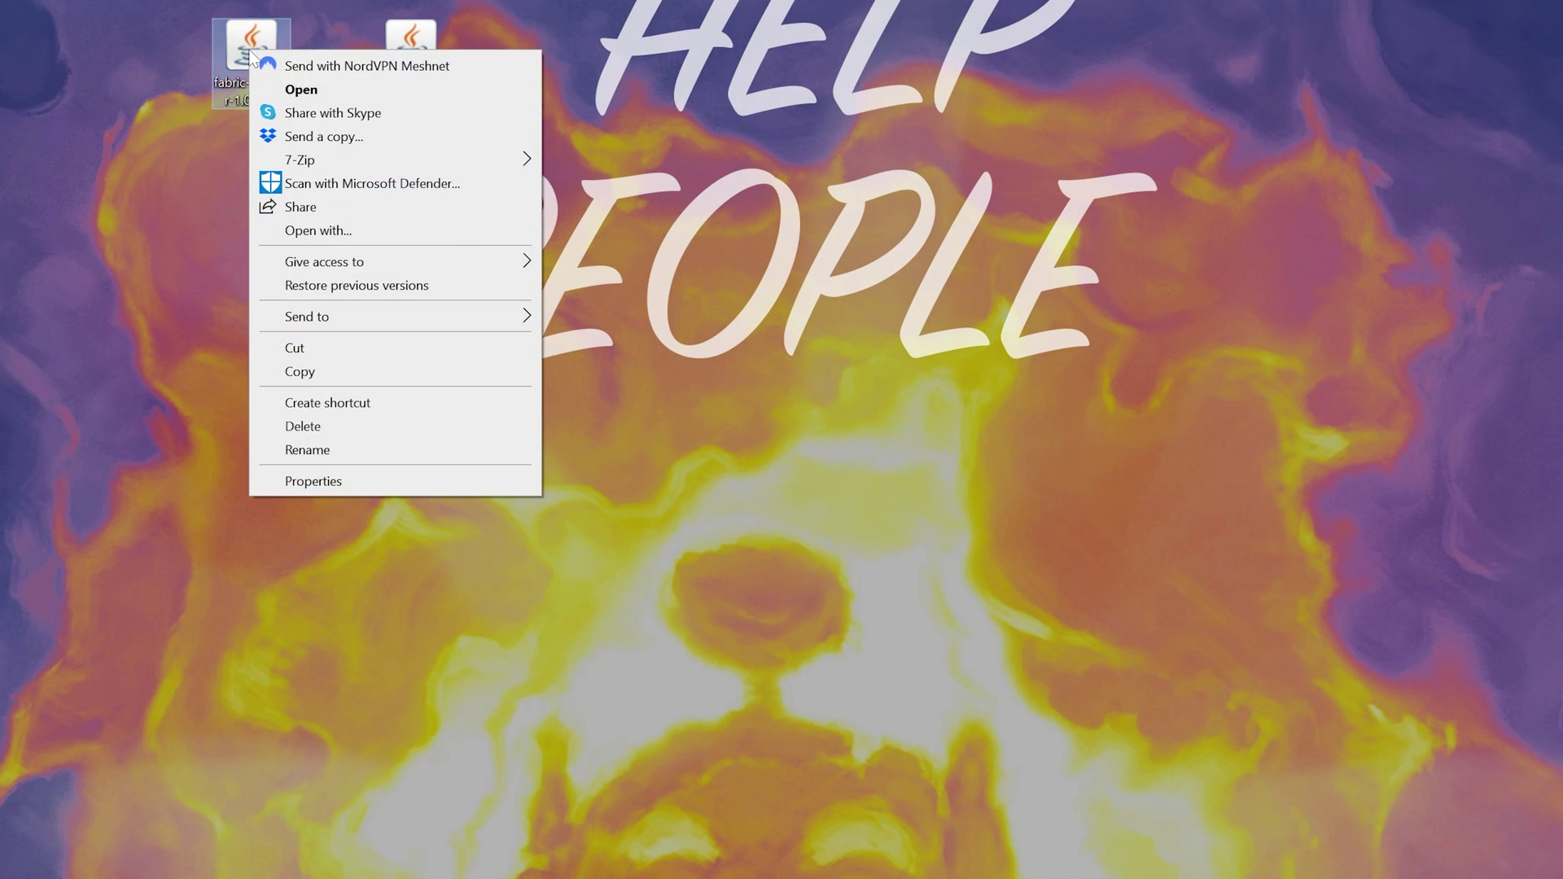
click(349, 232)
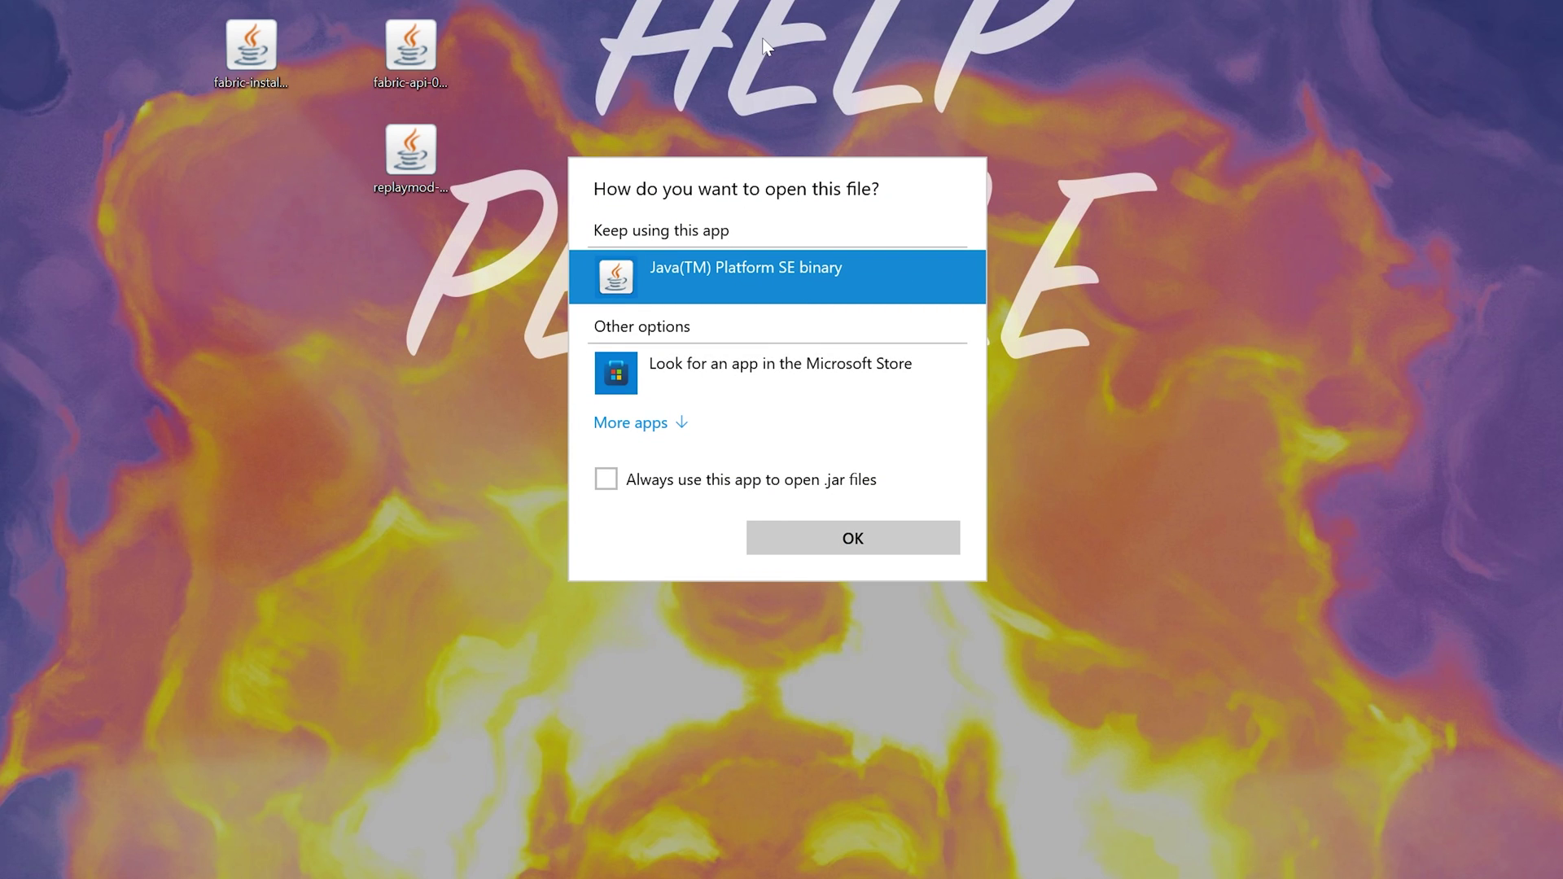
double_click(810, 281)
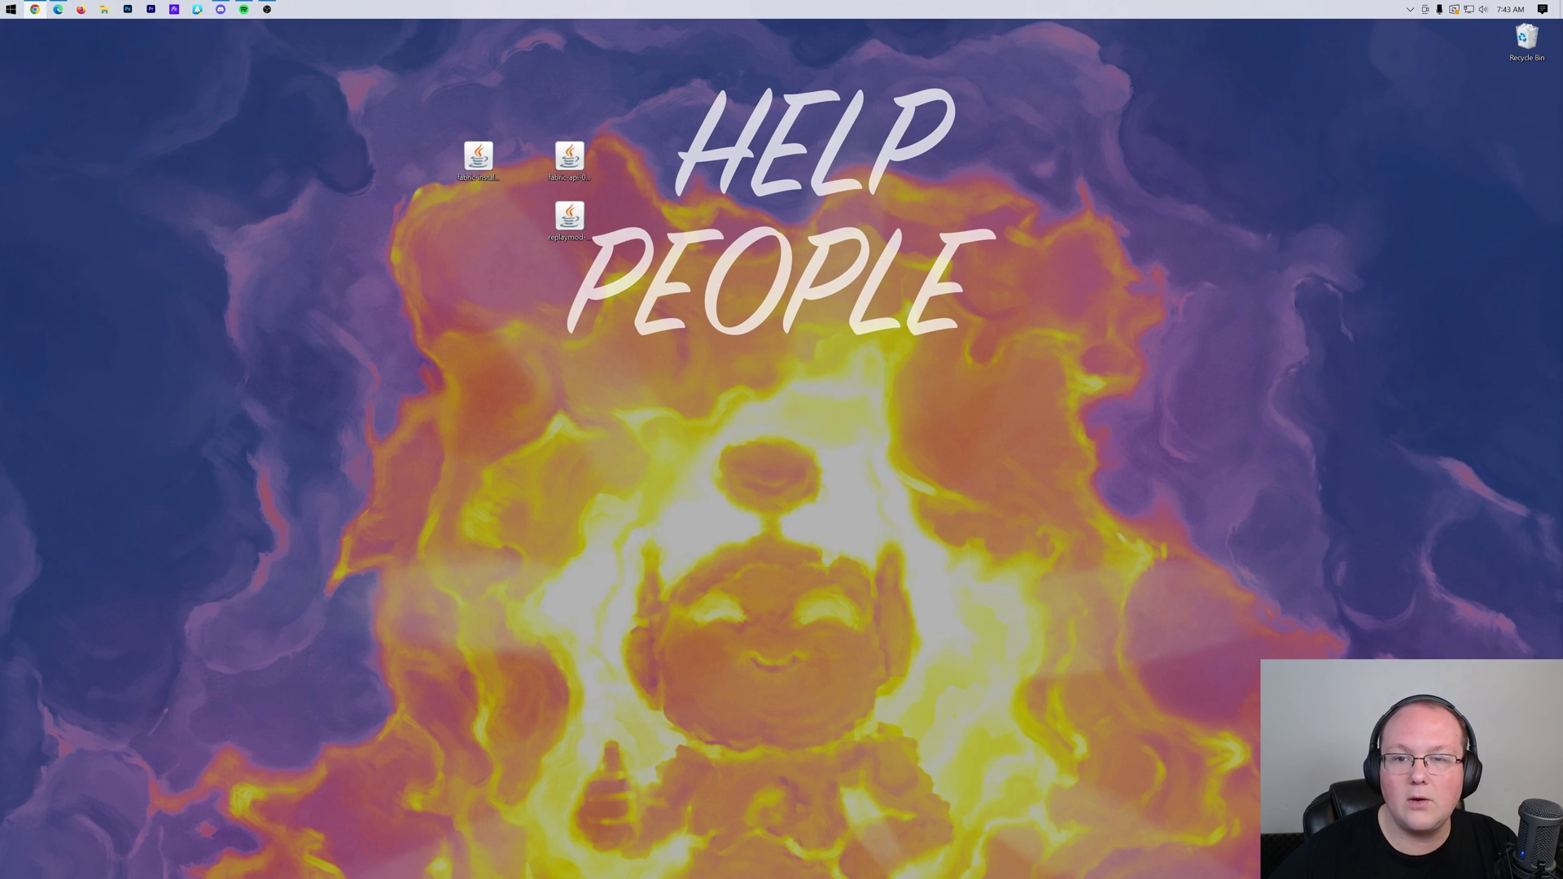
Step: Switch to Chrome and look through the "How To Download & Install Java for Minecraft Mods & Servers" article for its Java 17 download
click(35, 9)
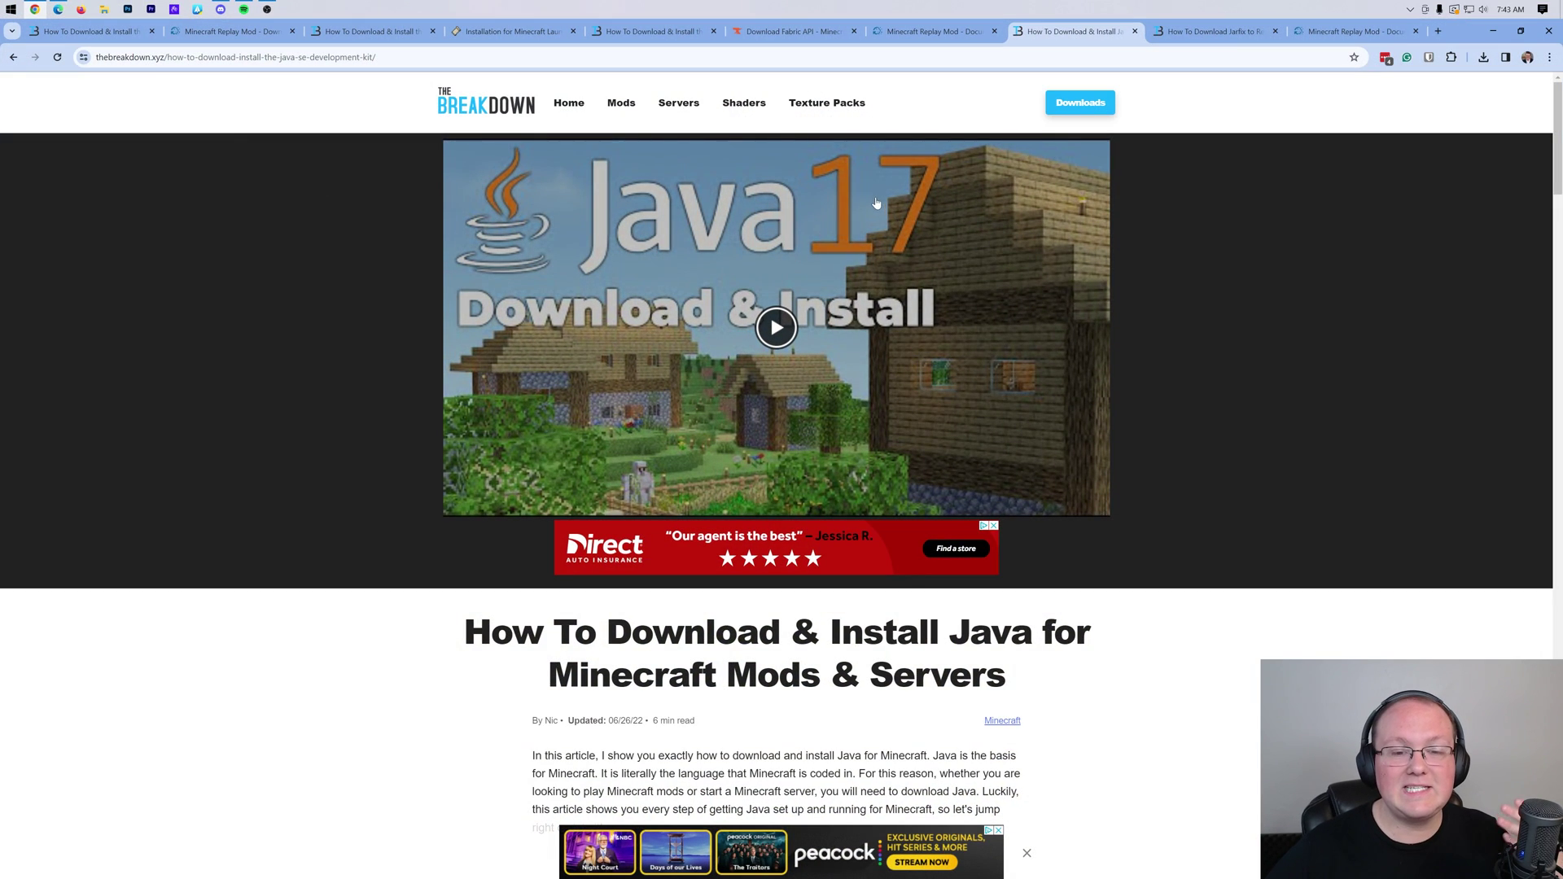
scroll(1154, 304, down, 5)
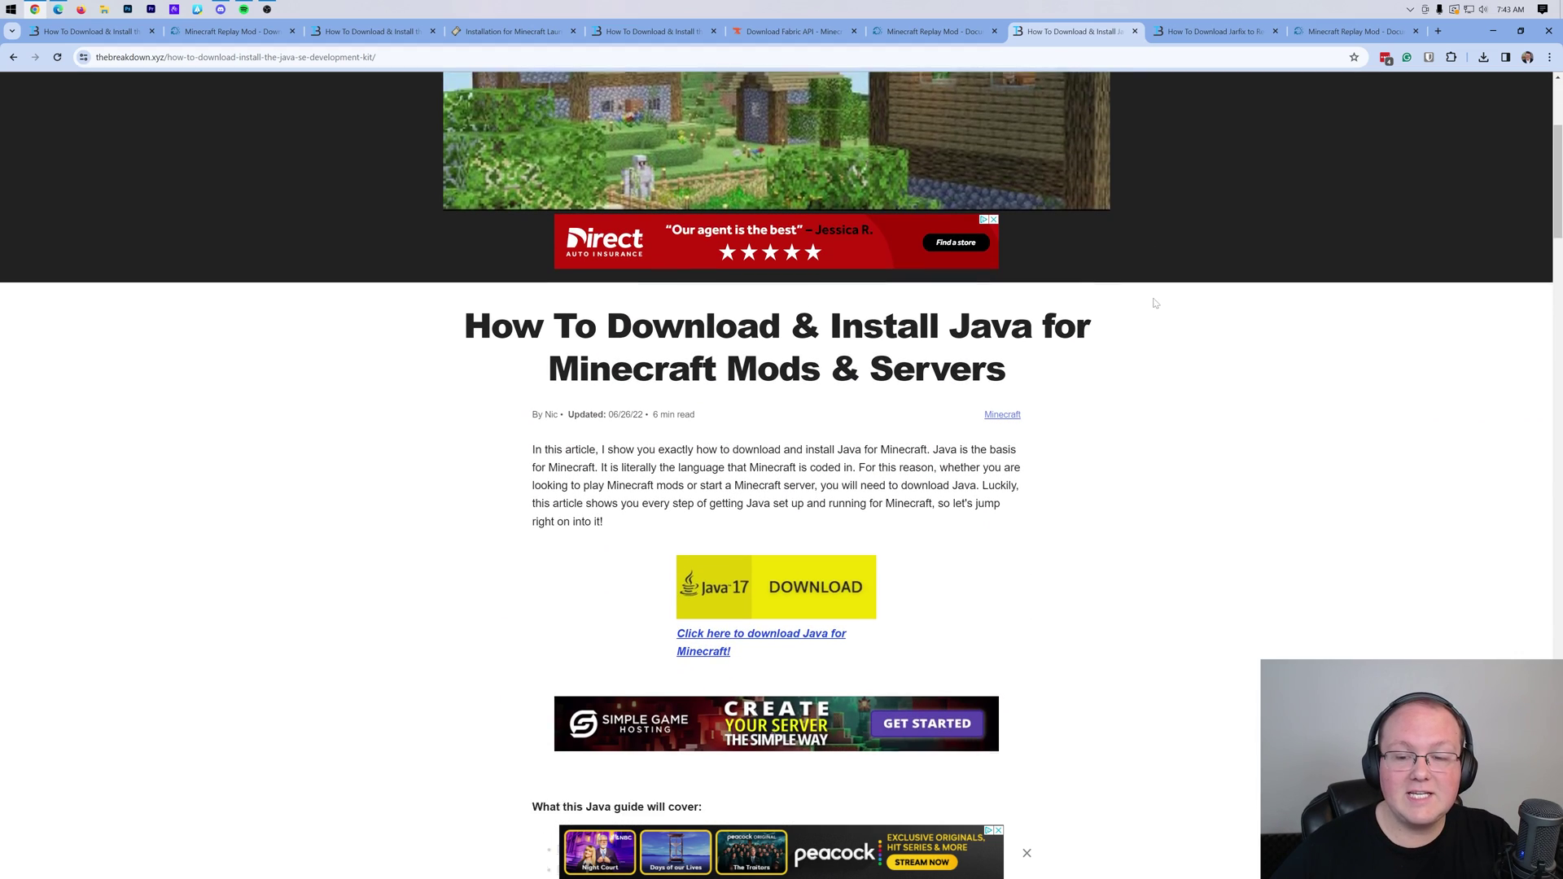
drag(549, 307, 819, 303)
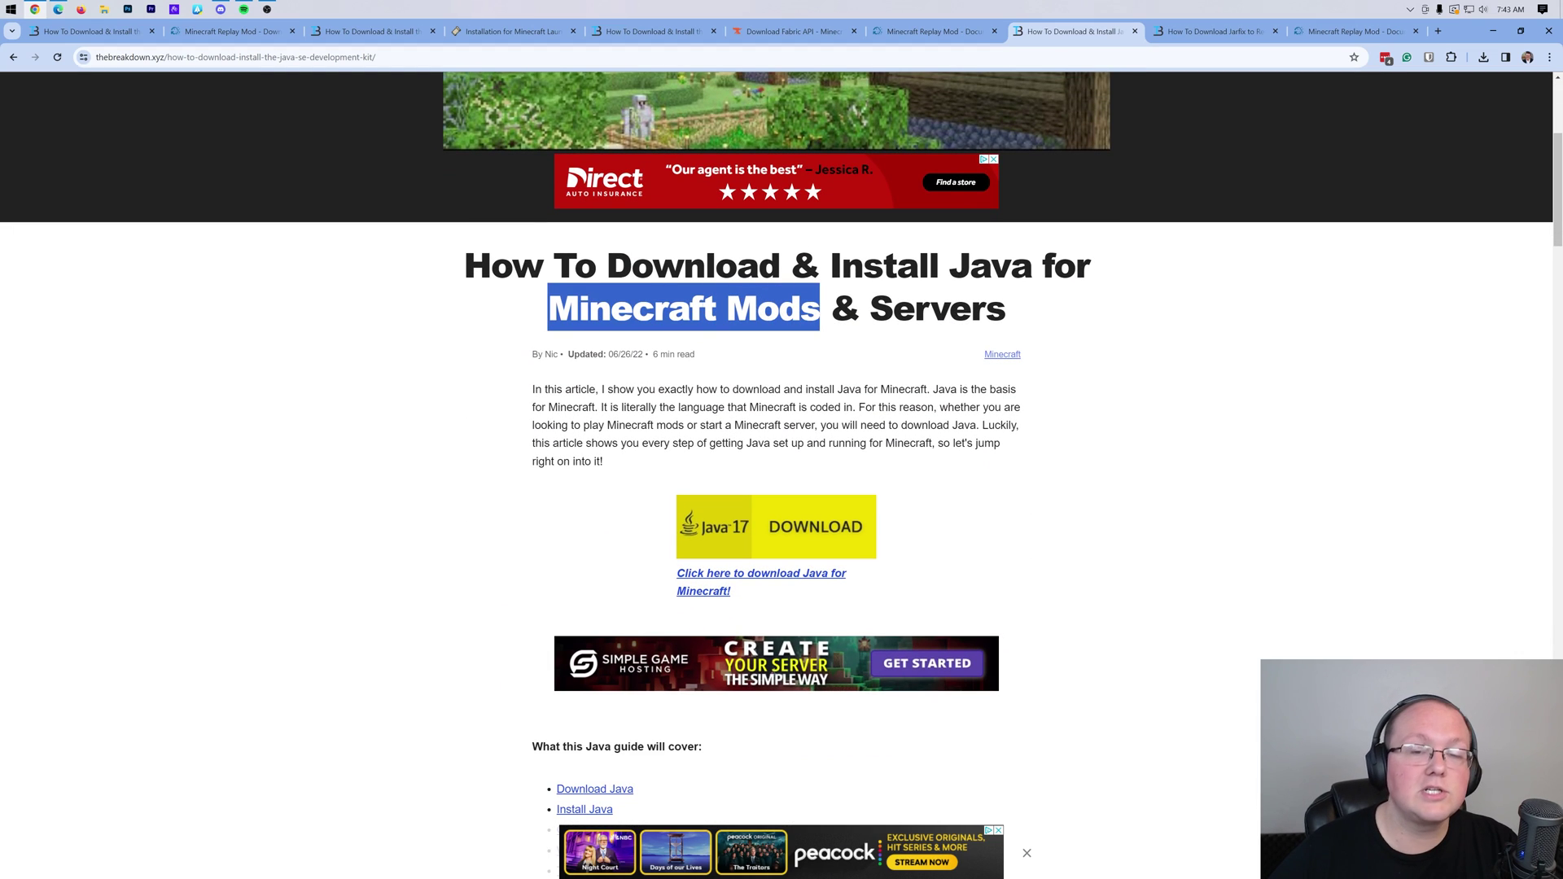
click(818, 302)
scroll(817, 300, down, 3)
scroll(817, 299, down, 1)
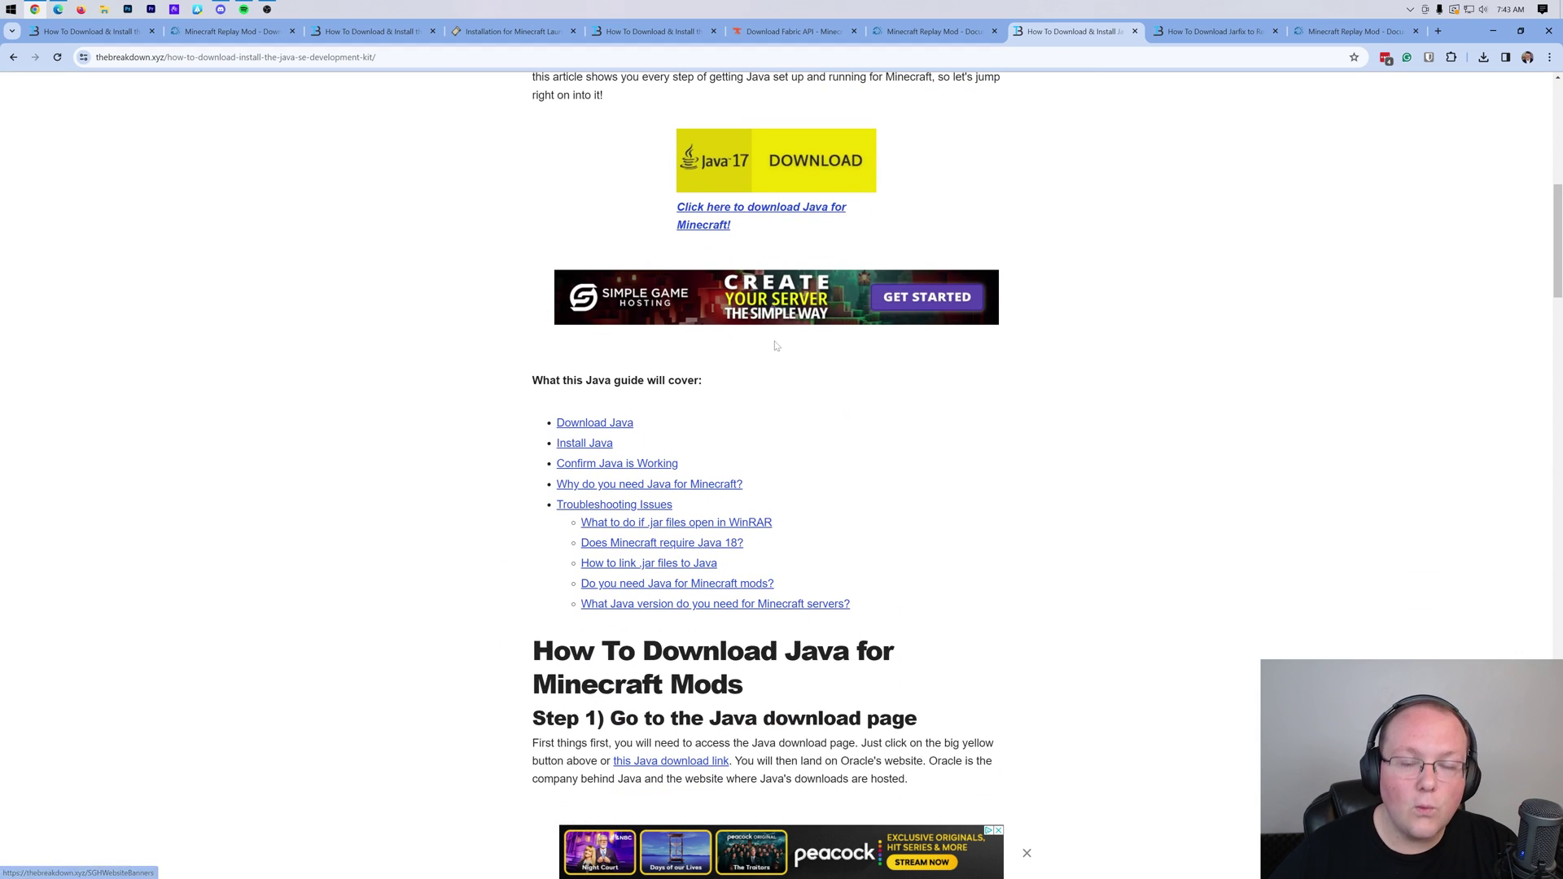
scroll(986, 401, up, 9)
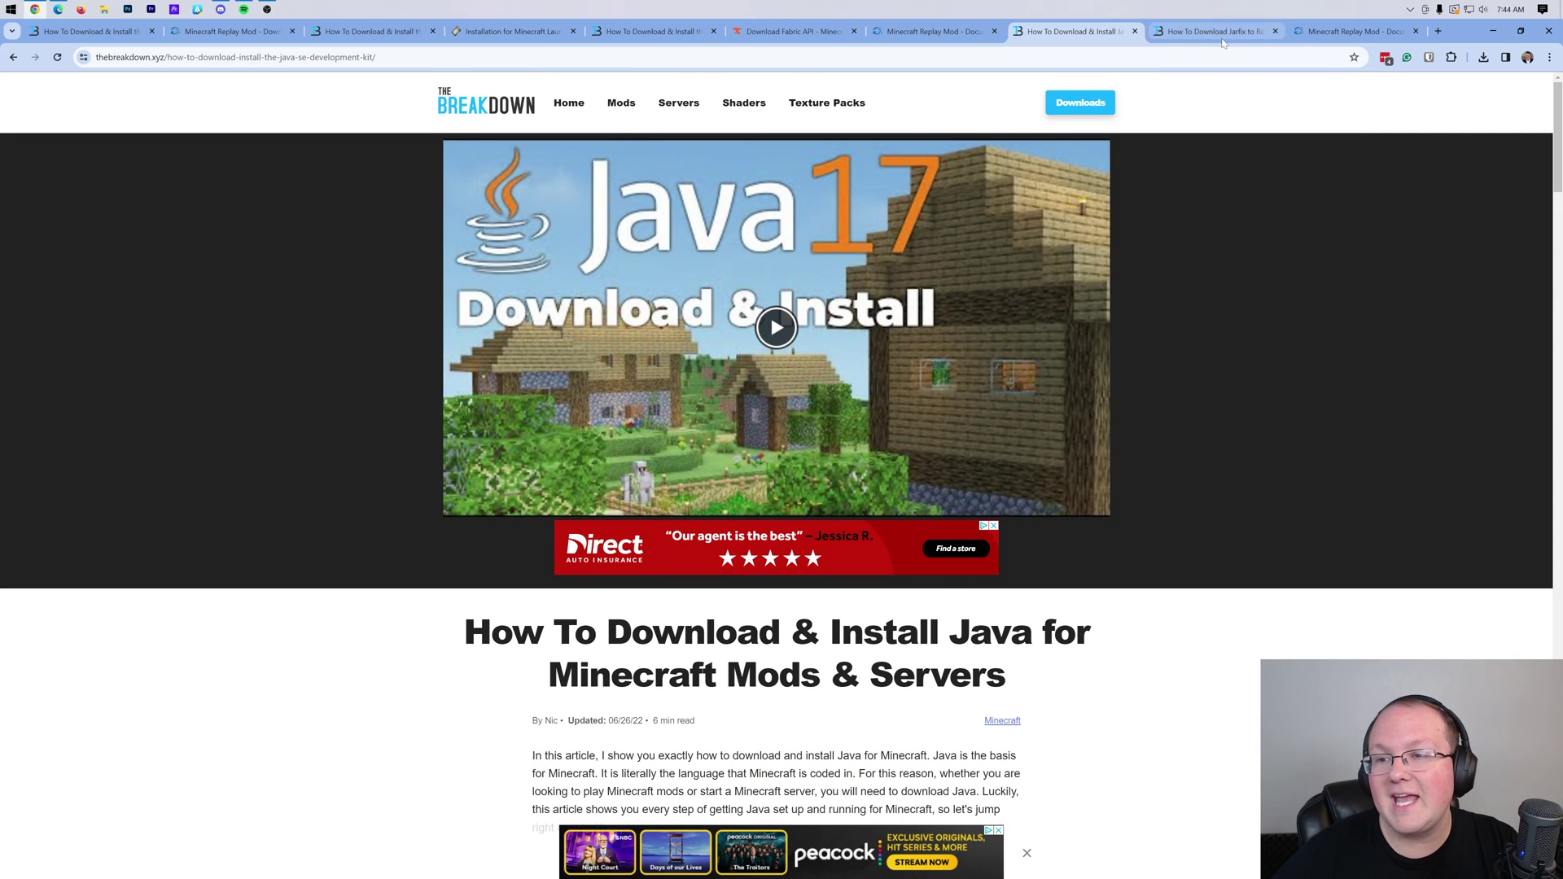
Step: View the Jarfix article on repairing .jar files, and return to the desktop by way of the Replay Mod documentation
click(1221, 39)
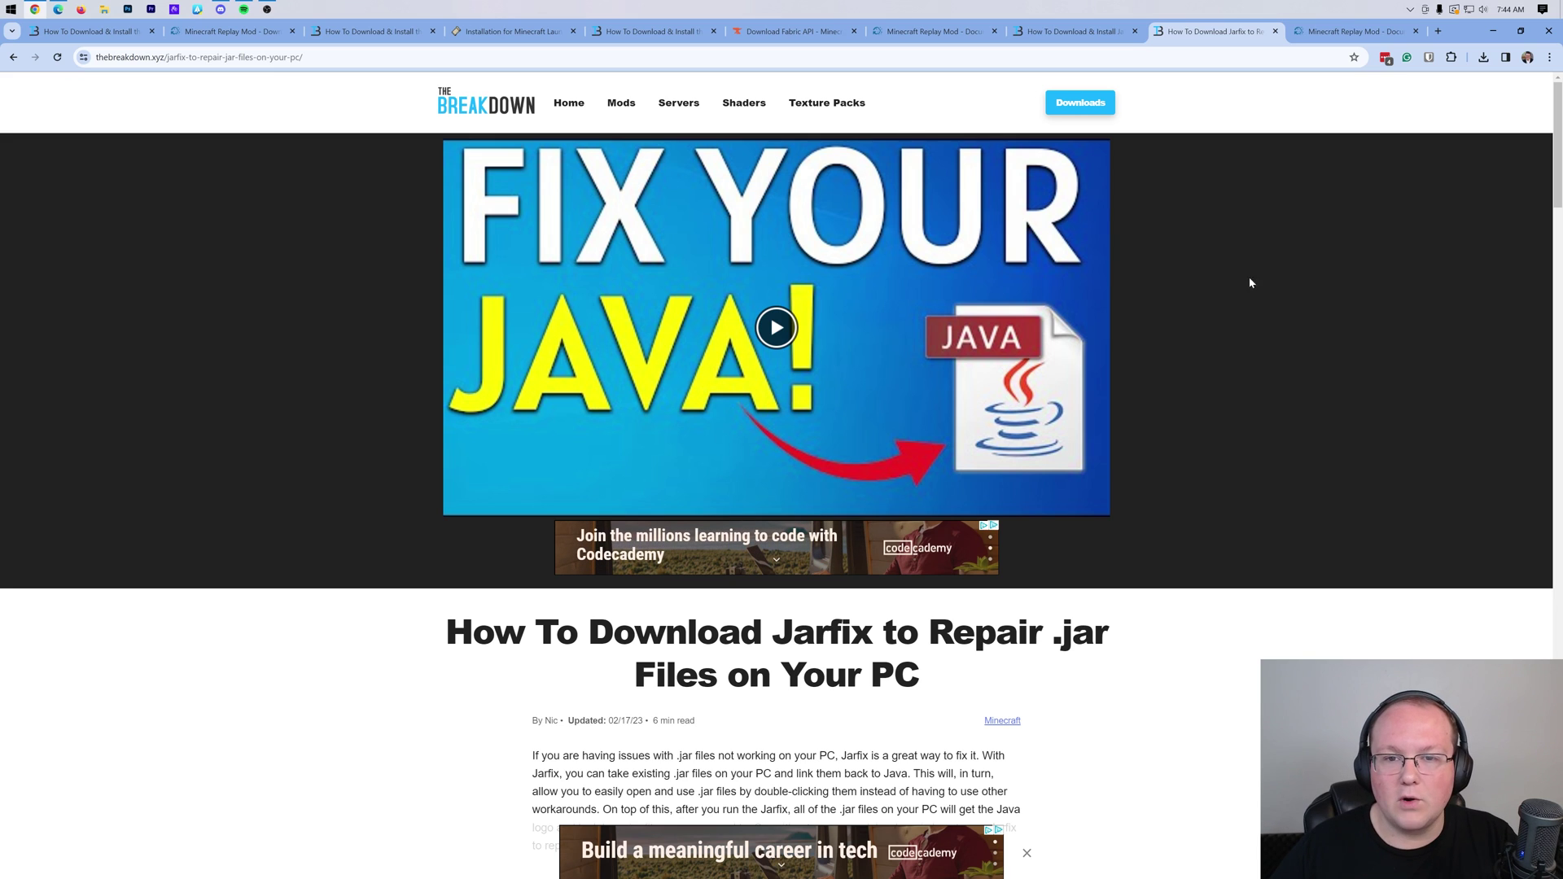
click(890, 30)
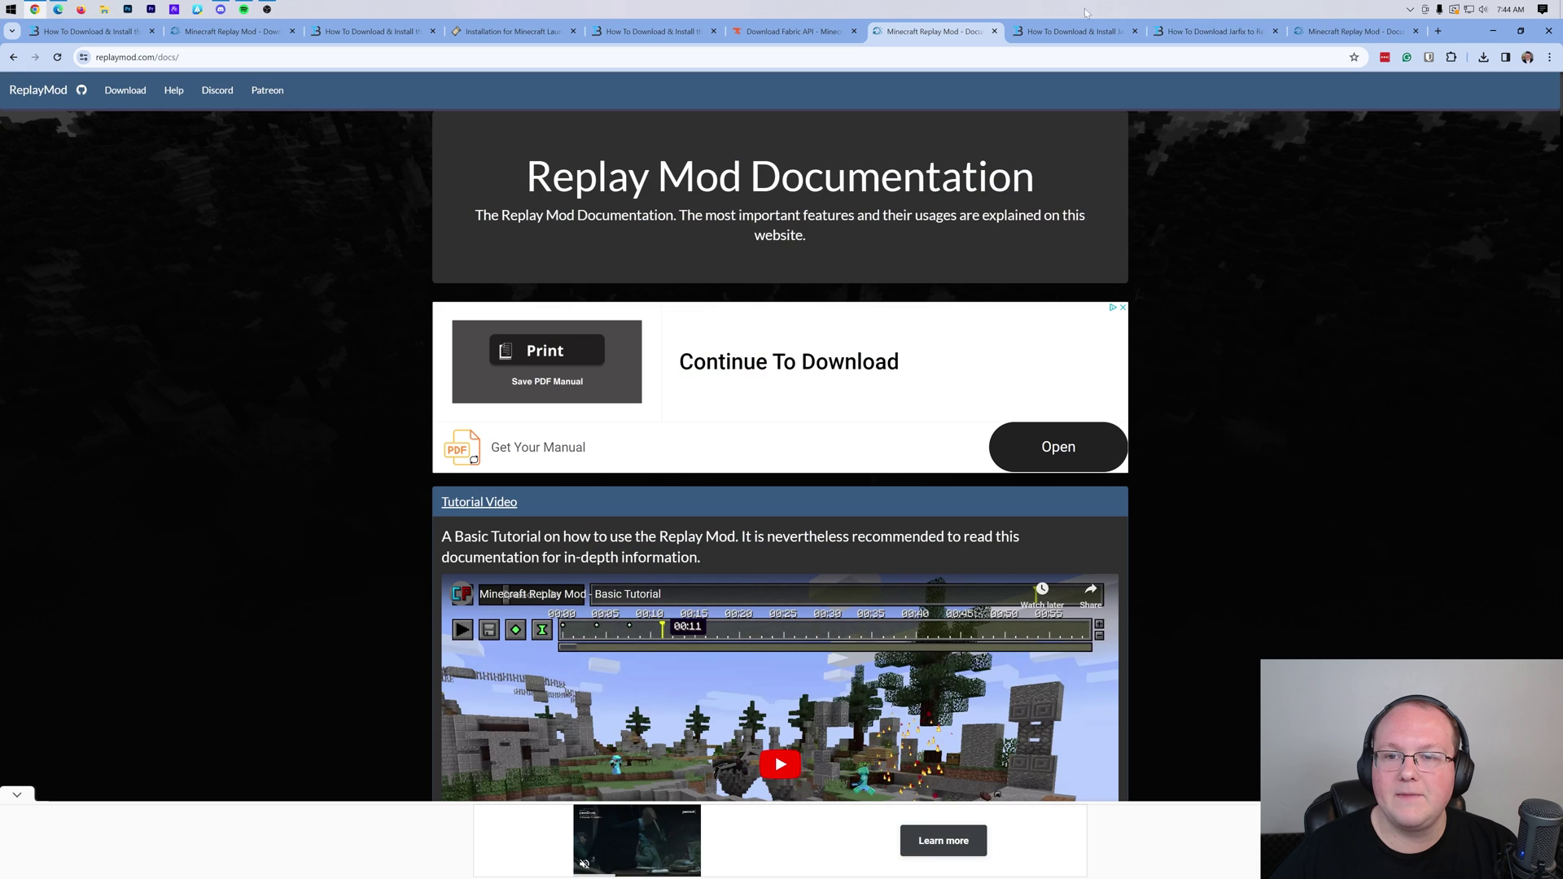
click(1491, 31)
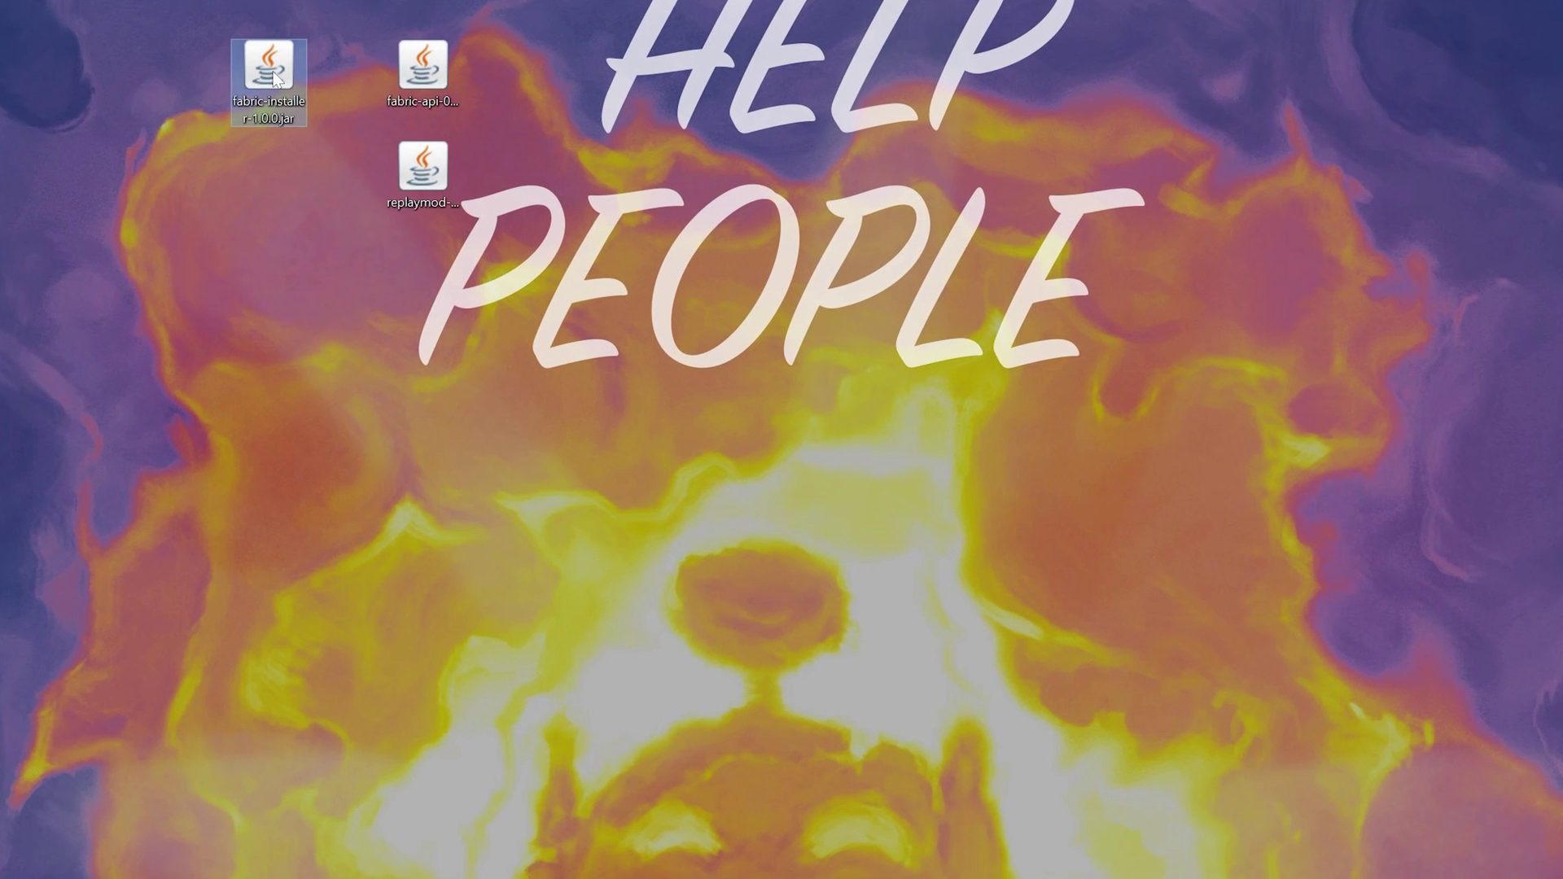
Step: Open the Fabric installer with Java, install Fabric Loader 0.15.7 for the Minecraft 1.20.4 client with a profile, and close the installer
right_click(254, 81)
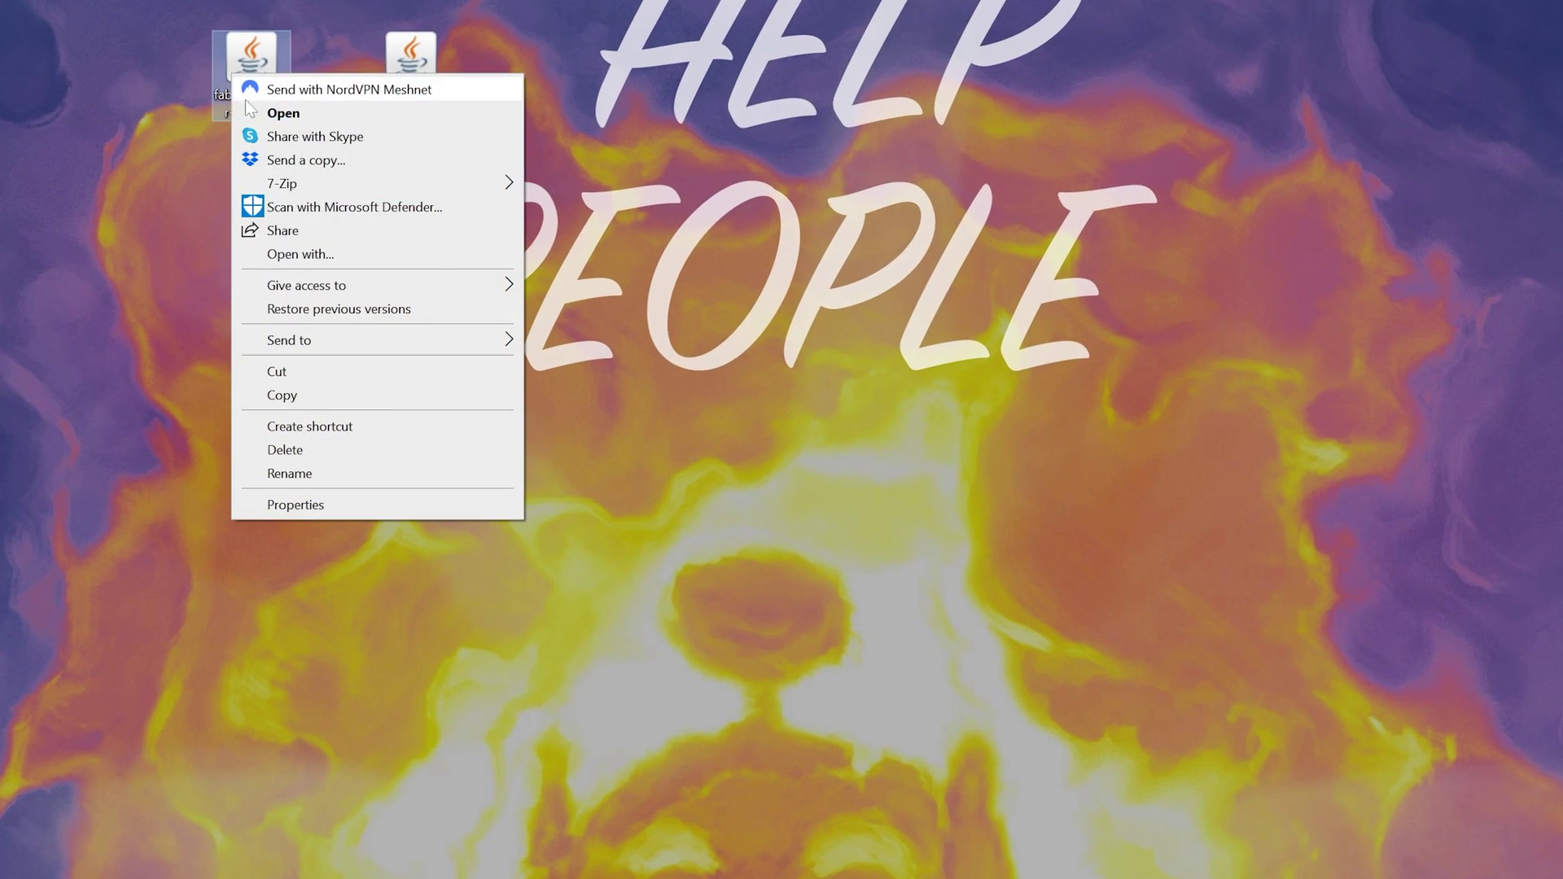
click(300, 254)
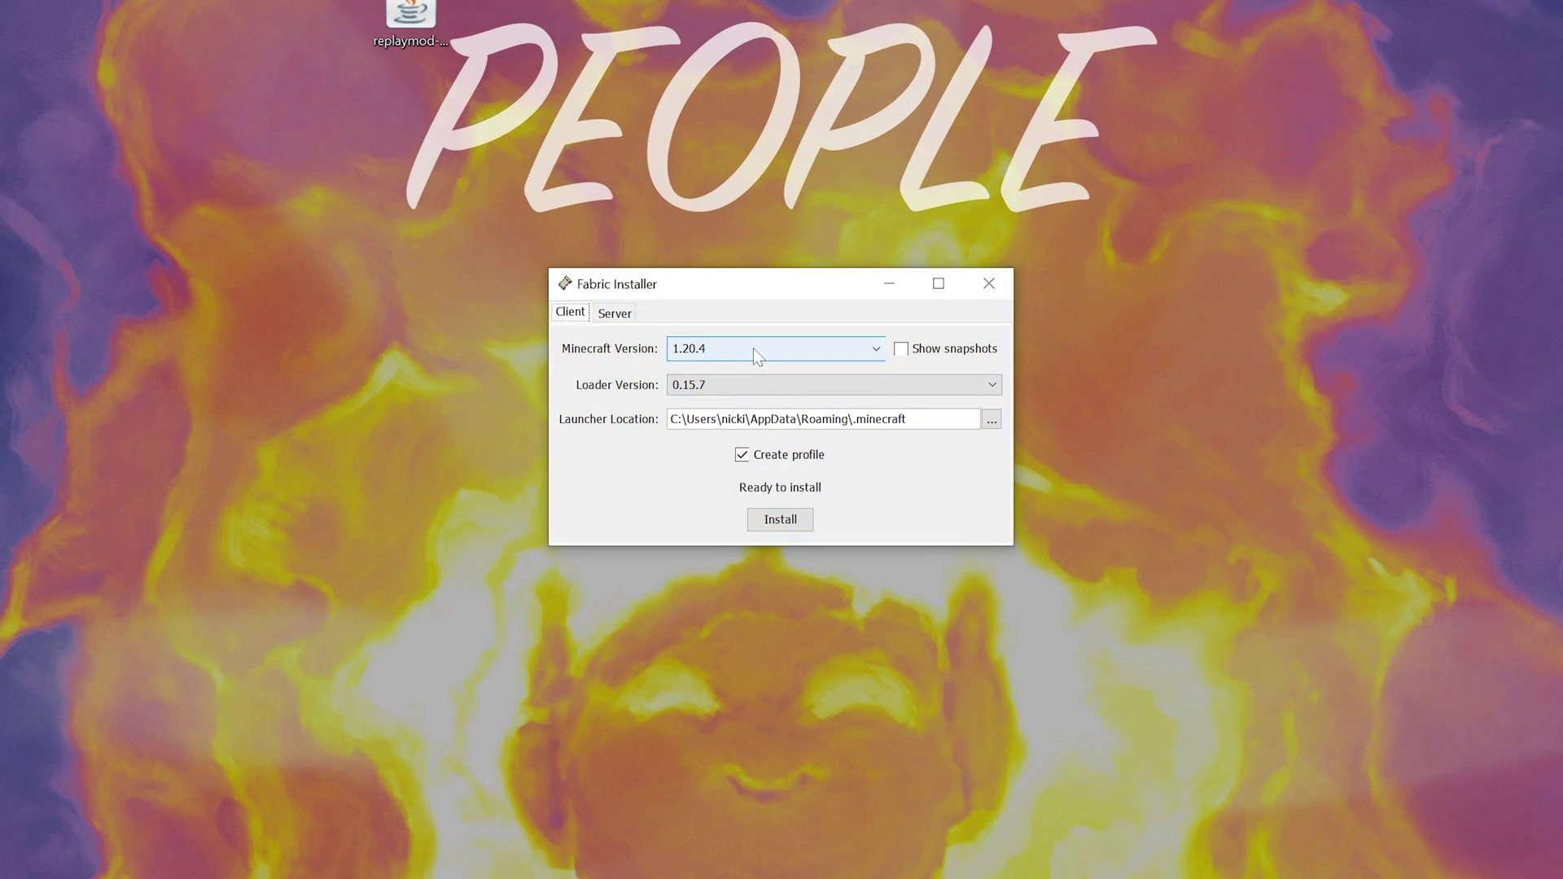
click(798, 519)
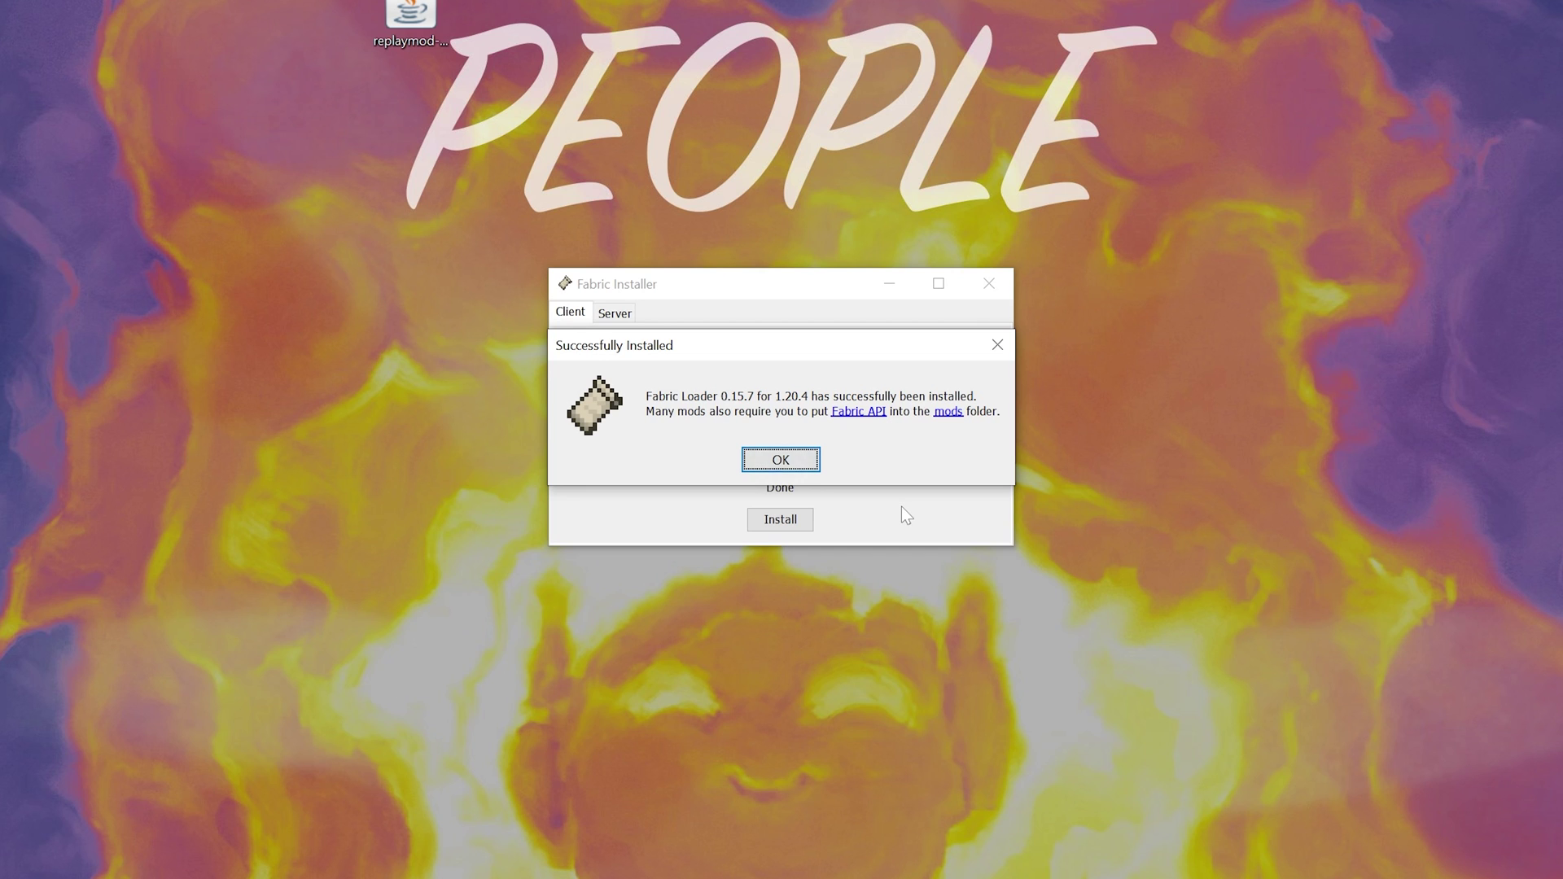
key(Return)
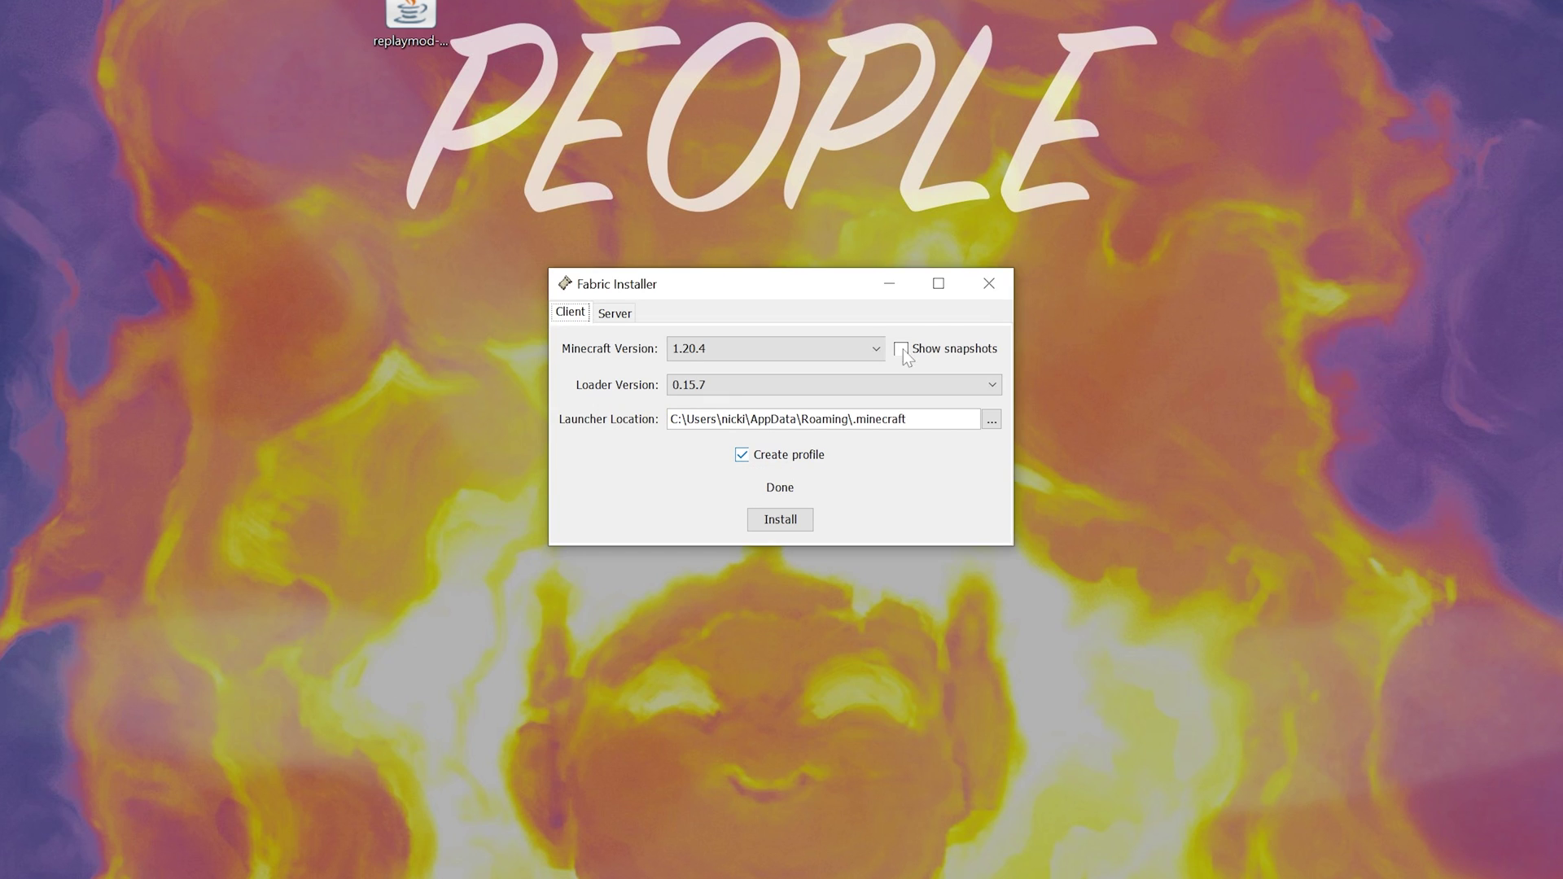
click(989, 283)
Step: Move the Fabric installer file to the Recycle Bin and place the Replay Mod file beside the Fabric API file
drag(249, 0, 282, 0)
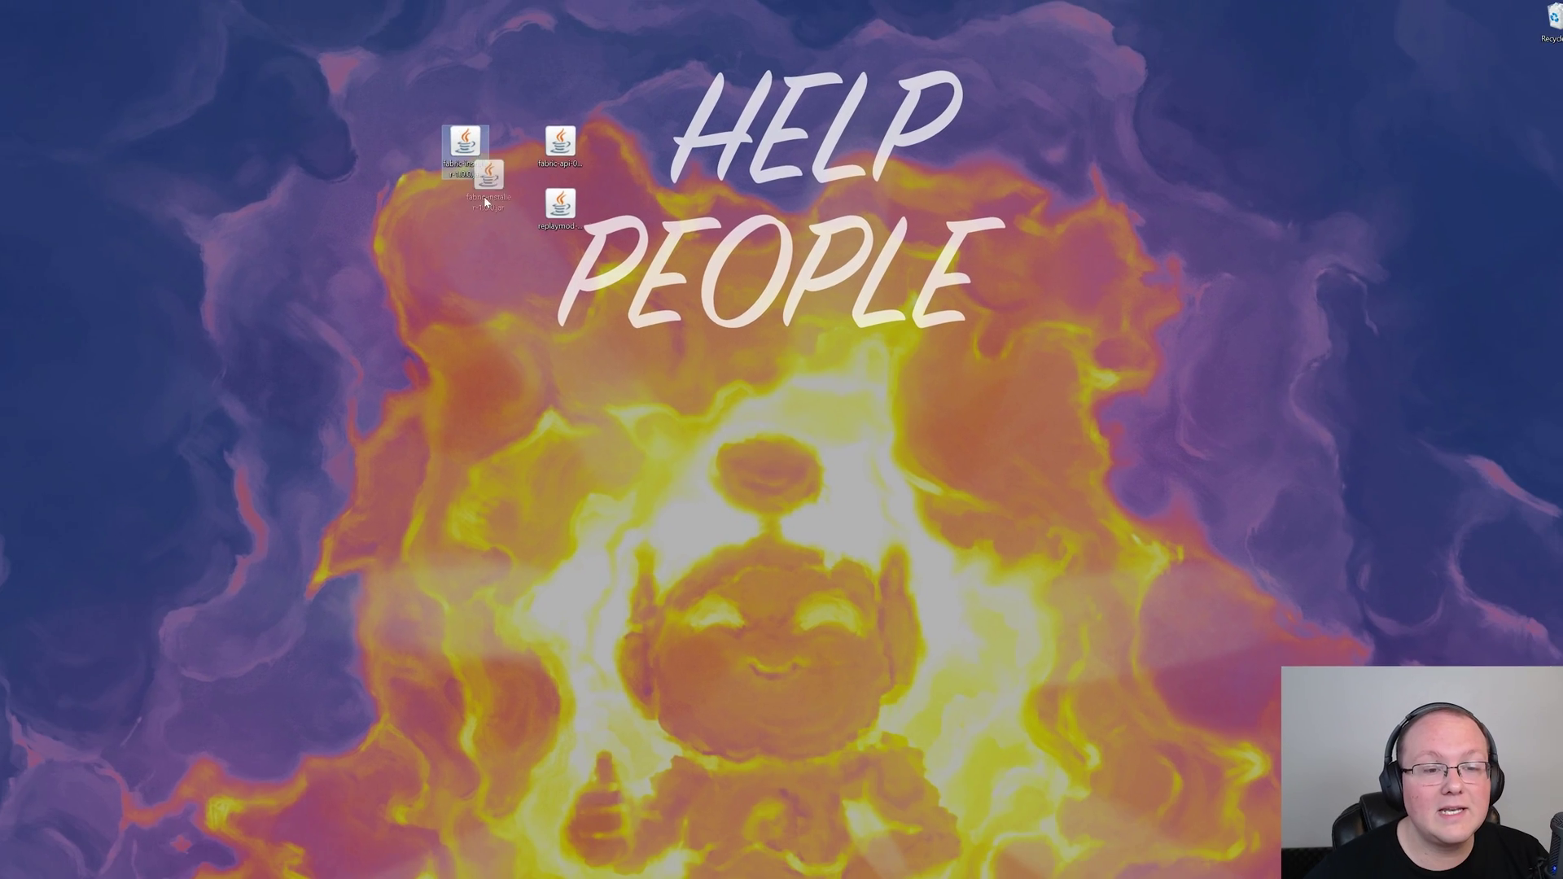
drag(484, 197, 1550, 24)
drag(560, 208, 598, 166)
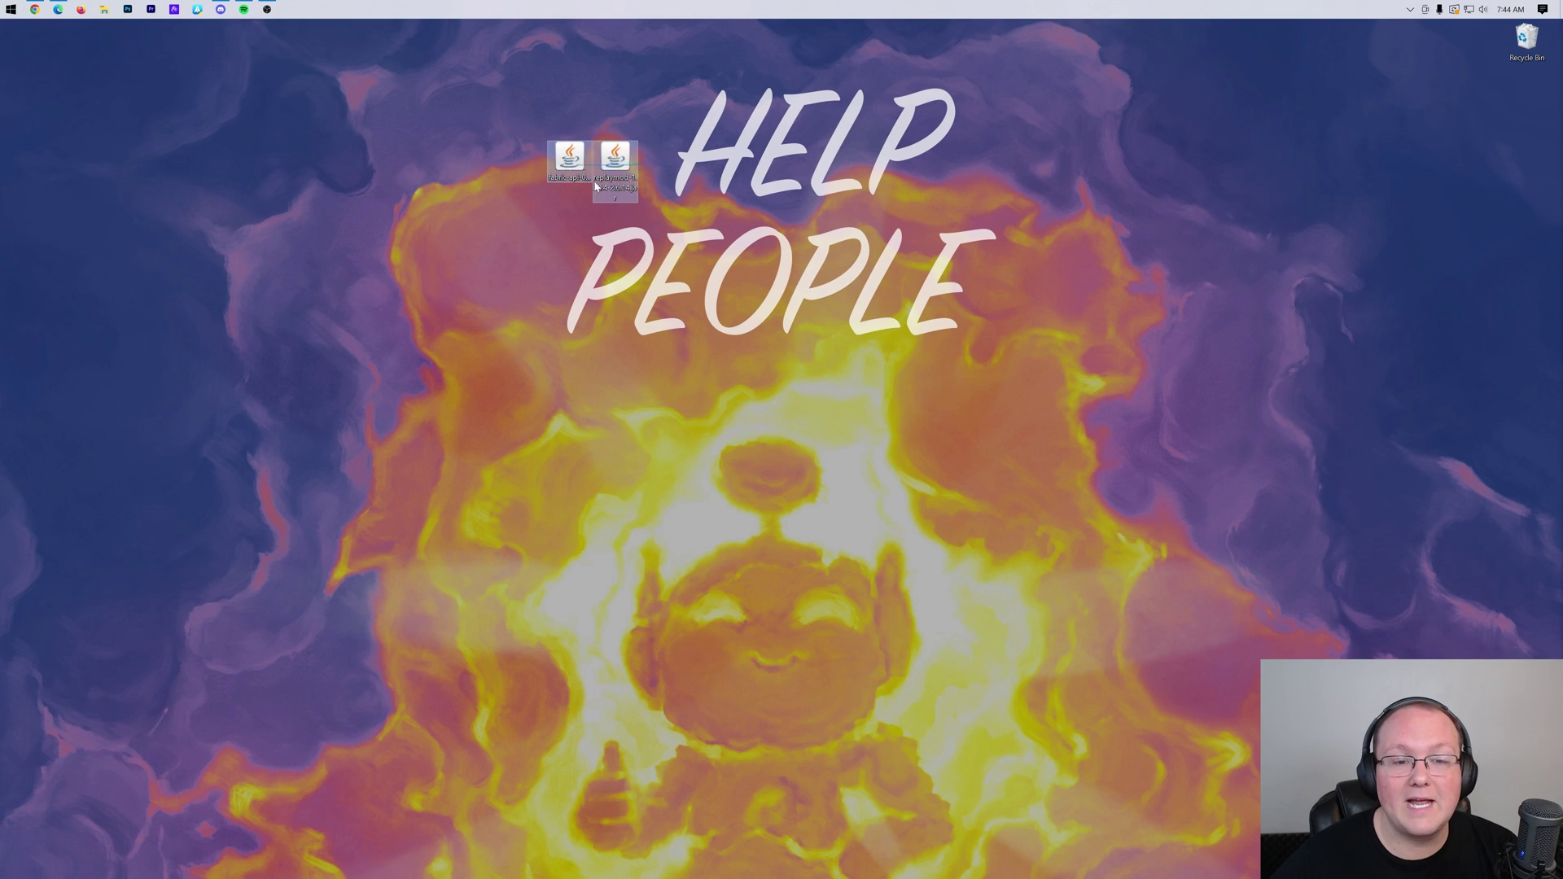
Step: Open the Minecraft Launcher and show the Java Edition installations list with modded versions included
click(11, 9)
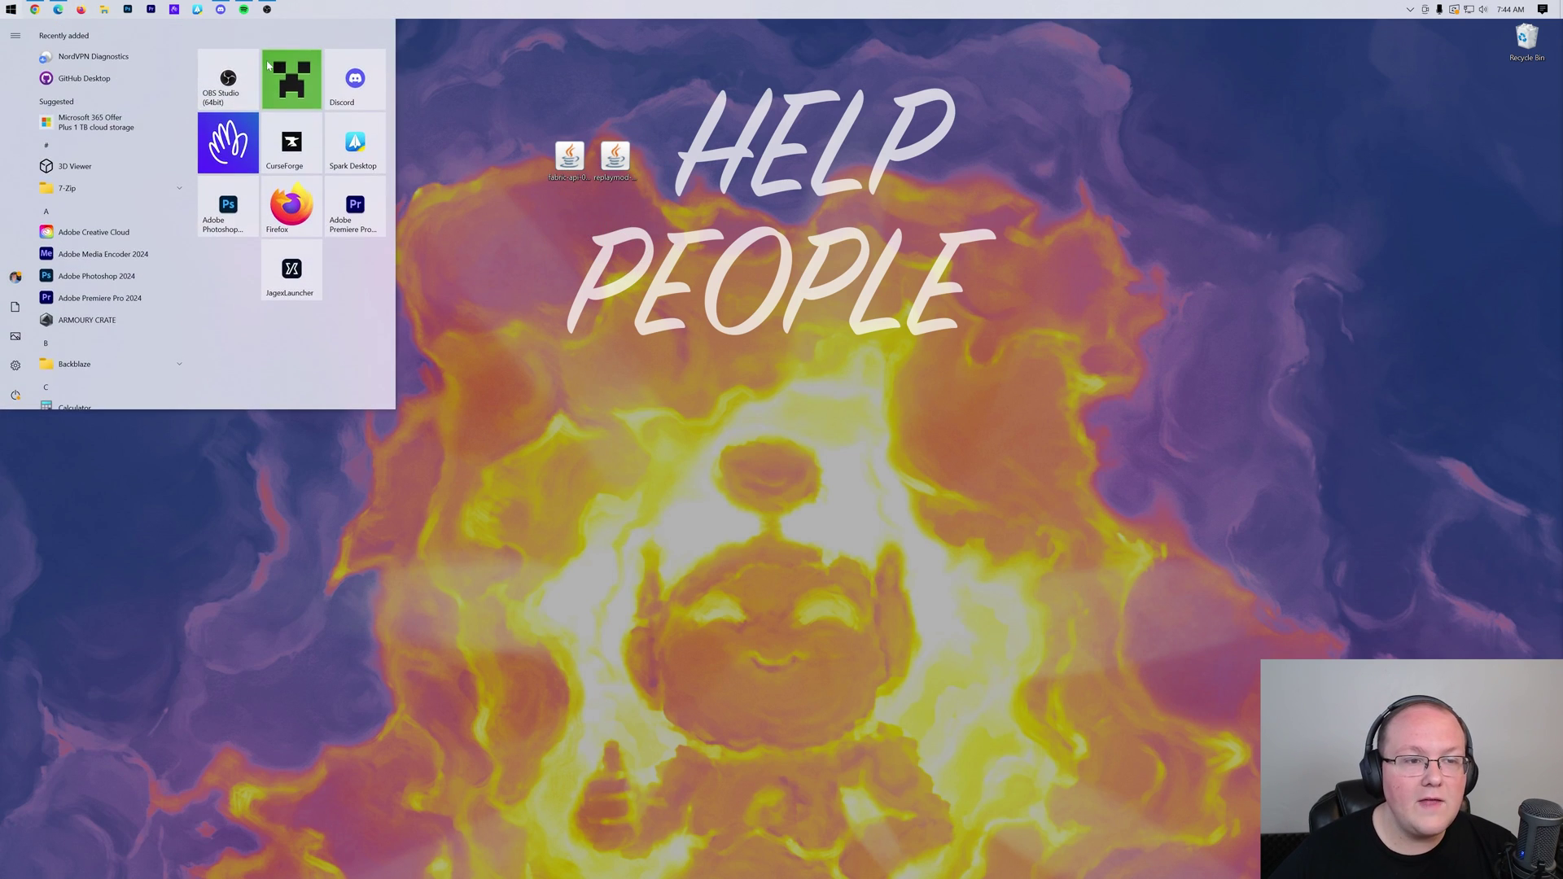
click(267, 65)
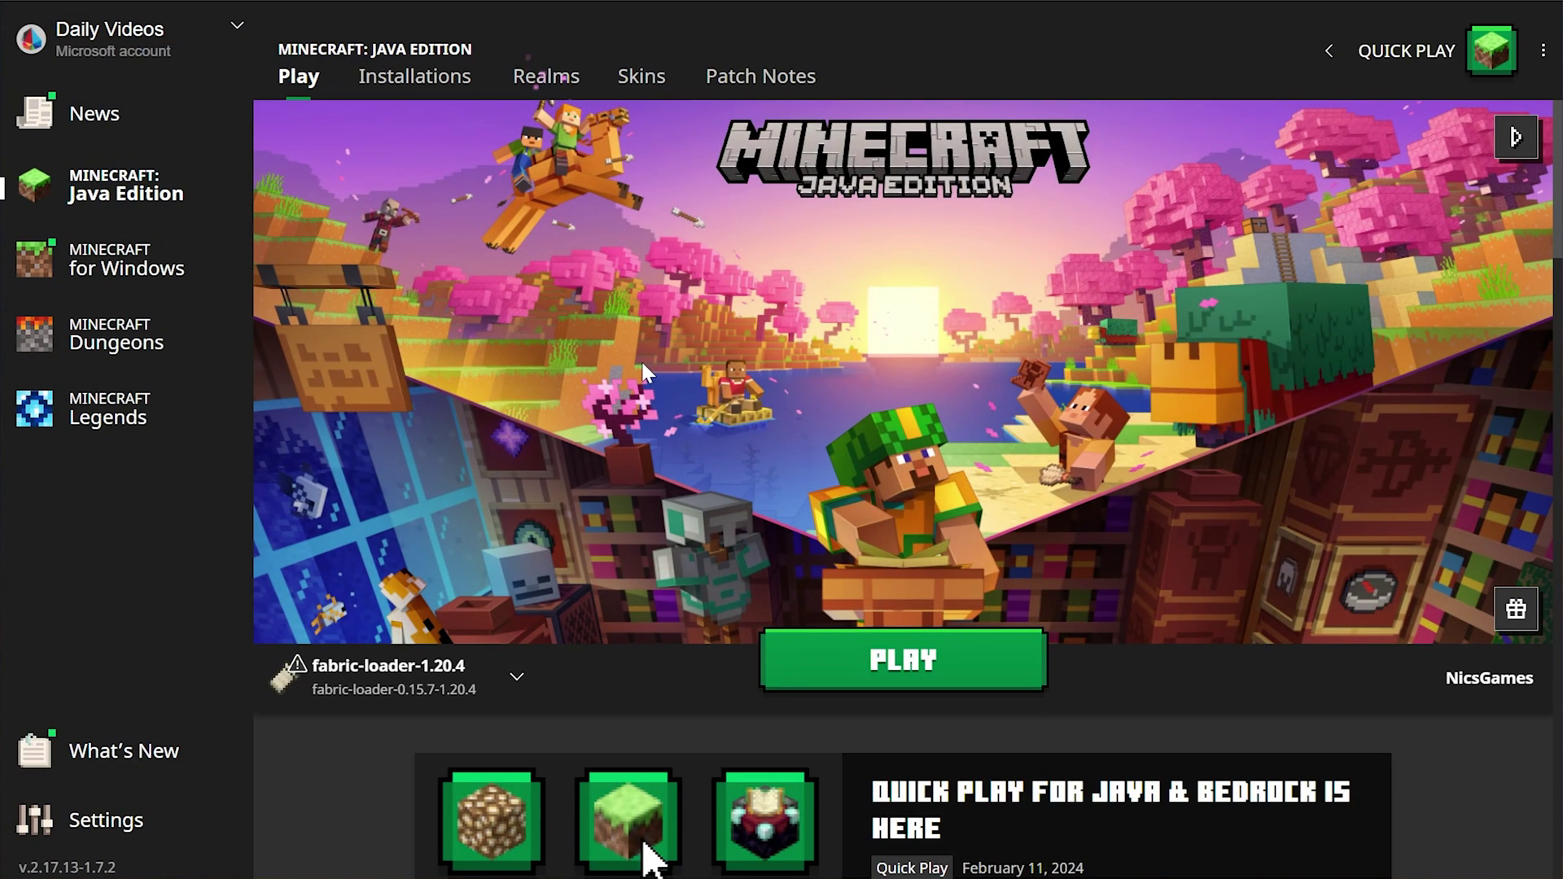
click(415, 82)
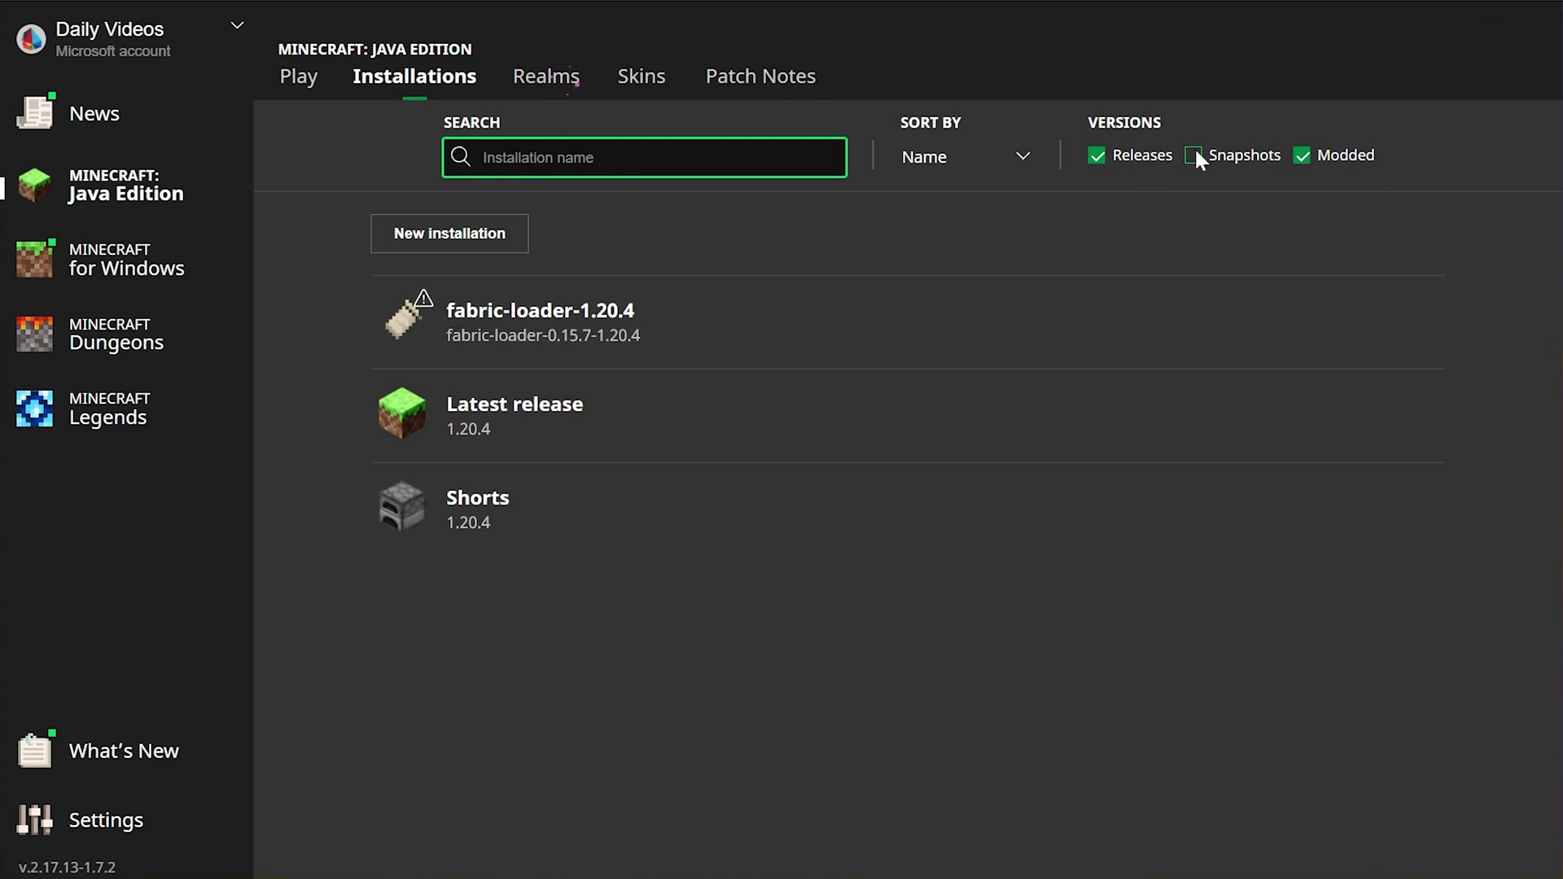
click(1327, 158)
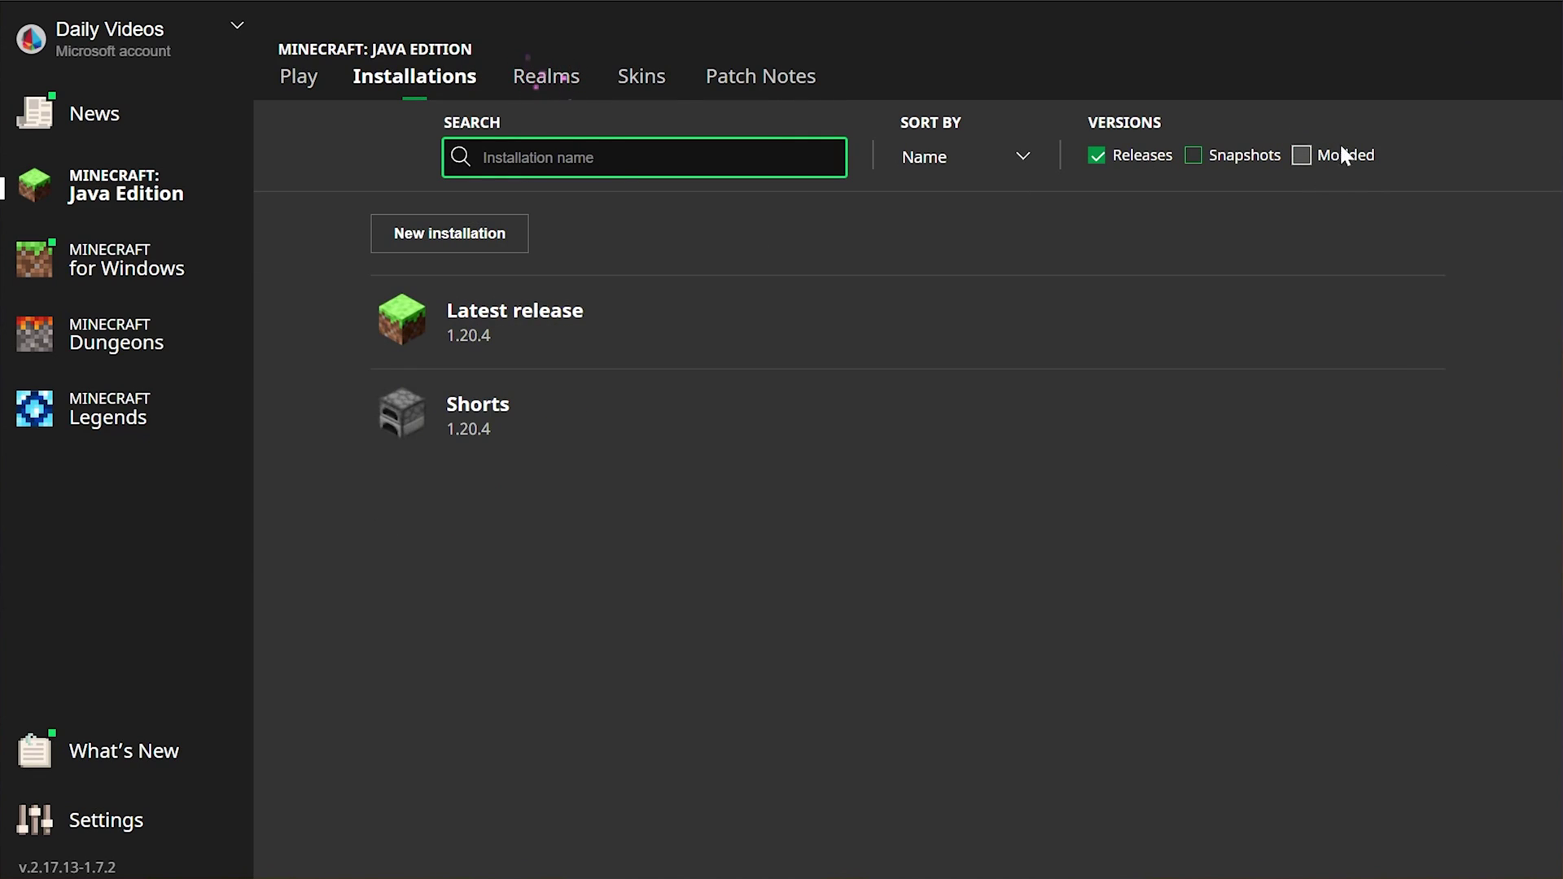
click(1339, 155)
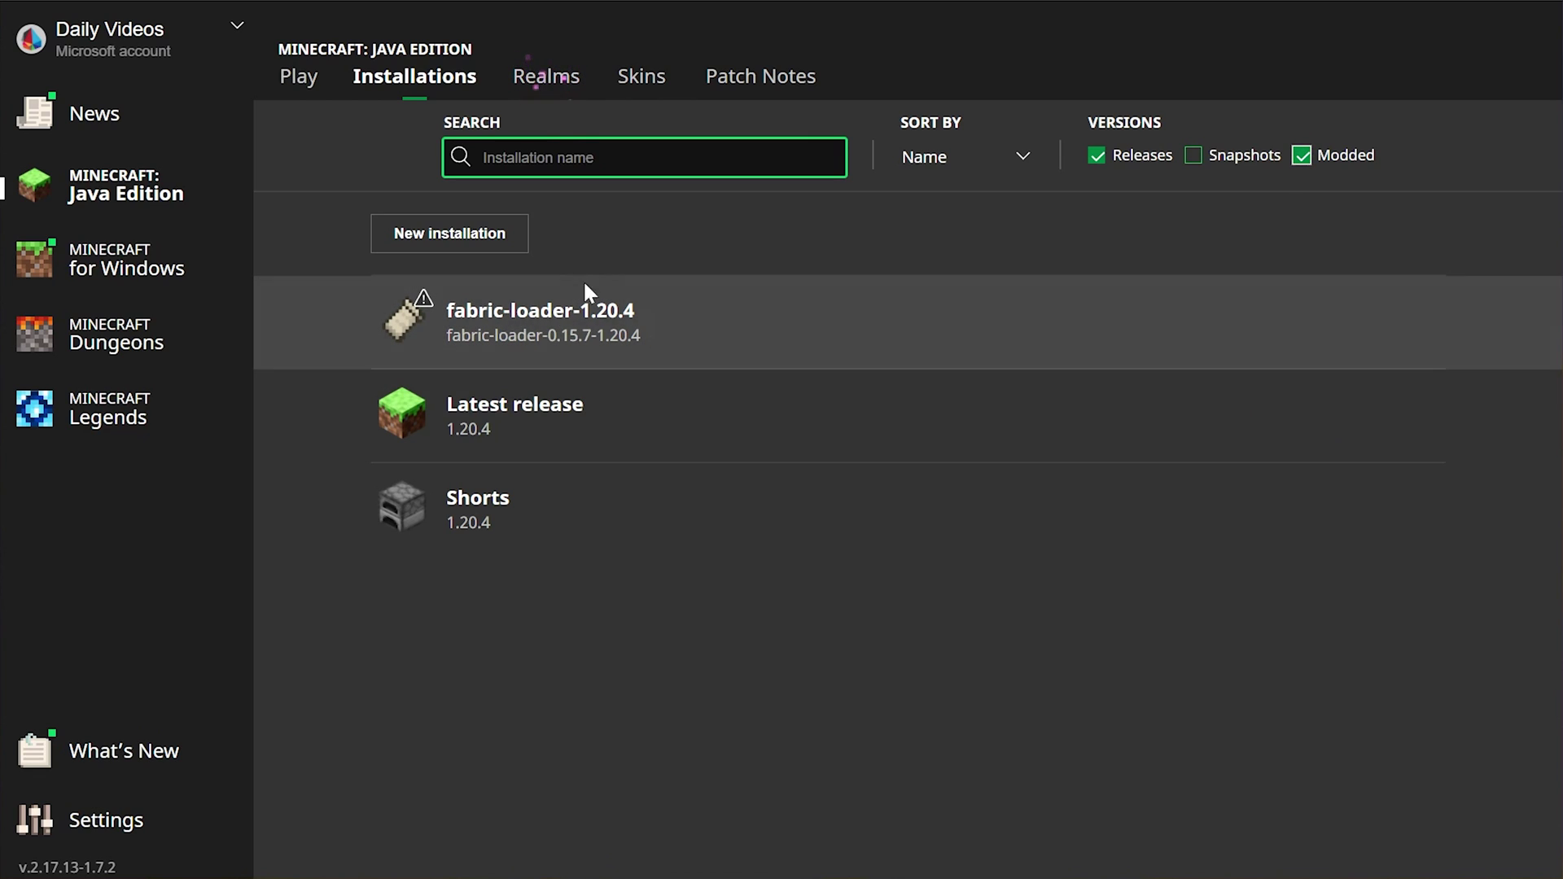
Step: Start a new installation named SimpleGameHosting.com using version release fabric-loader-0.15.7-1.20.4
click(452, 234)
key(Tab)
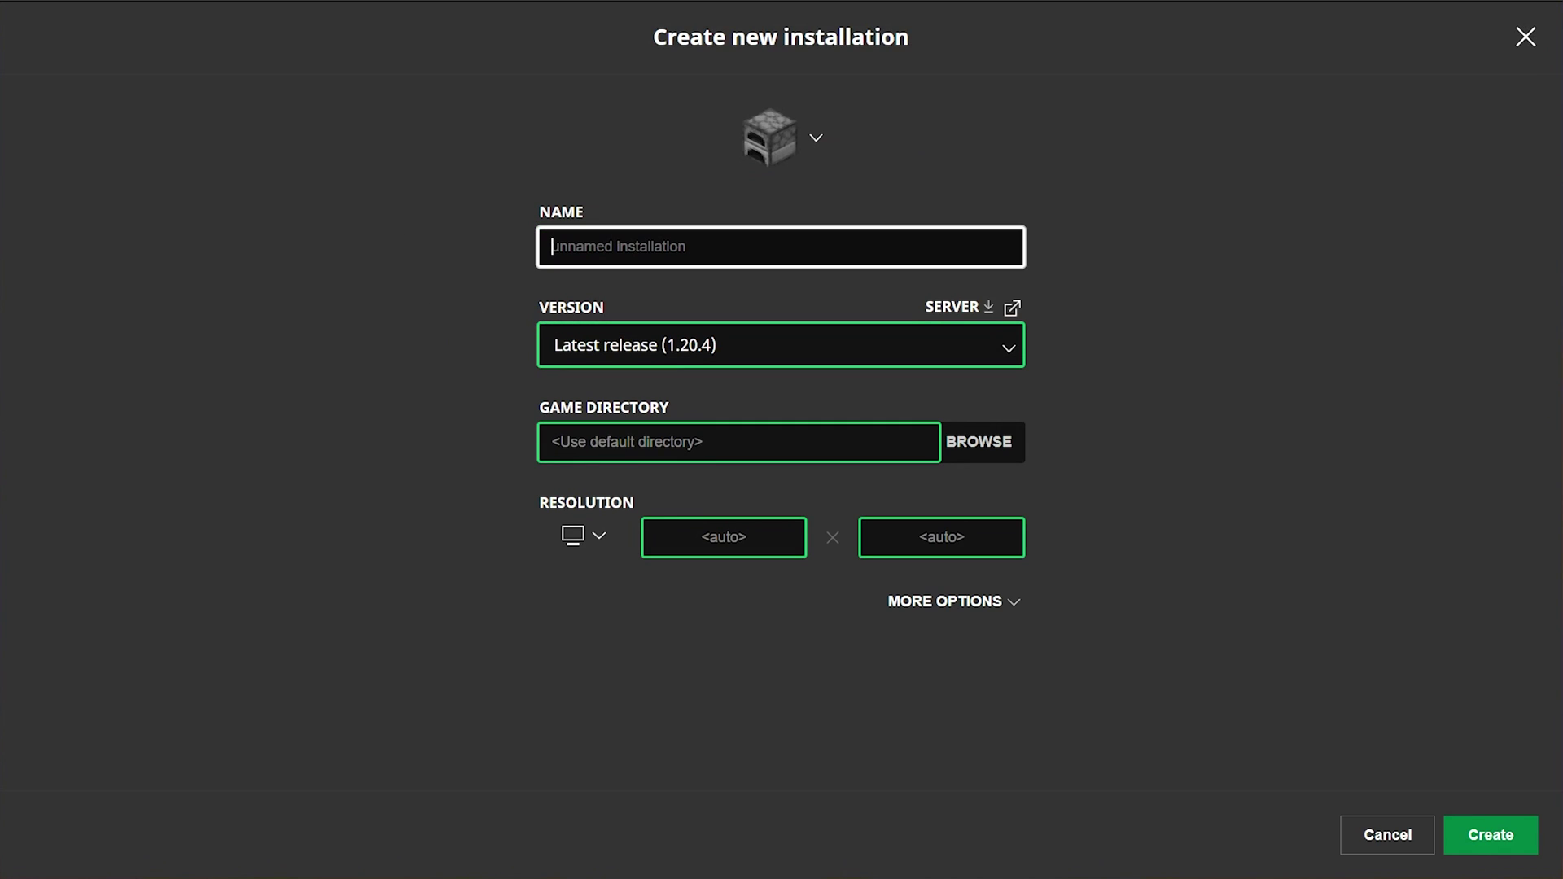
text(SimpleGameHosting.com)
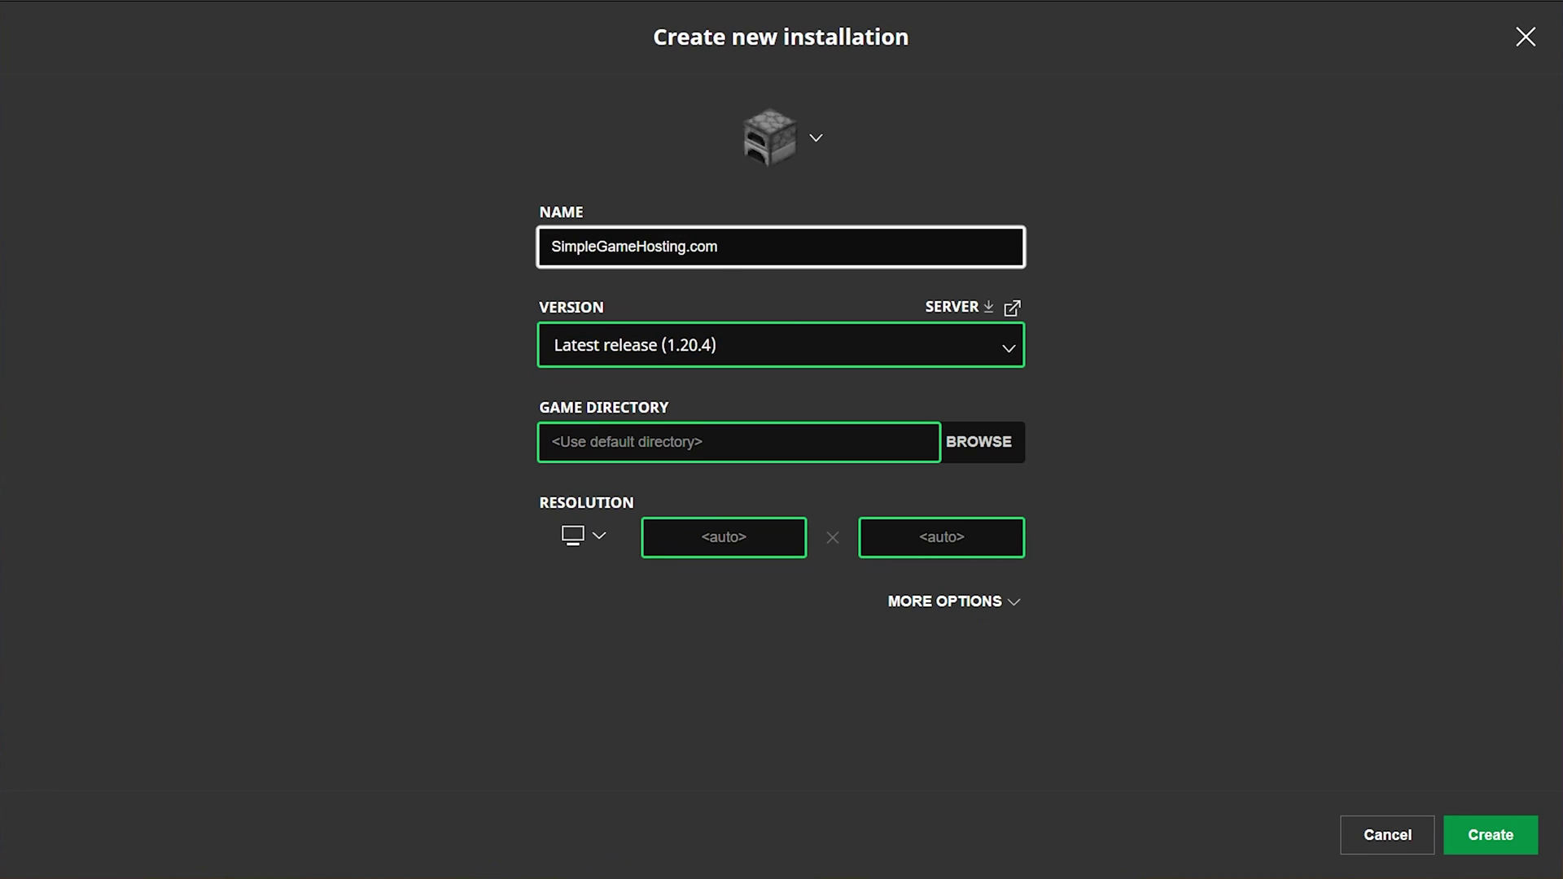
click(786, 338)
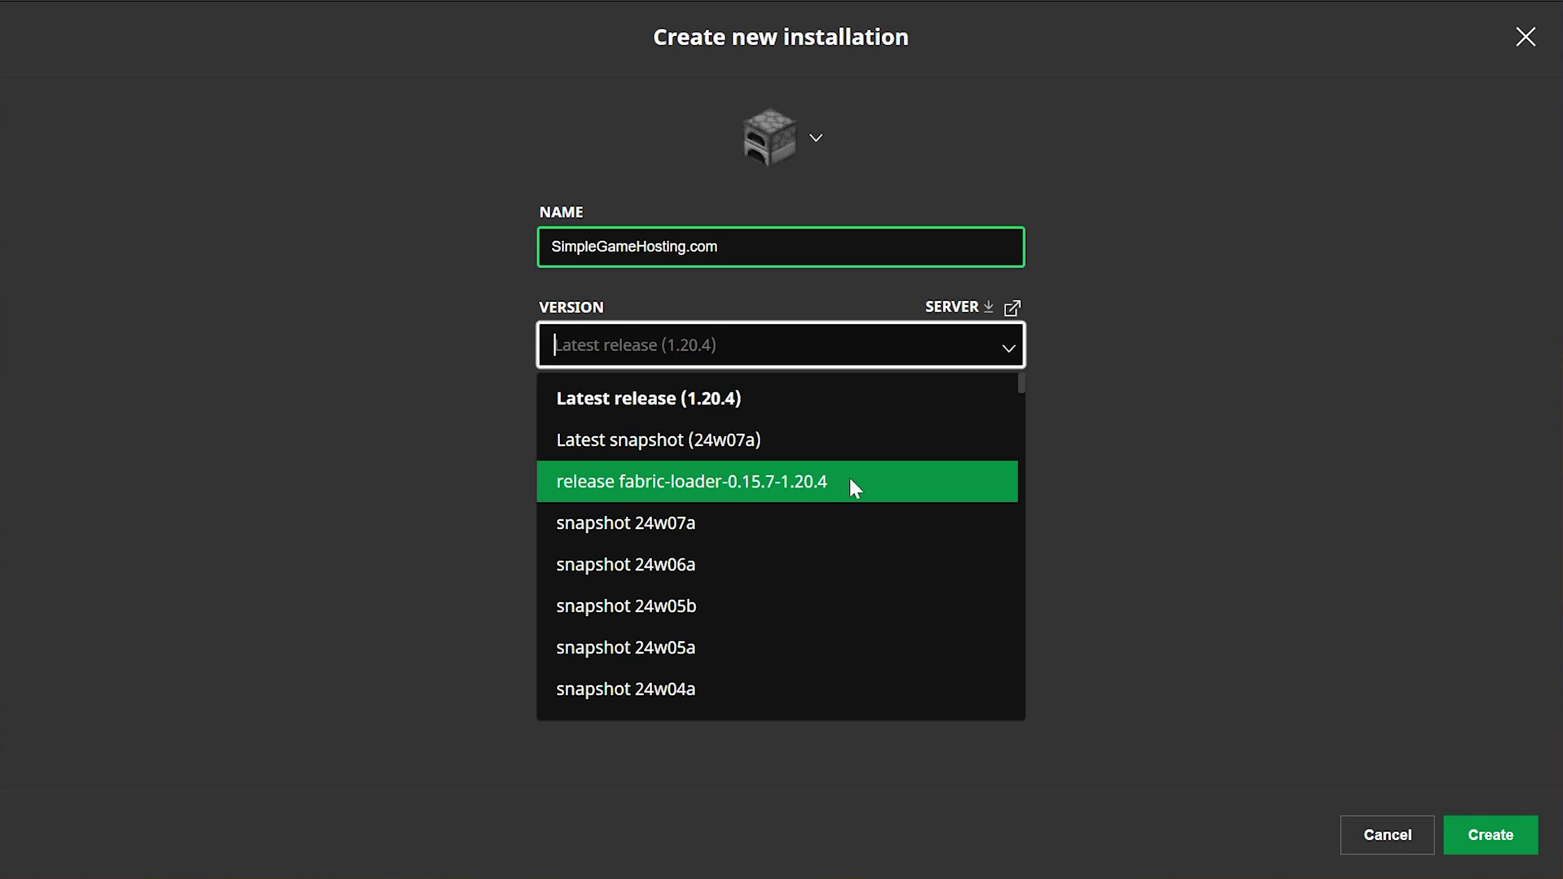
scroll(788, 483, down, 10)
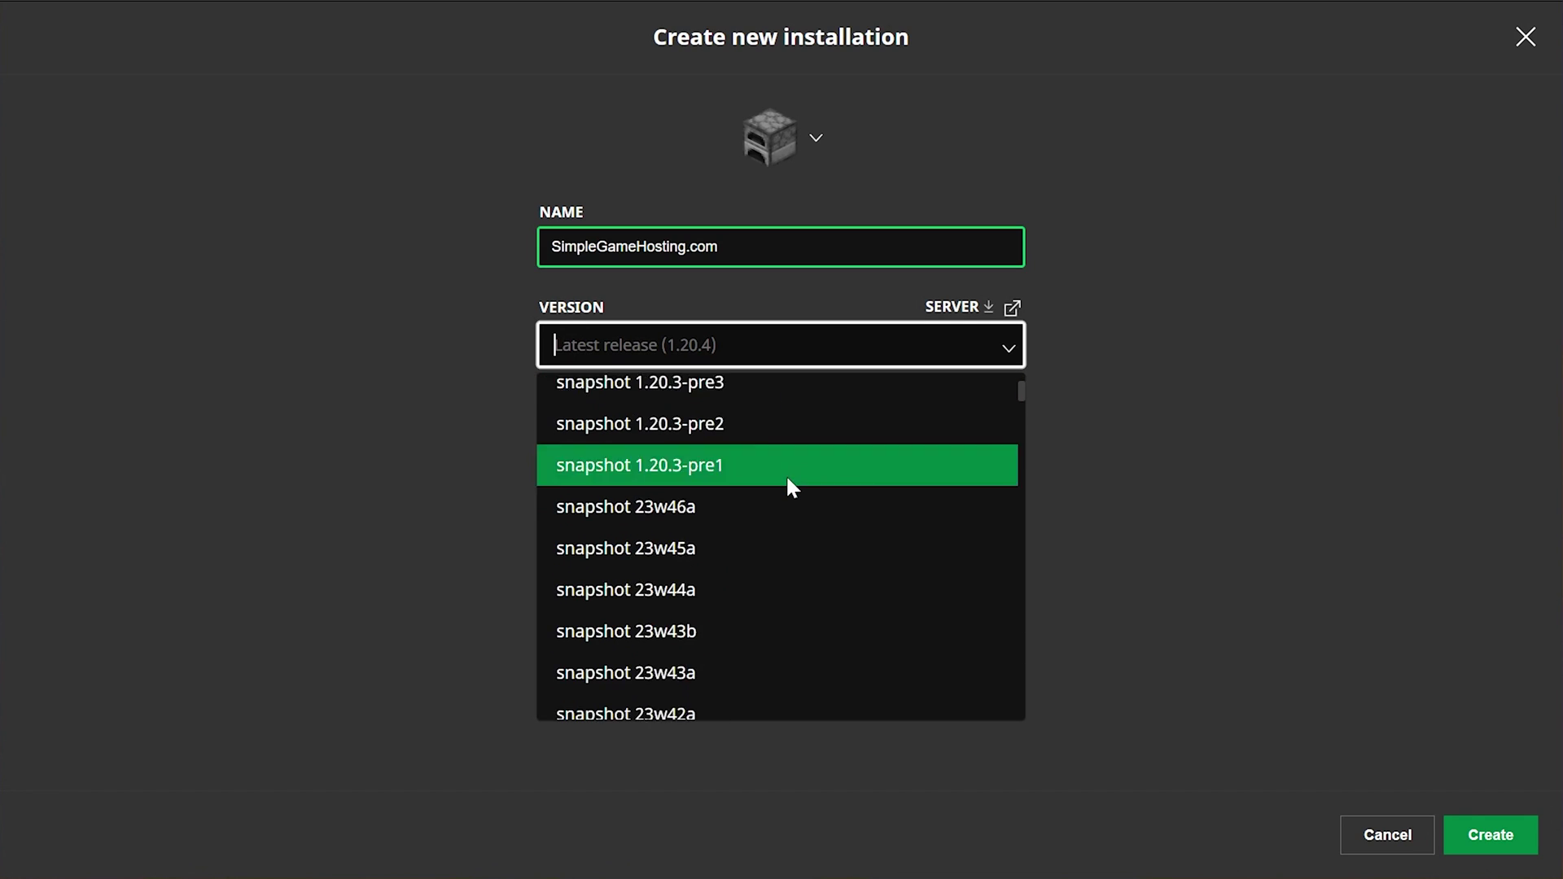
scroll(790, 487, up, 10)
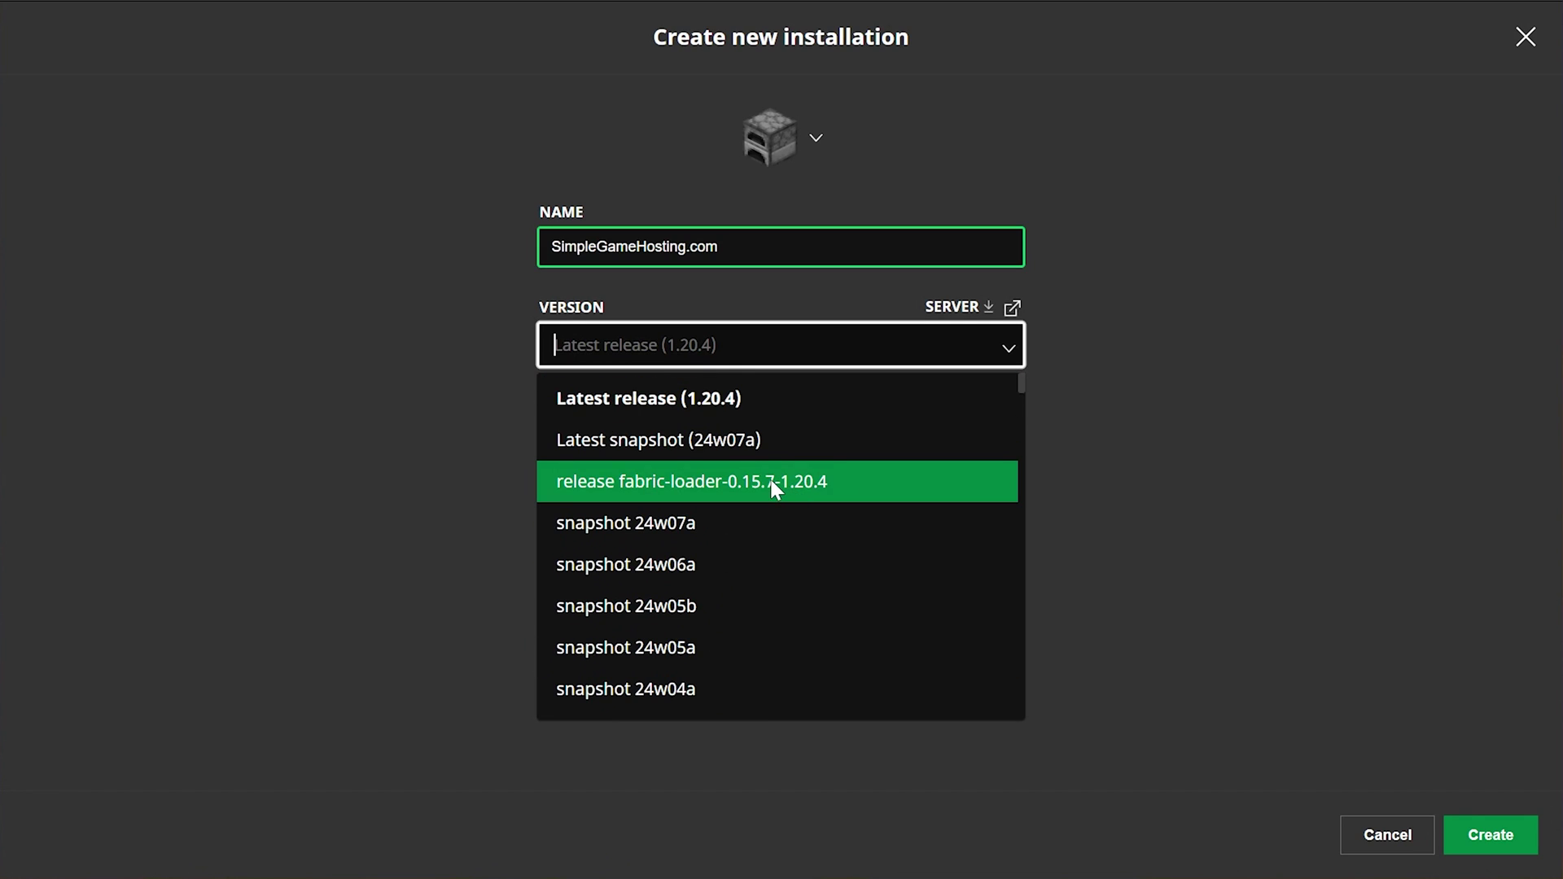
click(788, 481)
Step: Set the new installation's resolution to 2560x1440 and create the installation
click(599, 579)
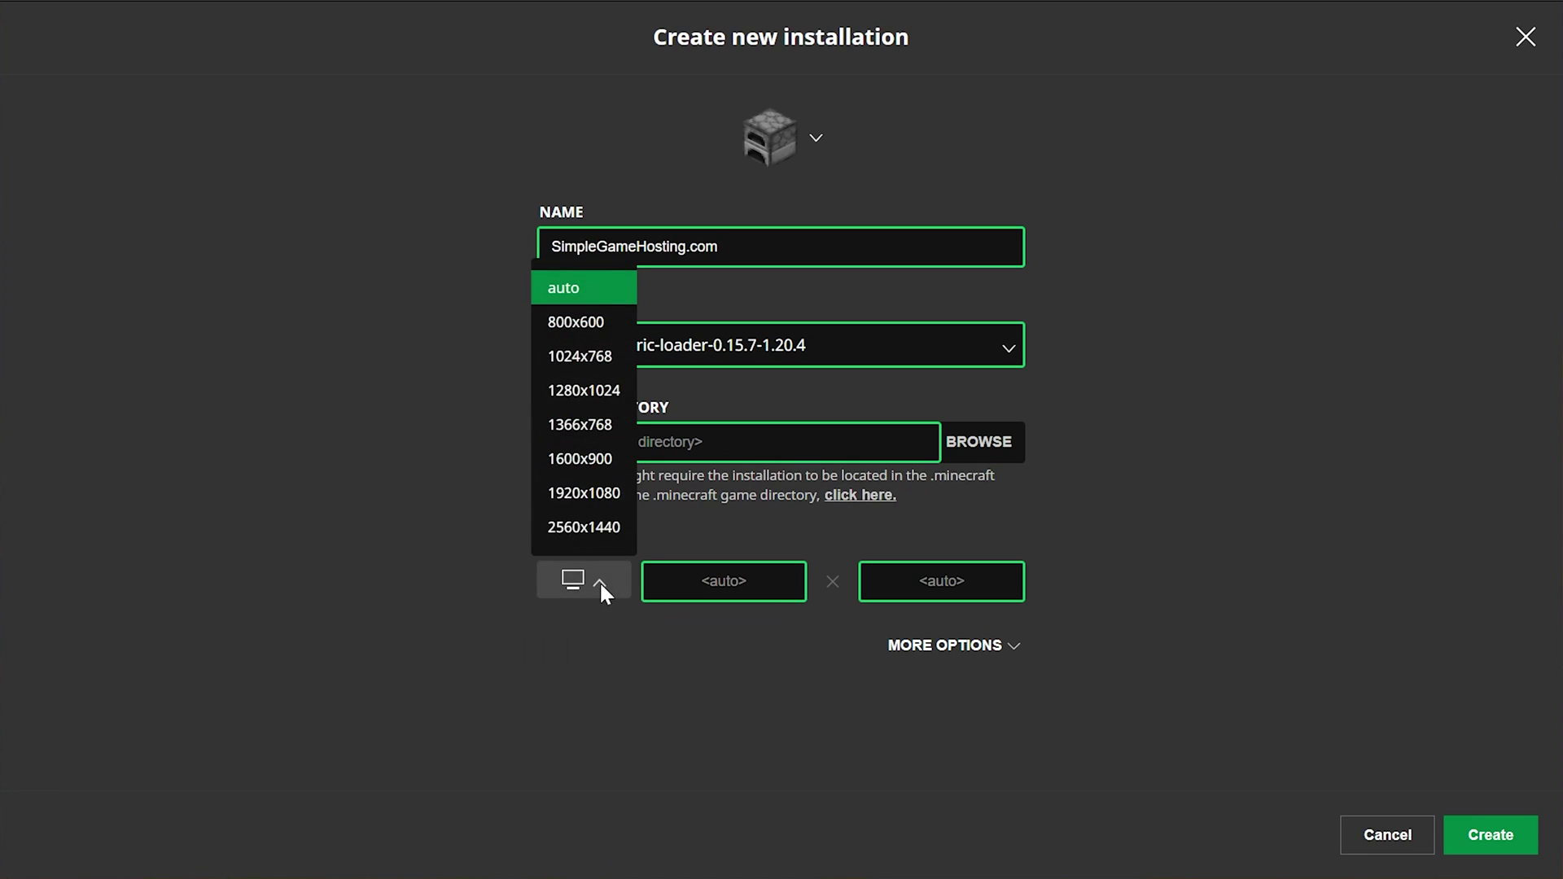
click(600, 528)
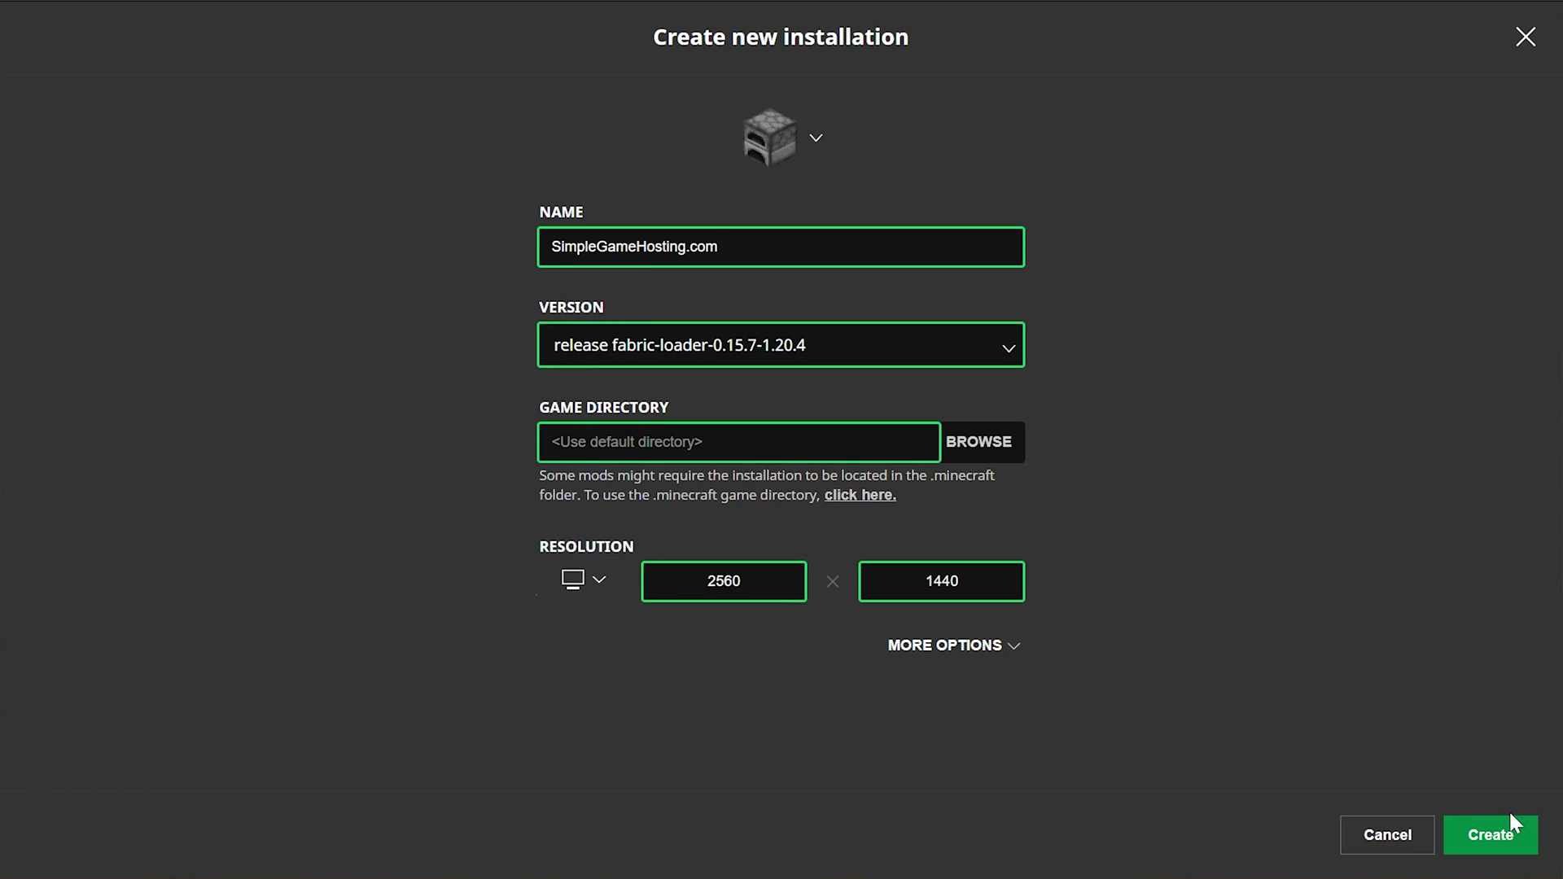
click(1505, 839)
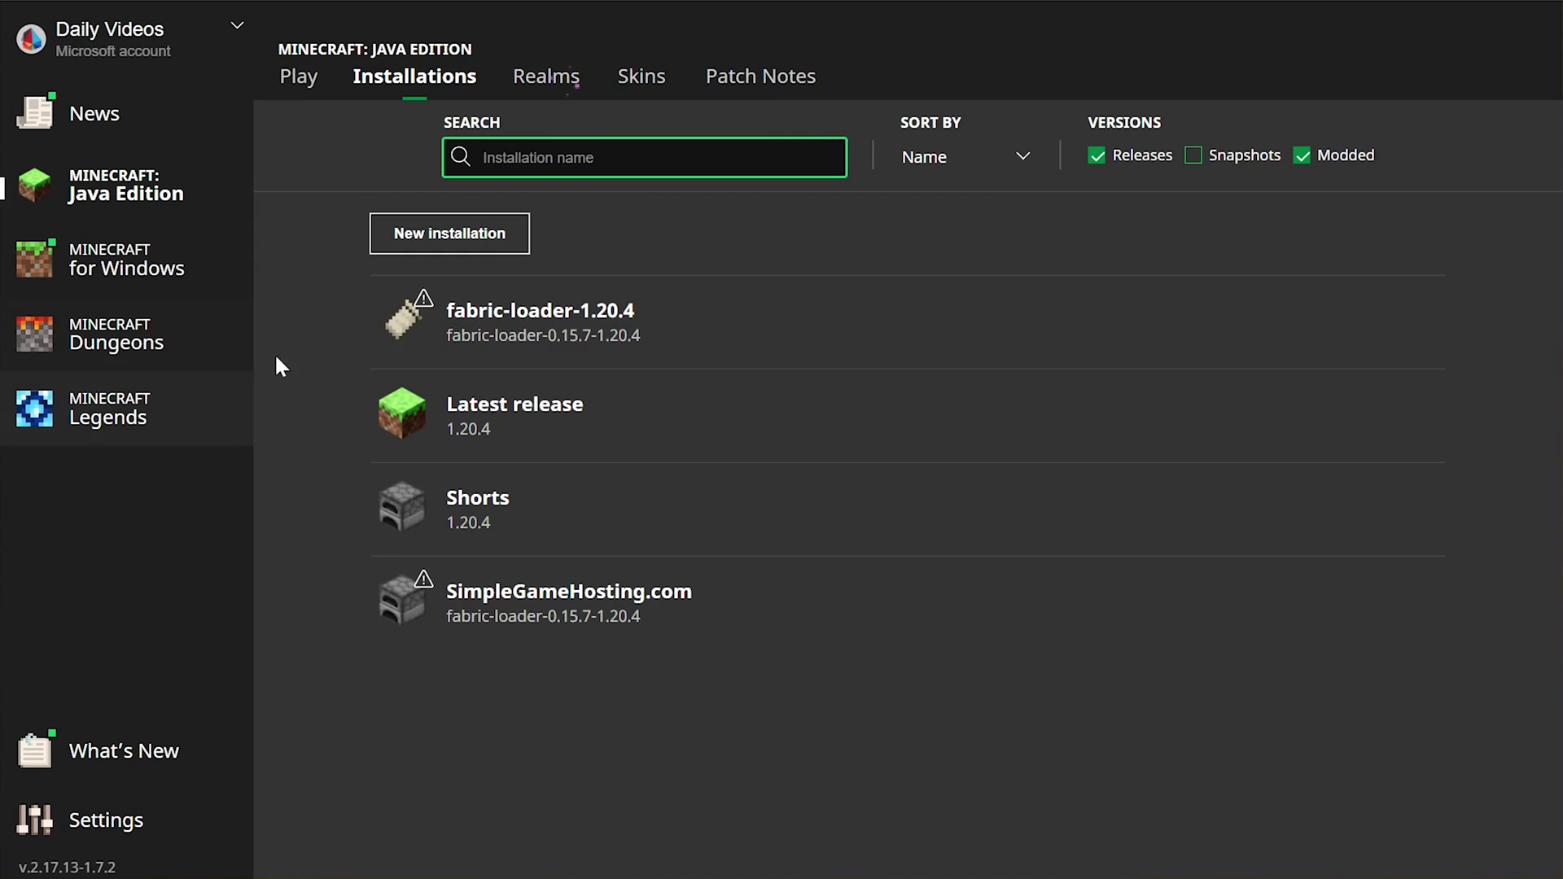
Step: Open the .minecraft folder of the fabric-loader-1.20.4 installation and minimise the launcher
click(1374, 322)
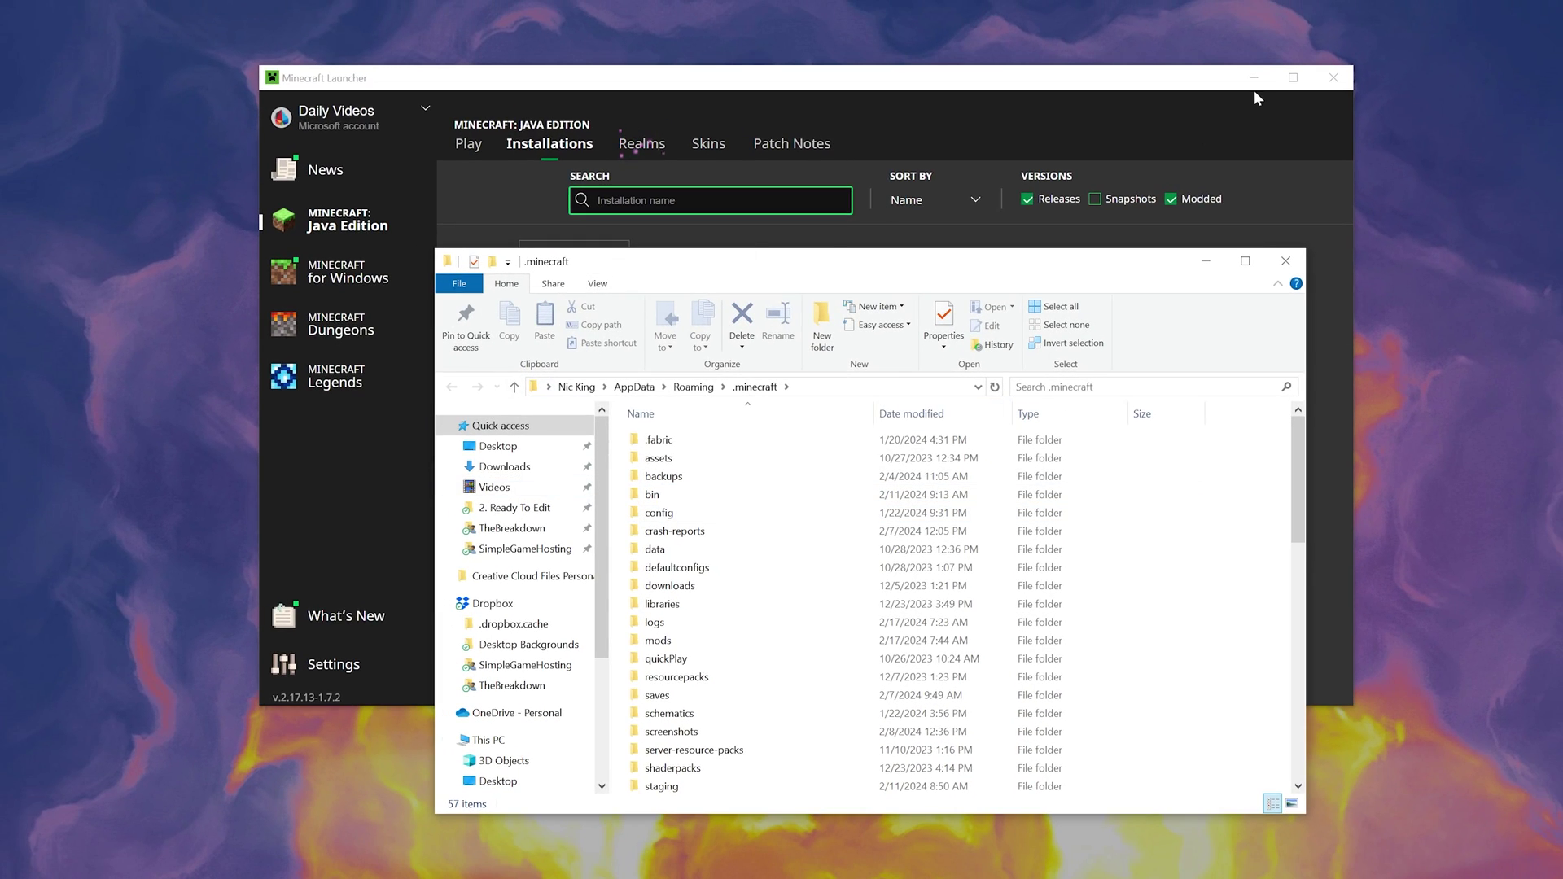
click(1341, 36)
click(1253, 78)
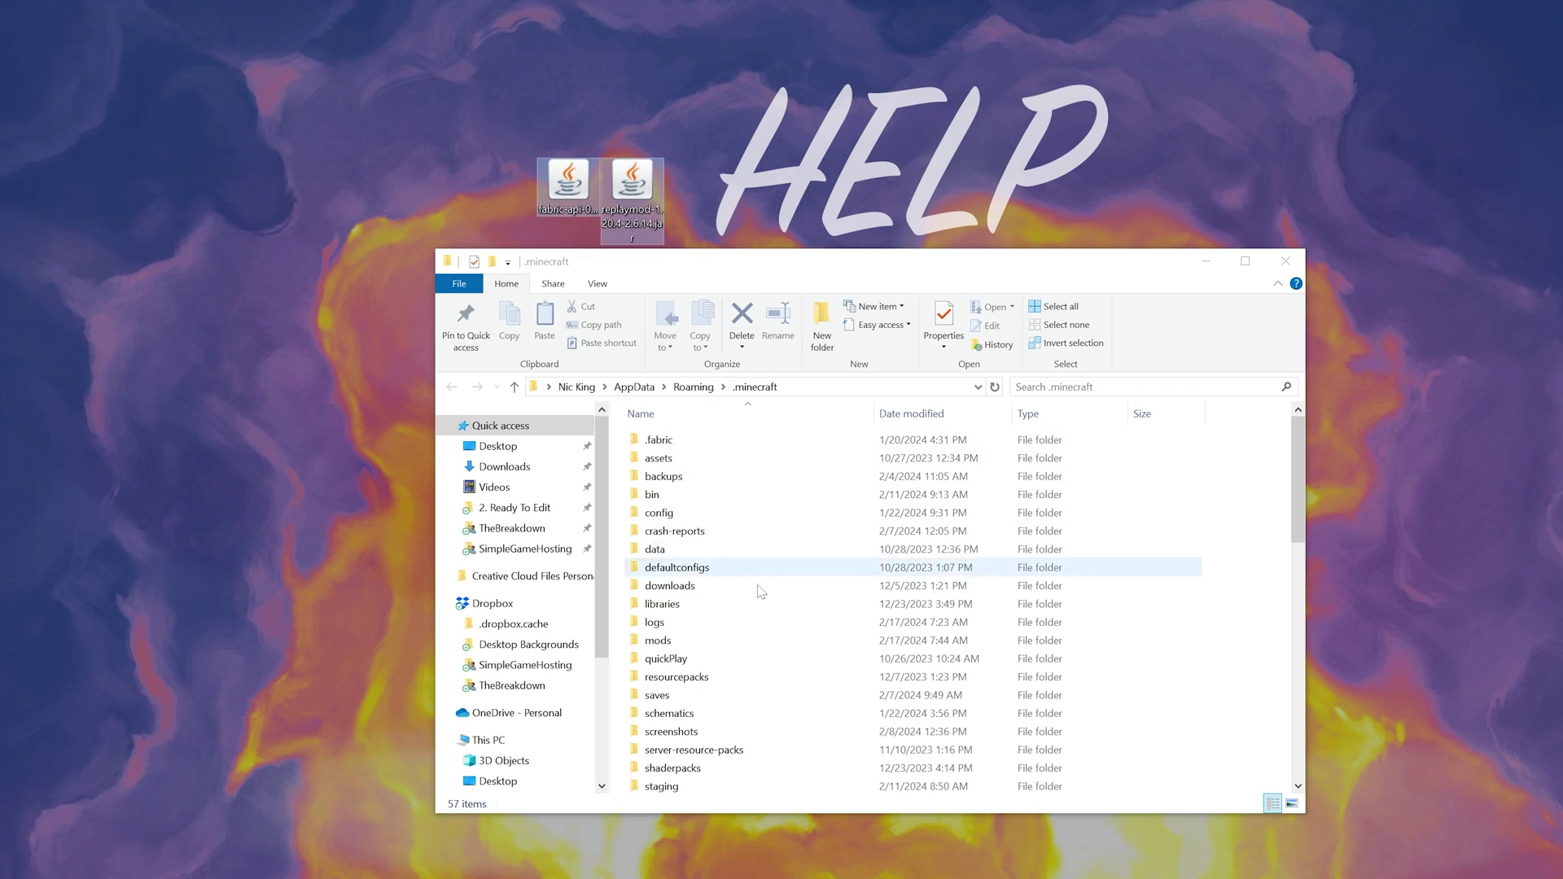
Step: Delete the existing mods folder in .minecraft, create a new folder named mods in its place and open it
click(704, 641)
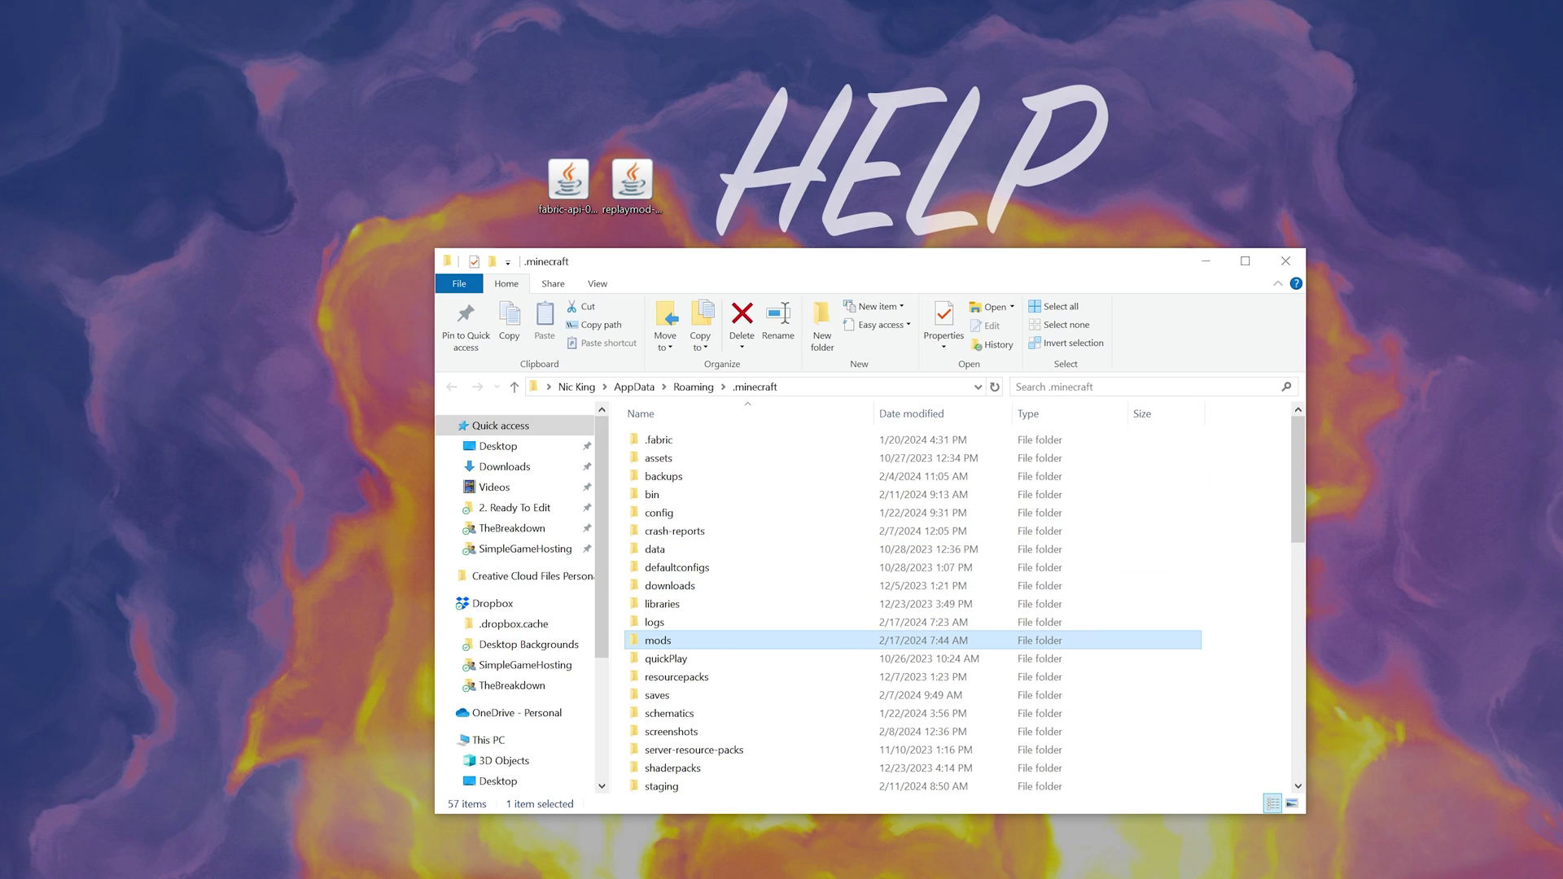
key(Delete)
right_click(621, 448)
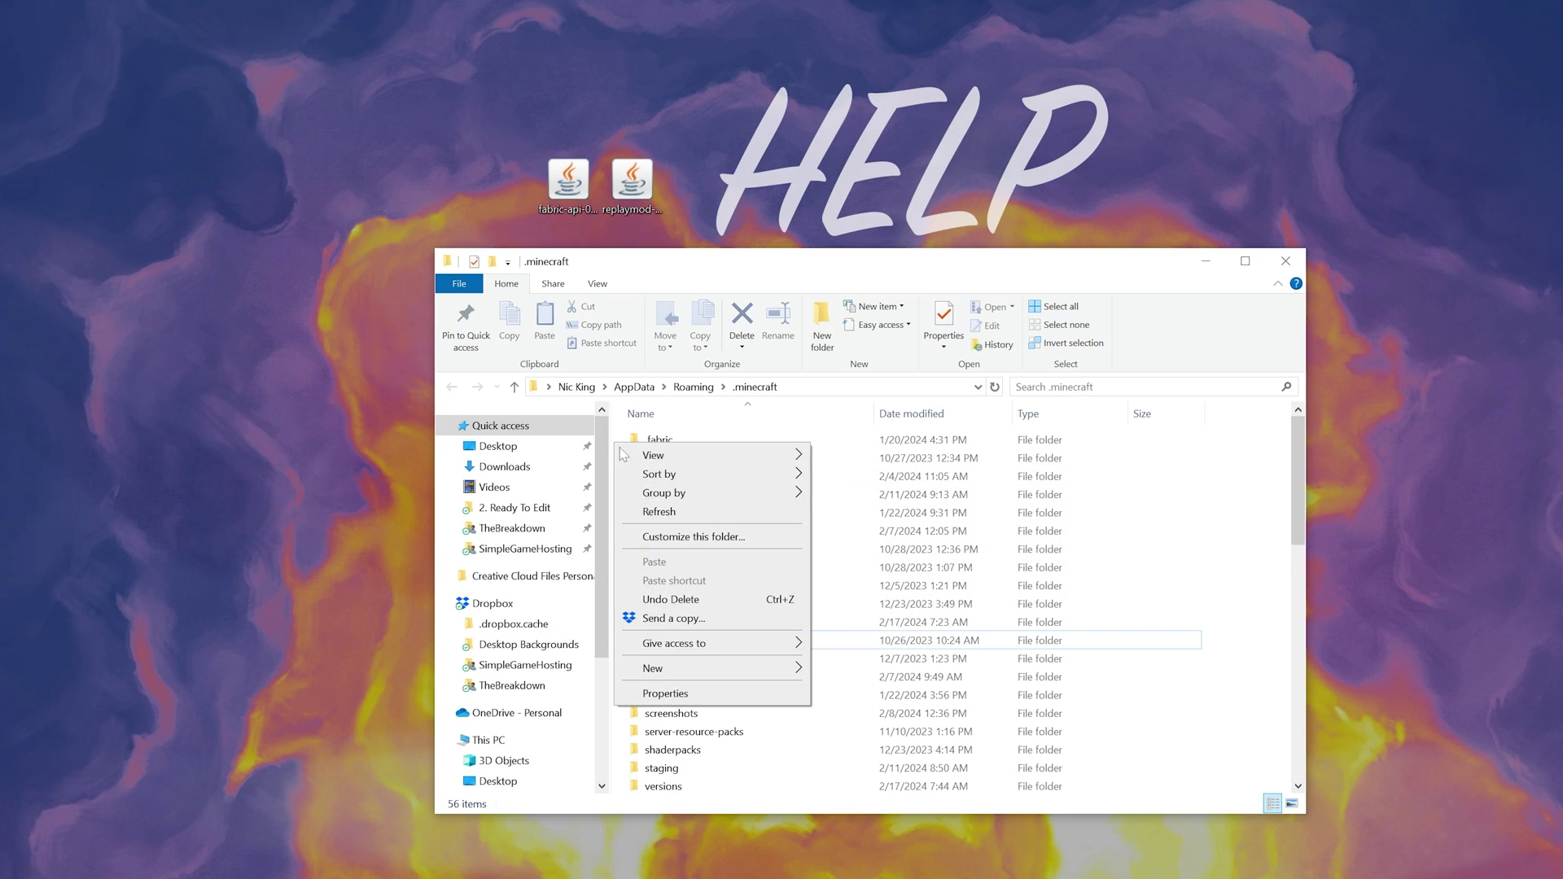
mouse_move(716, 669)
click(854, 672)
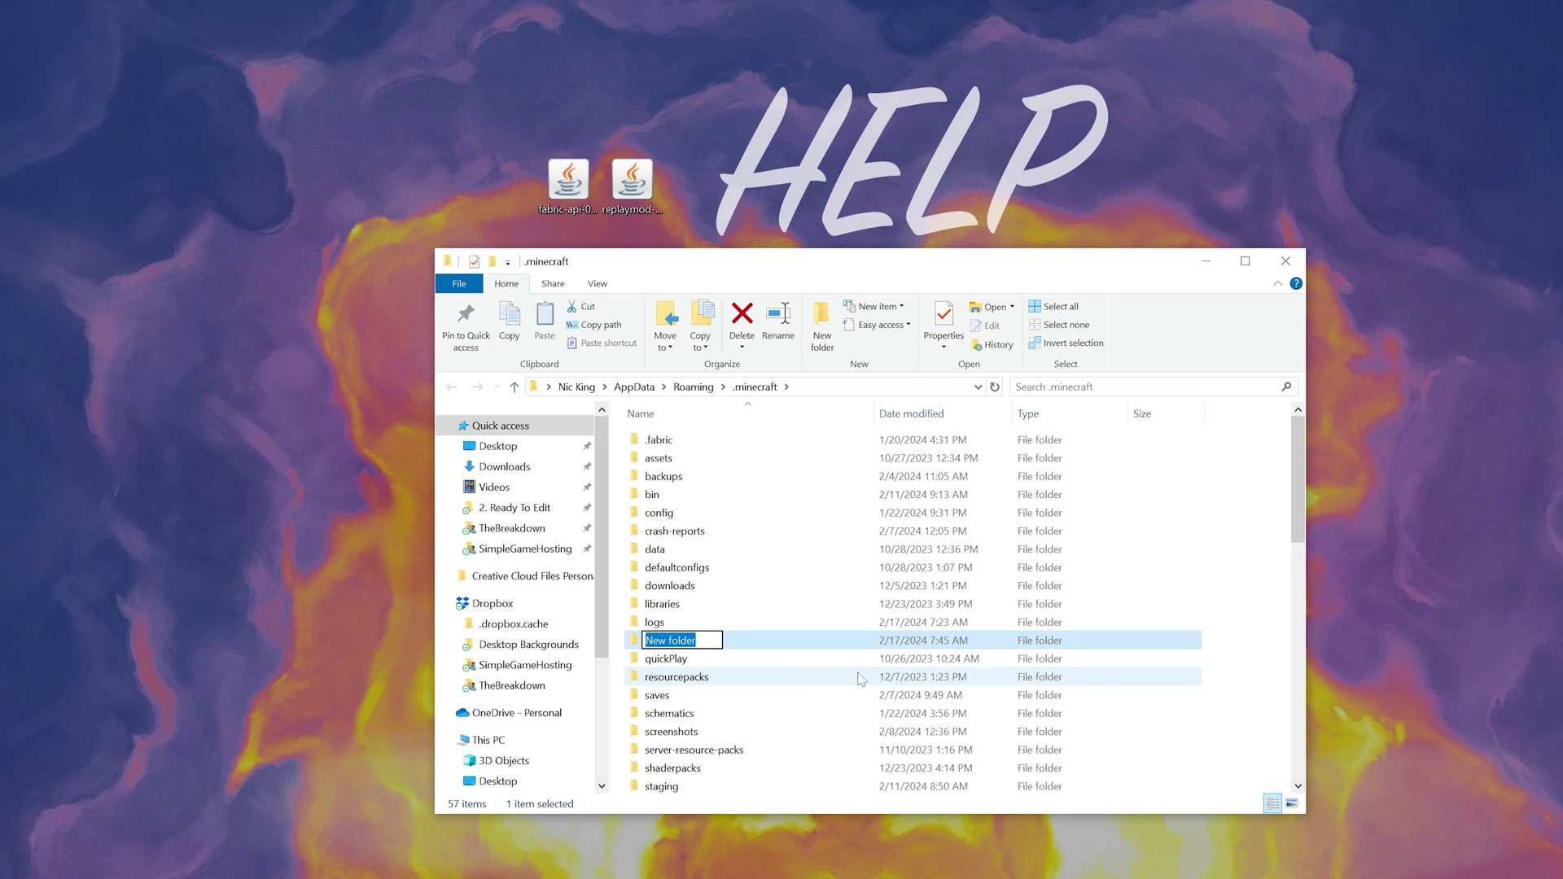
text(mods)
key(Return)
double_click(684, 646)
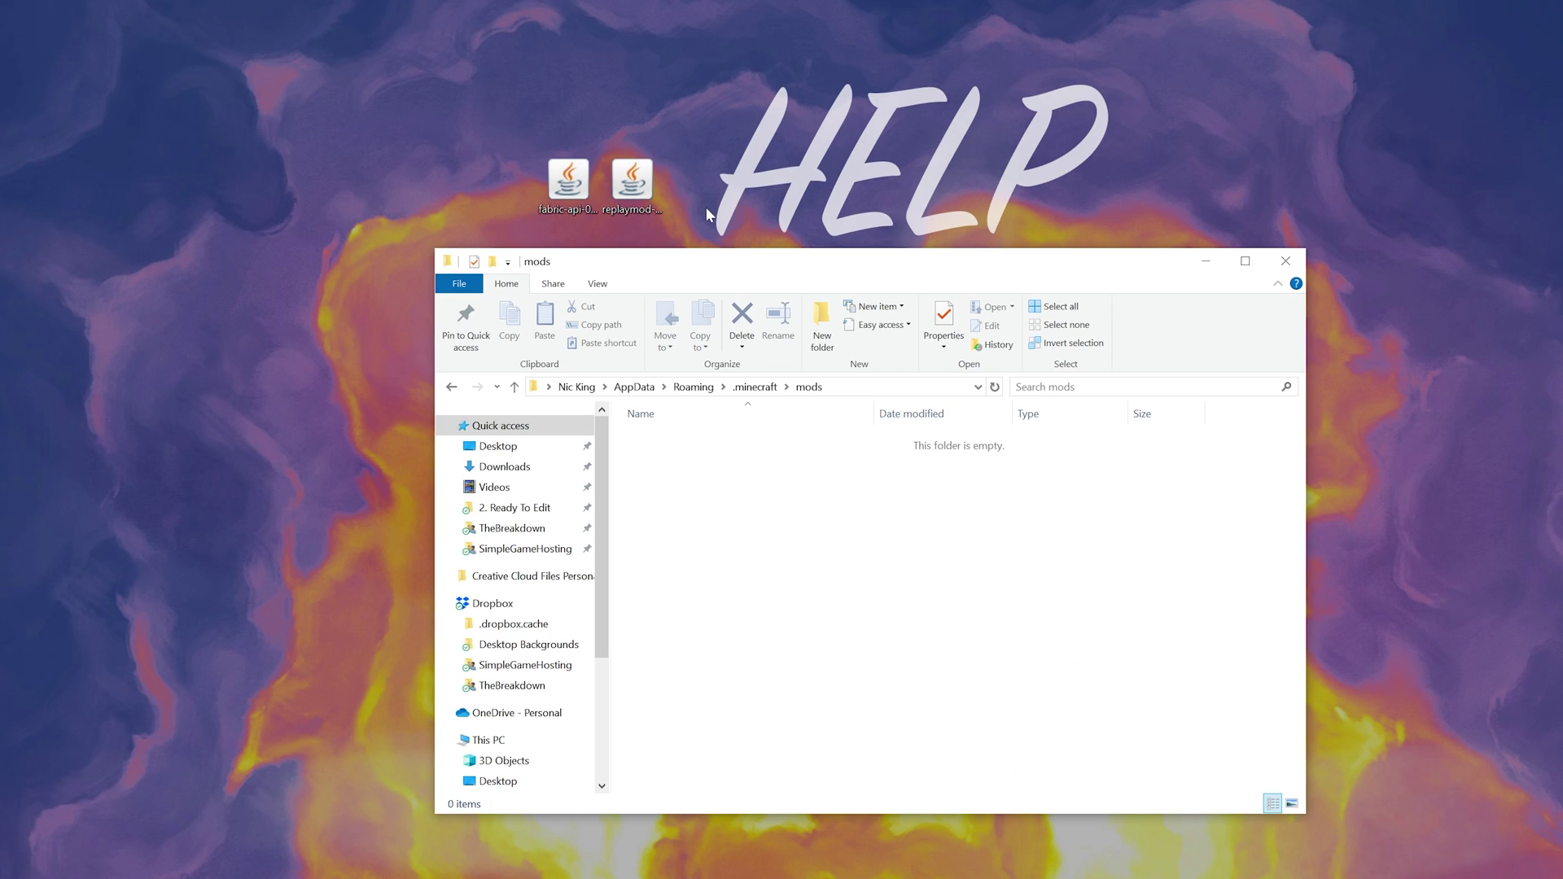
Step: Move the fabric-api and replaymod jar files from the desktop into the mods folder and close the folder window
drag(706, 206, 520, 192)
drag(631, 184, 845, 537)
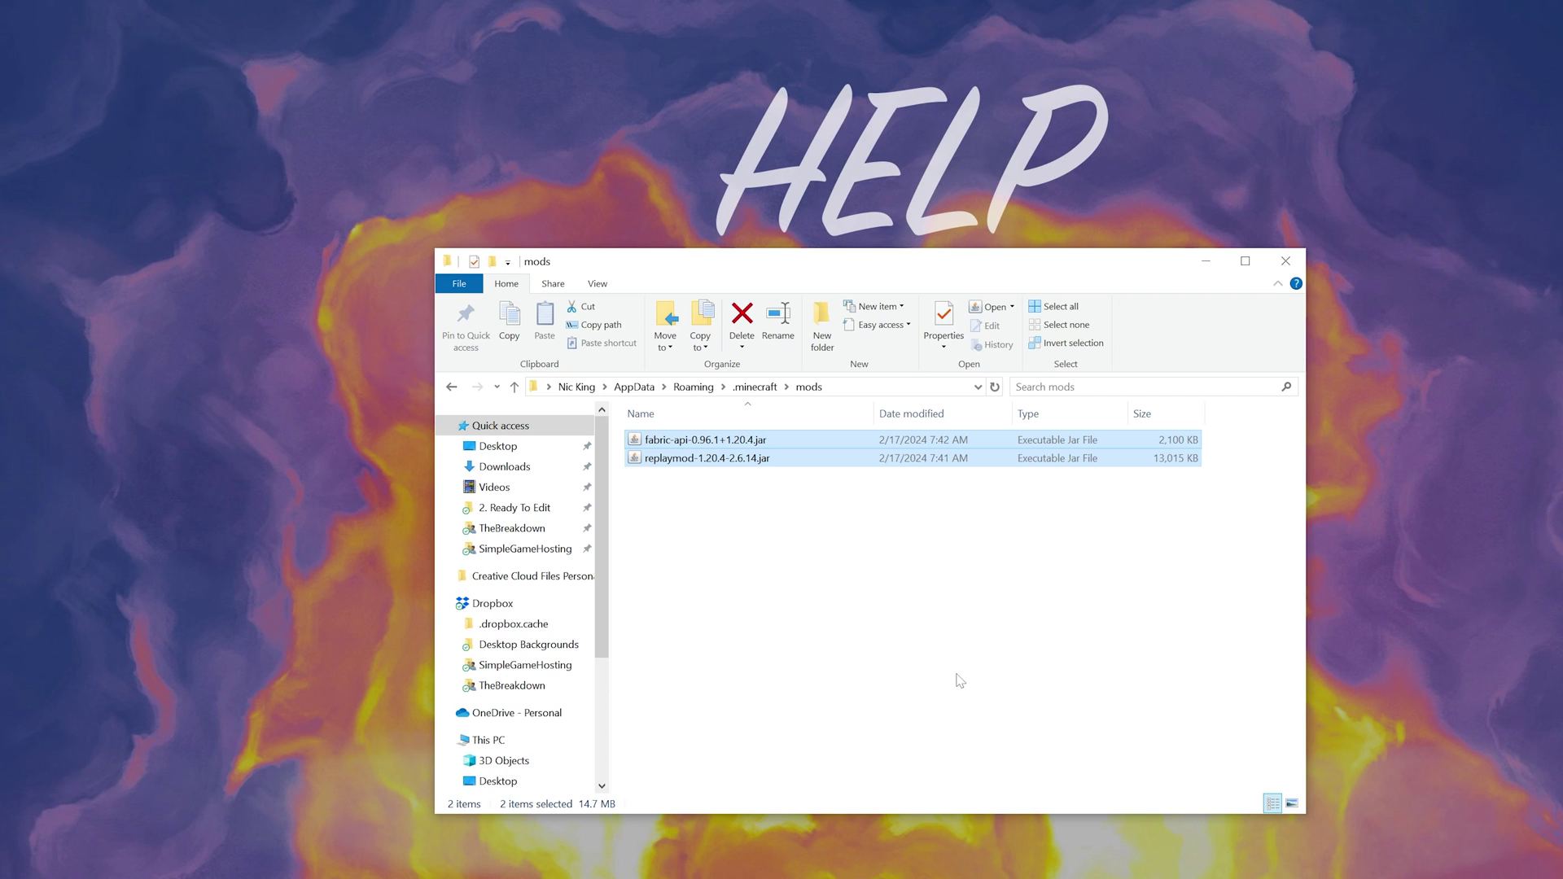
click(1285, 261)
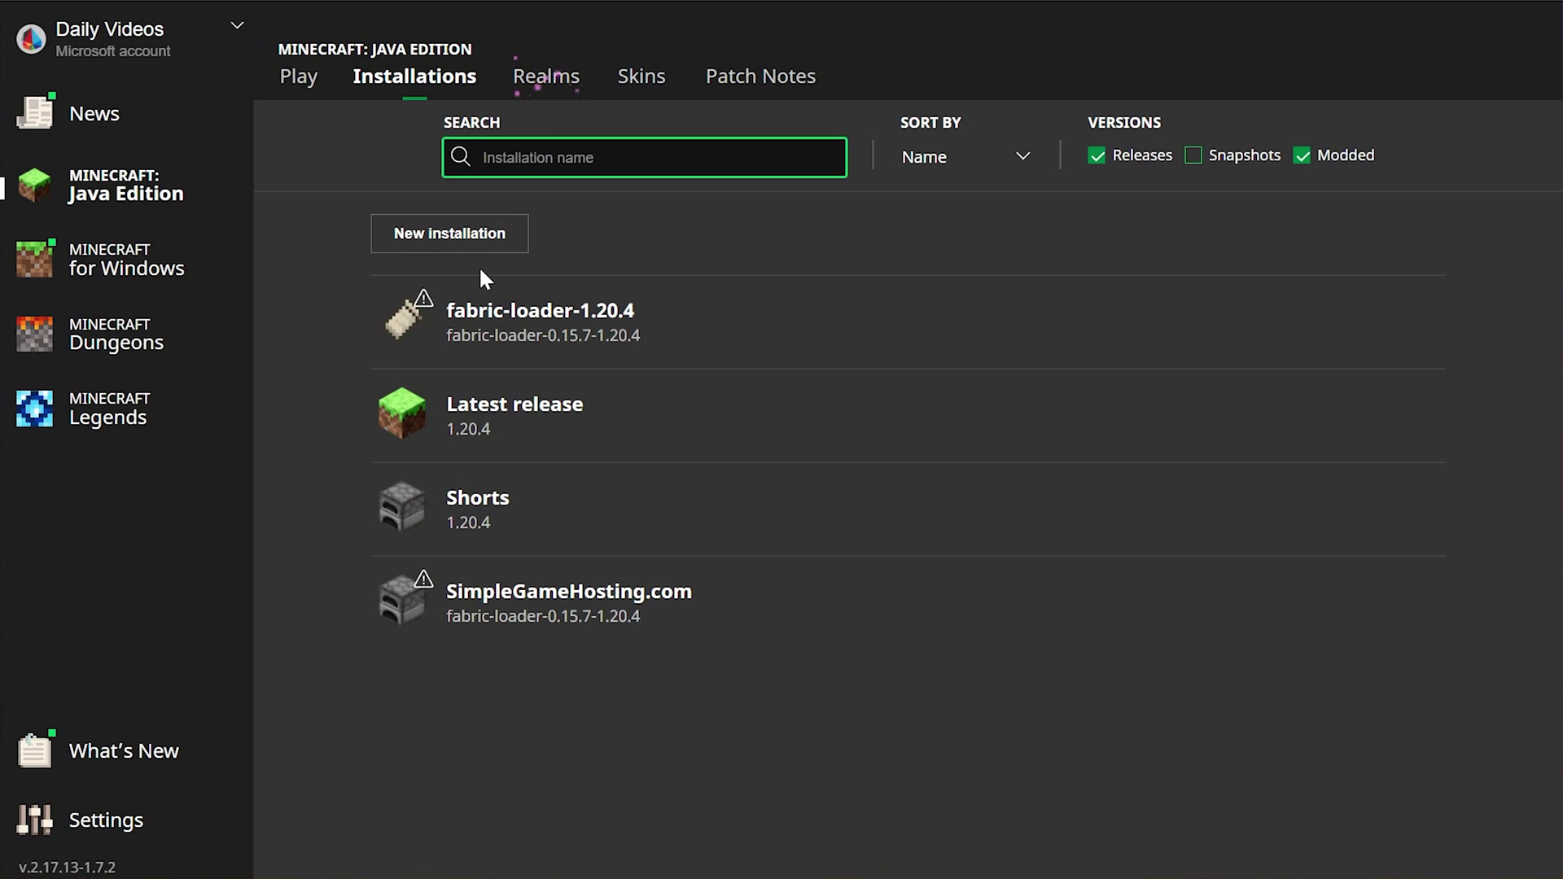
Step: Launch Minecraft from the SimpleGameHosting.com installation in the launcher and toggle the background music playback
mouse_move(611, 362)
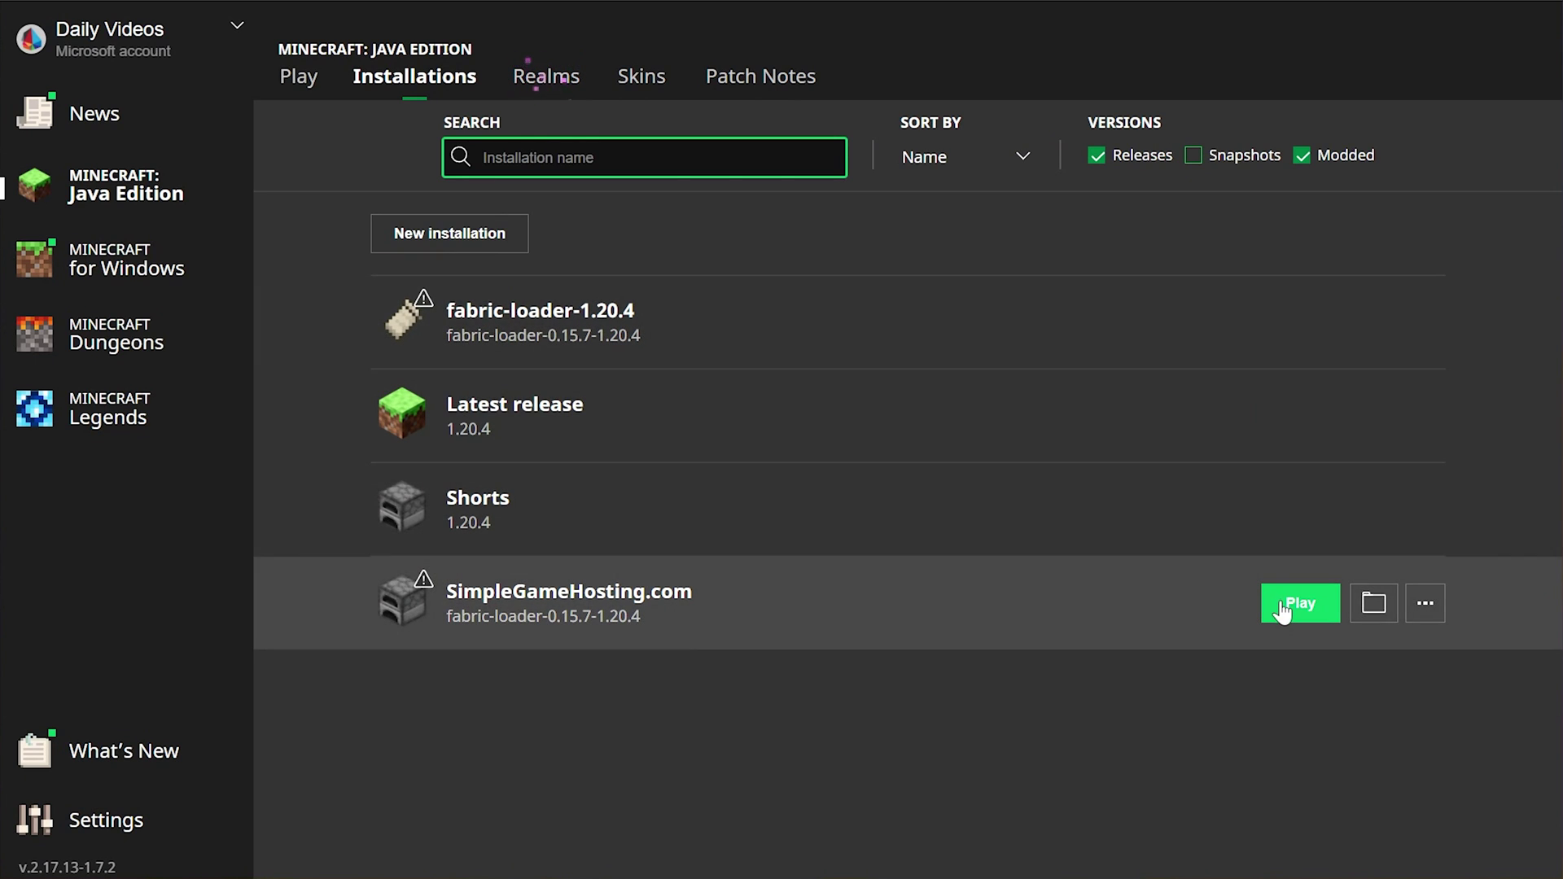
click(1282, 610)
click(1061, 590)
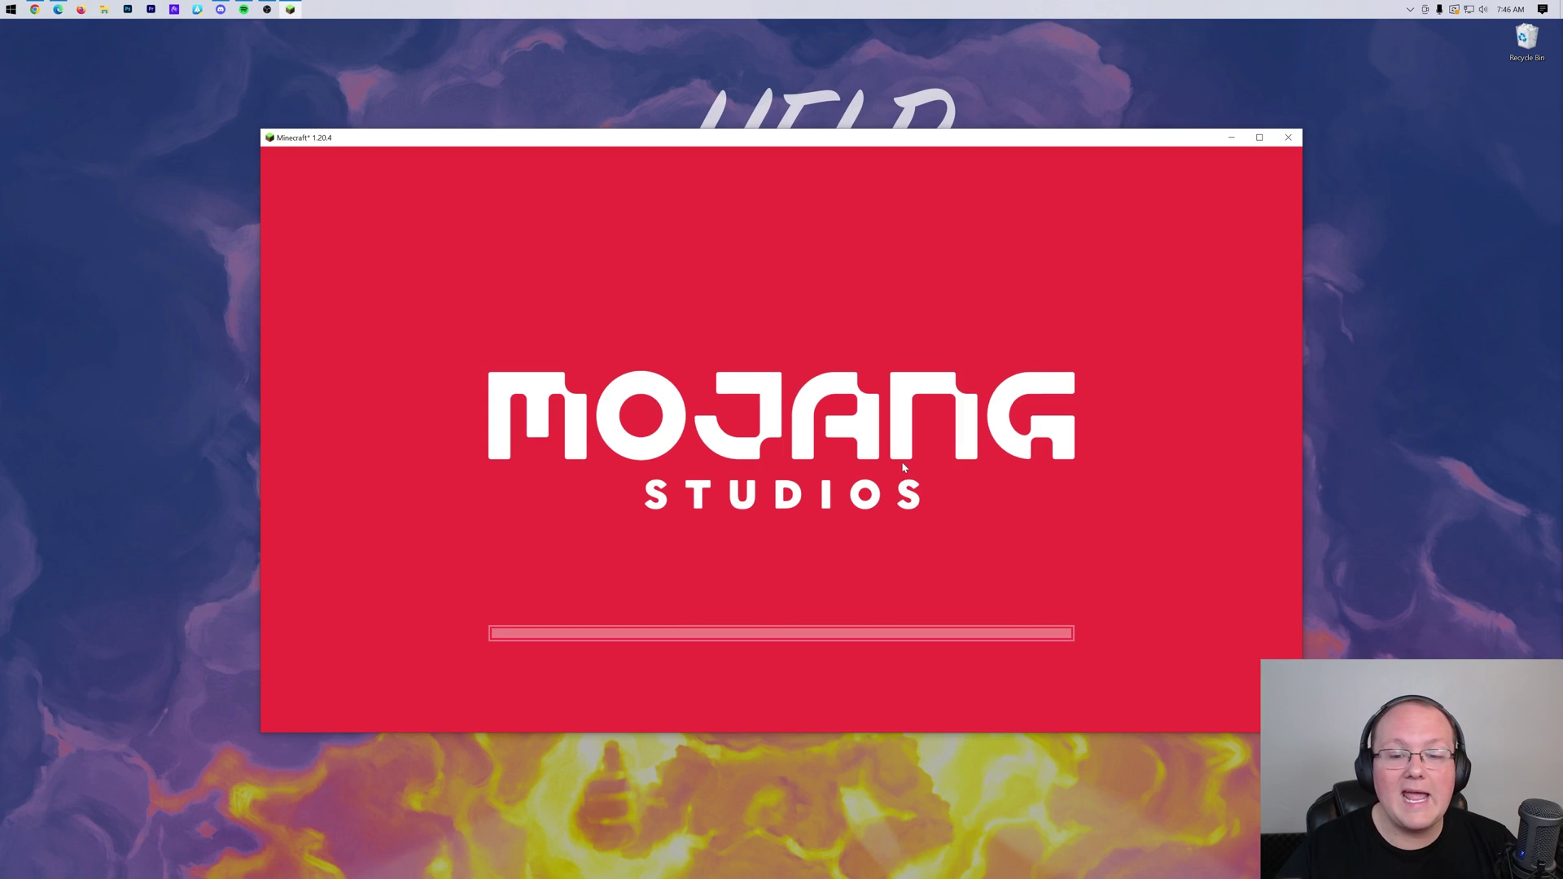
key(XF86AudioPlay)
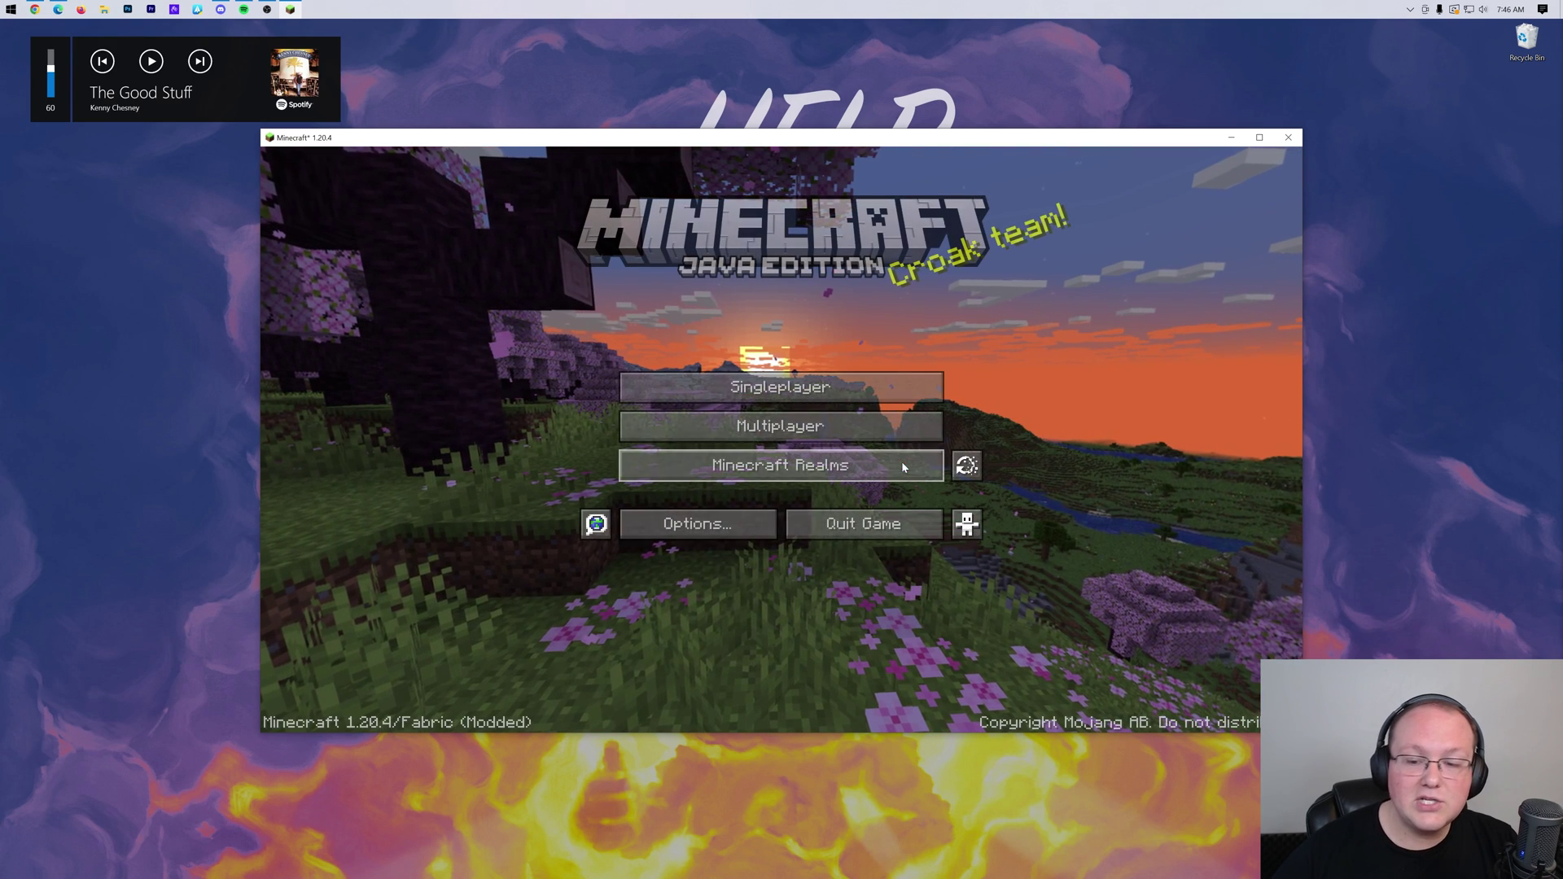
Step: Look at the Replay Viewer from the Minecraft title screen and return to the title screen
click(968, 468)
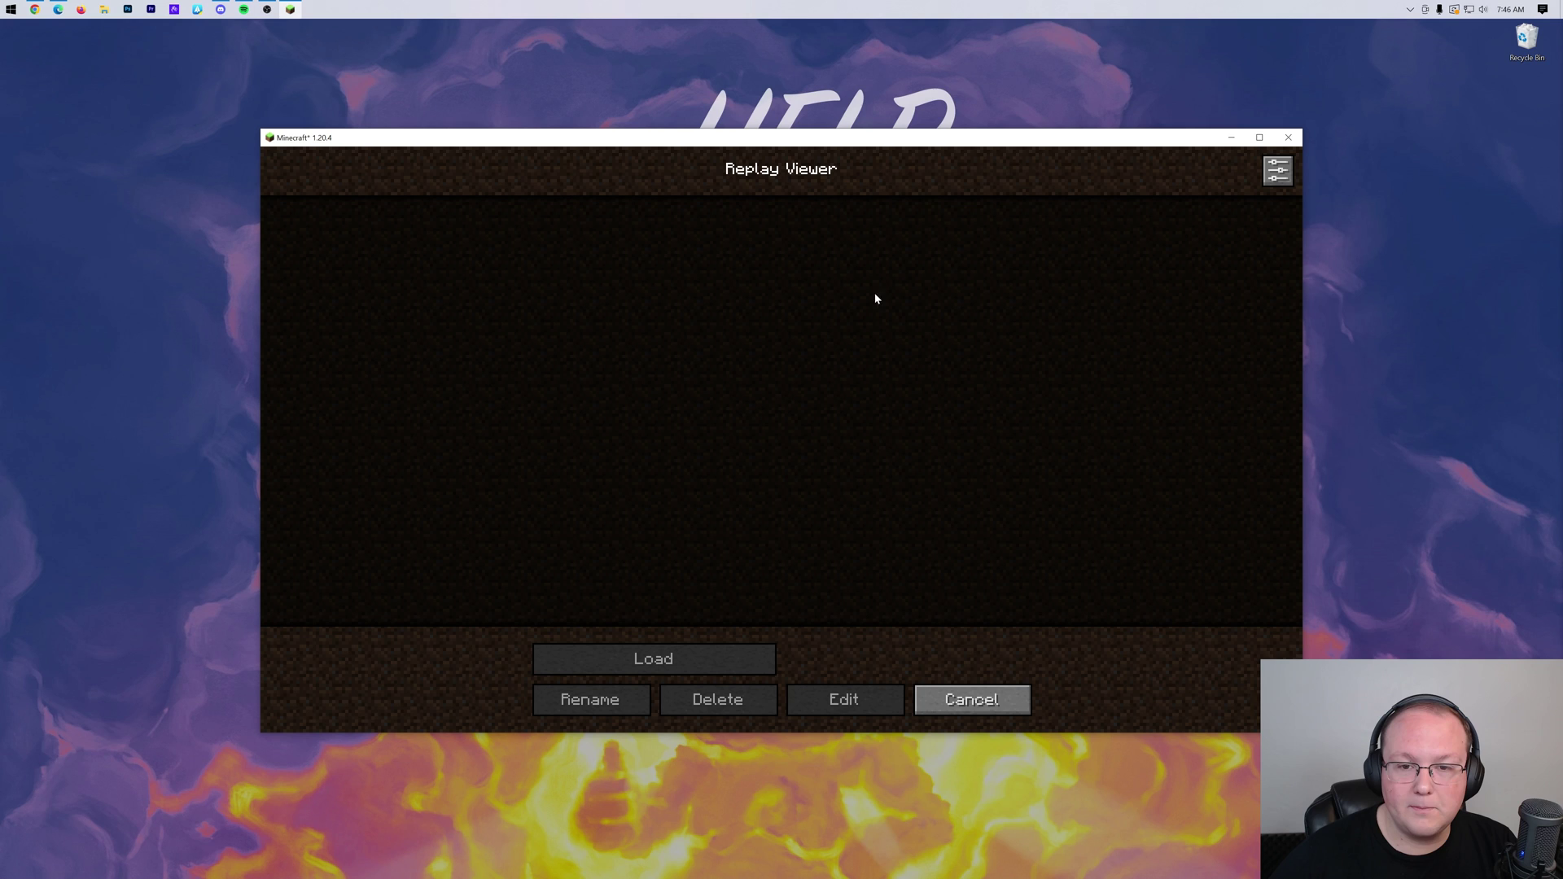
click(984, 688)
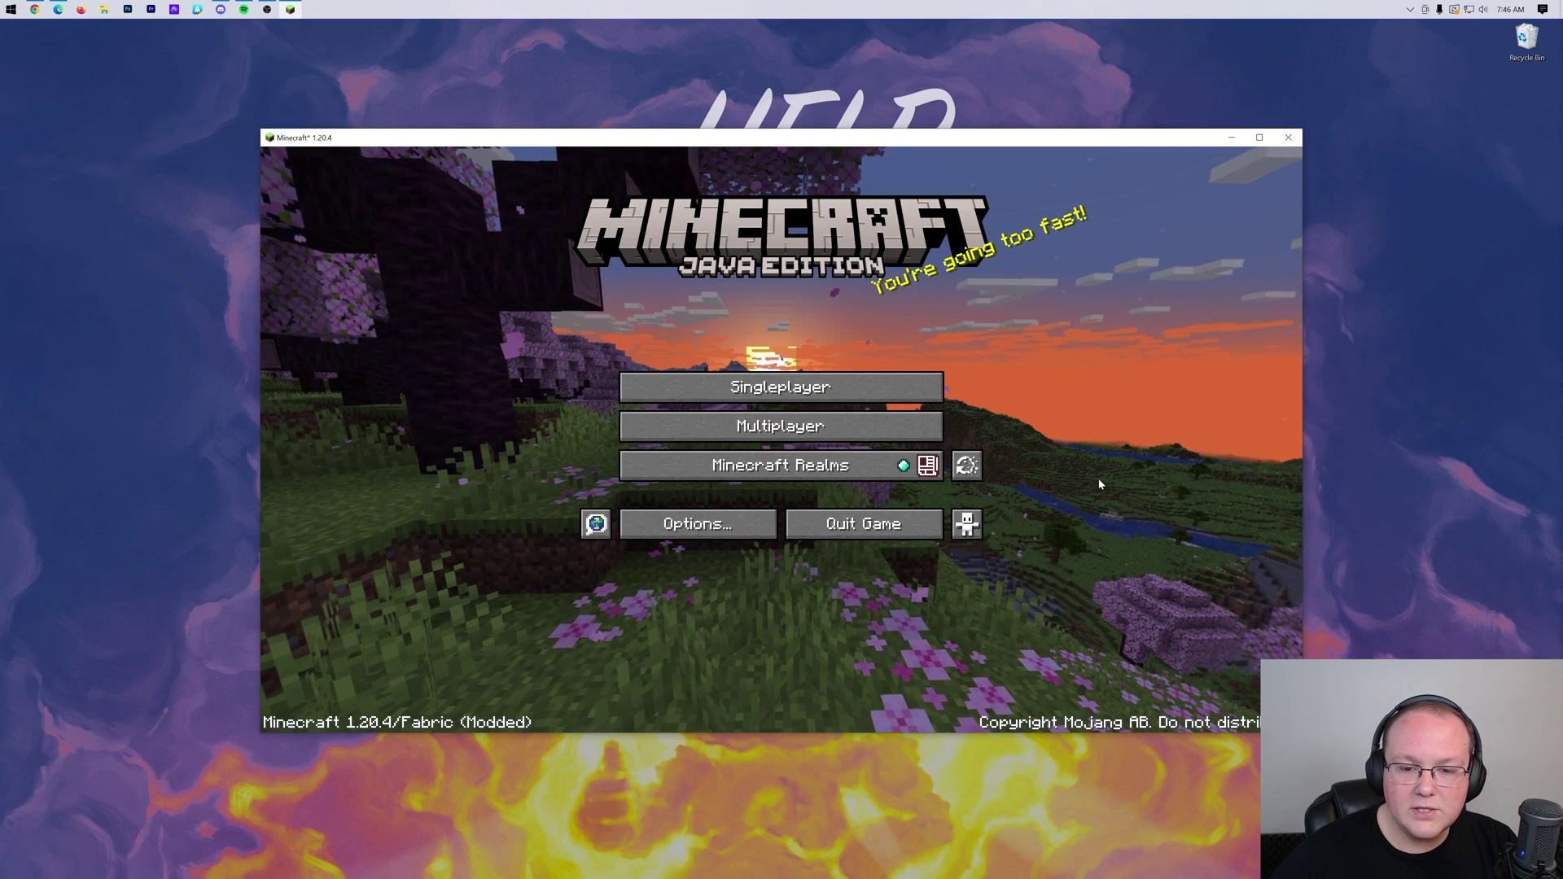
Step: Open Multiplayer, accept the third-party online play caution and join the OP Yourself server
click(895, 444)
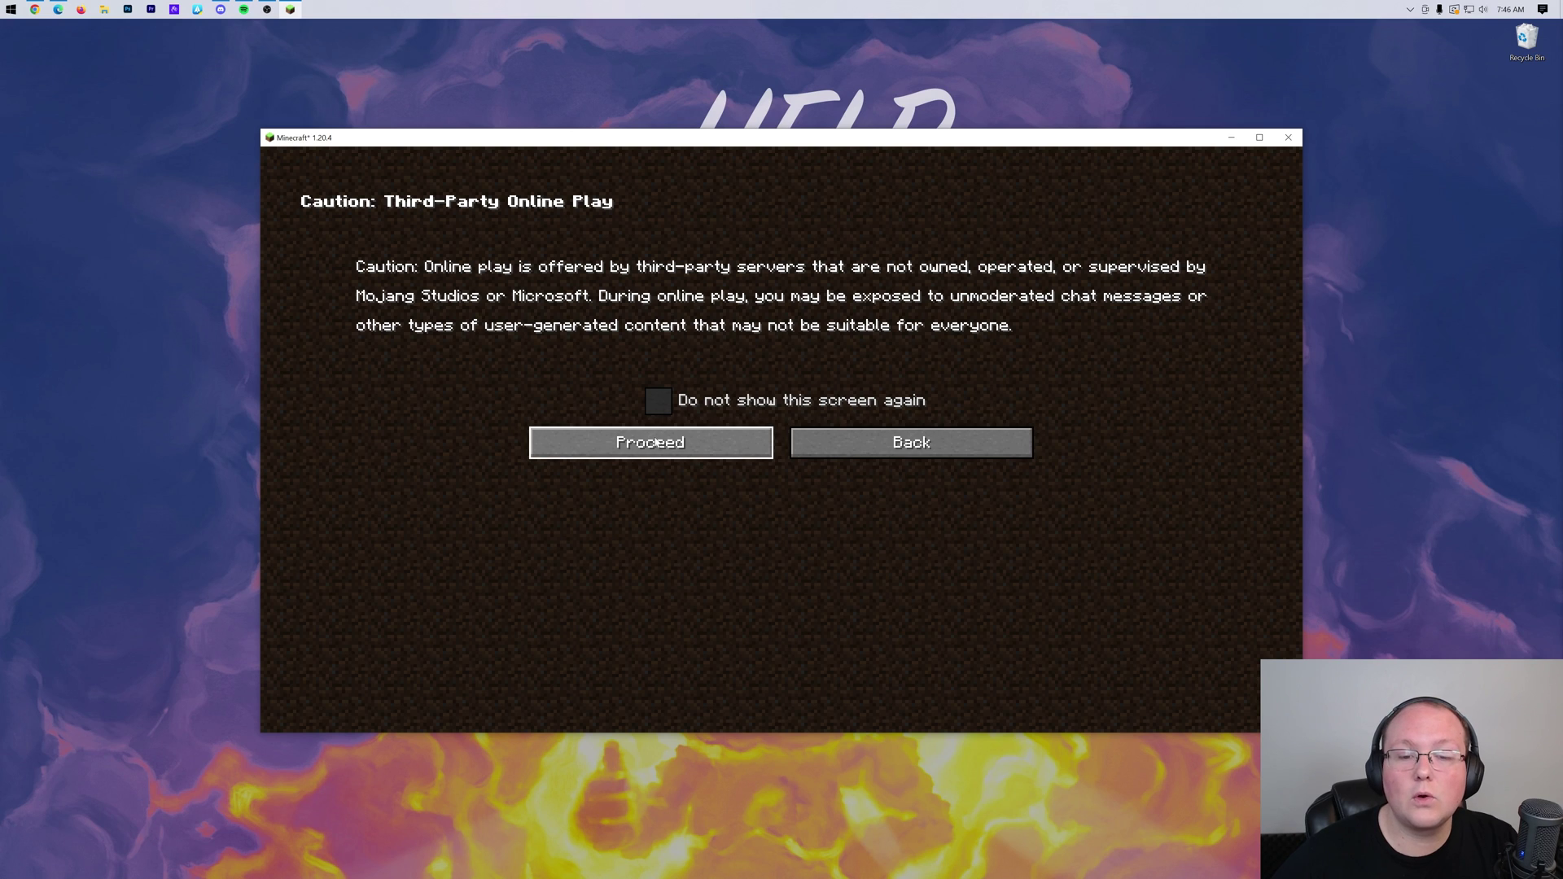
click(659, 447)
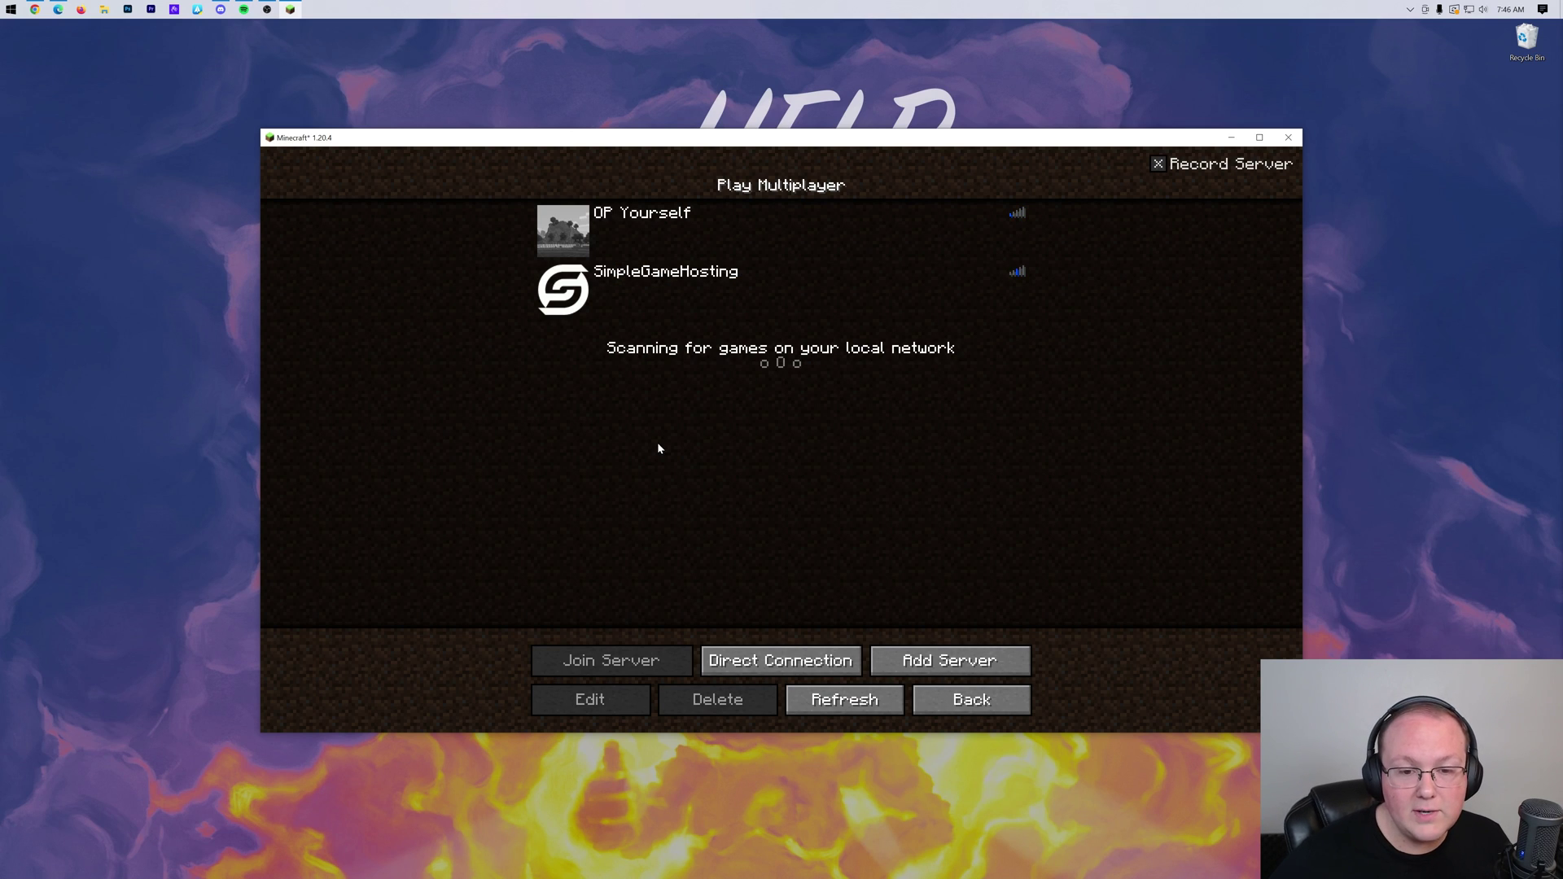
double_click(686, 218)
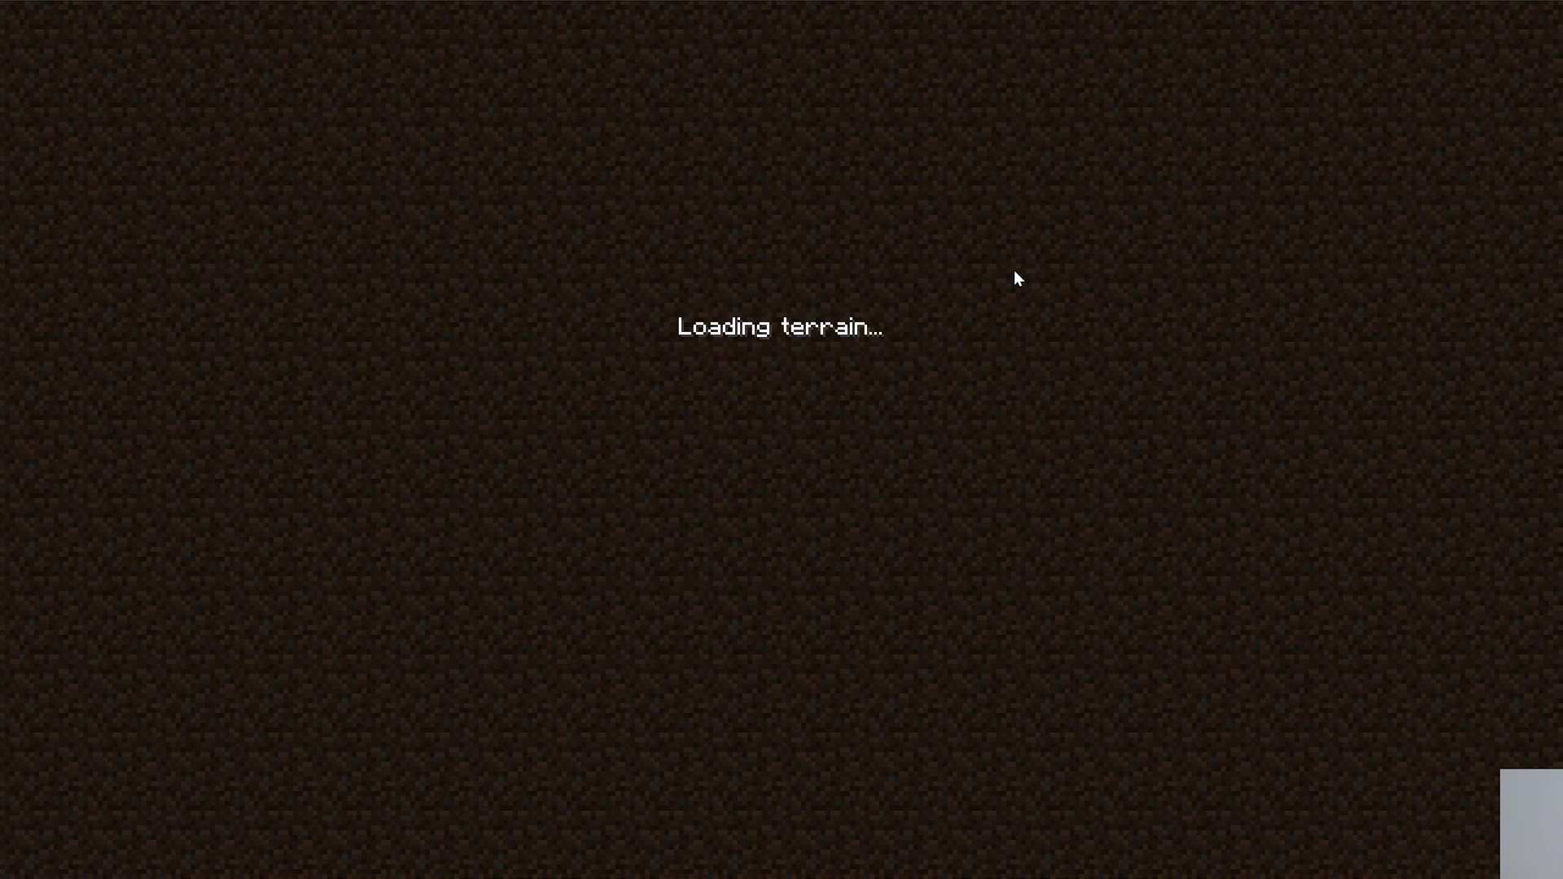
Step: Close the chat and walk along the village path past the house to capture gameplay for the replay
key(w)
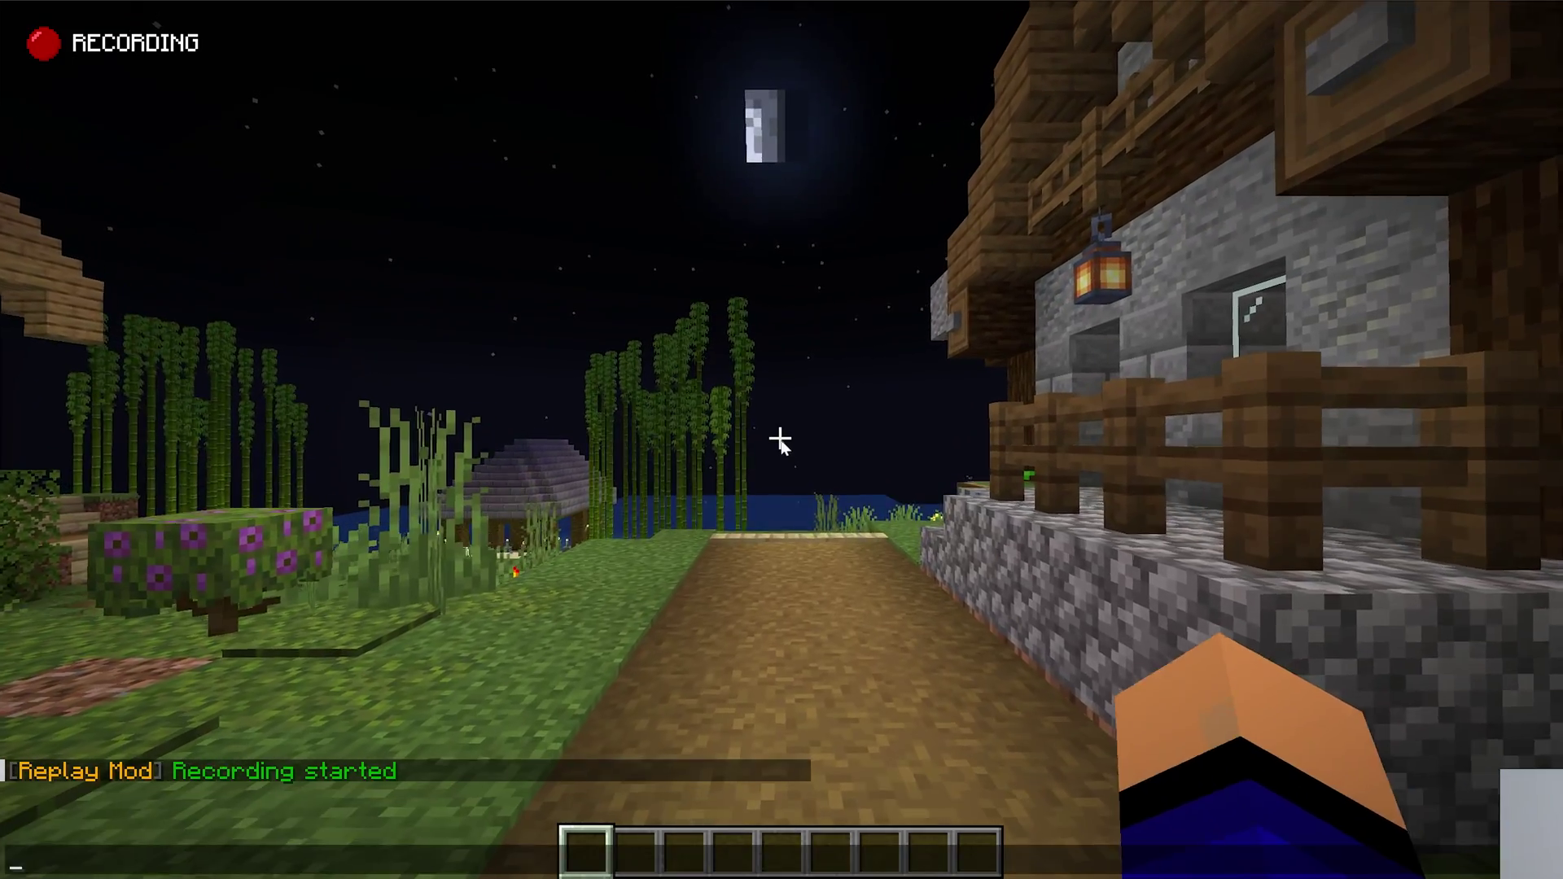
key(Escape)
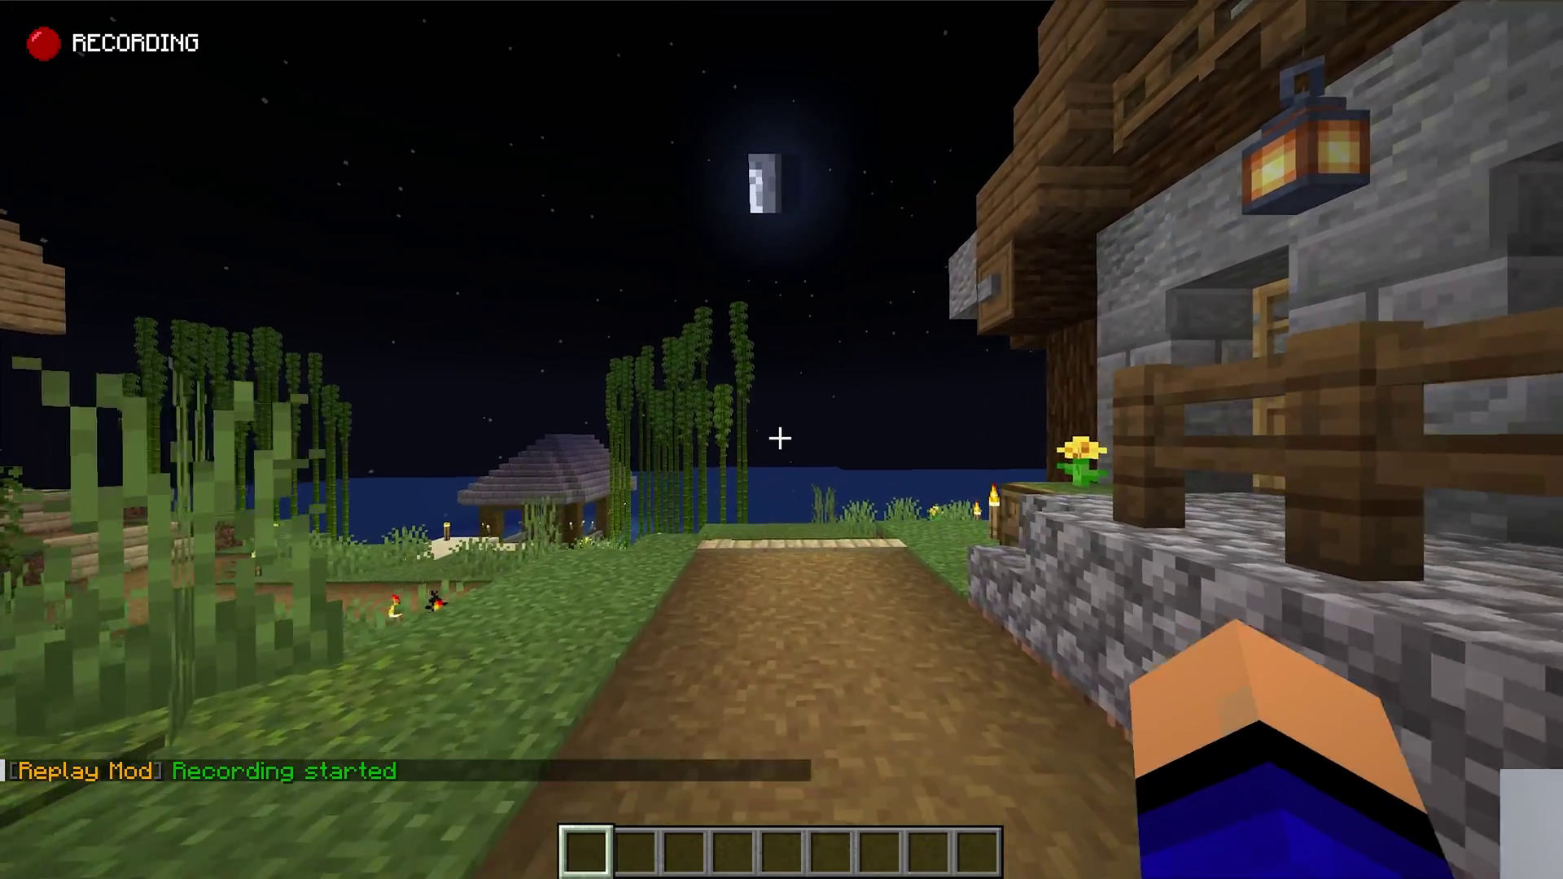
key(w)
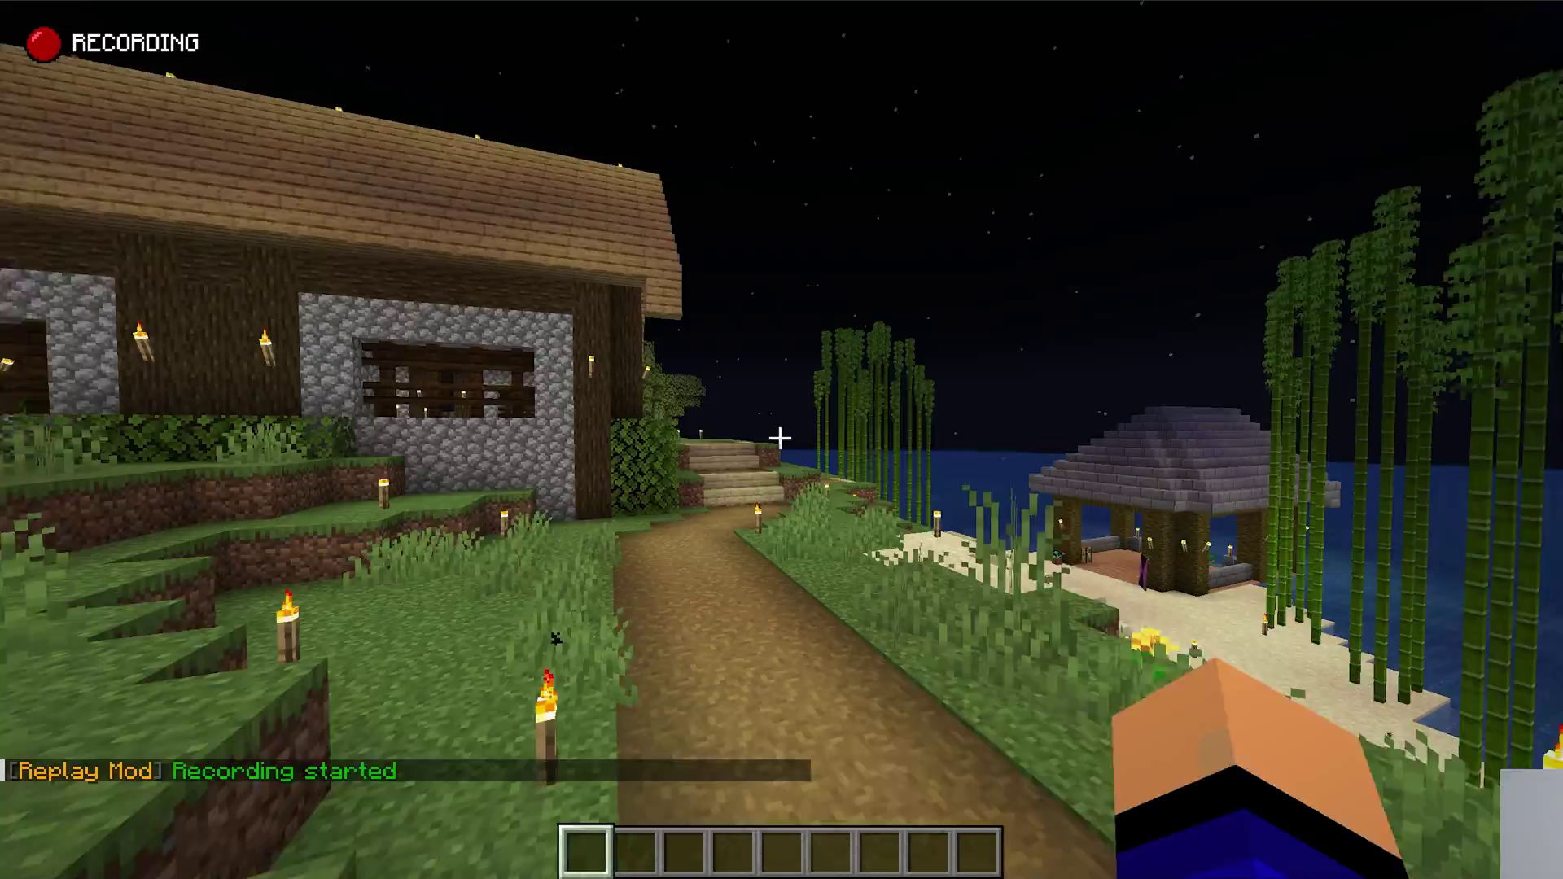
key(w)
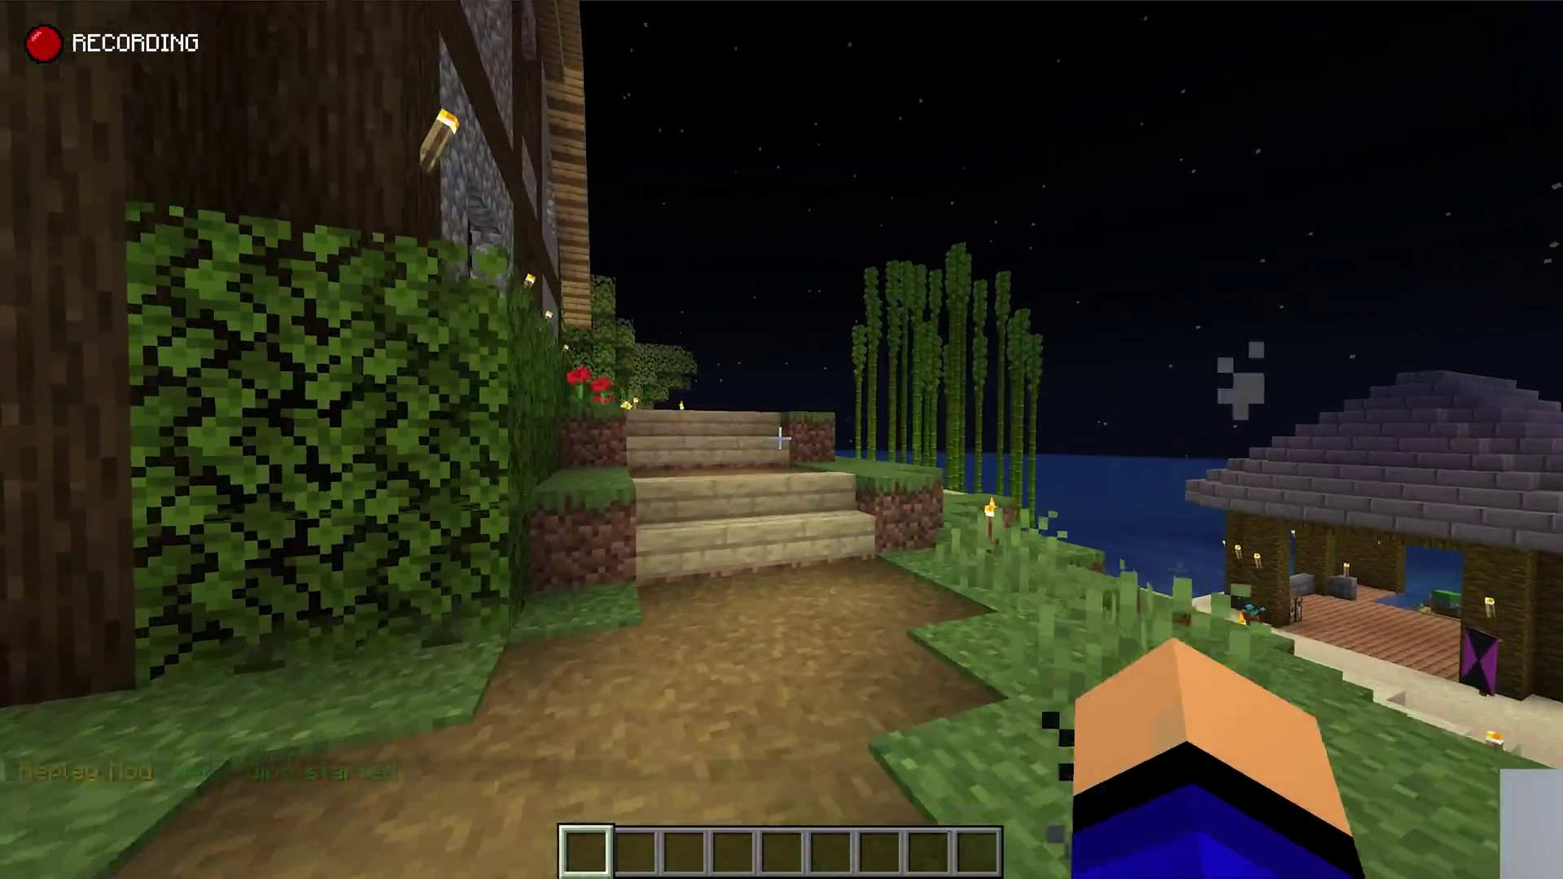
key(w)
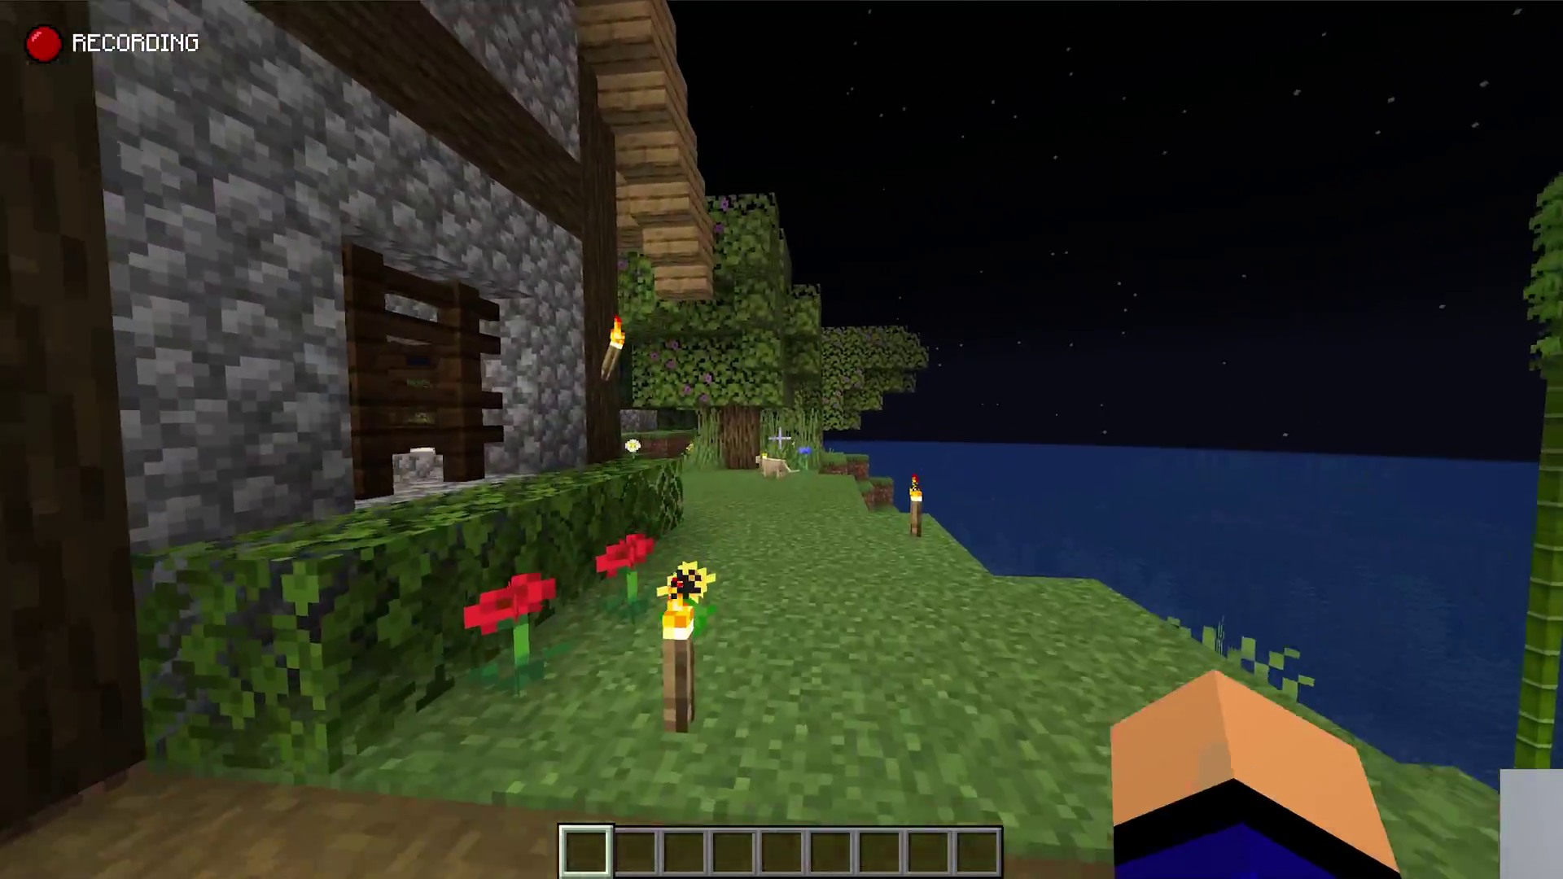
key(w)
Step: Disconnect from the server, save the replay file under its default name and return to the title screen
key(Escape)
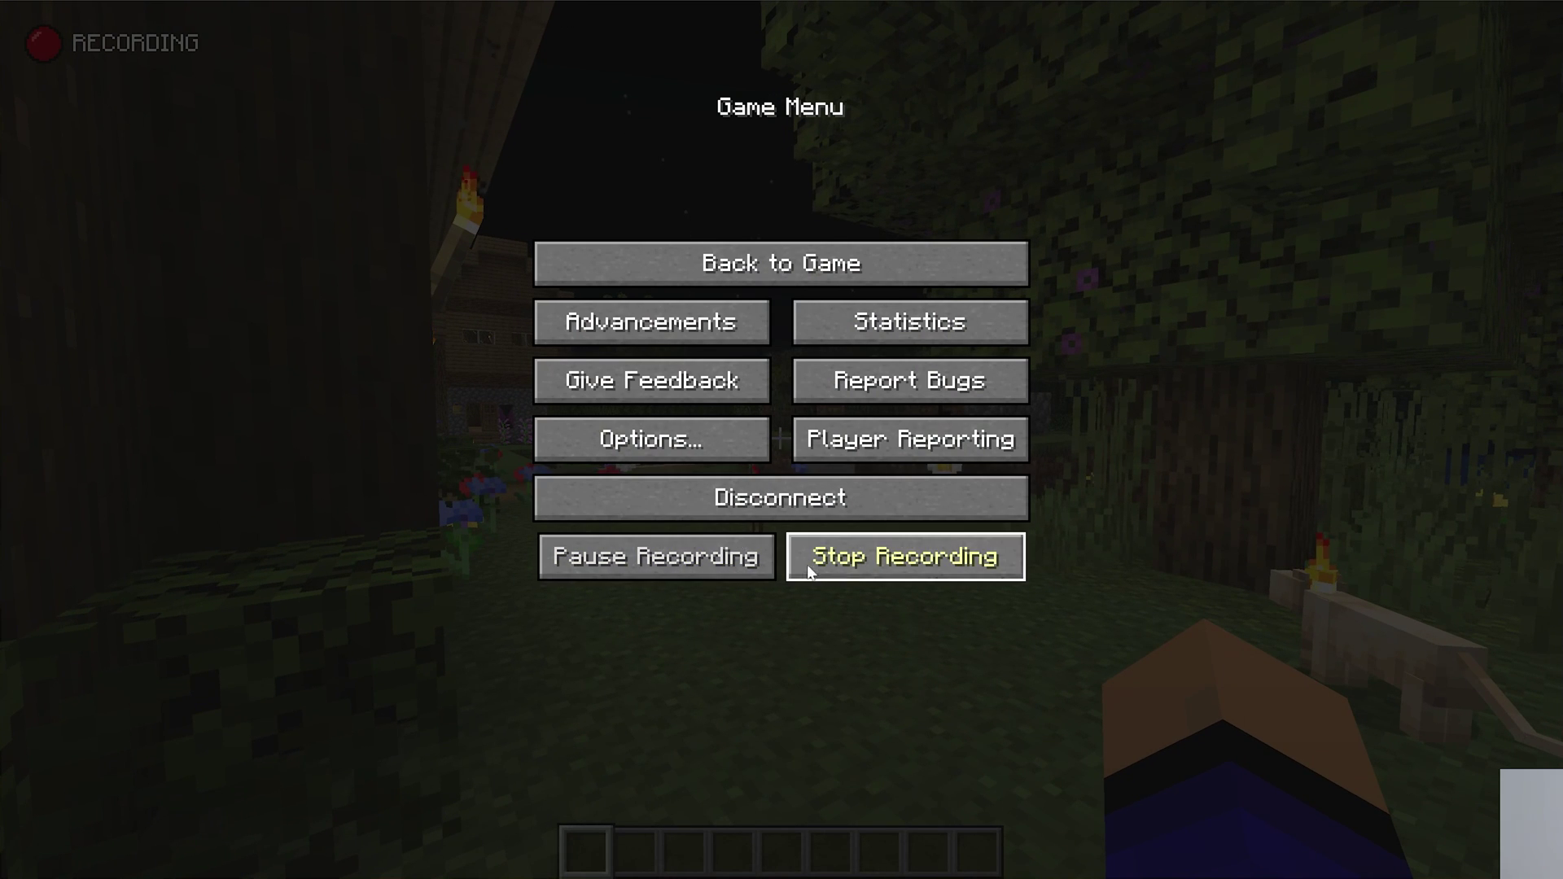
click(838, 498)
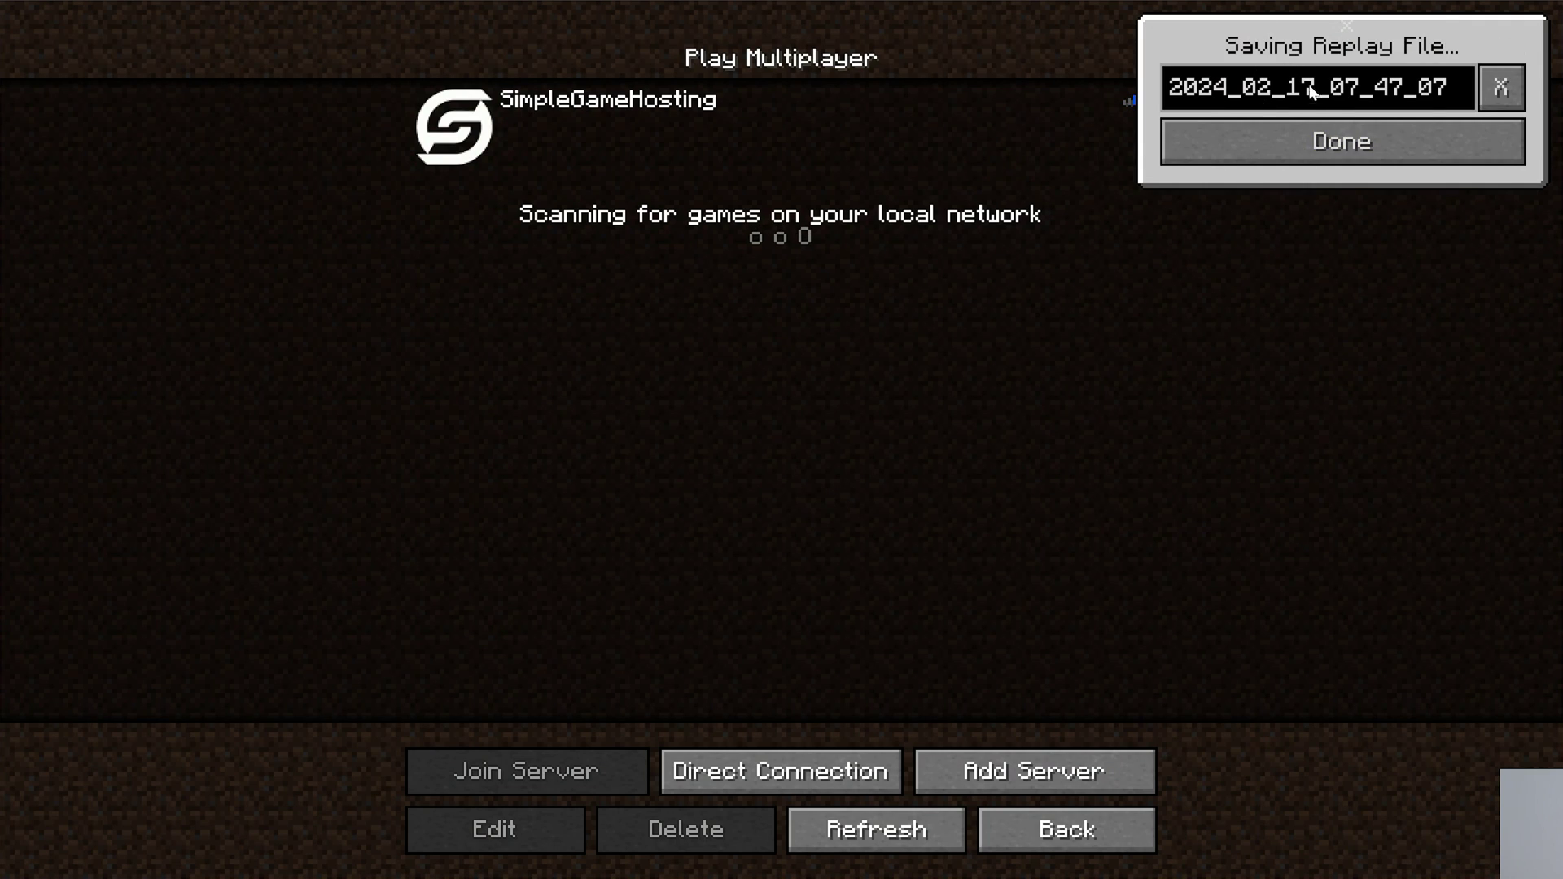
click(1326, 142)
click(1071, 824)
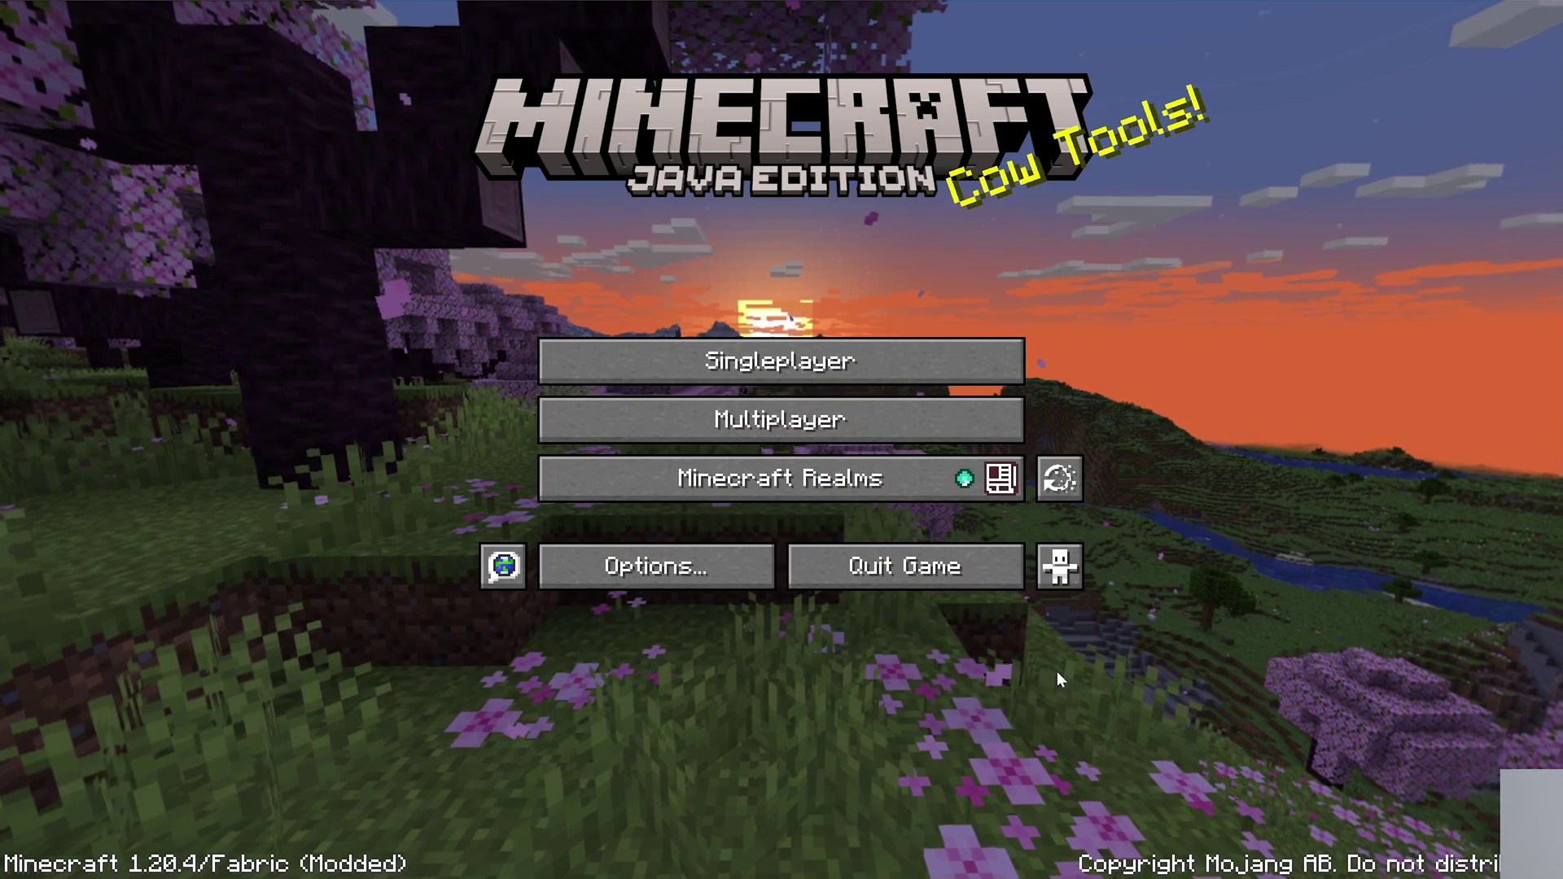
Step: Play back the saved recording from the Replay Viewer, exit the replay and close Minecraft
click(1059, 478)
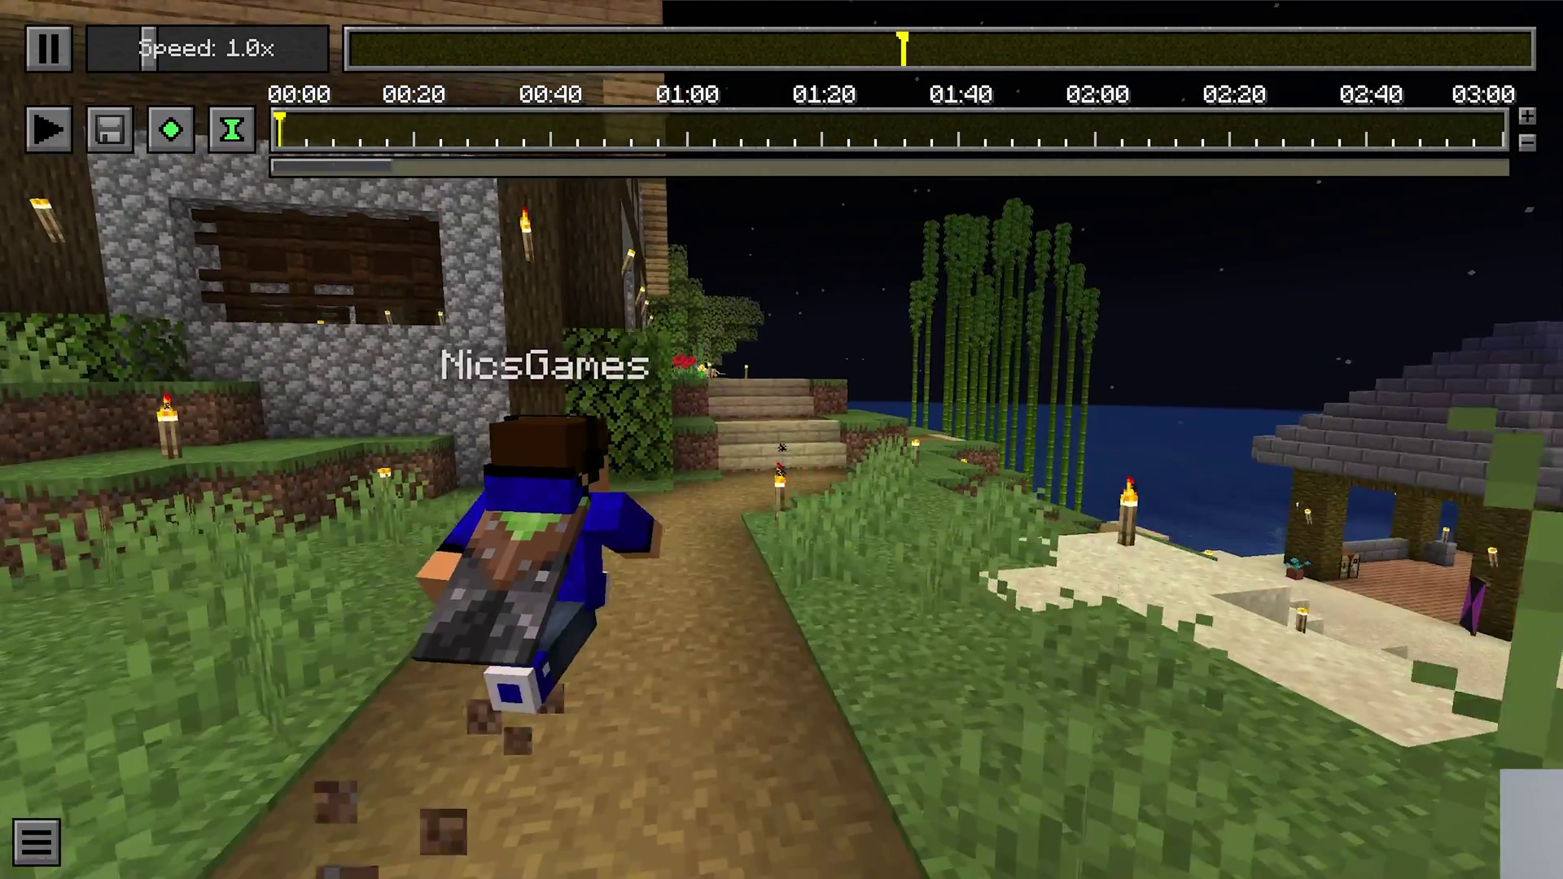
key(Escape)
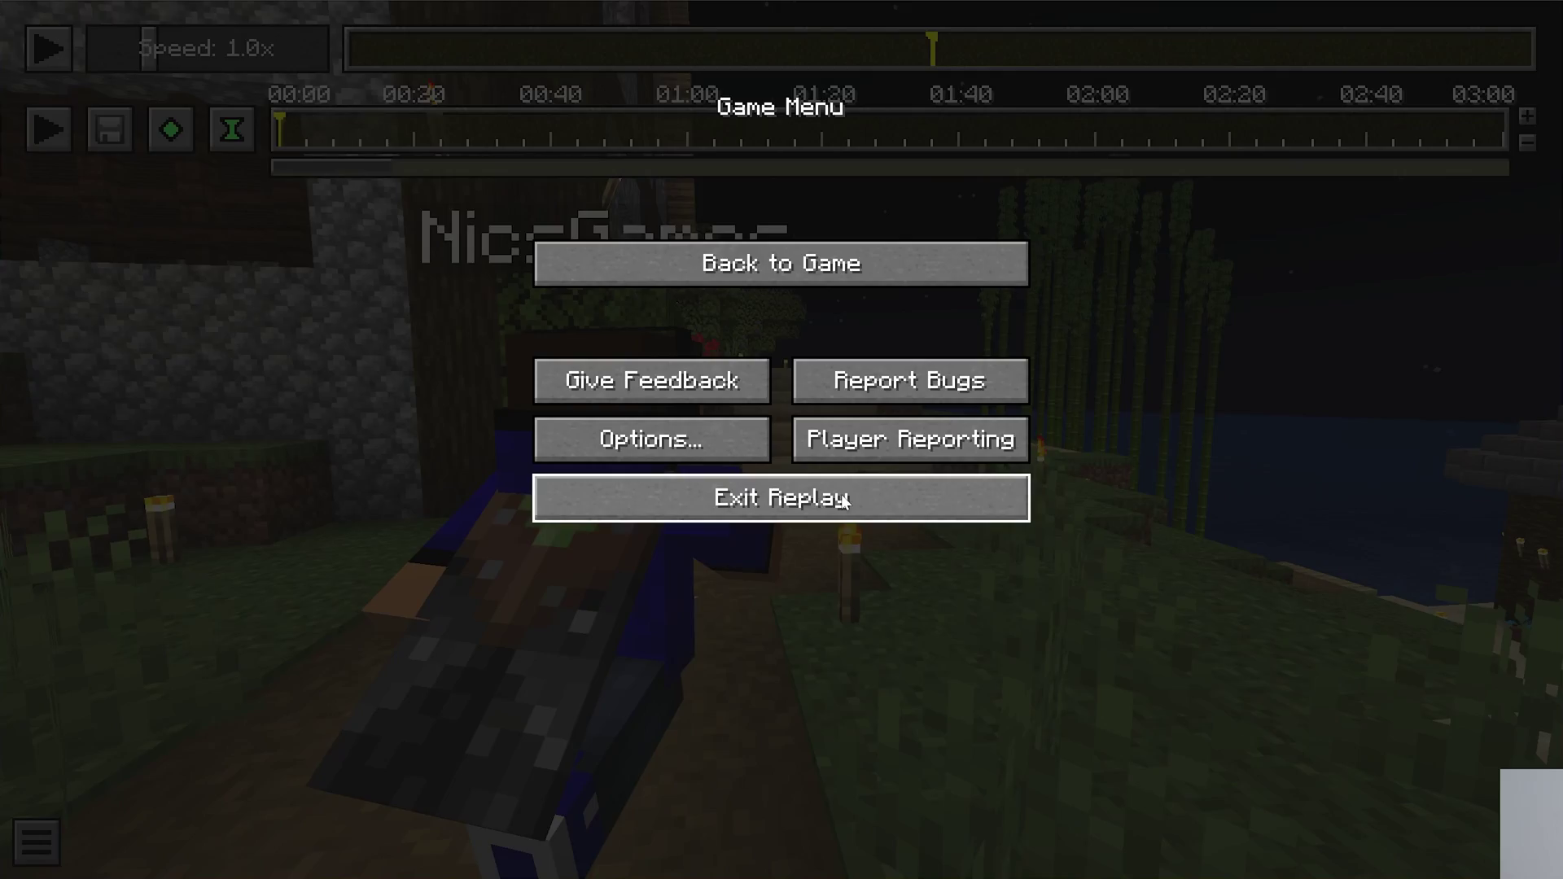
click(787, 491)
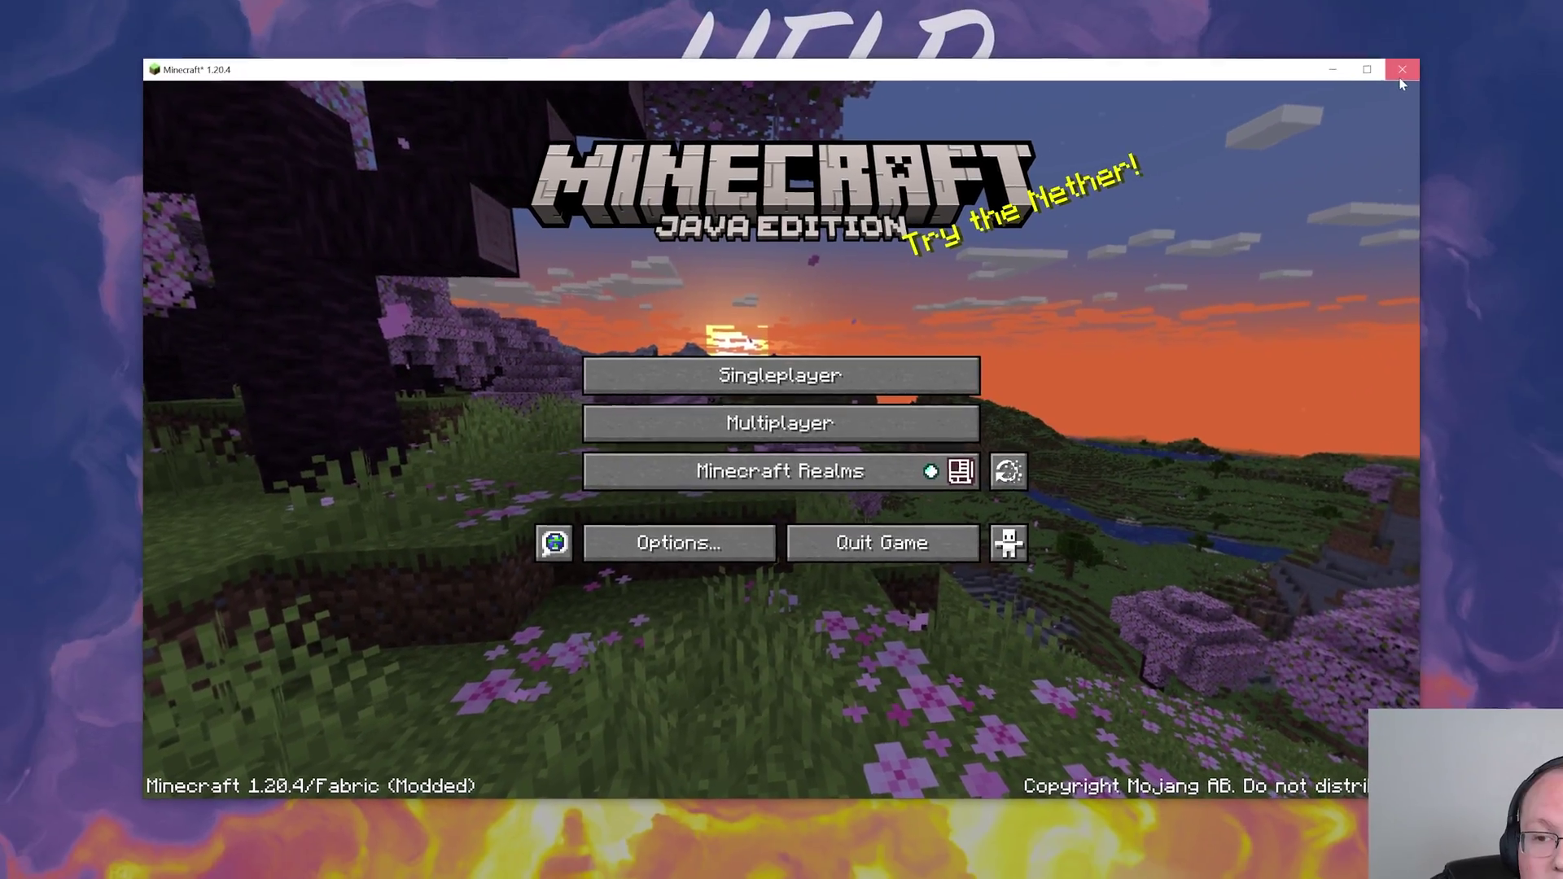
click(1401, 76)
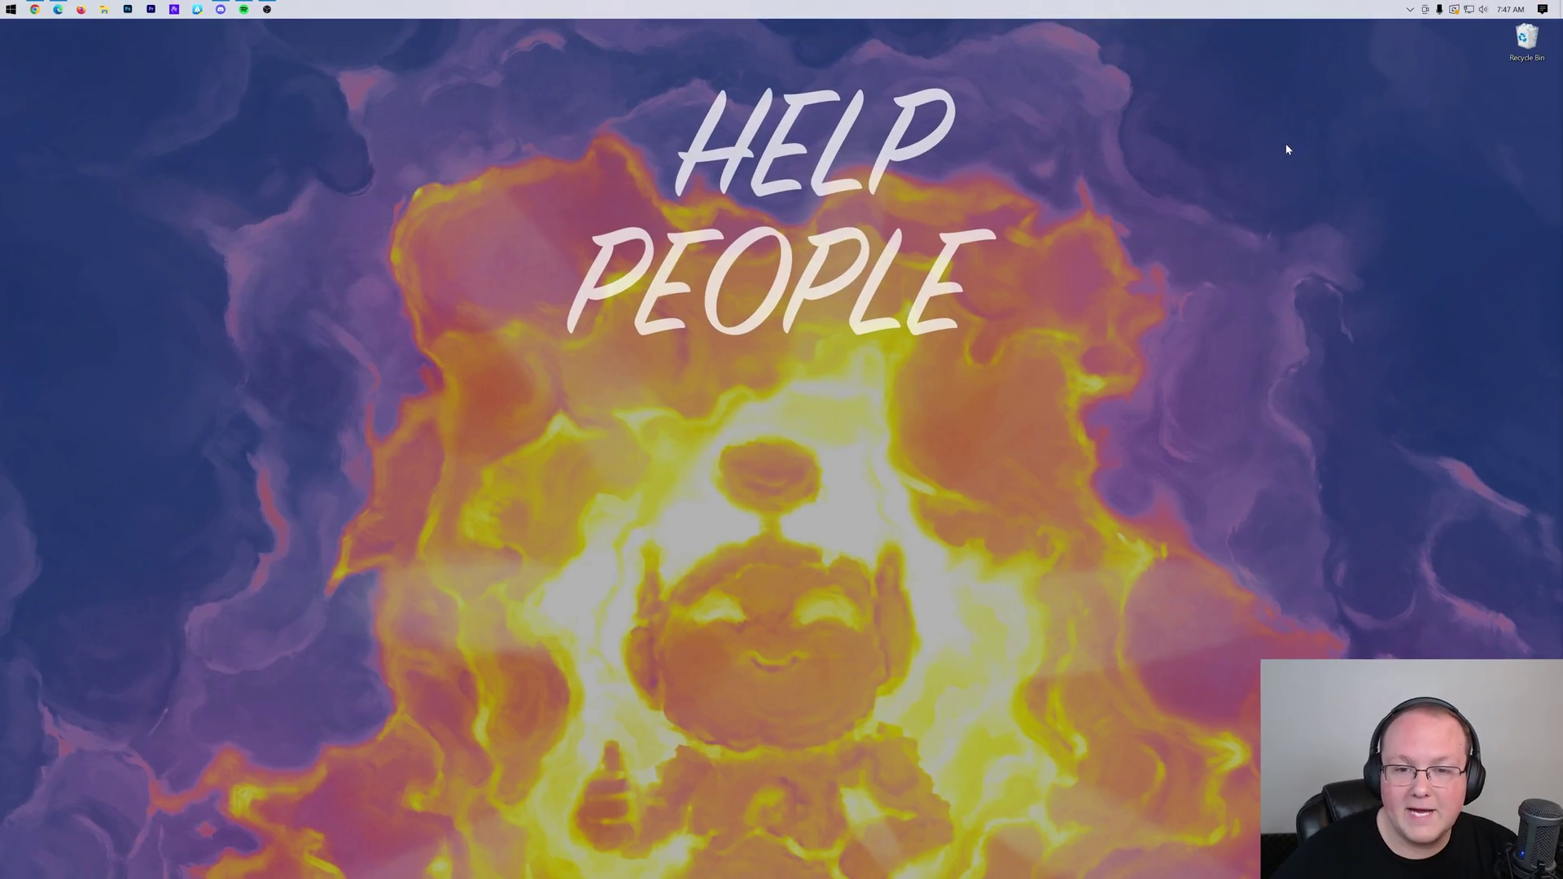
Step: Switch to Chrome and go to section 1.2 Installing FFmpeg in the Replay Mod documentation
click(36, 9)
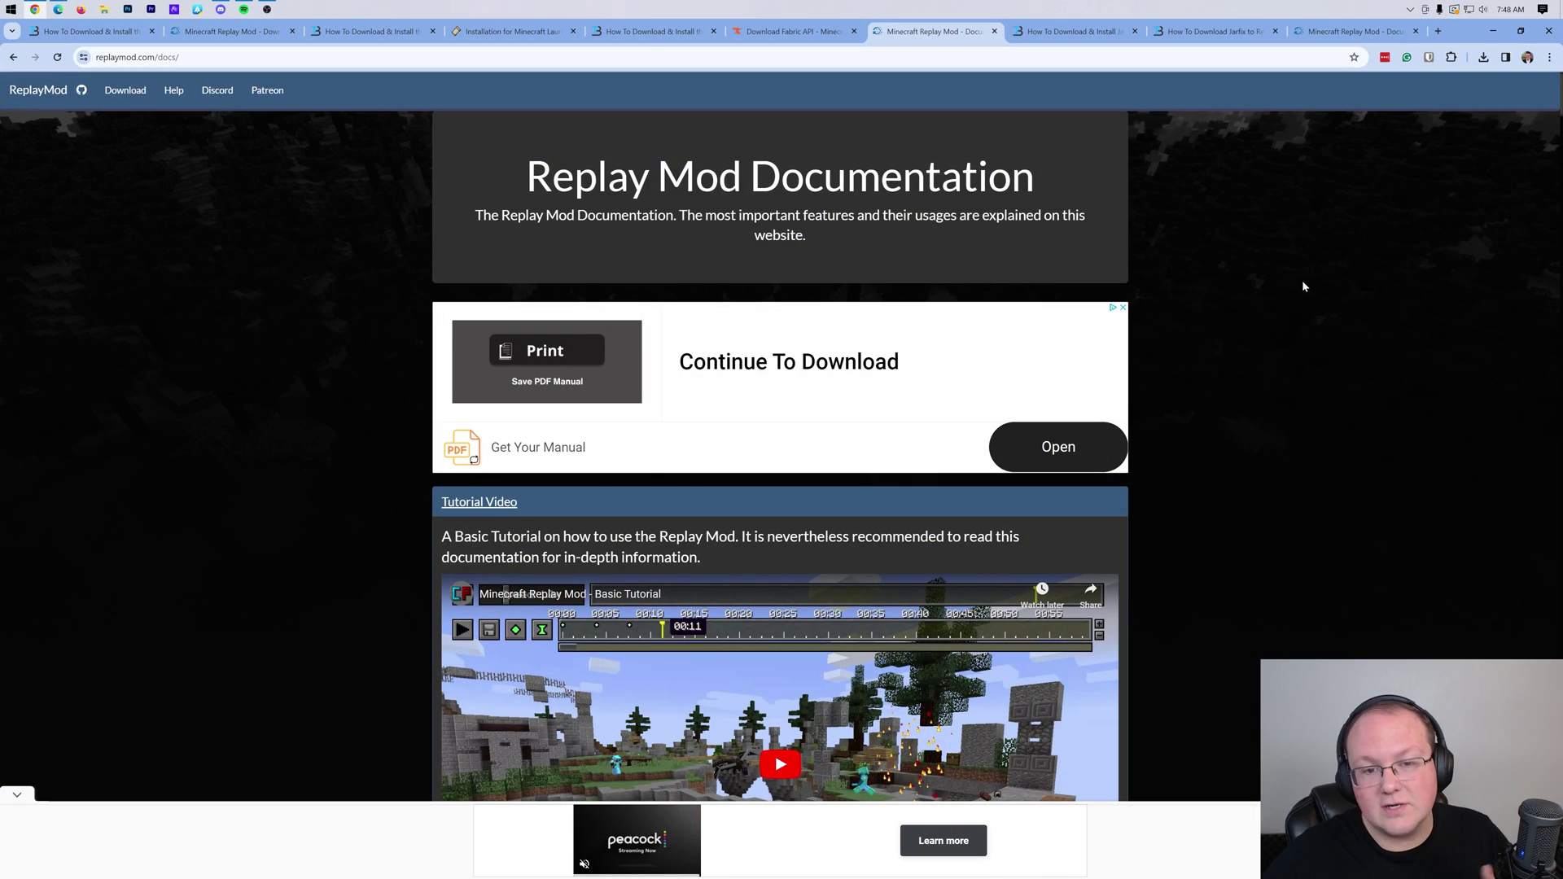
scroll(1292, 287, down, 2)
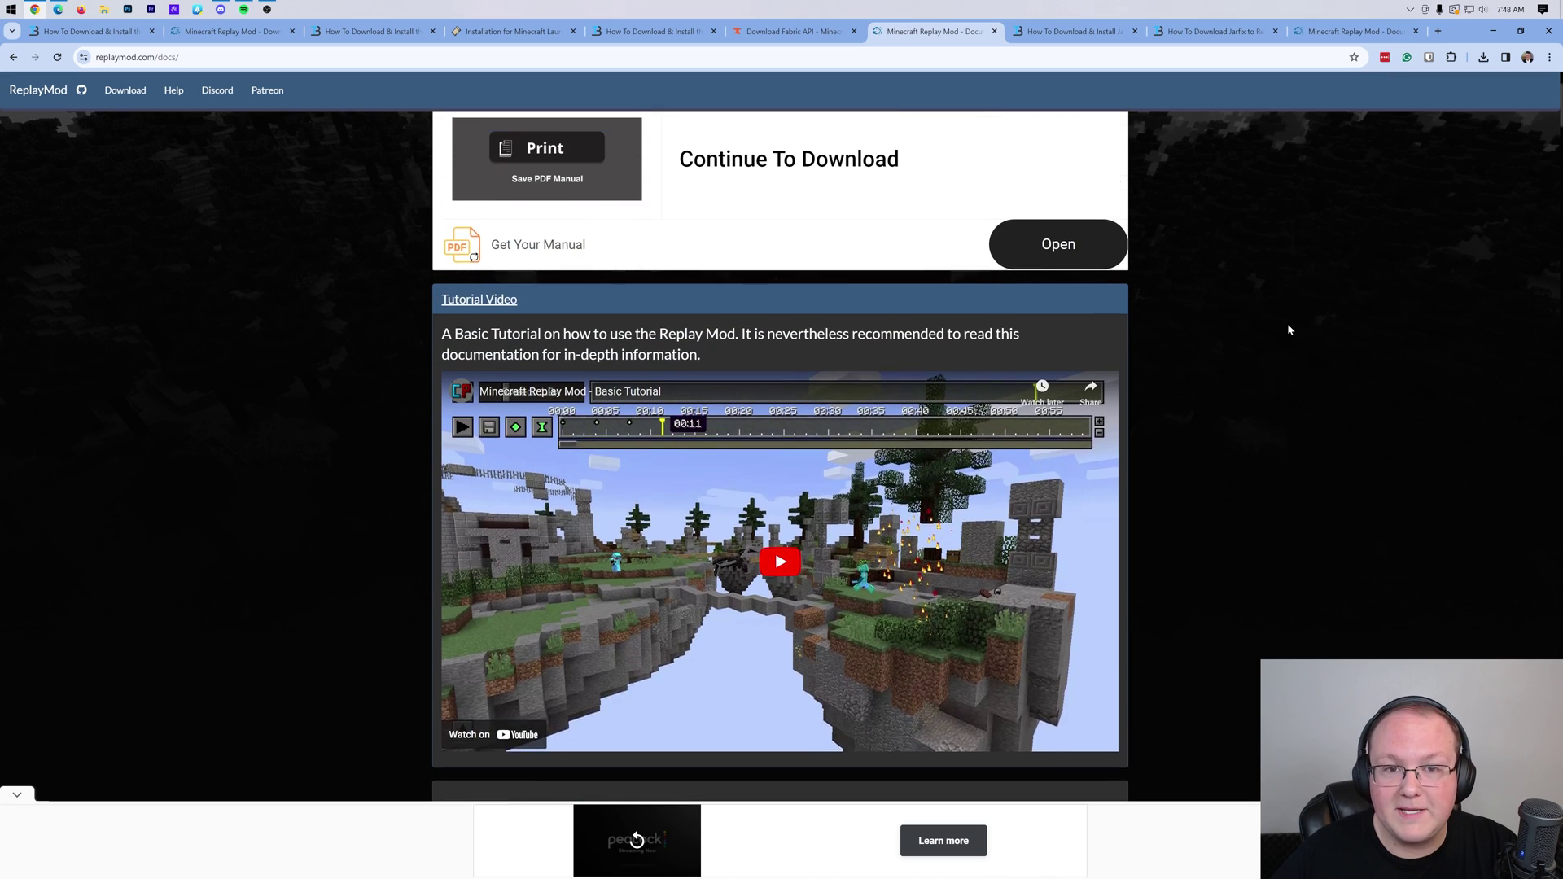
scroll(1288, 329, up, 2)
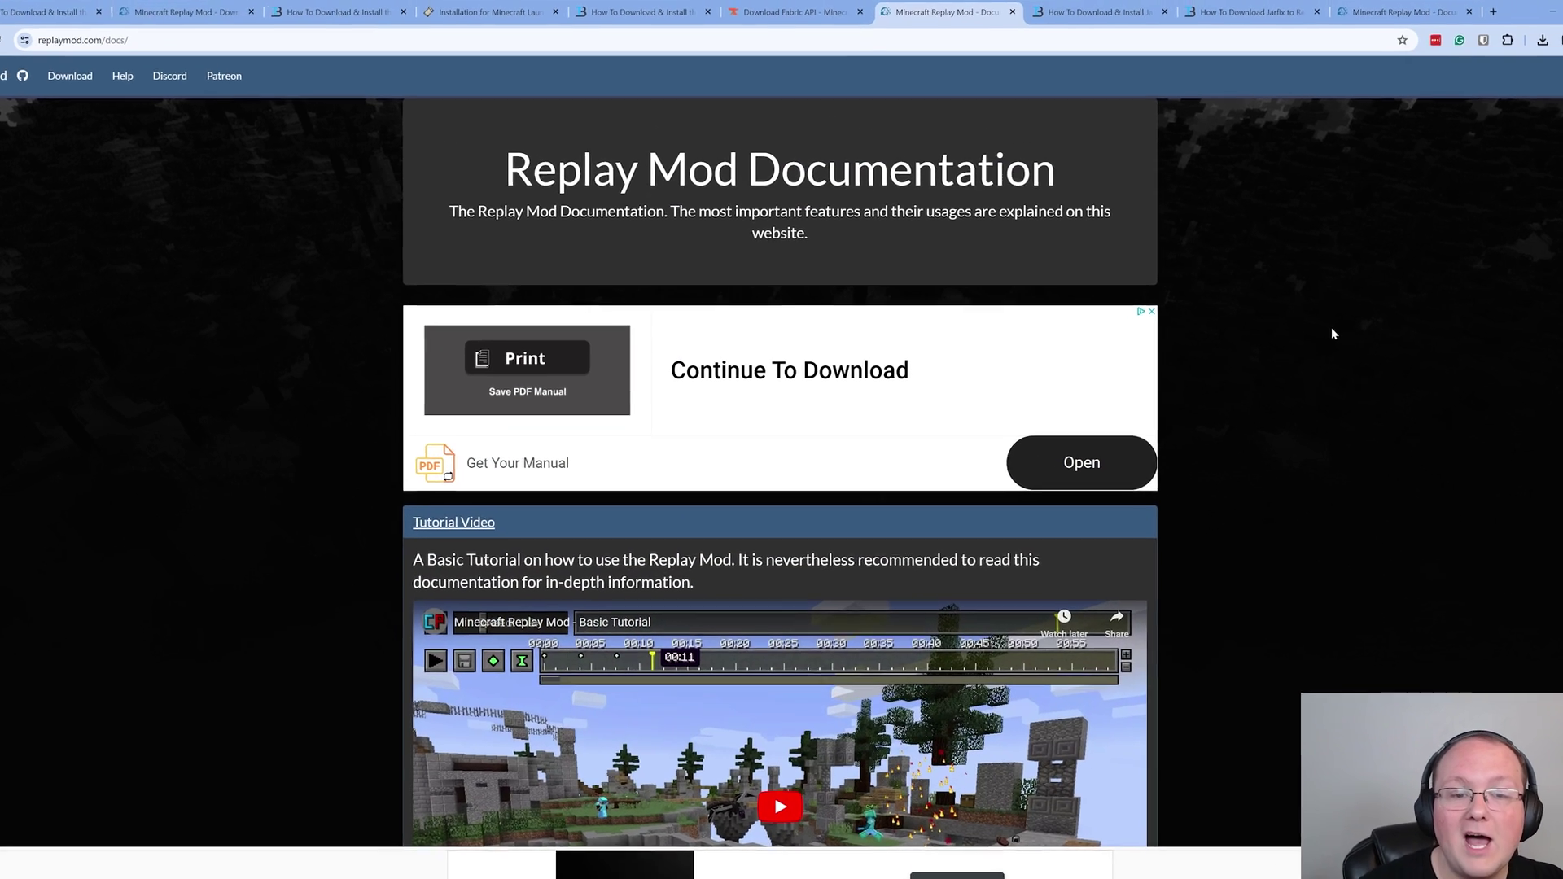
scroll(1541, 178, down, 15)
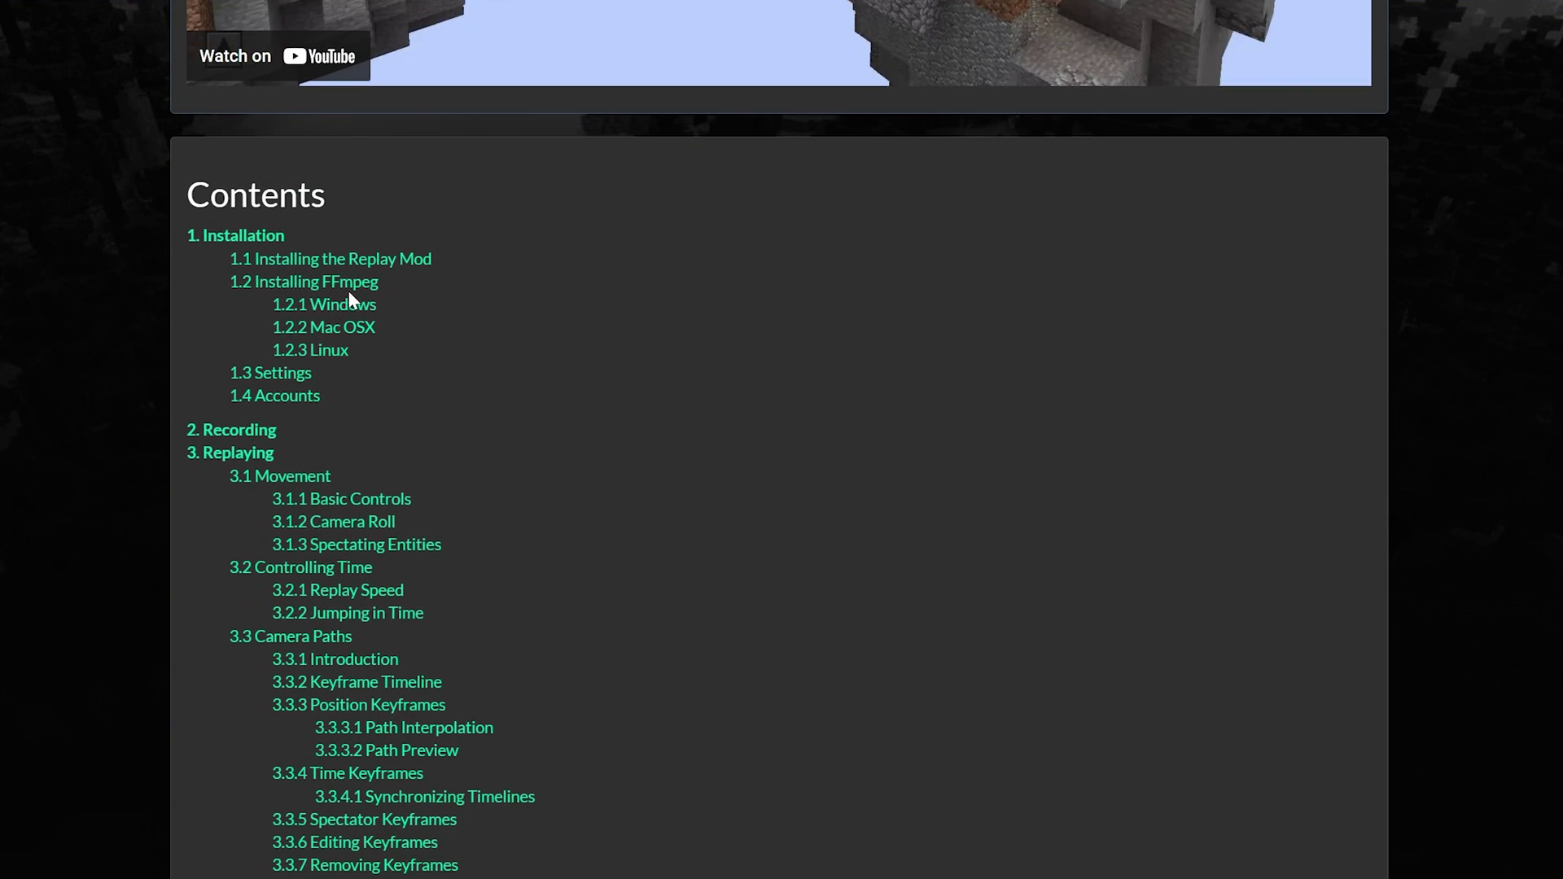
click(339, 284)
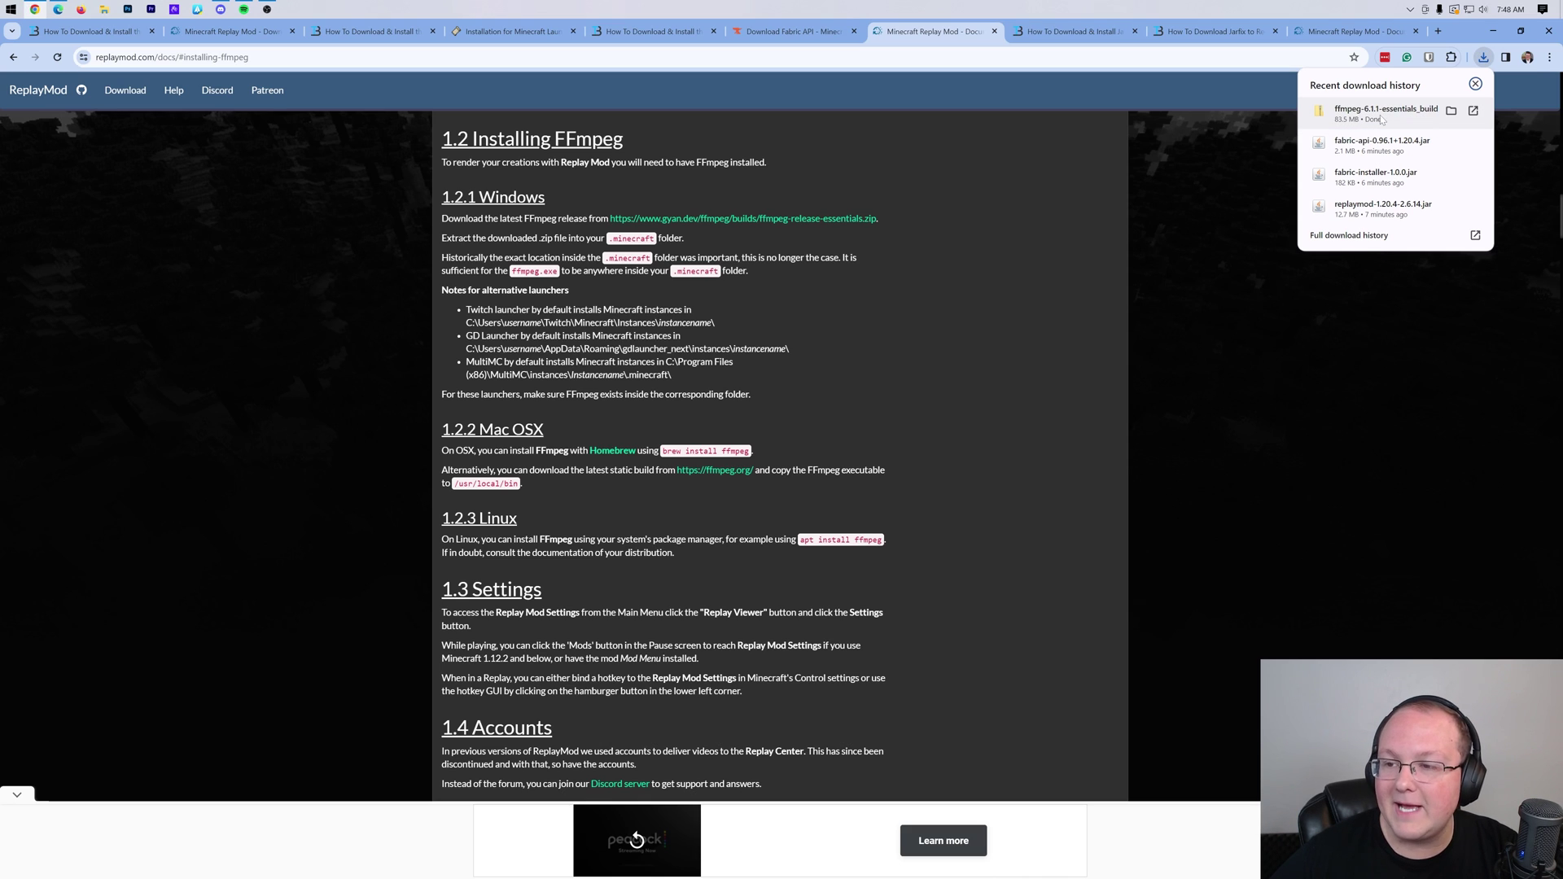
Step: Minimise the browser, open the Downloads folder in File Explorer and select ffmpeg-6.1.1-essentials_build.zip
click(1493, 31)
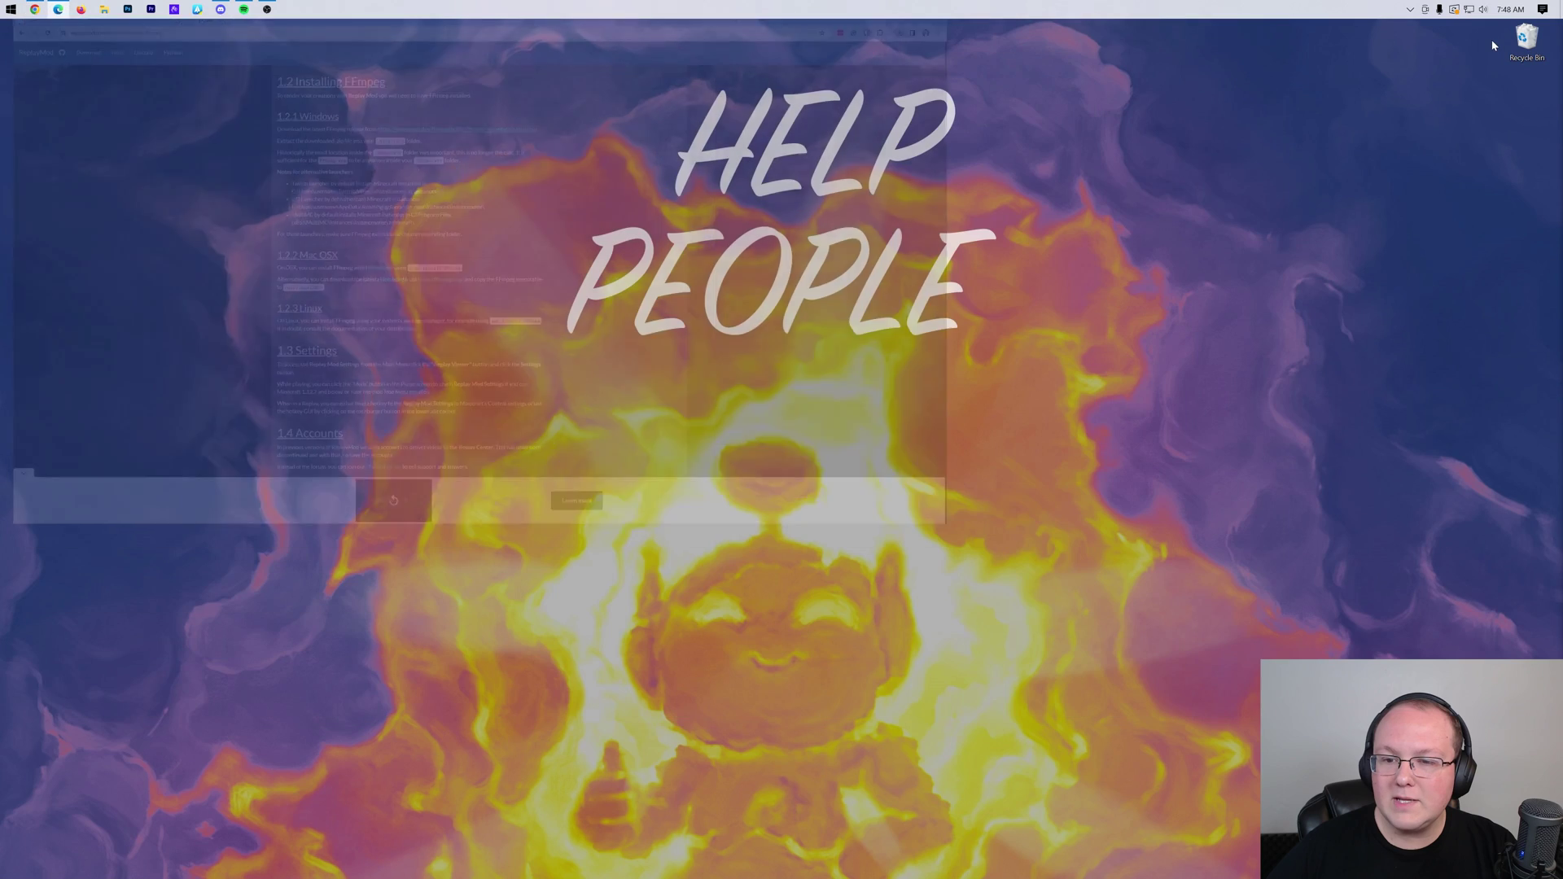
click(104, 9)
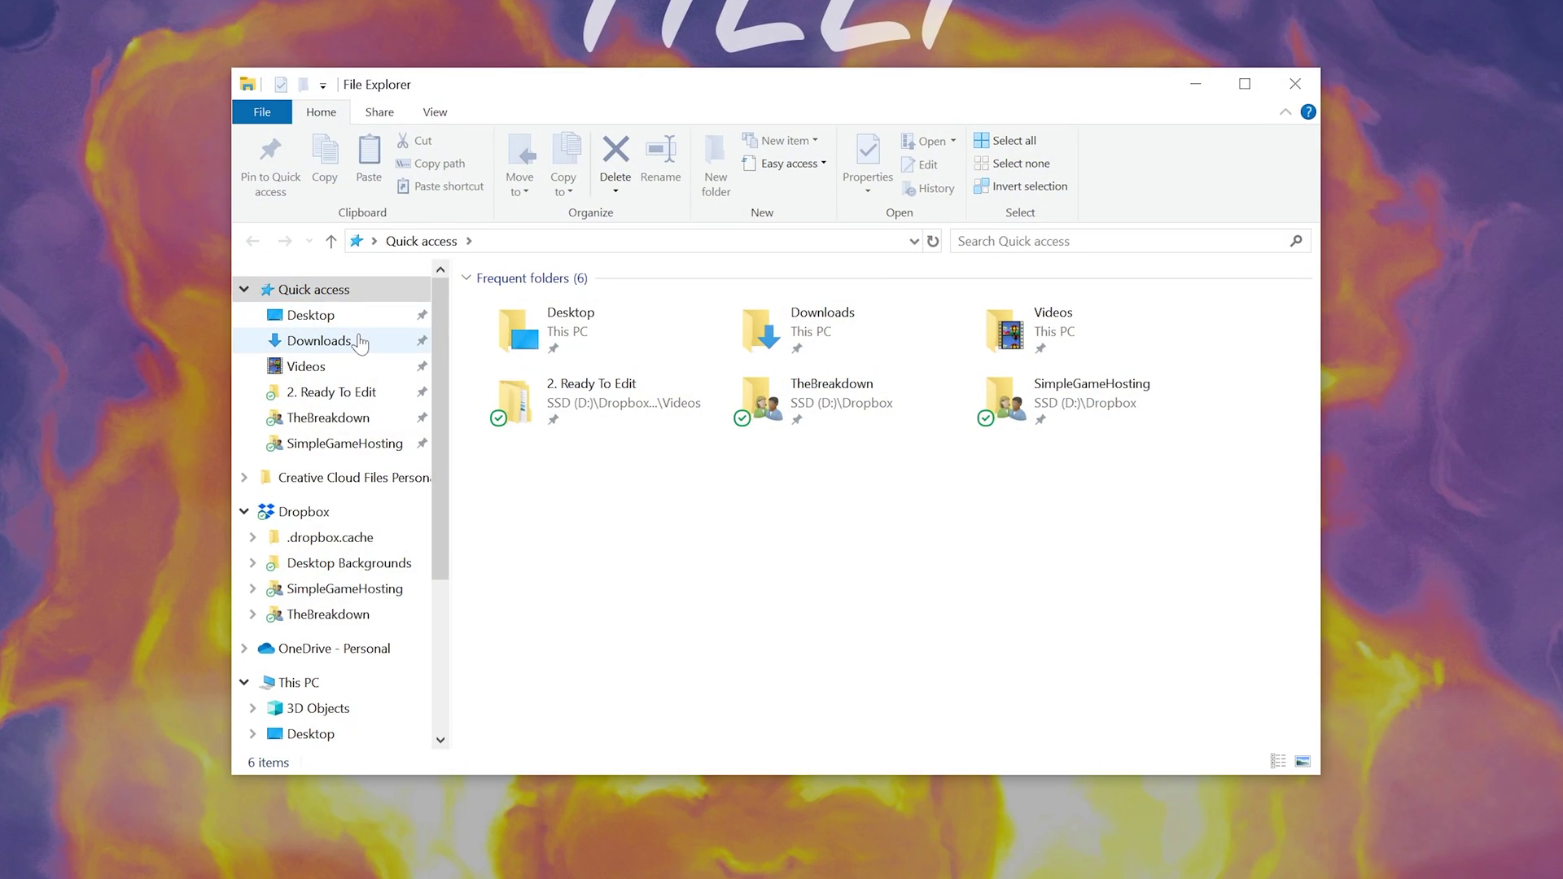
click(361, 341)
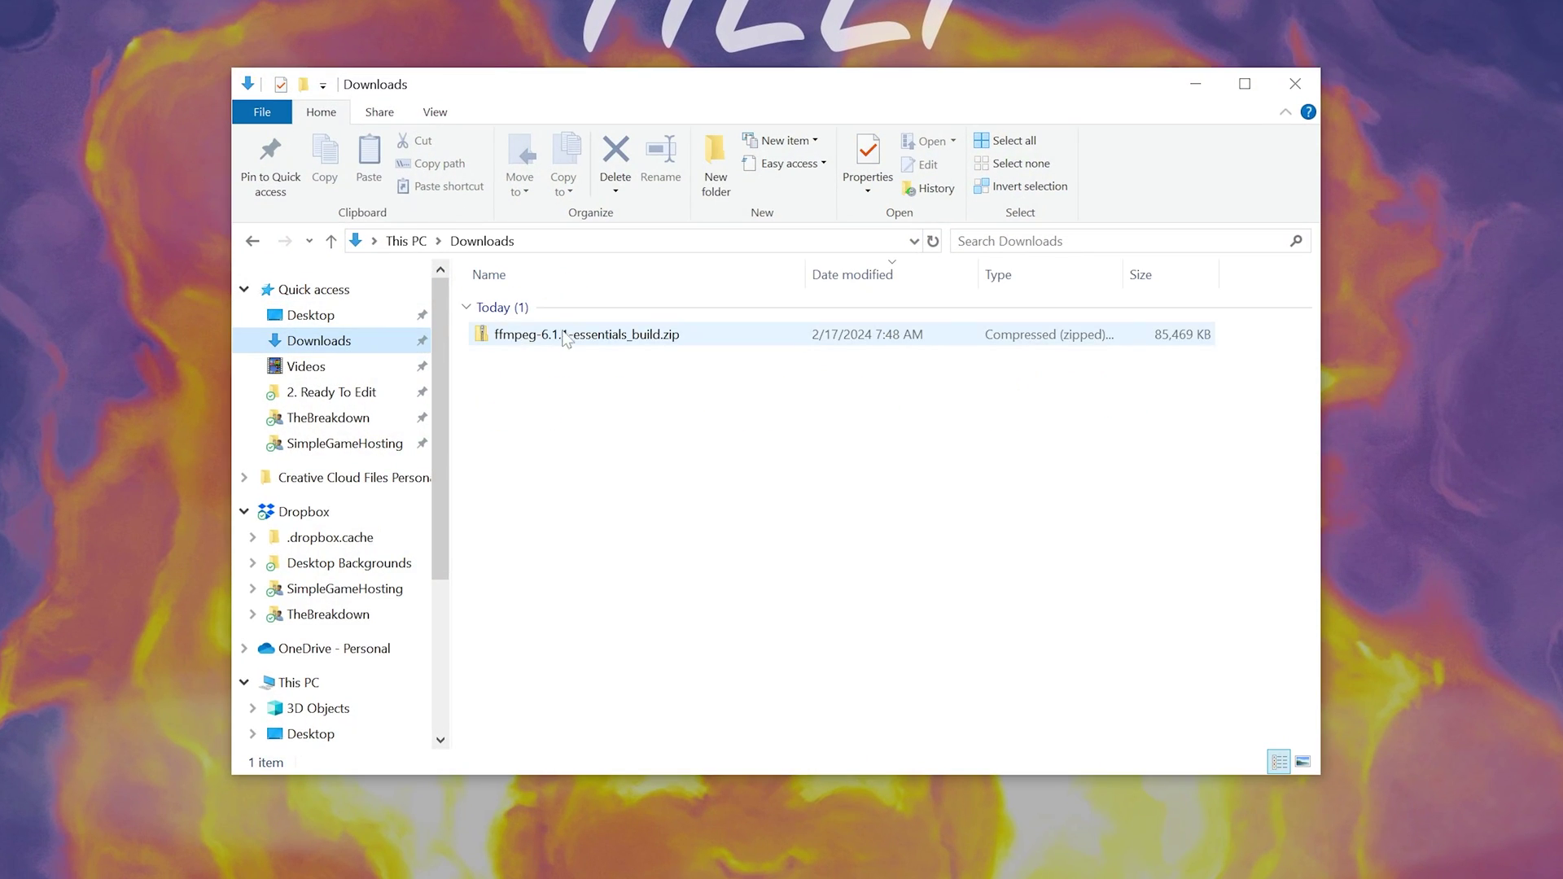
click(583, 335)
key(Delete)
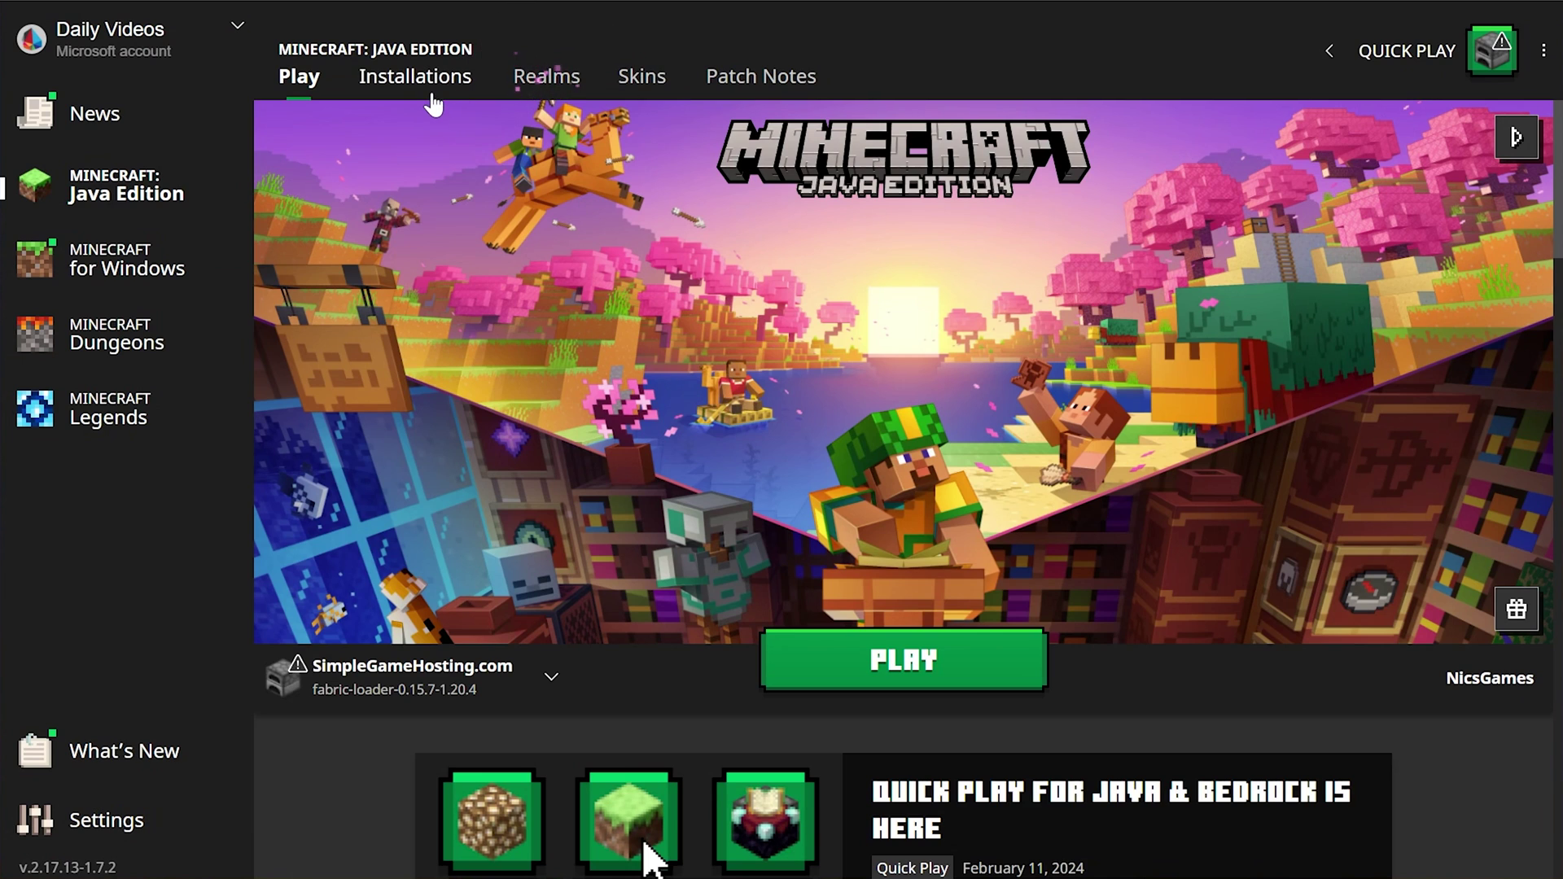
Step: Open the game folder of the fabric-loader-1.20.4 installation and move ffmpeg-6.1.1-essentials_build.zip from the desktop into .minecraft
click(435, 91)
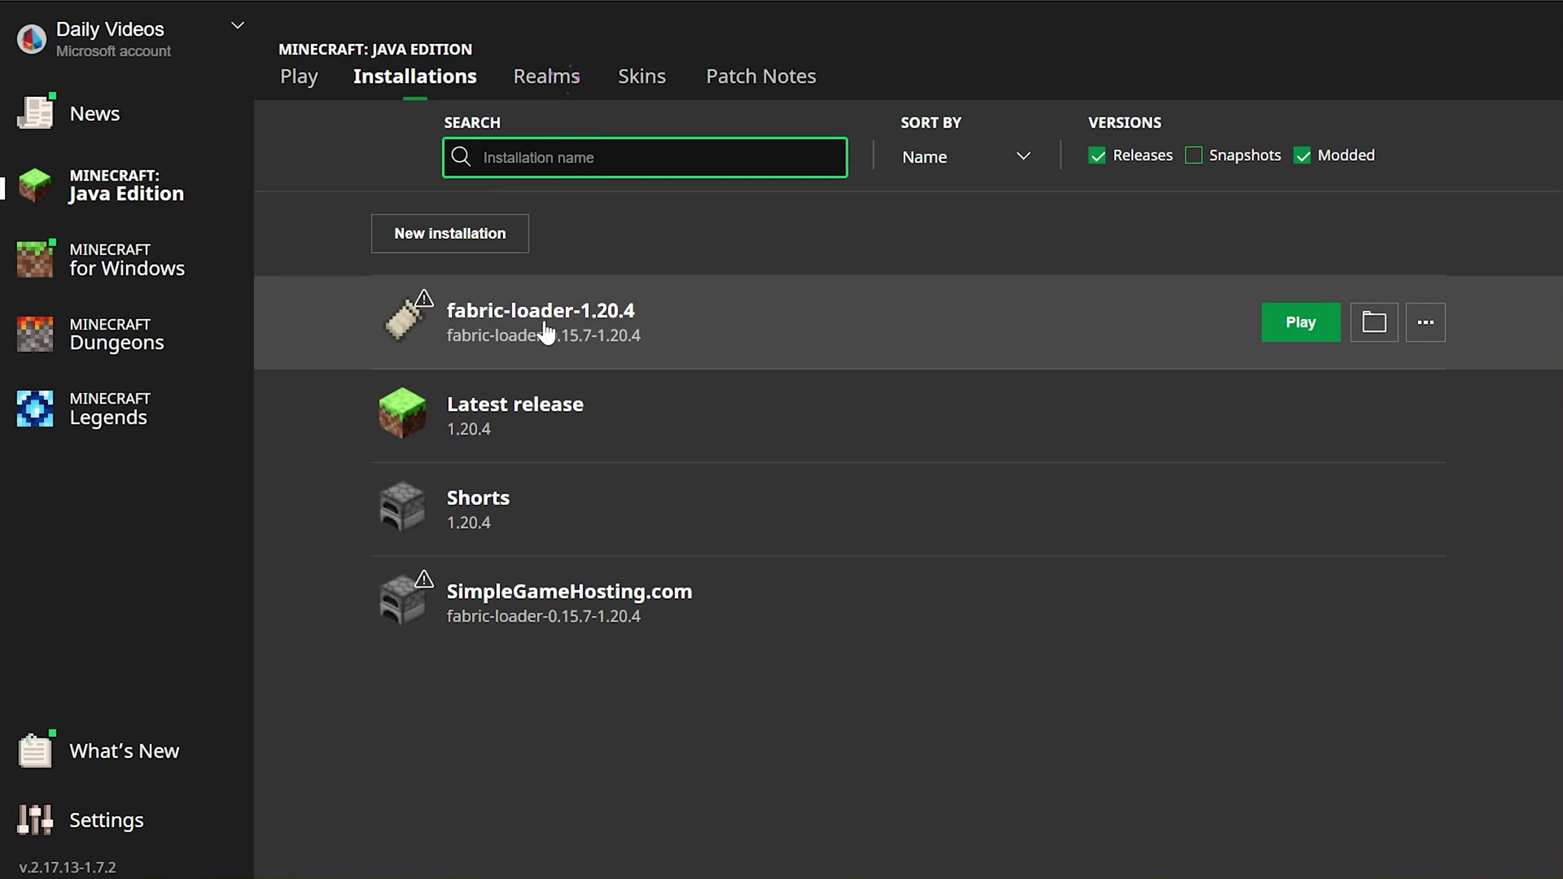
click(1384, 340)
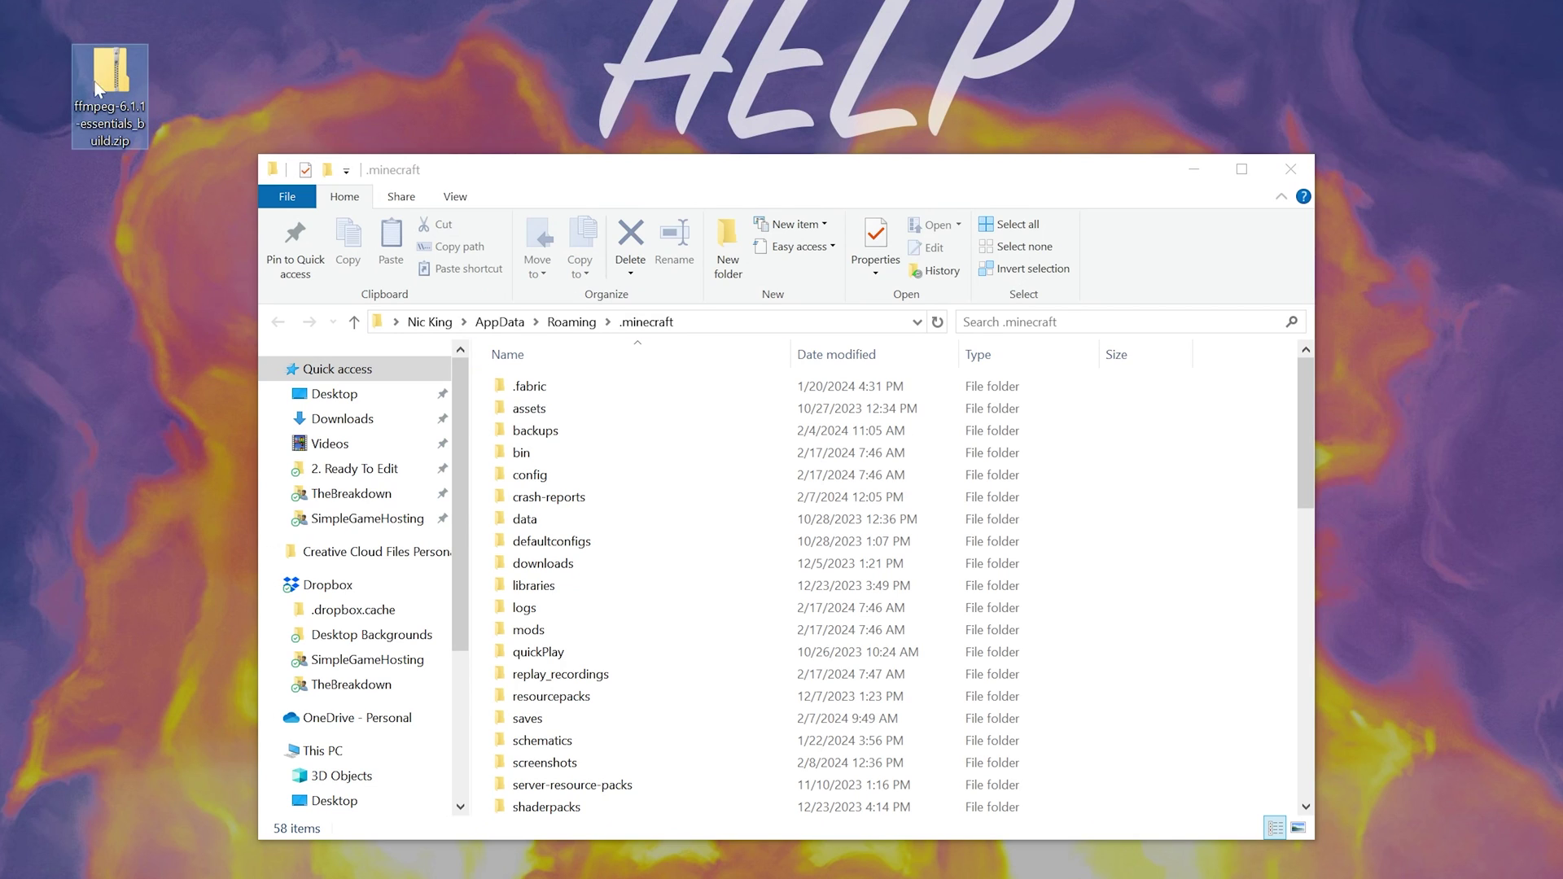
drag(98, 88, 1219, 475)
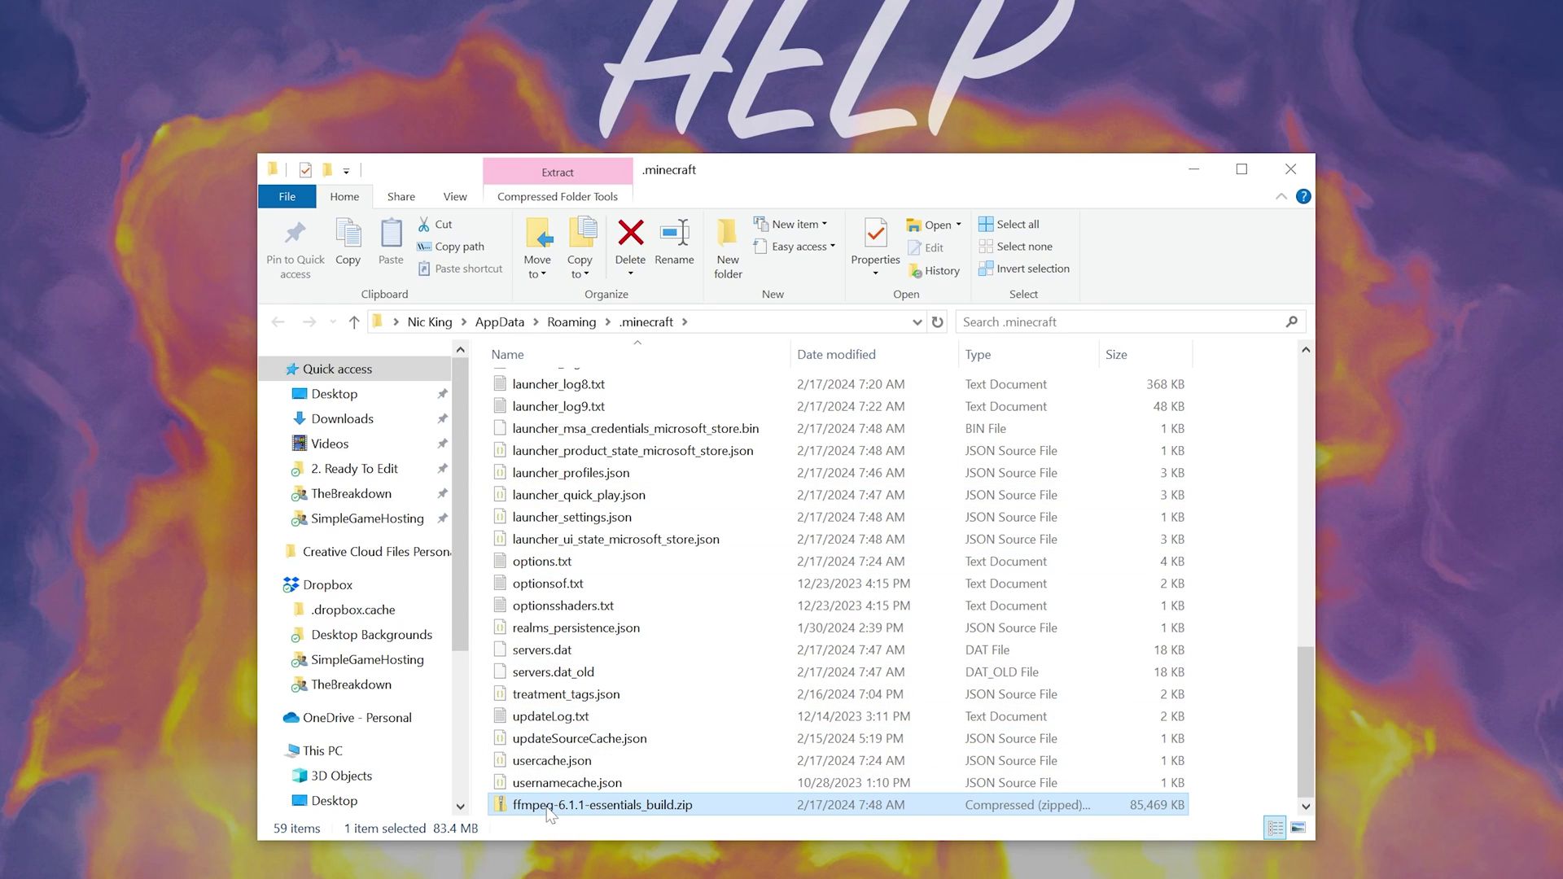
Step: Extract ffmpeg-6.1.1-essentials_build.zip to its default folder inside .minecraft and launch the fabric-loader-1.20.4 installation
right_click(549, 812)
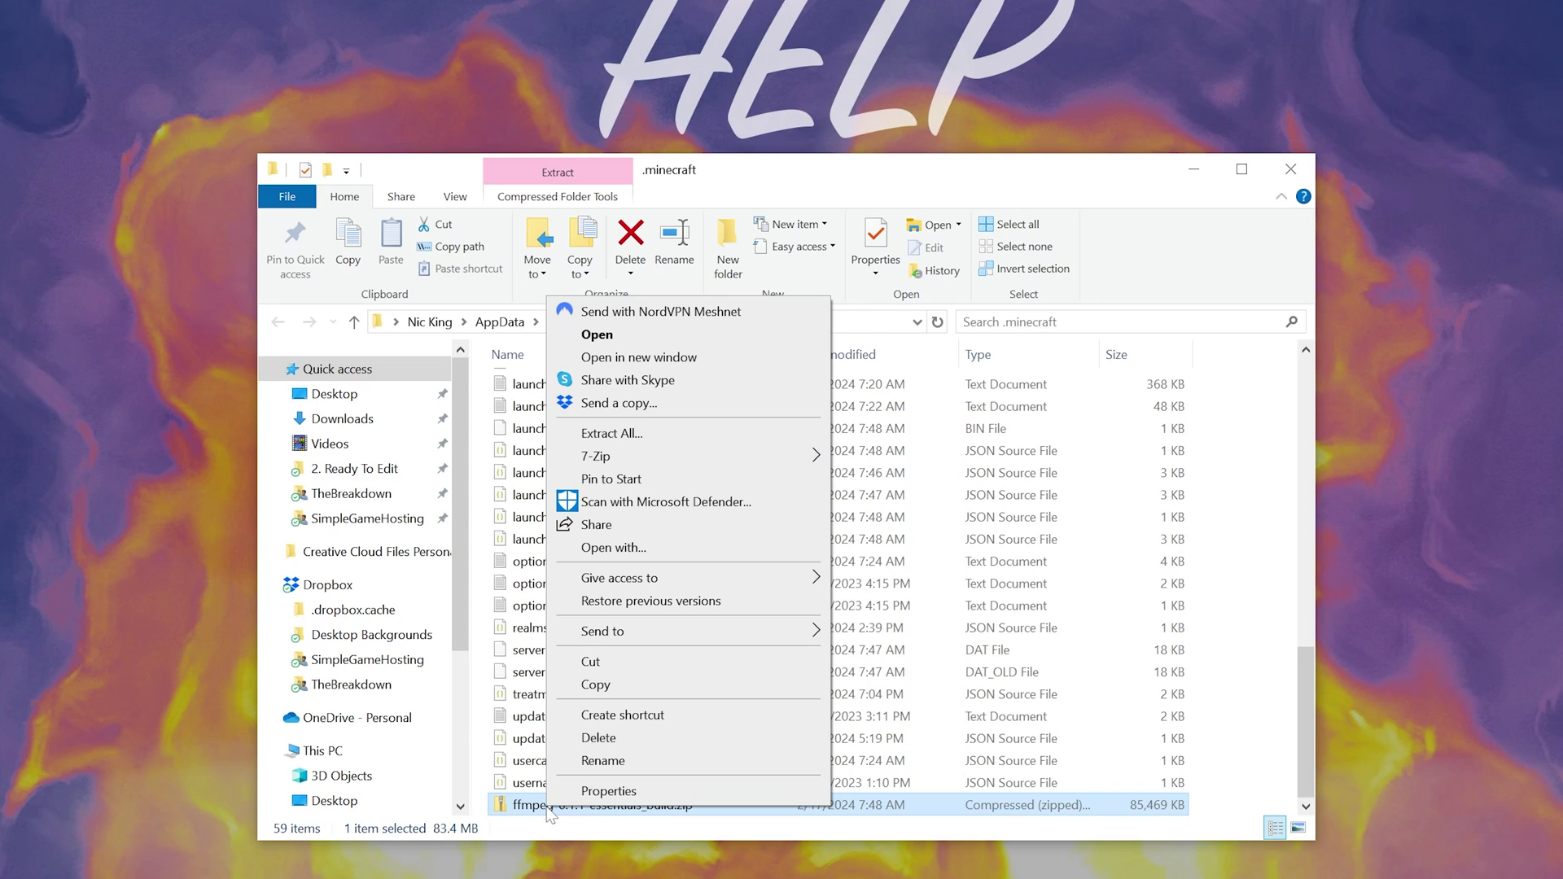
click(611, 433)
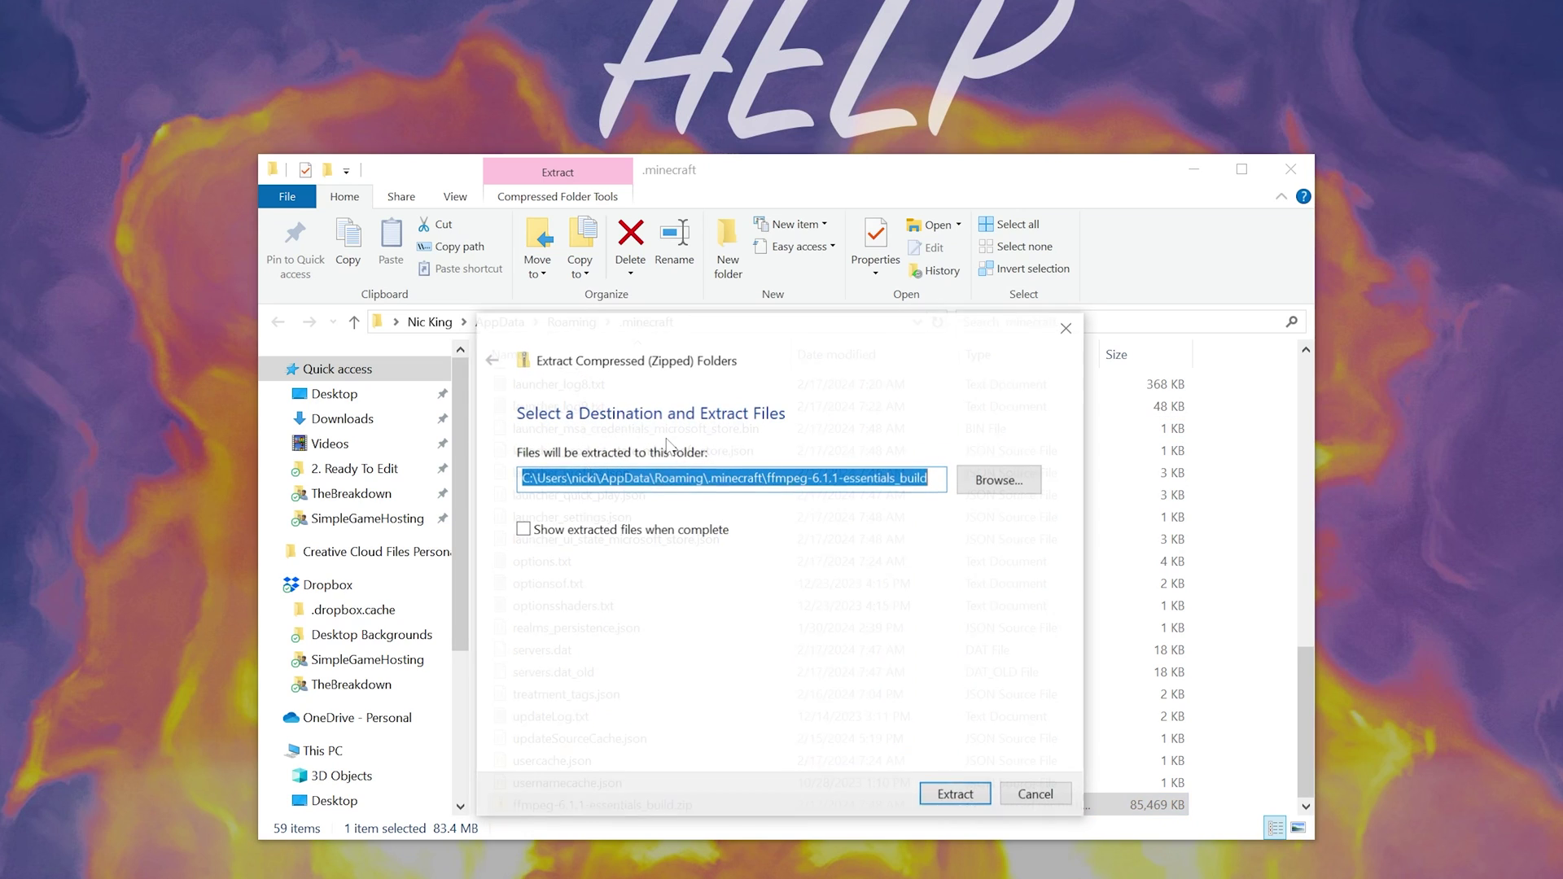
click(968, 801)
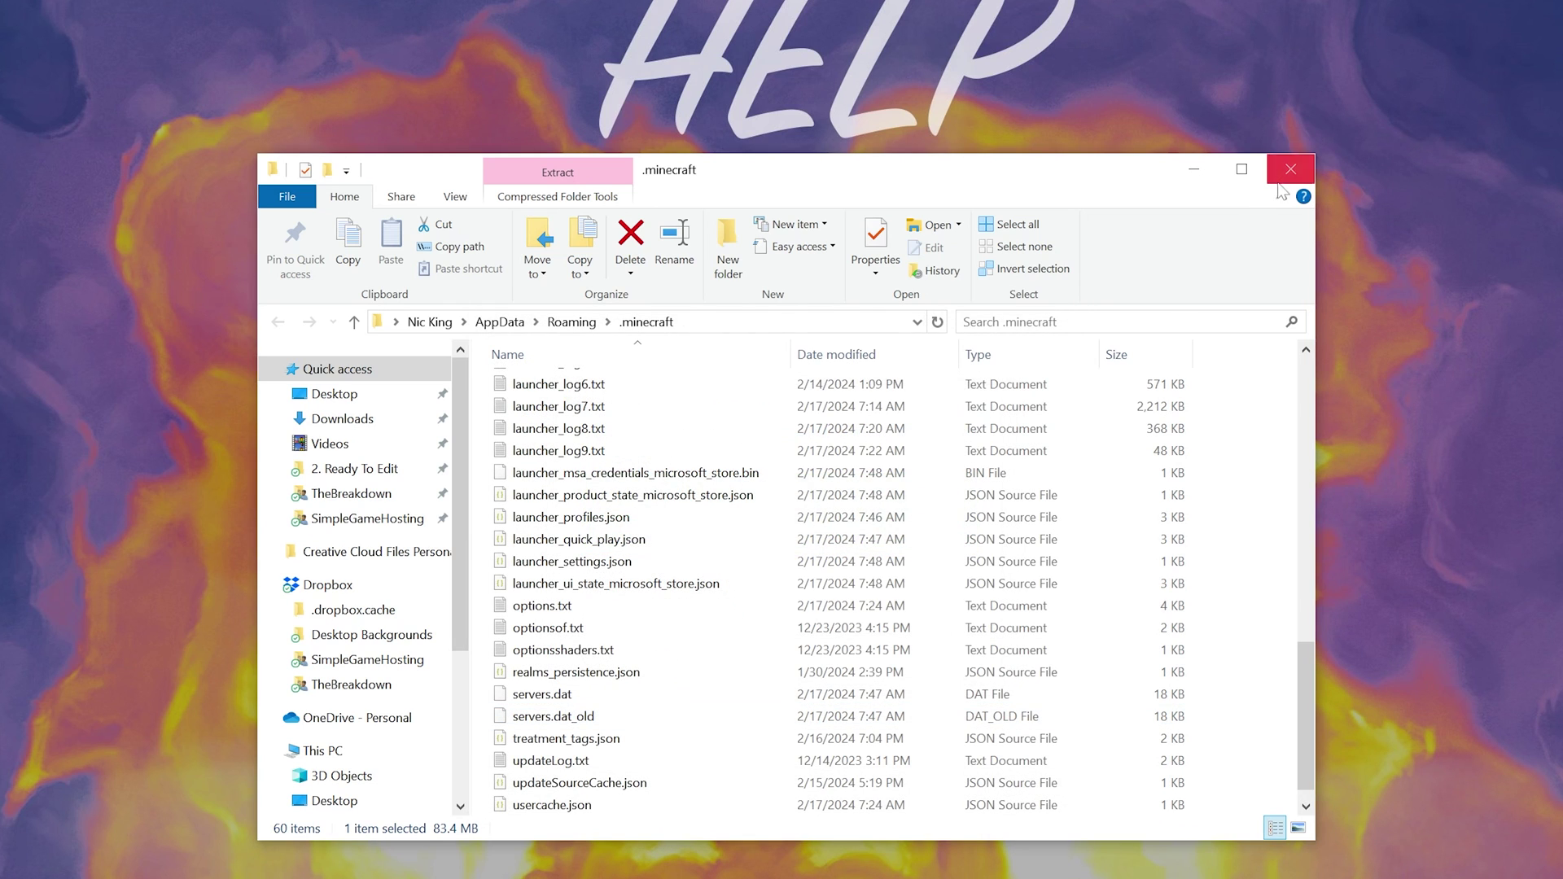
click(1281, 180)
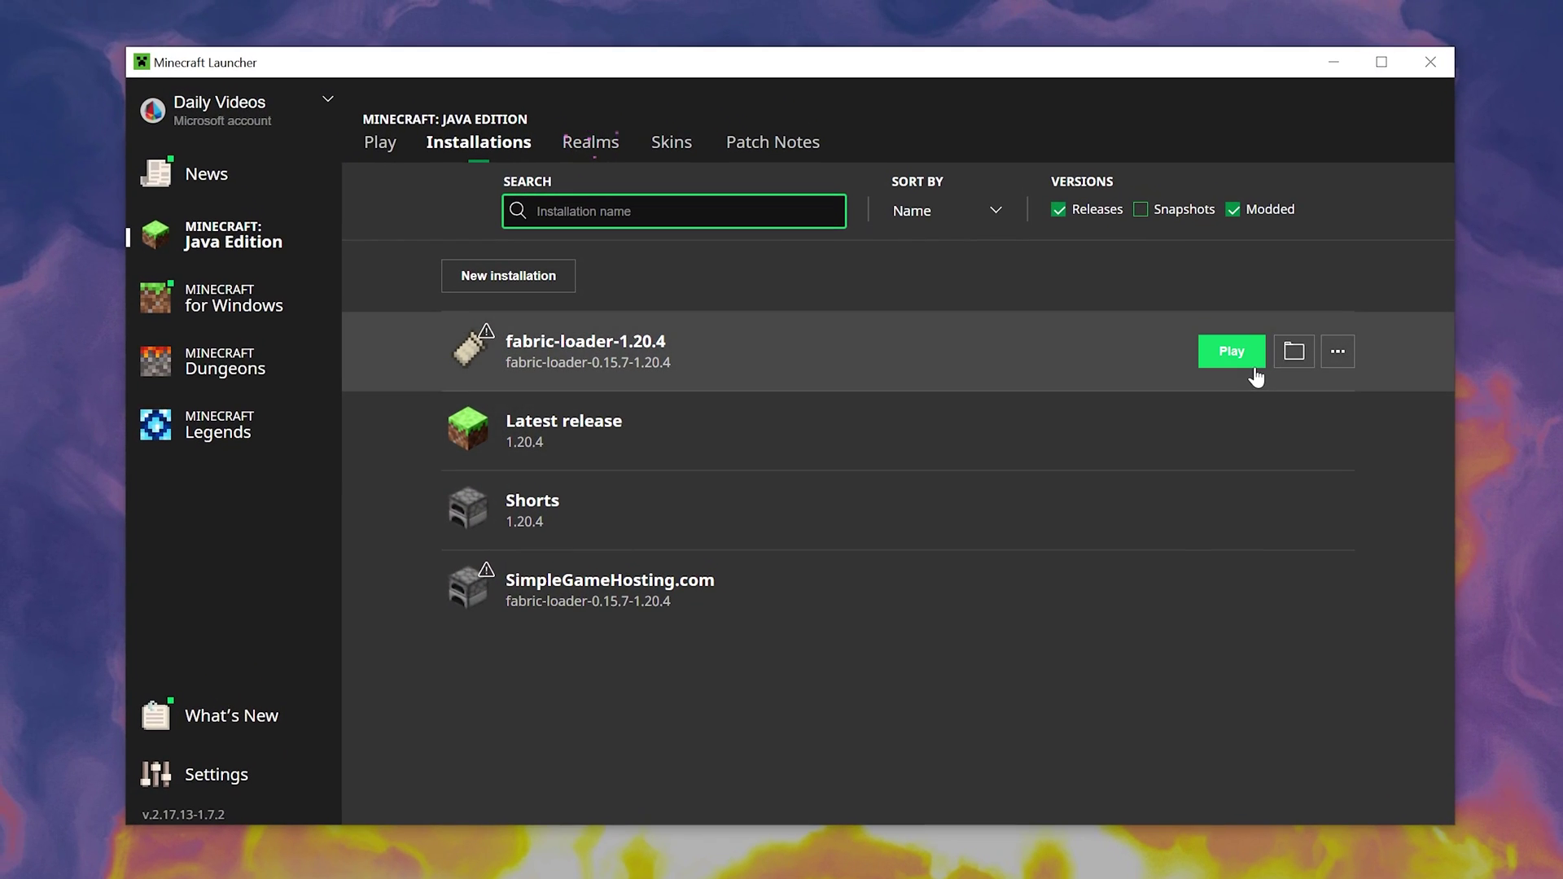
click(1229, 361)
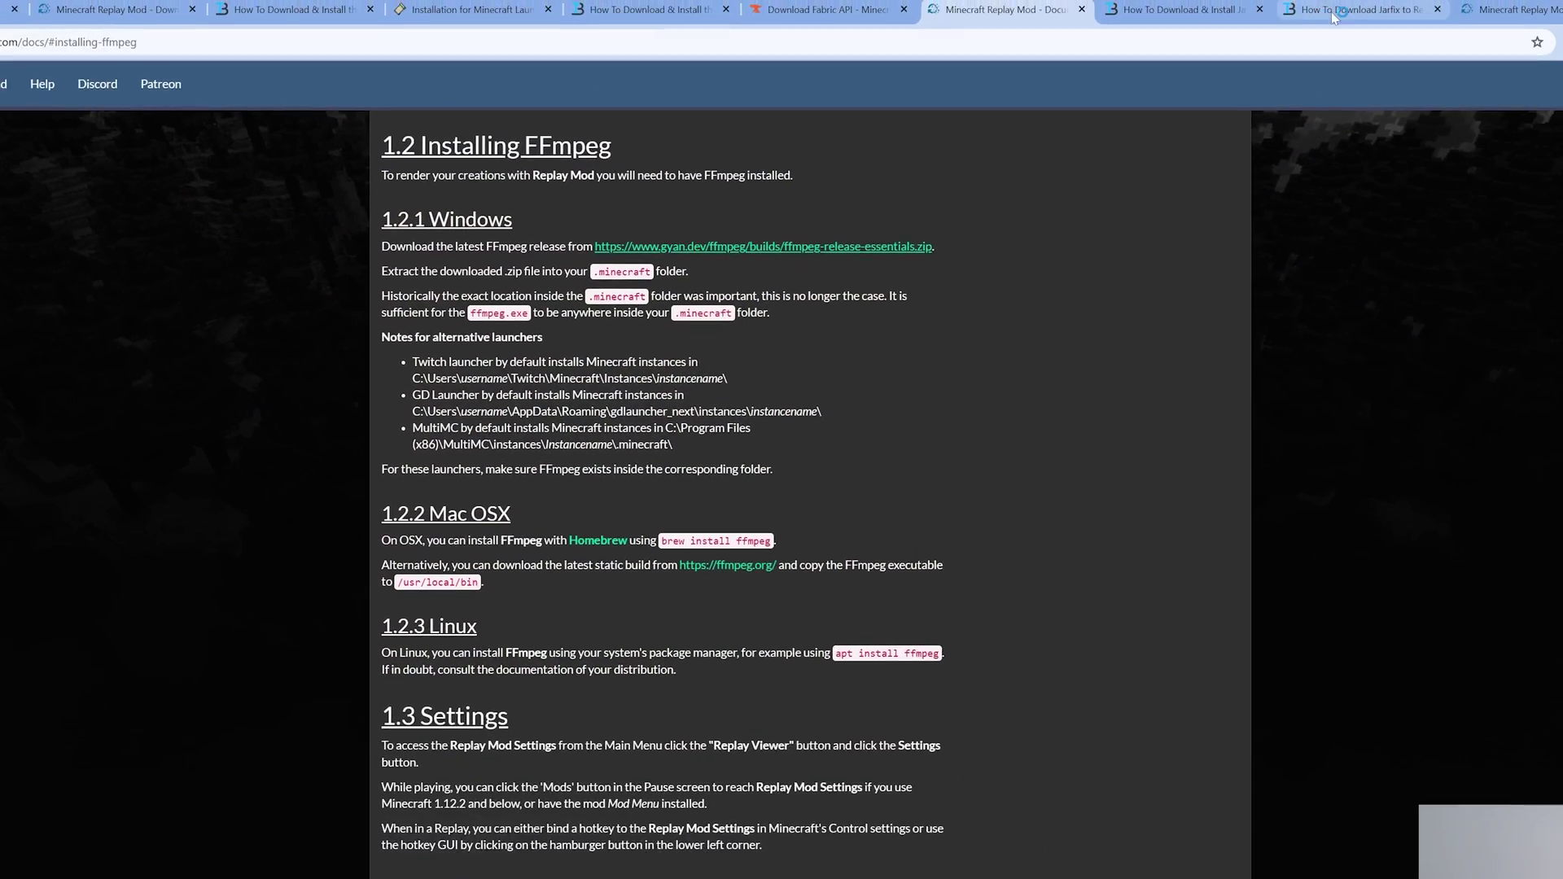
Step: Switch to the Replay Mod documentation in Chrome and look through its tutorial video and table of contents on replaying, rendering and troubleshooting
click(1368, 31)
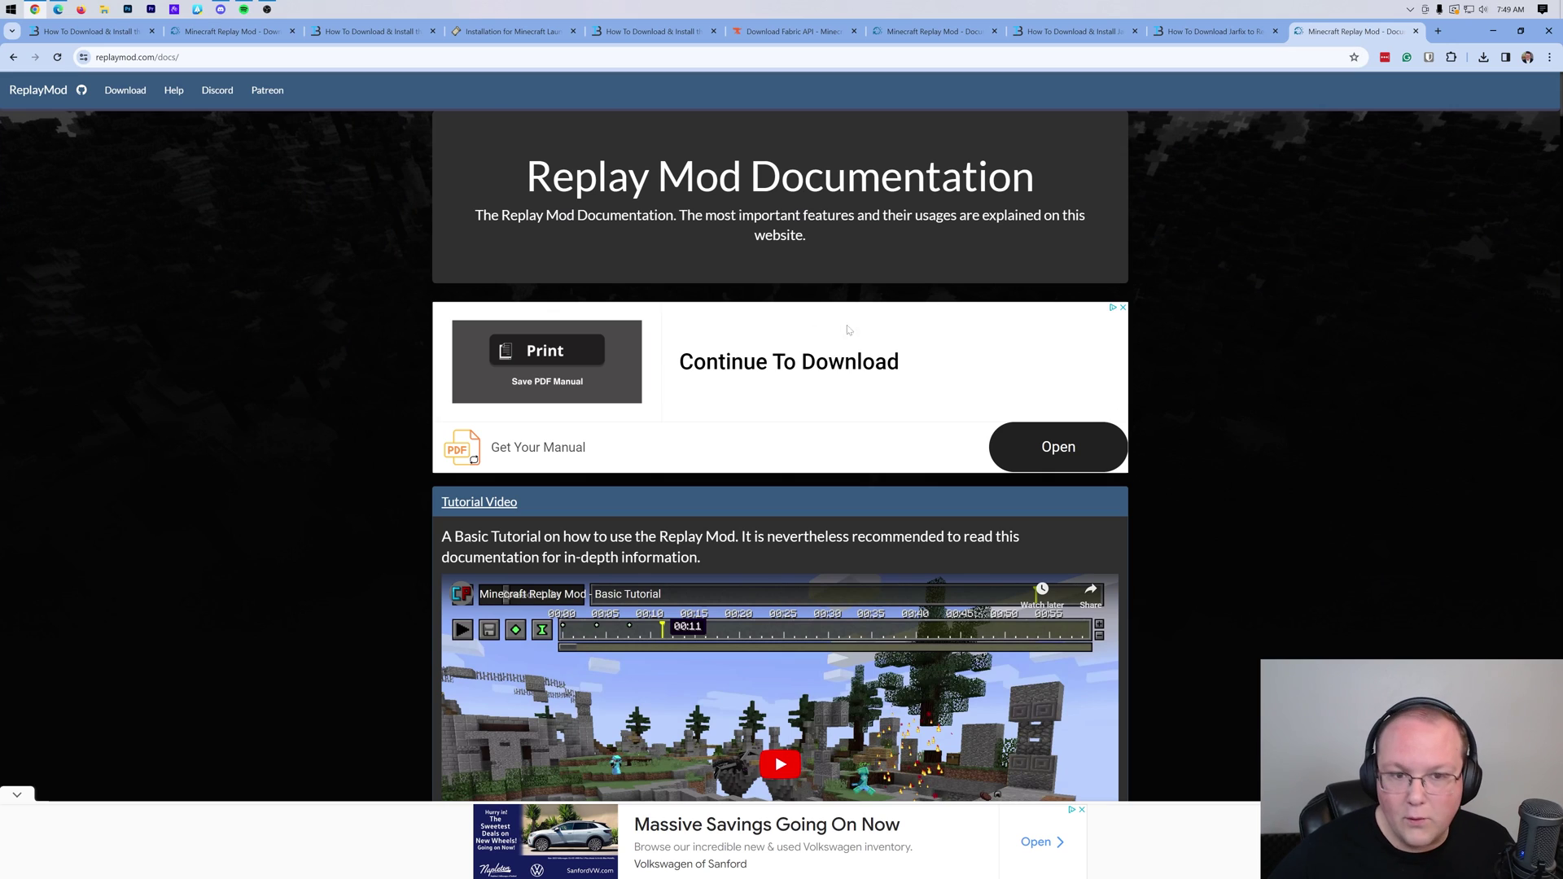
scroll(921, 323, down, 20)
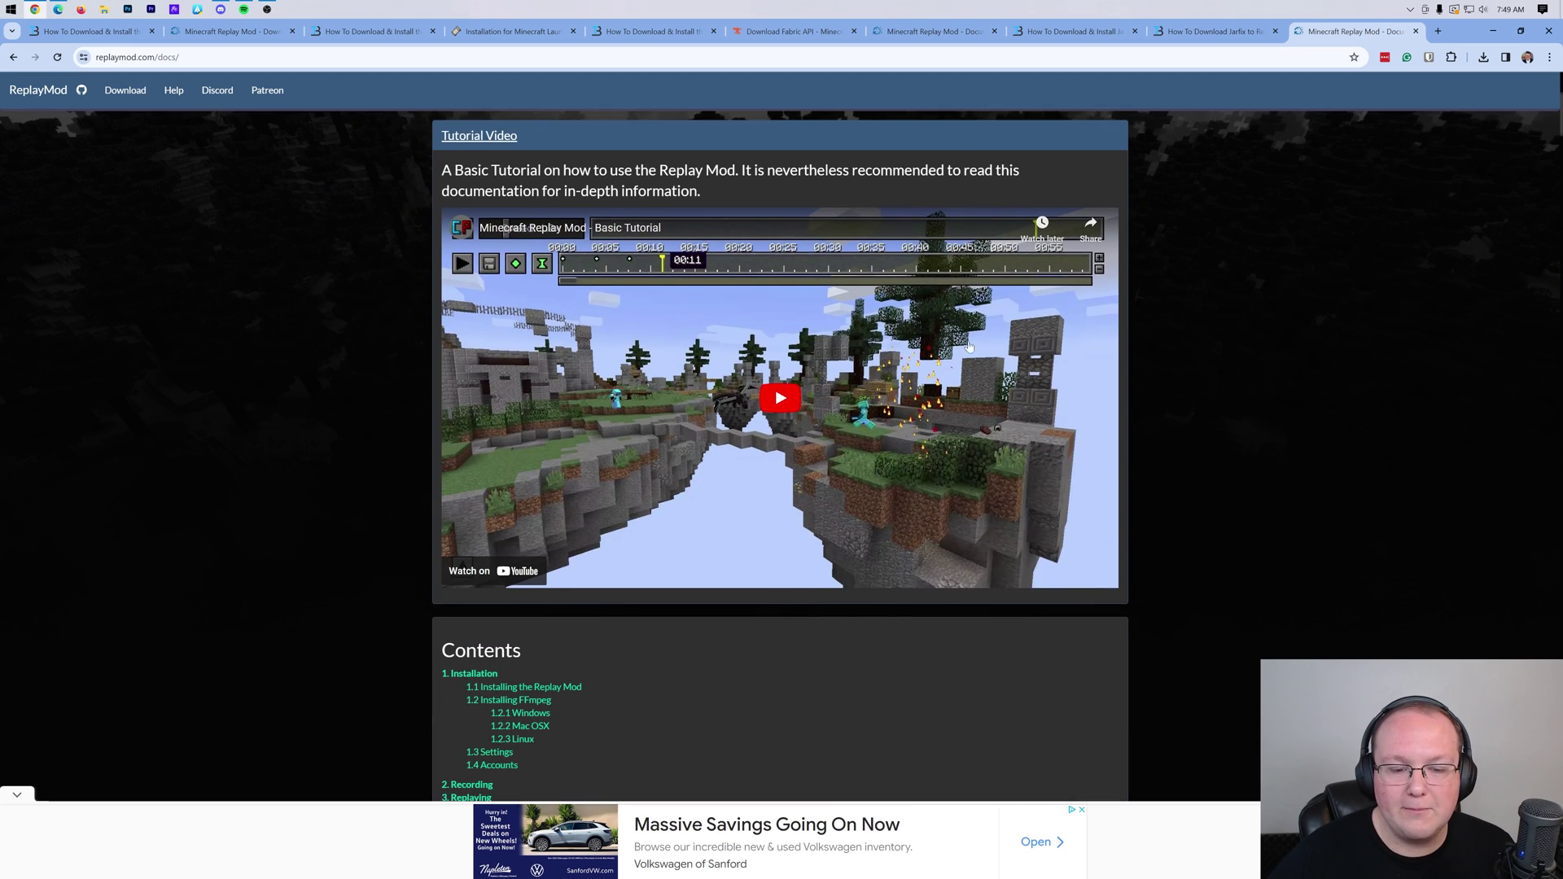
scroll(674, 423, up, 3)
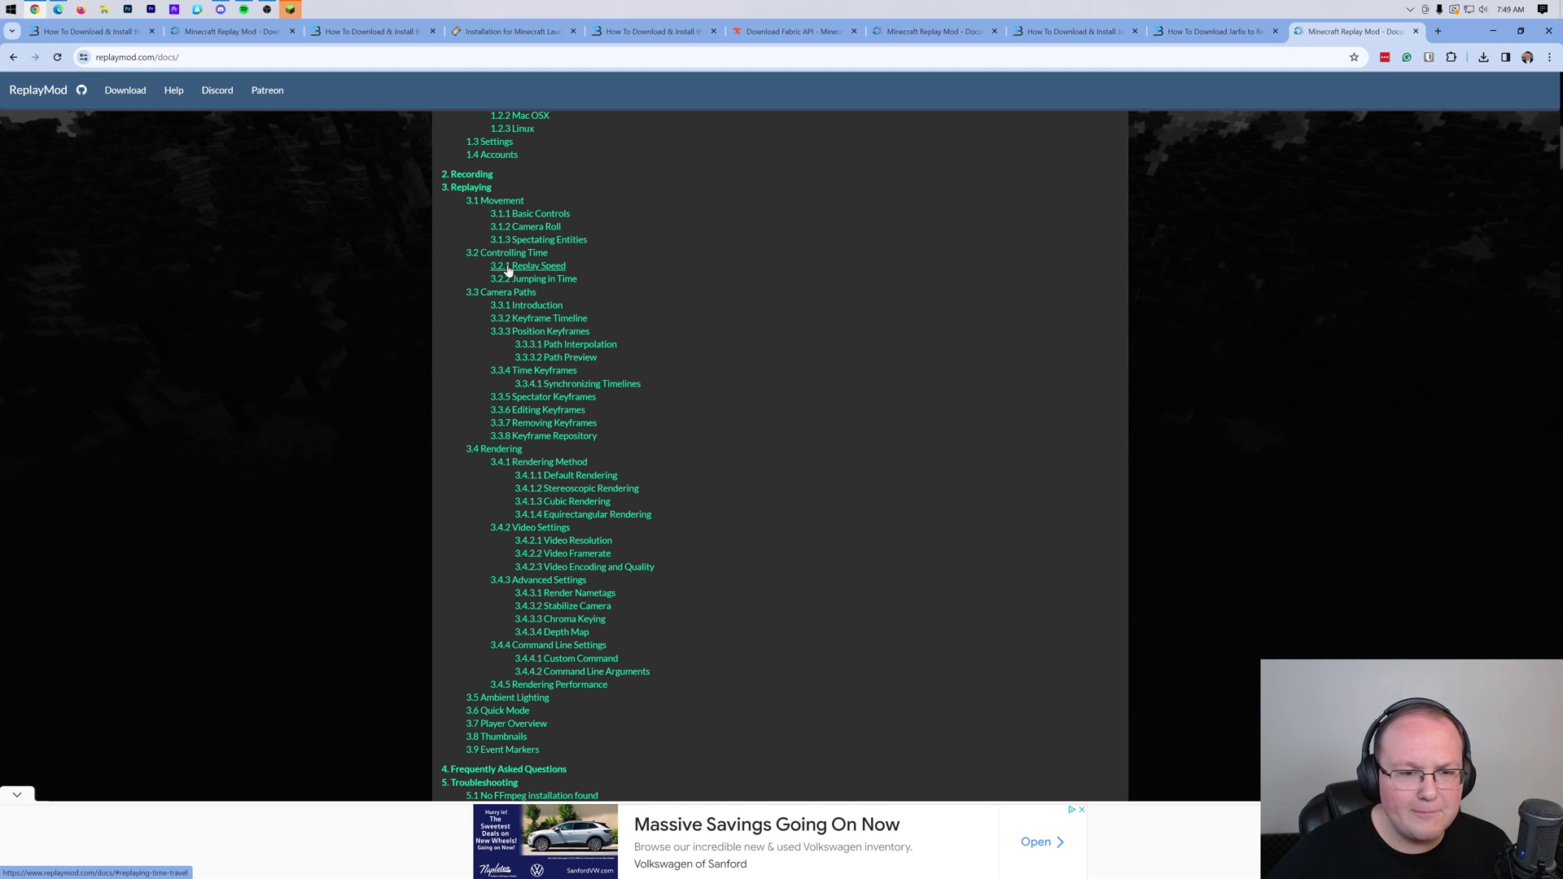
scroll(570, 342, down, 4)
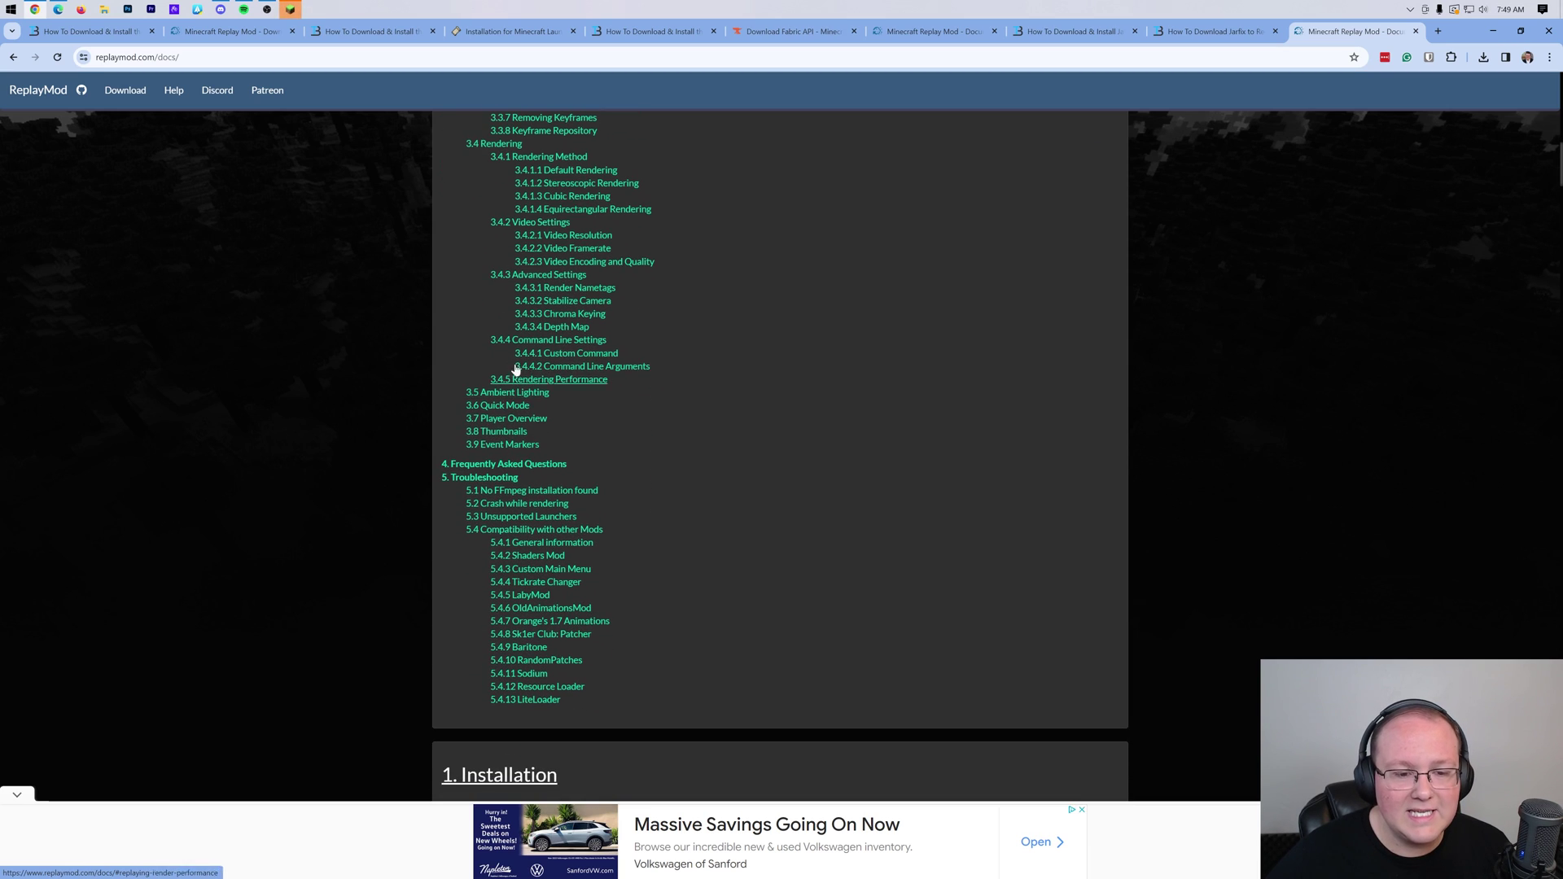
scroll(590, 359, down, 1)
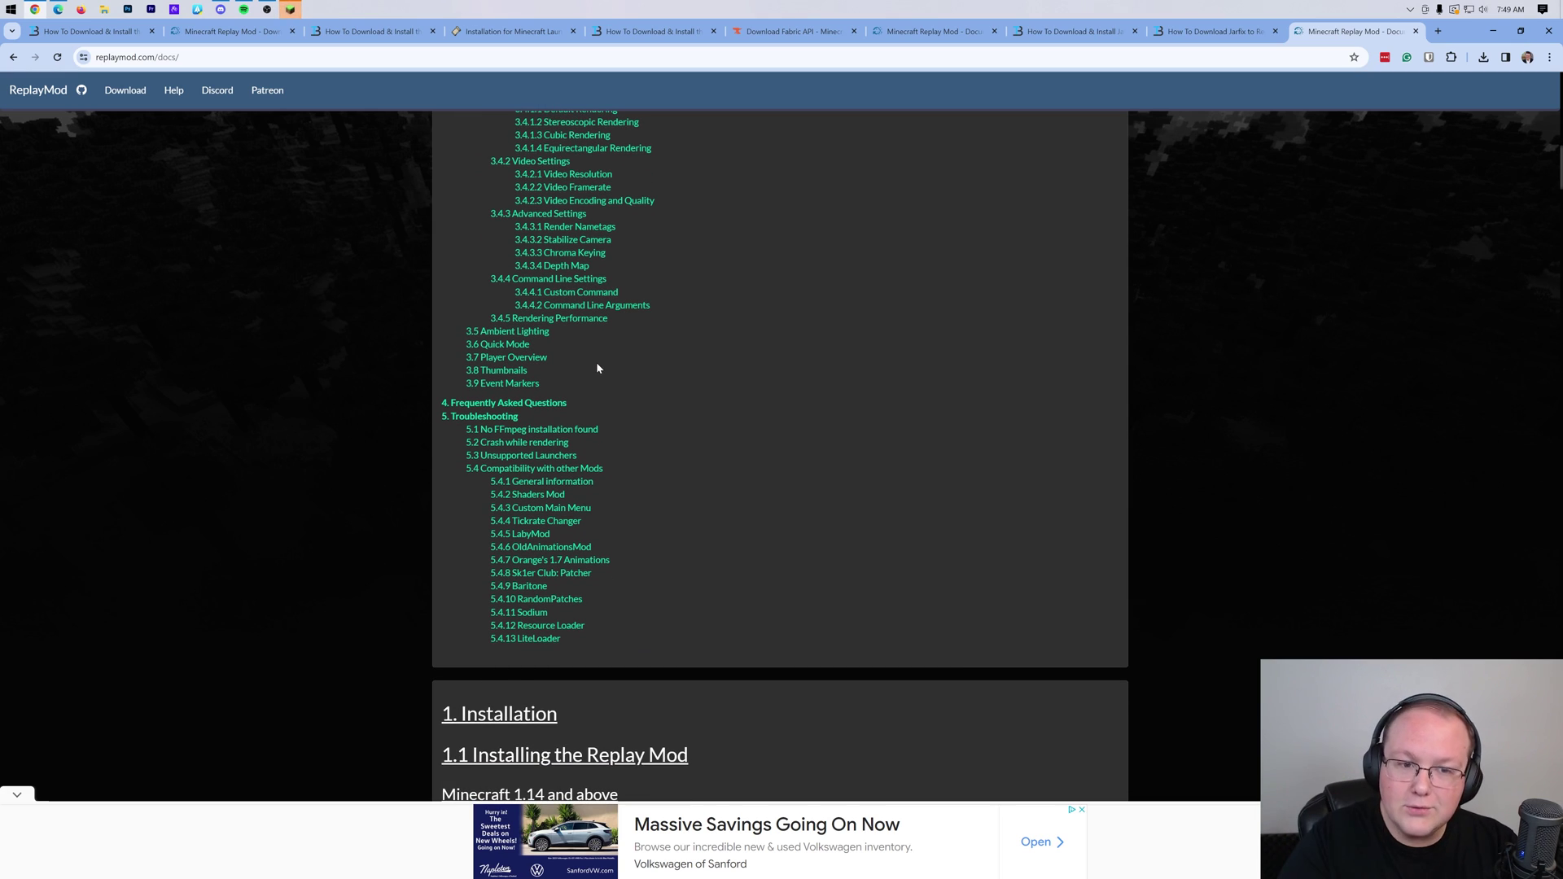
scroll(597, 368, up, 3)
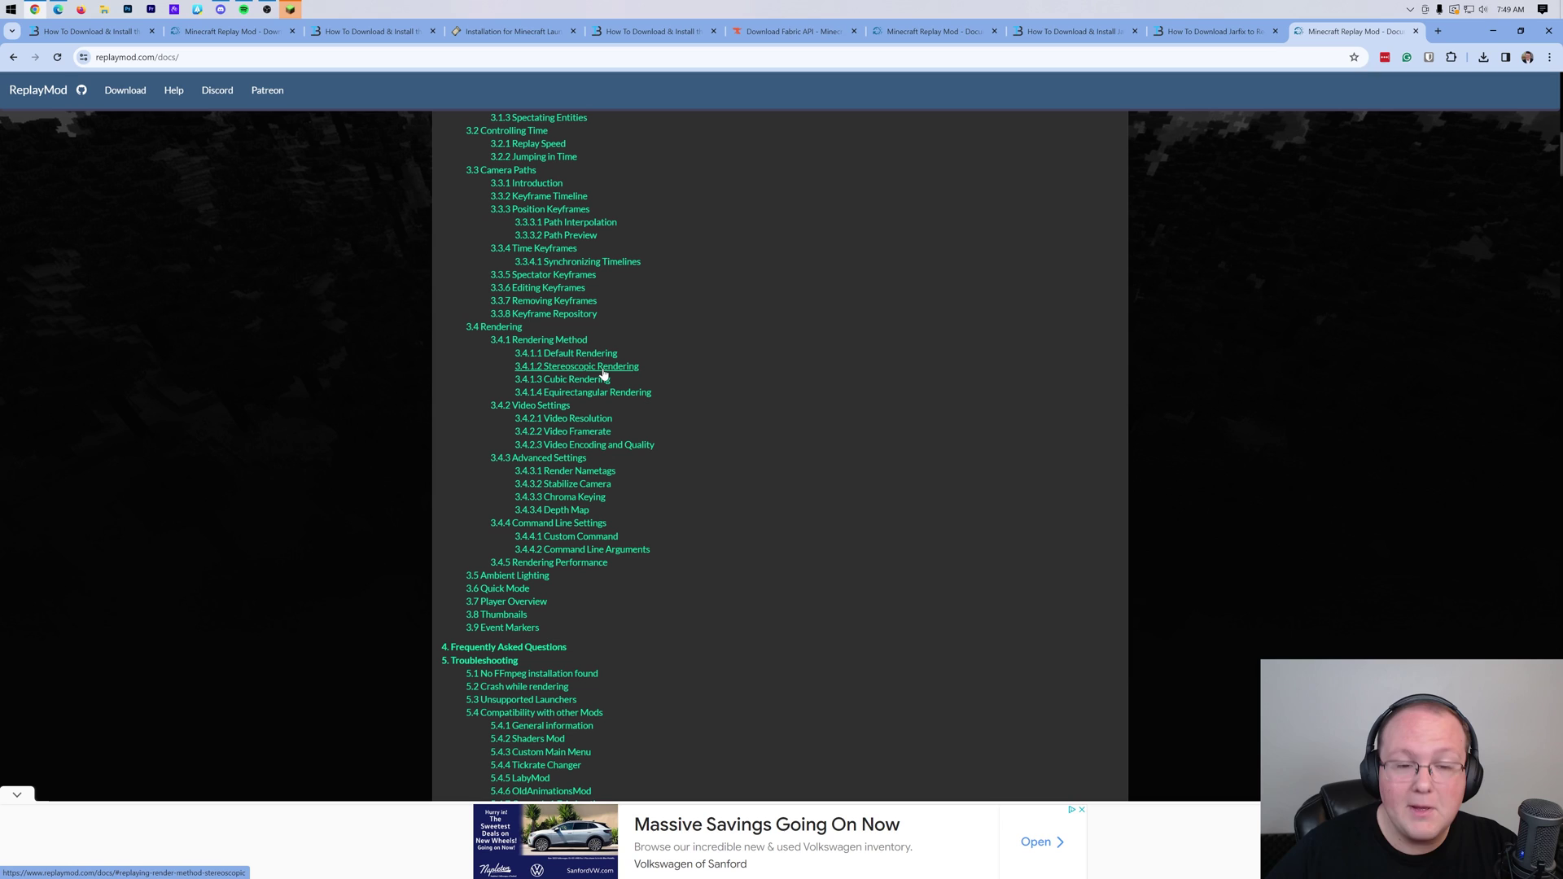
scroll(603, 374, up, 6)
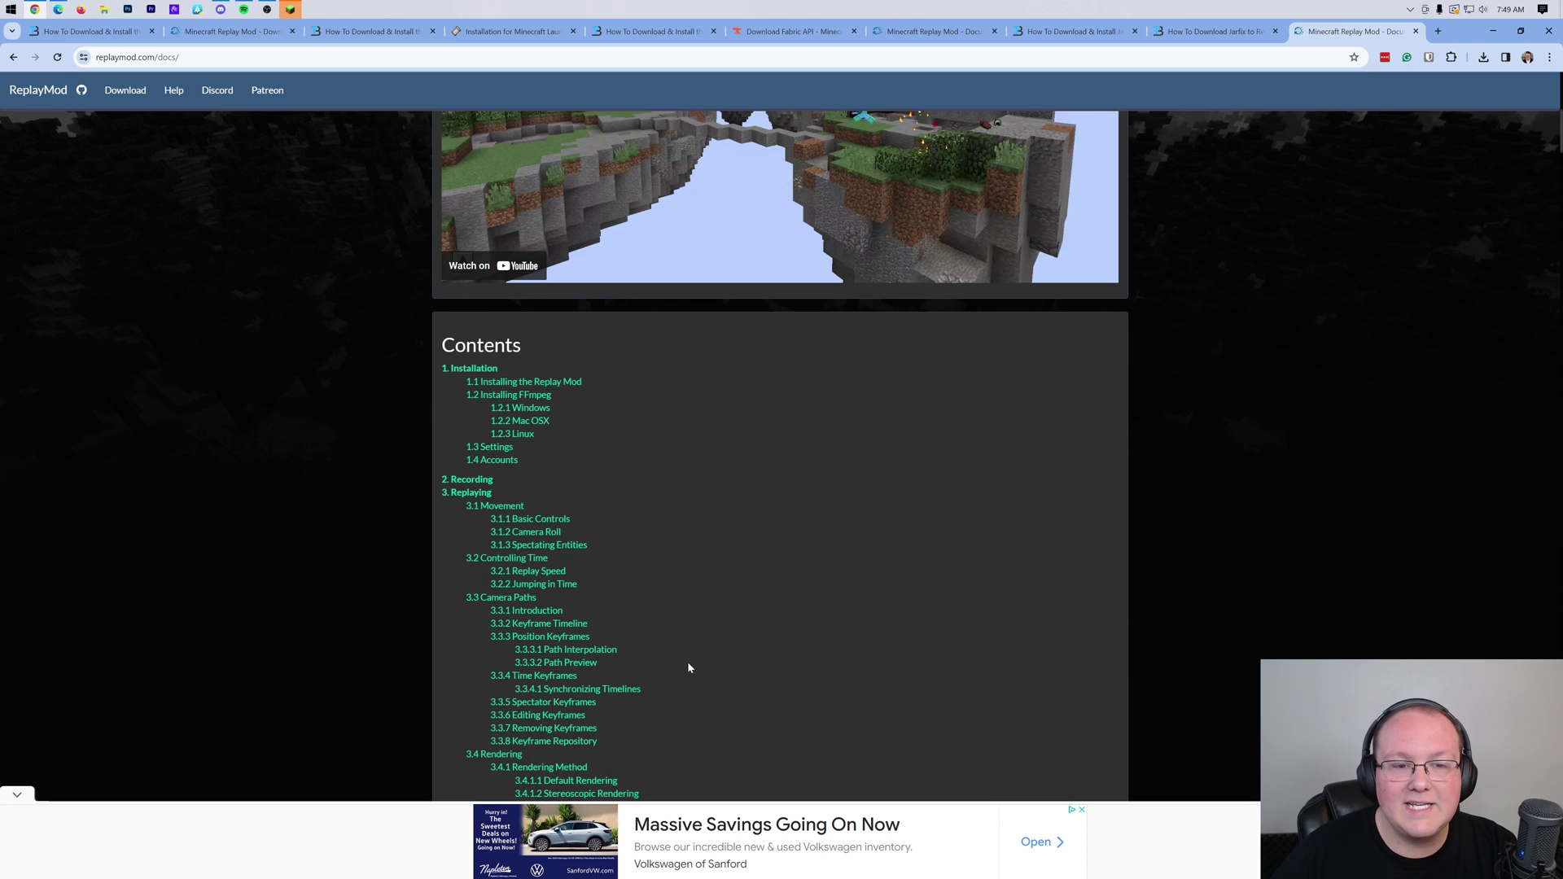
scroll(720, 554, up, 8)
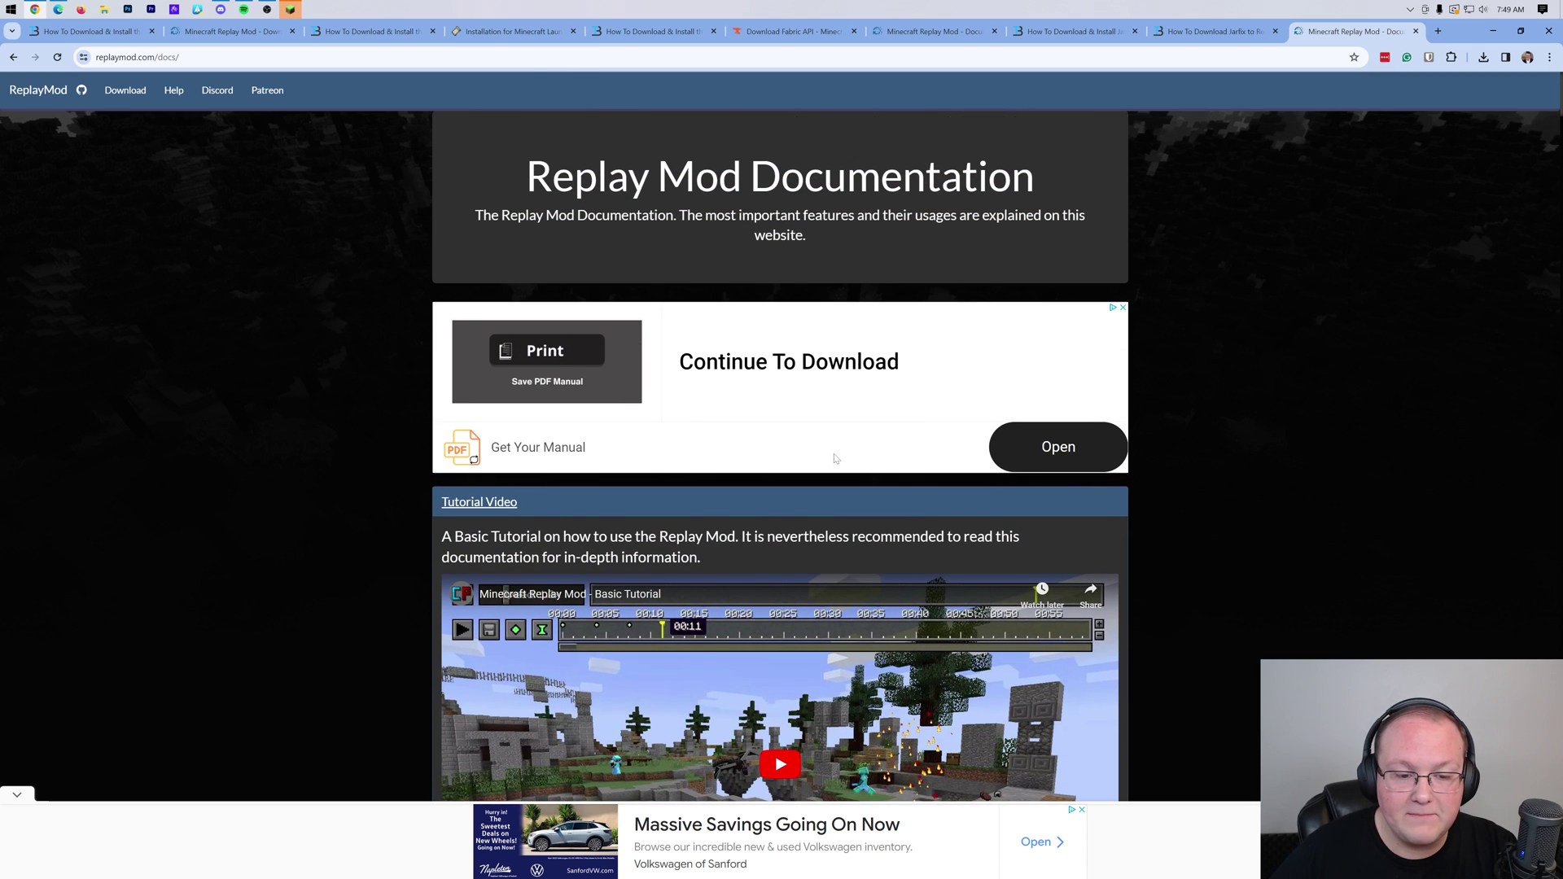
Step: Return to Minecraft, load the replay 2024_02_17_07_47_07 from the Replay Viewer and pause its playback
click(1496, 31)
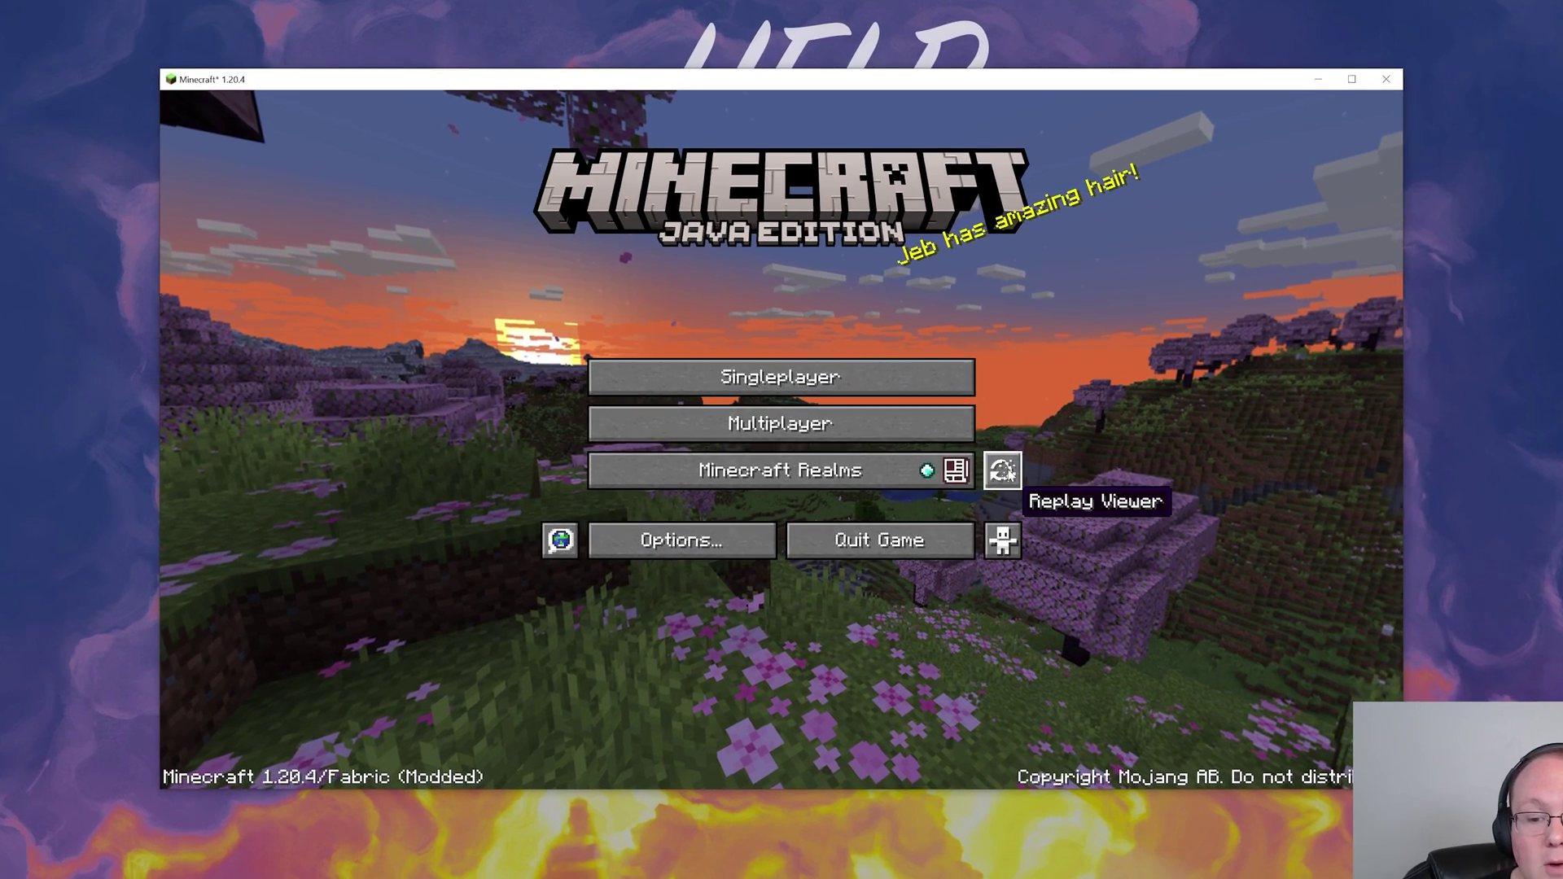
click(1002, 470)
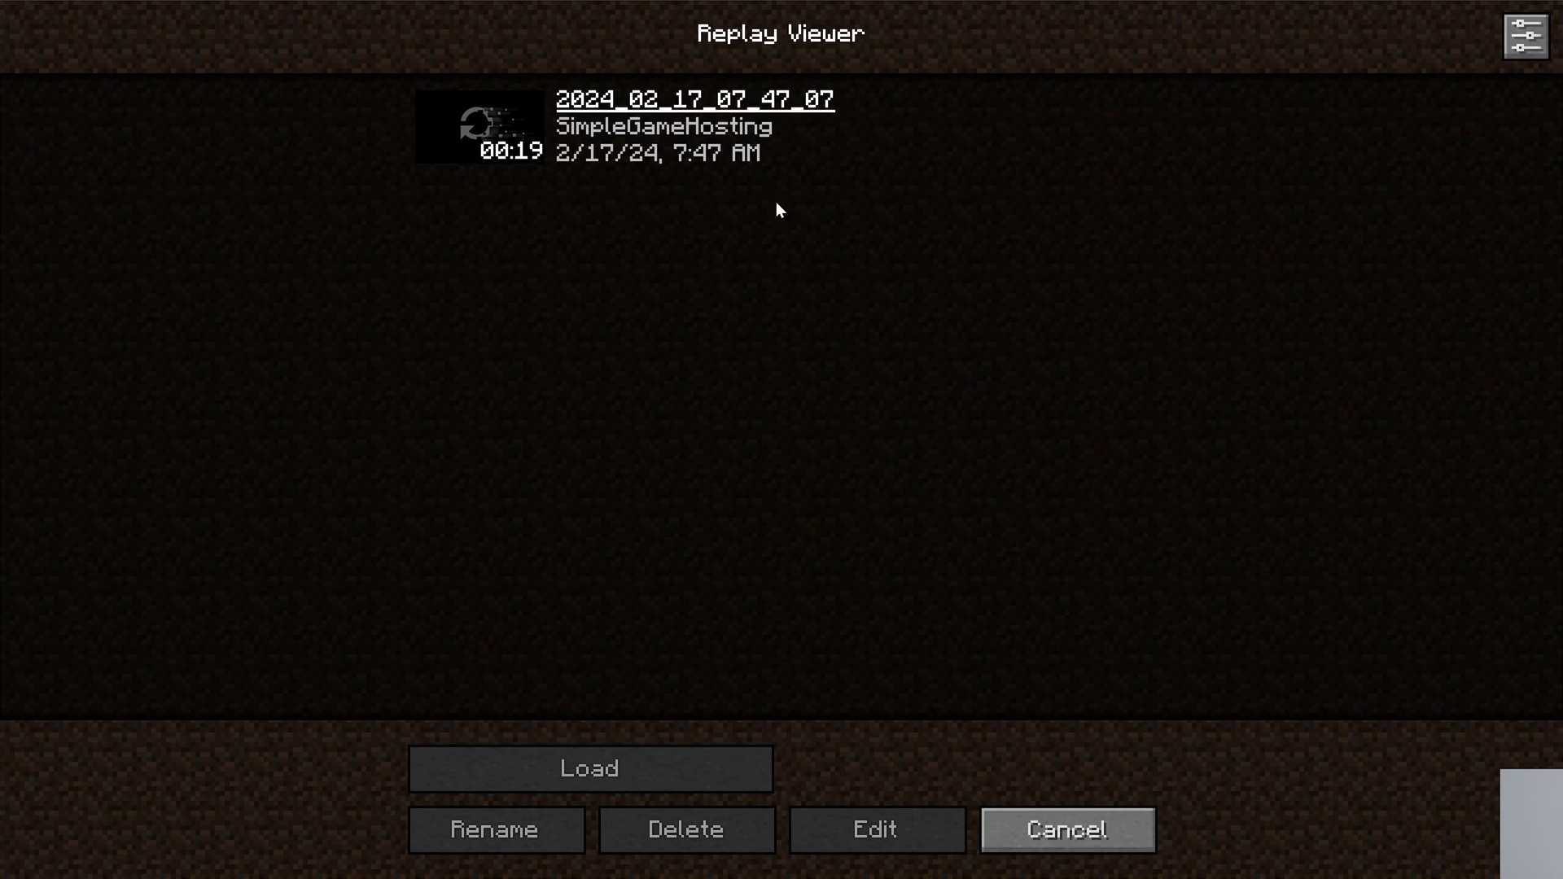
click(713, 756)
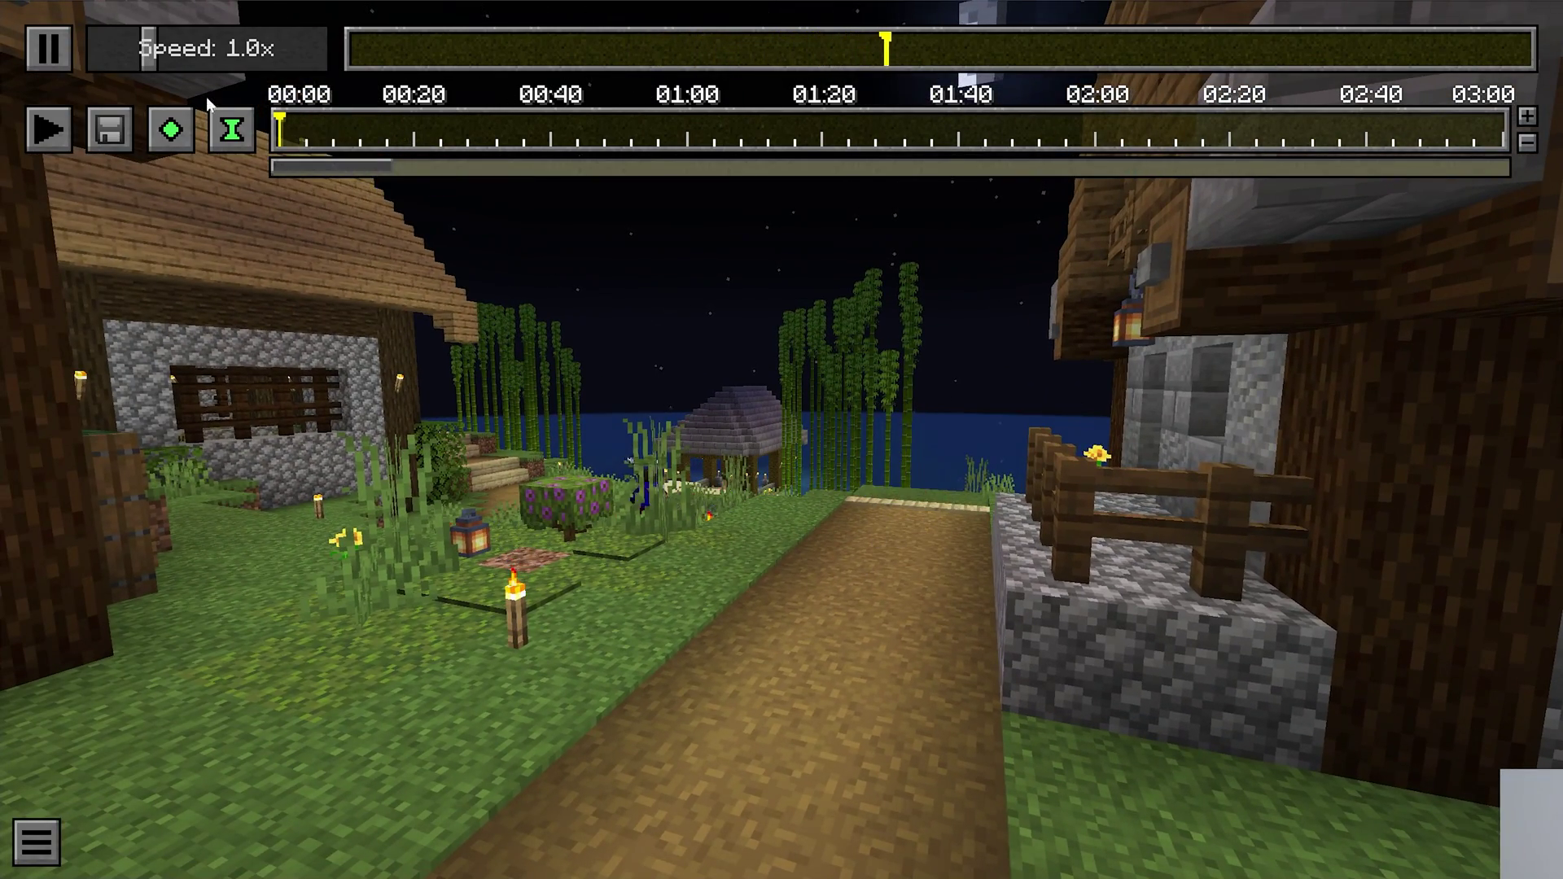
click(48, 48)
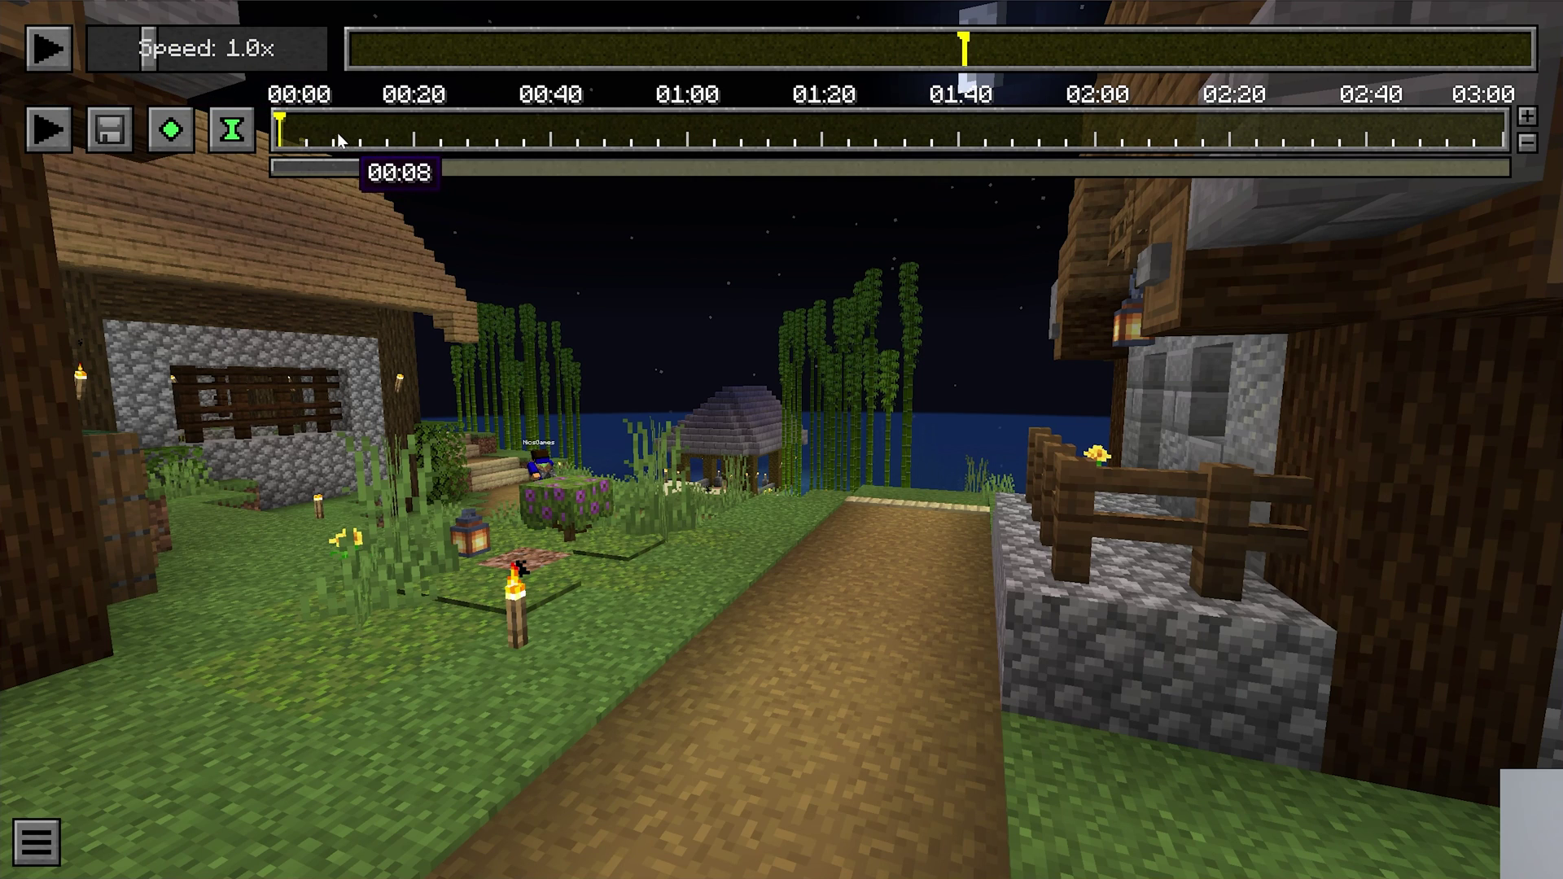
Step: Add a position keyframe at 00:00 and a second one at about 00:04 with the camera facing the front of the house
click(170, 130)
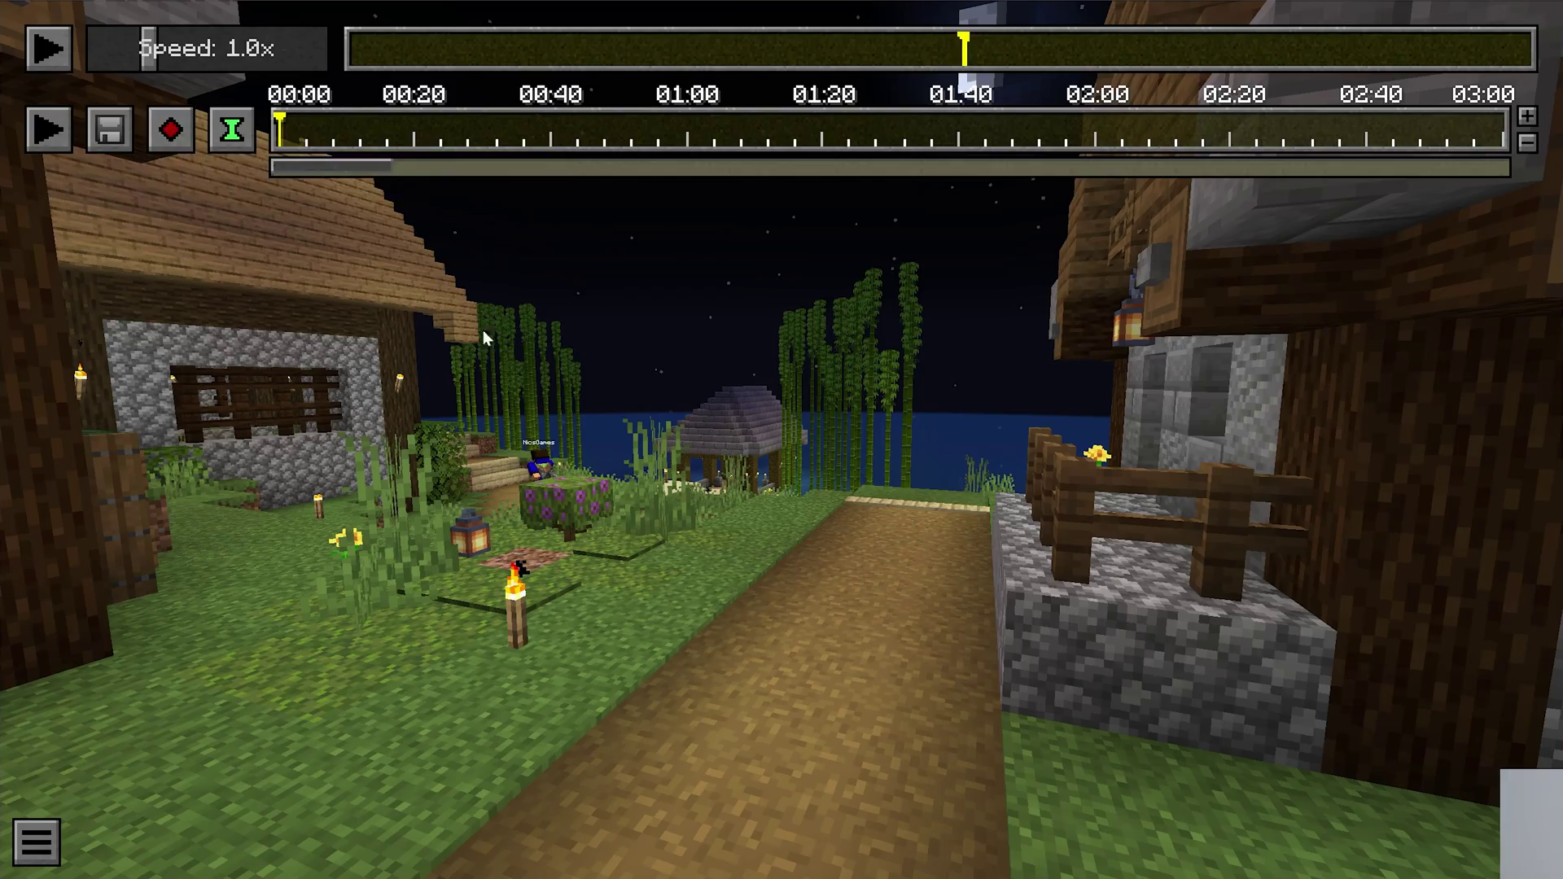
click(651, 428)
key(w)
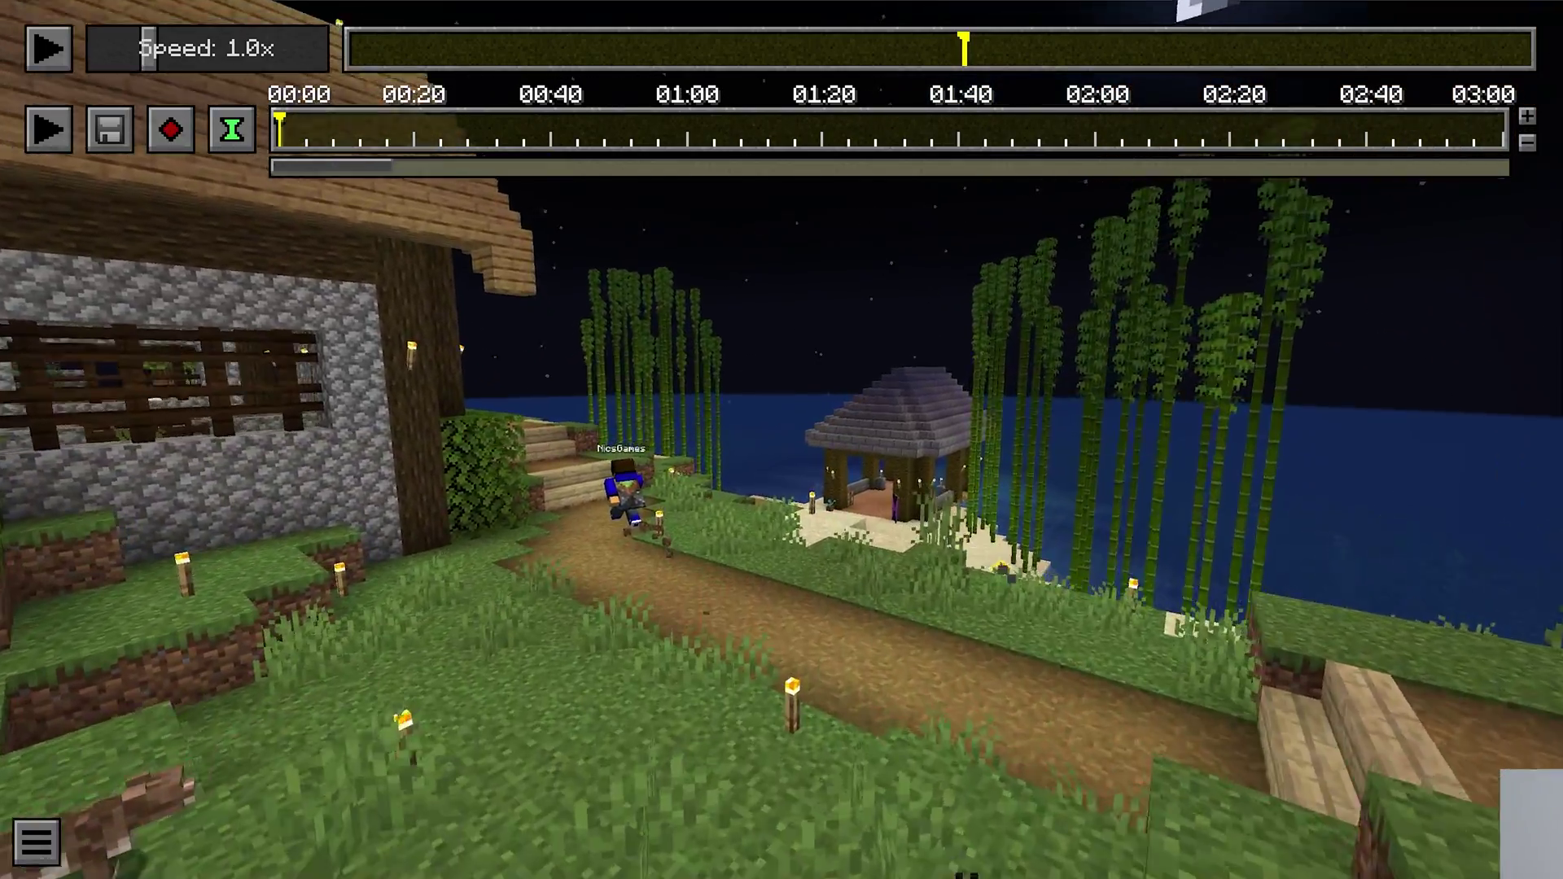
key(w)
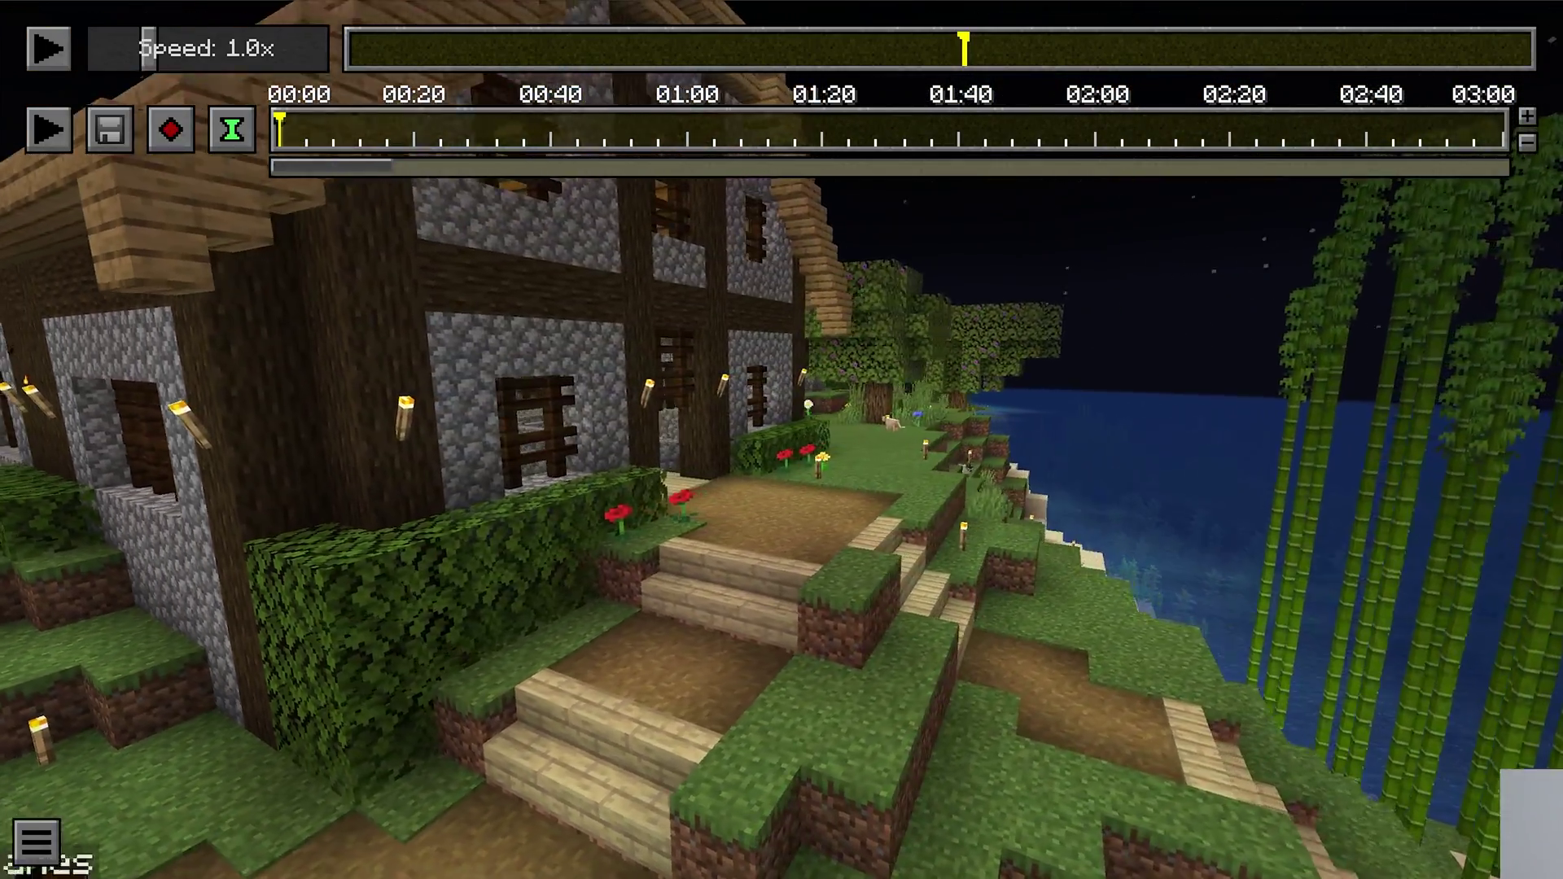
key(s)
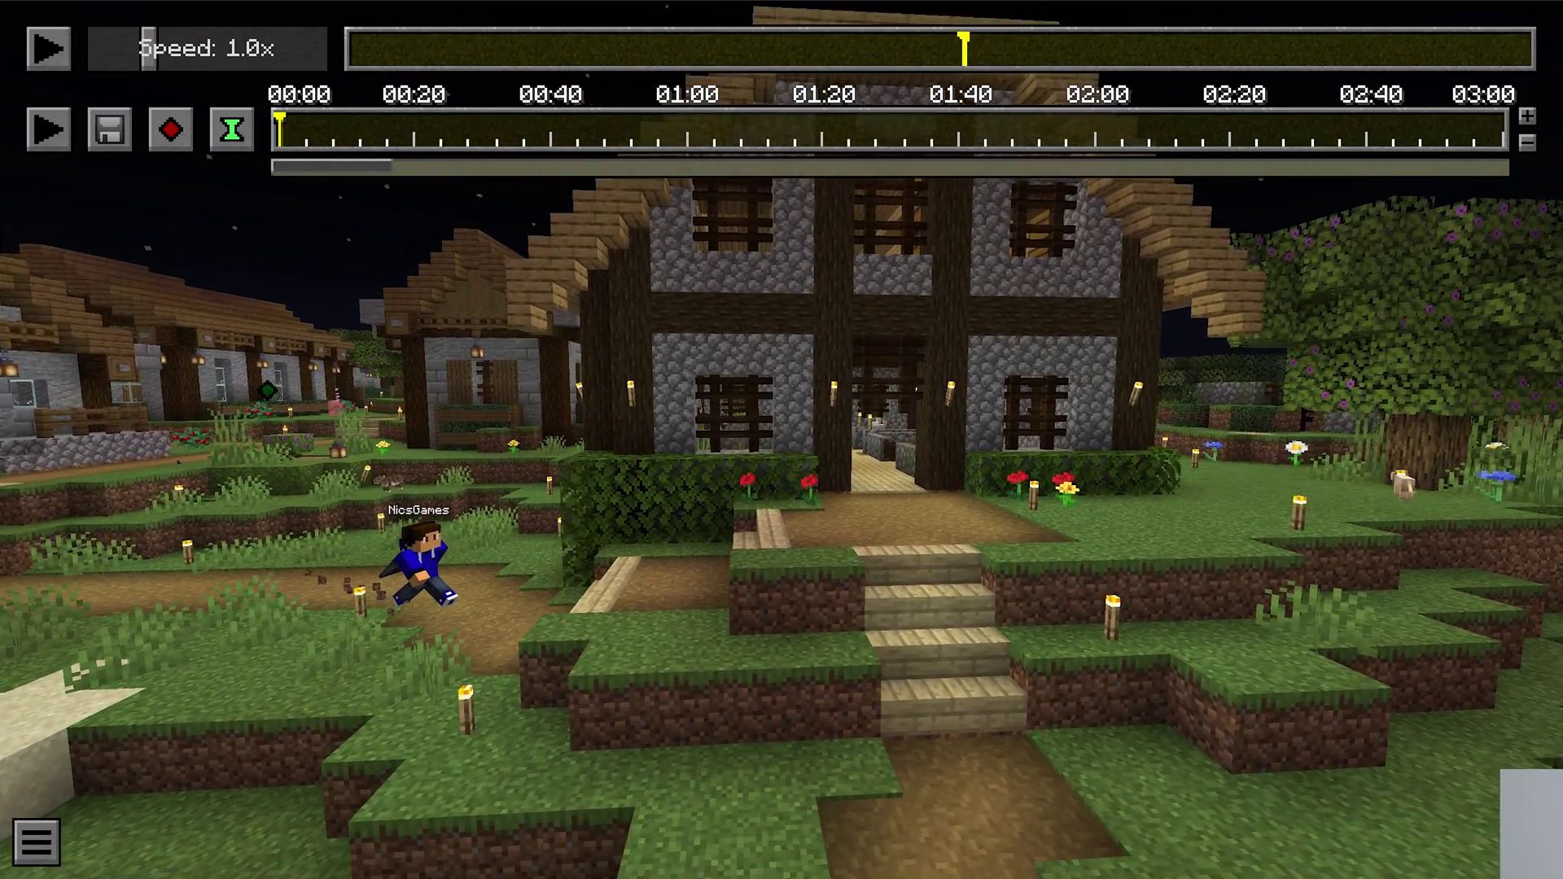
key(shift)
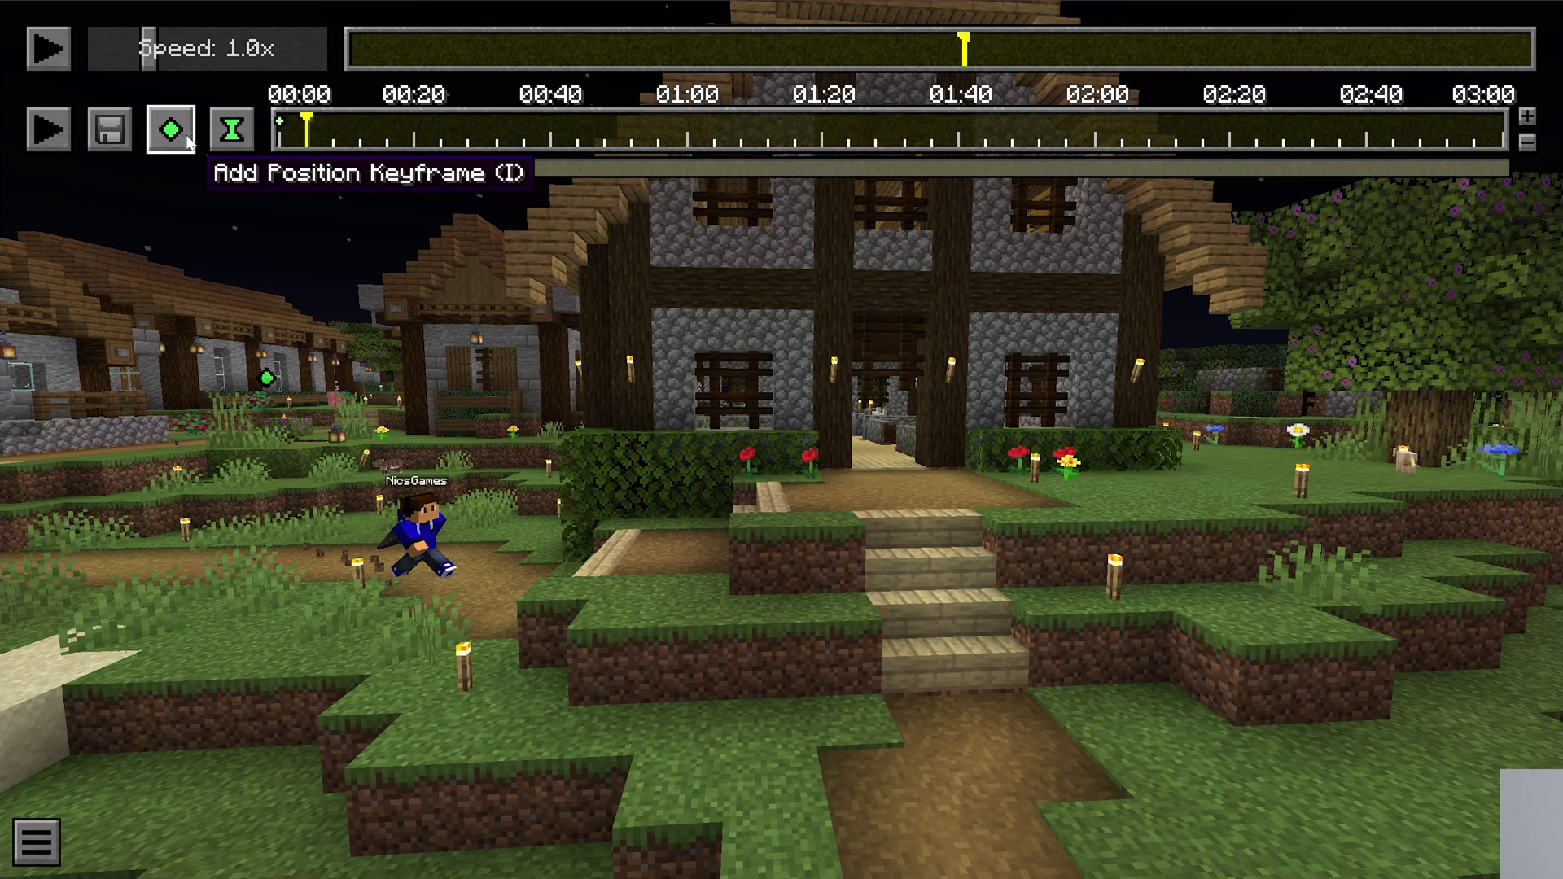
click(192, 134)
Step: Fly the camera to the far corner of the house and add a third position keyframe after the second one
key(w)
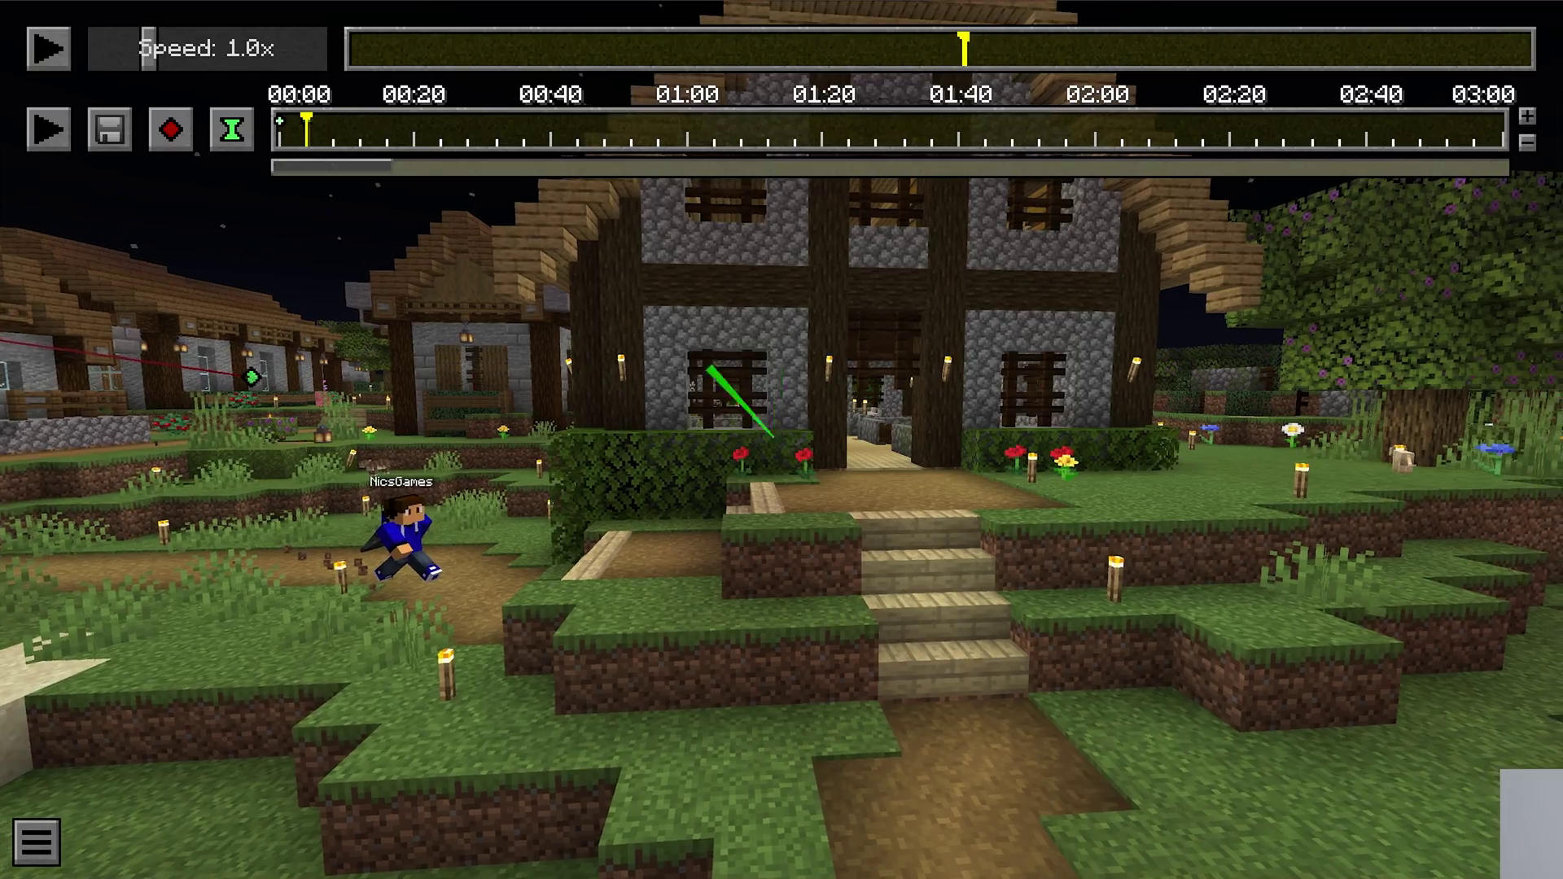
key(w)
key(w)
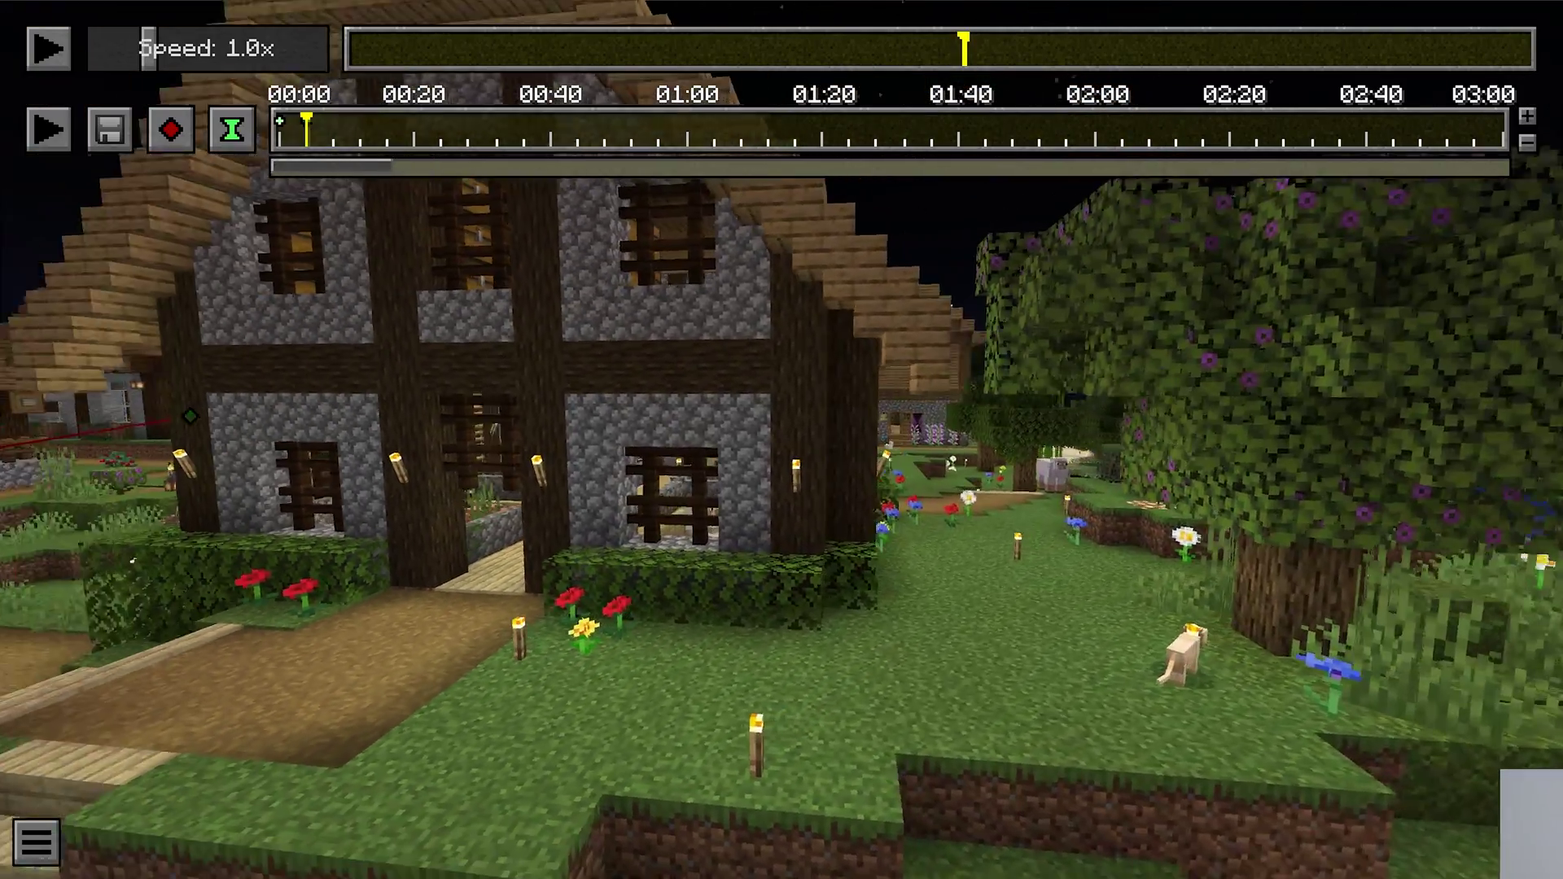
key(s)
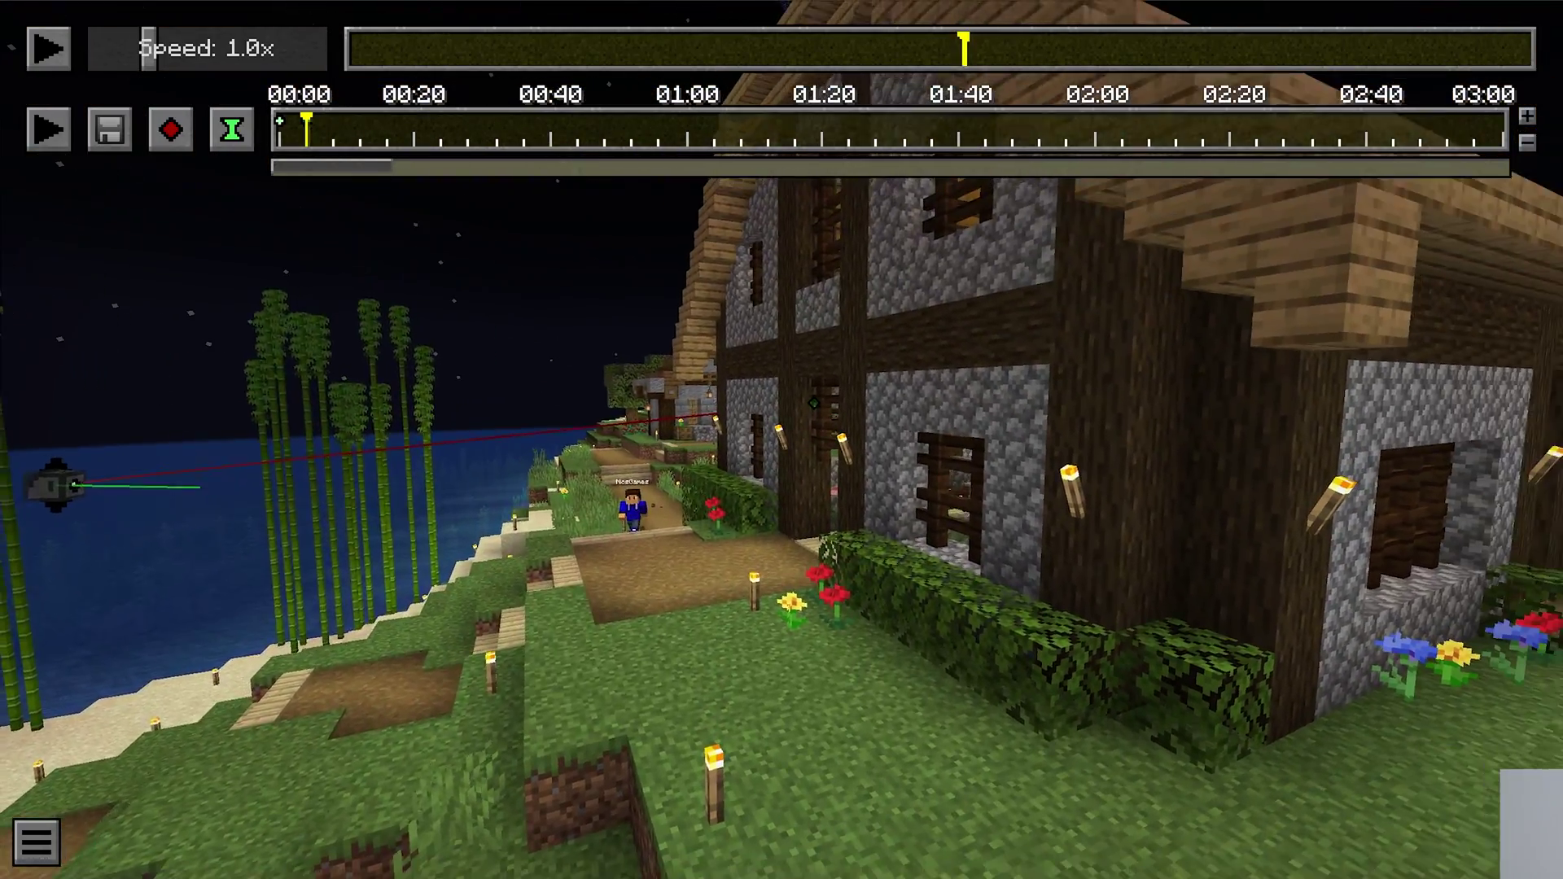
drag(313, 121, 338, 121)
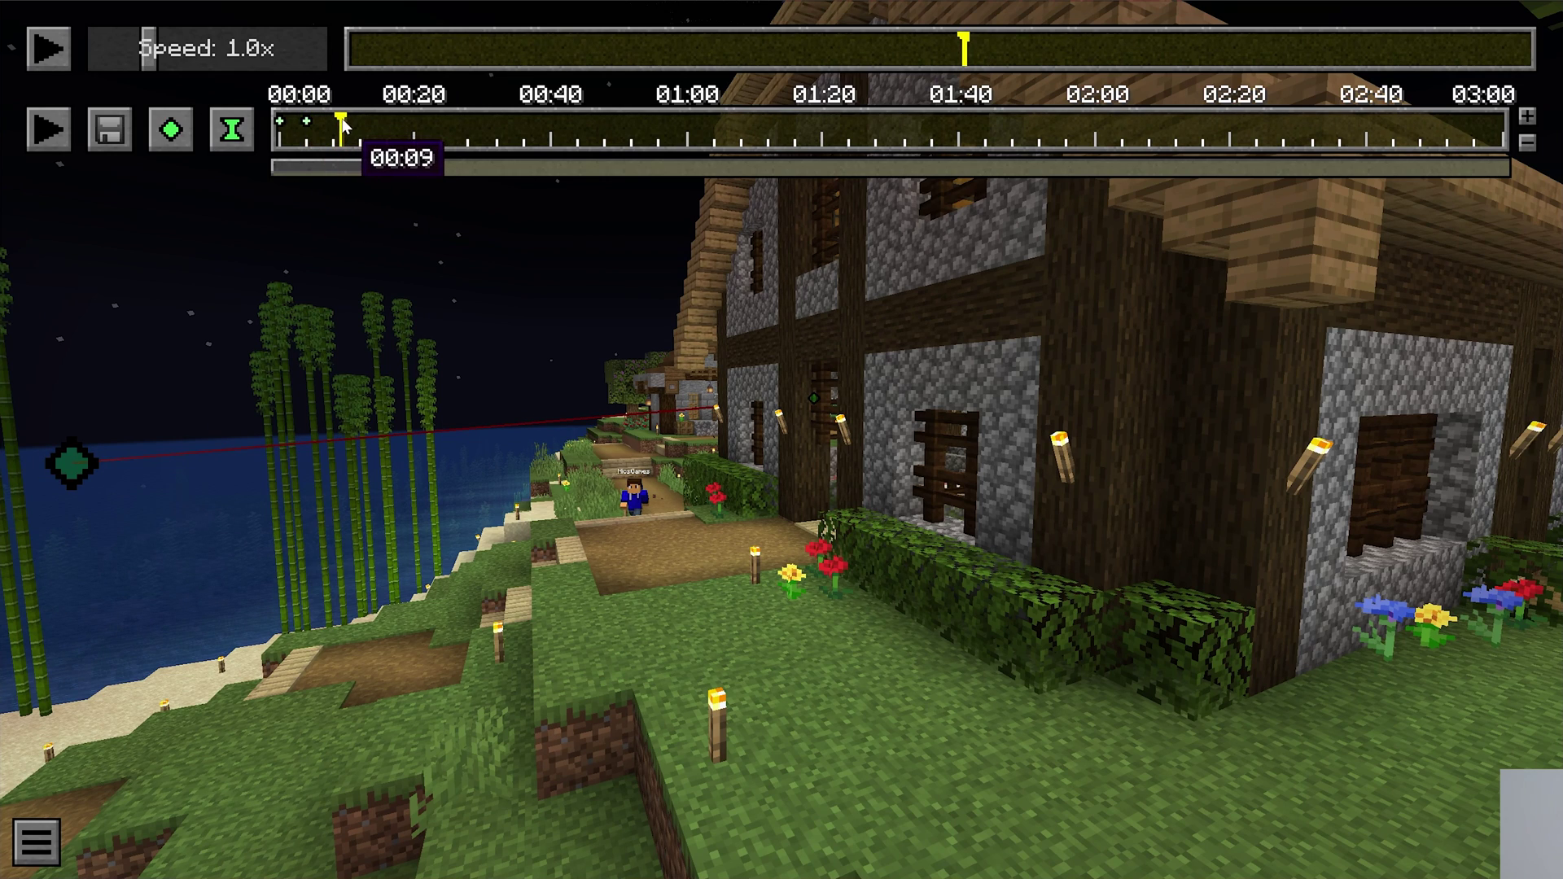
click(170, 129)
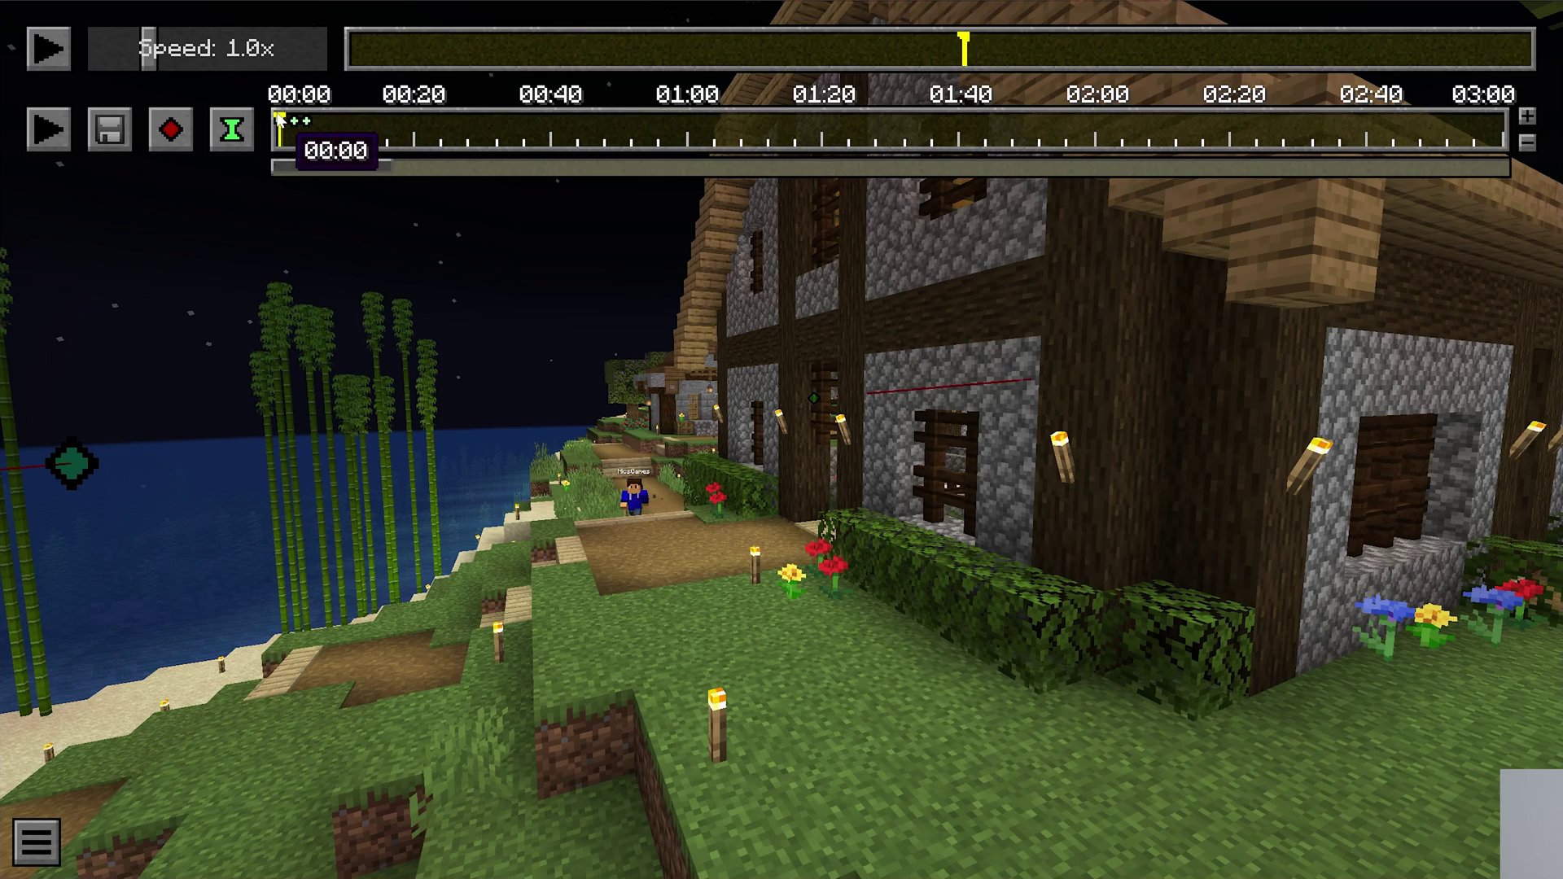
Step: Scrub the replay to about a third of its length, checking the village path, and add a time keyframe for that moment at 00:00
click(646, 49)
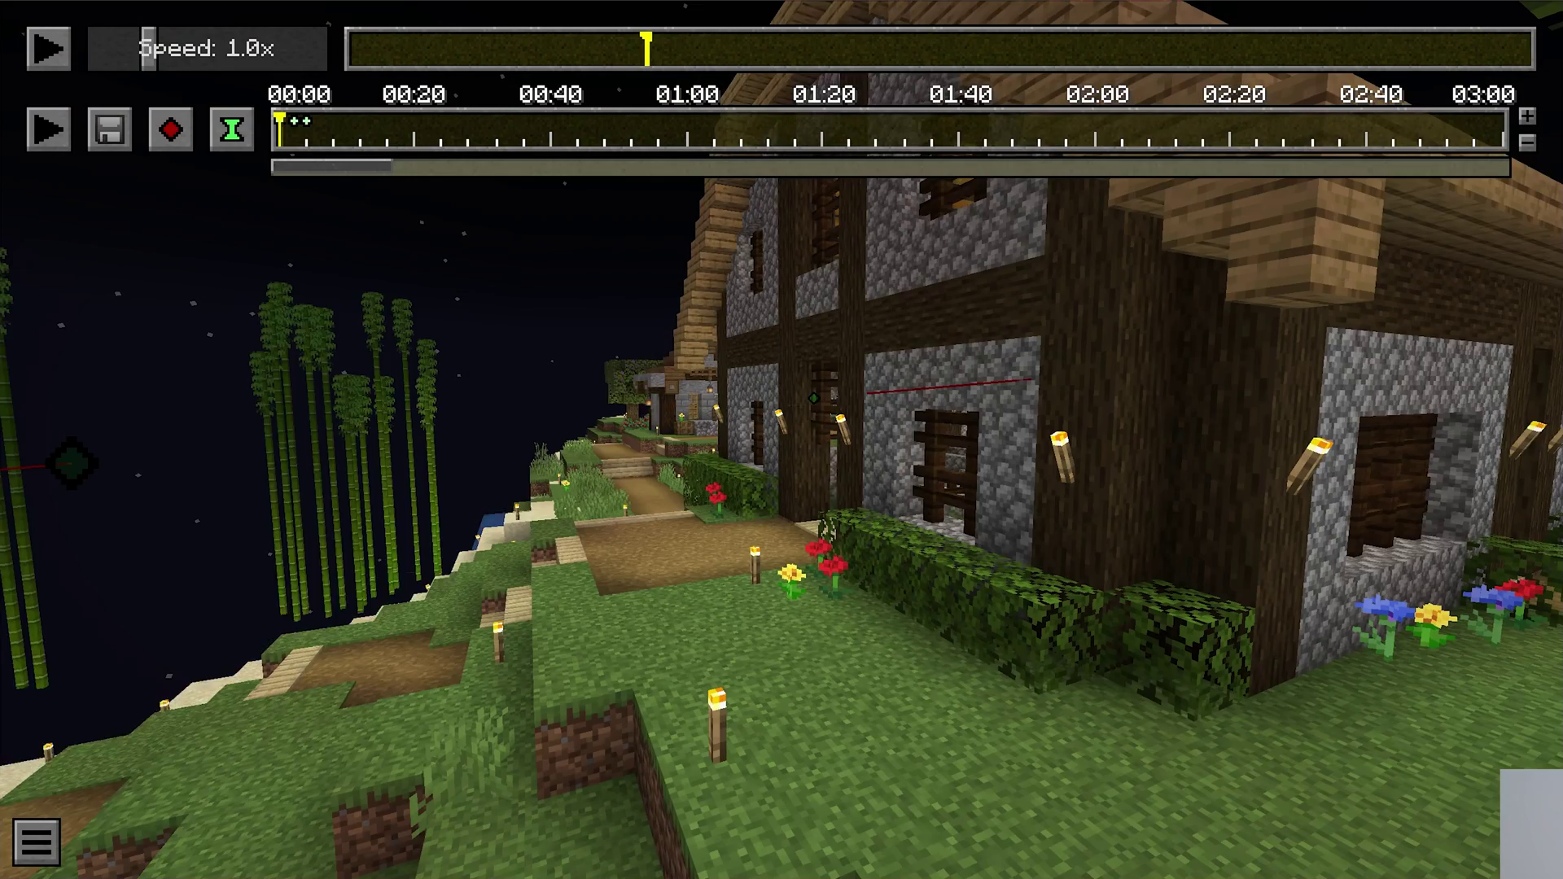
key(w)
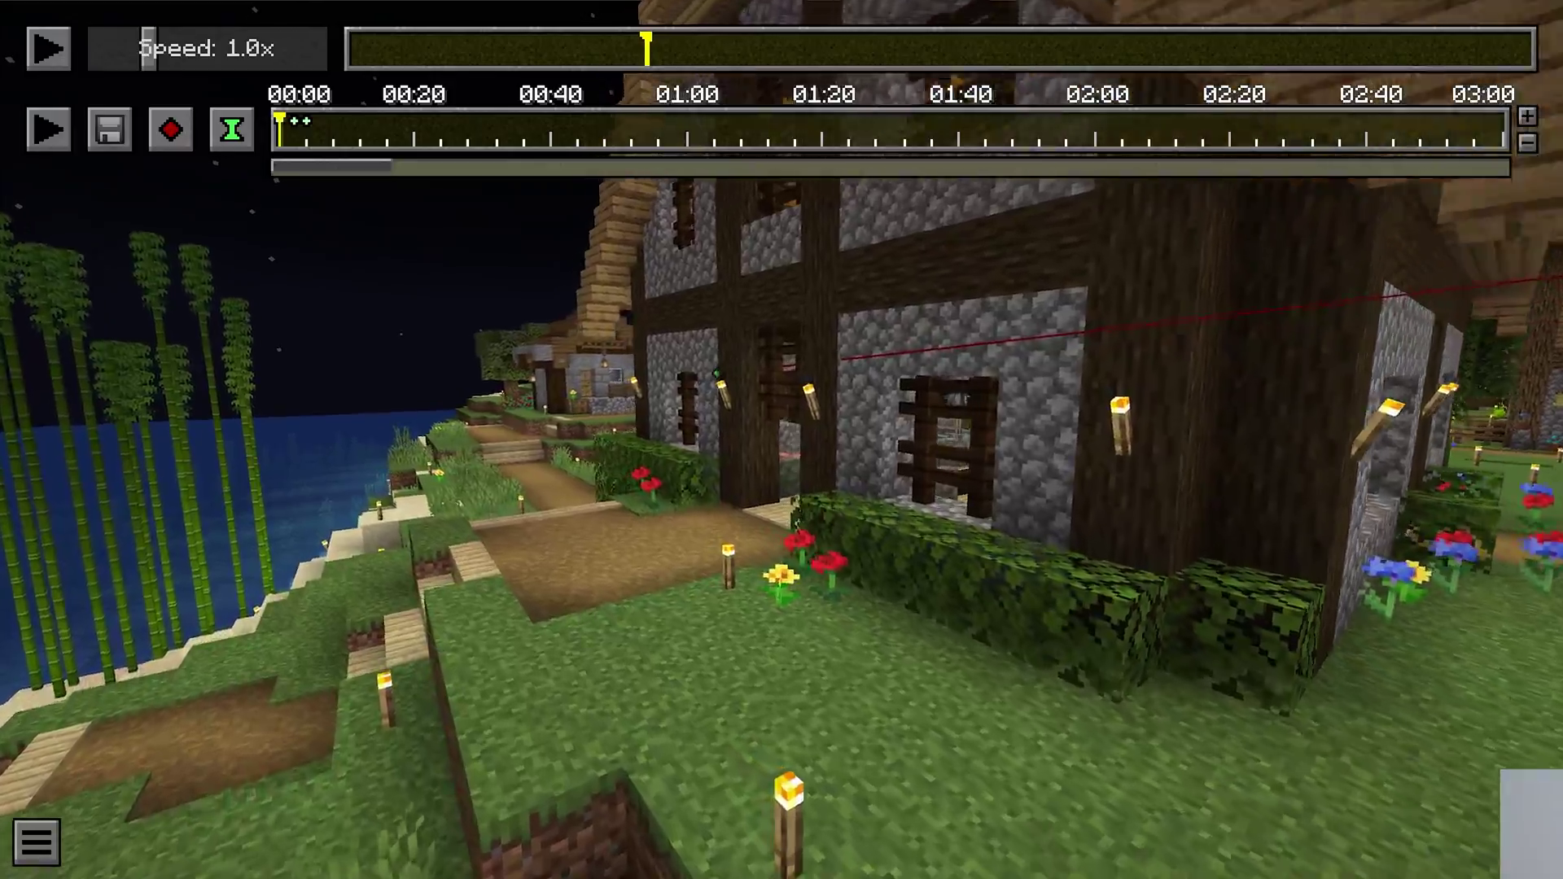
key(w)
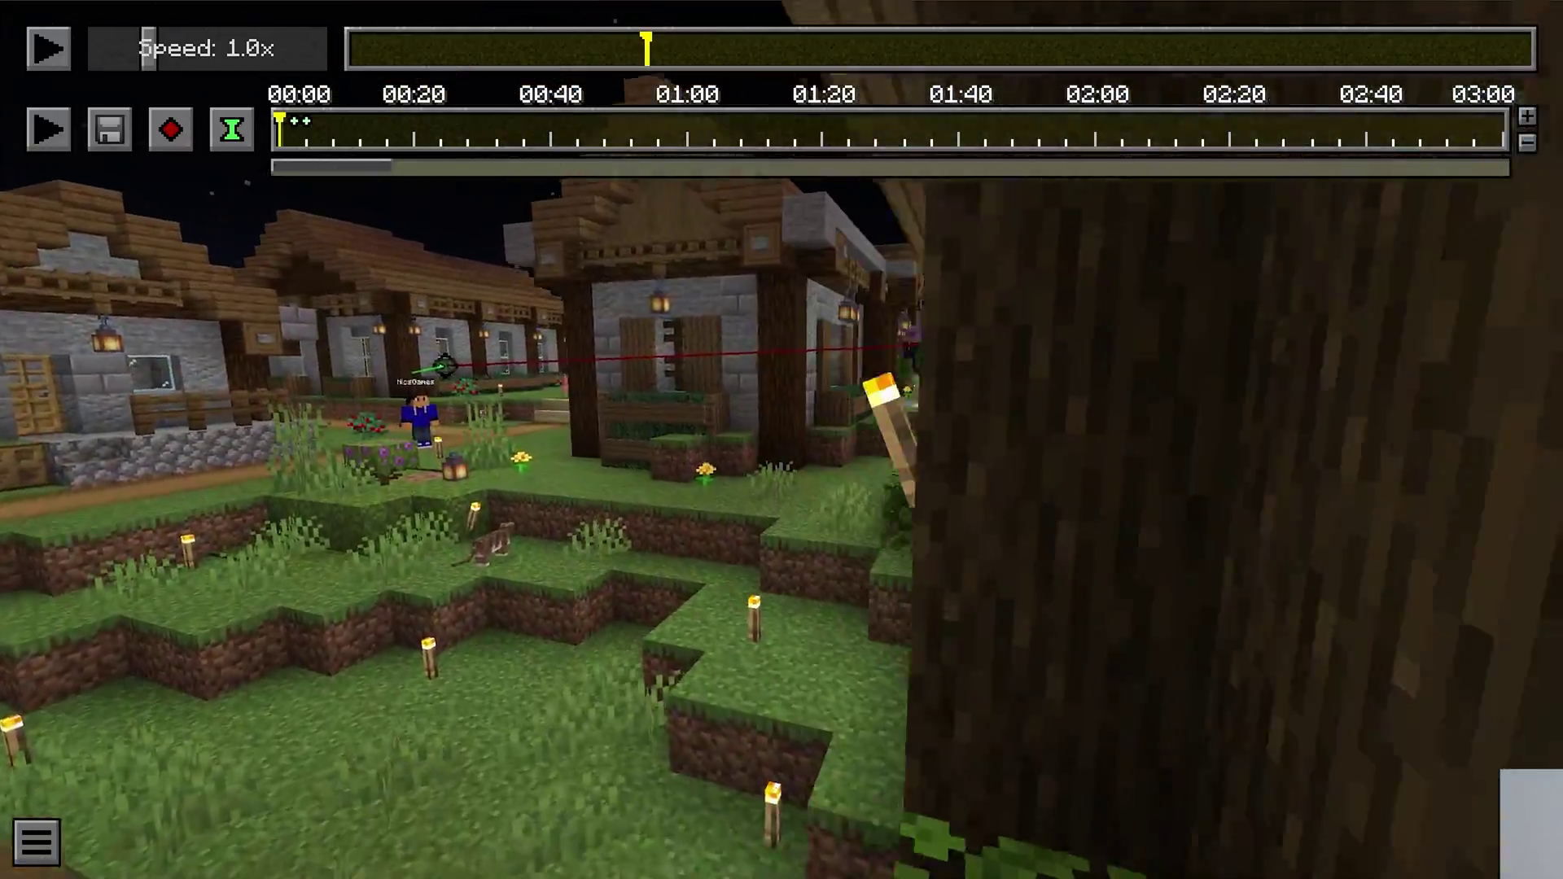
key(w)
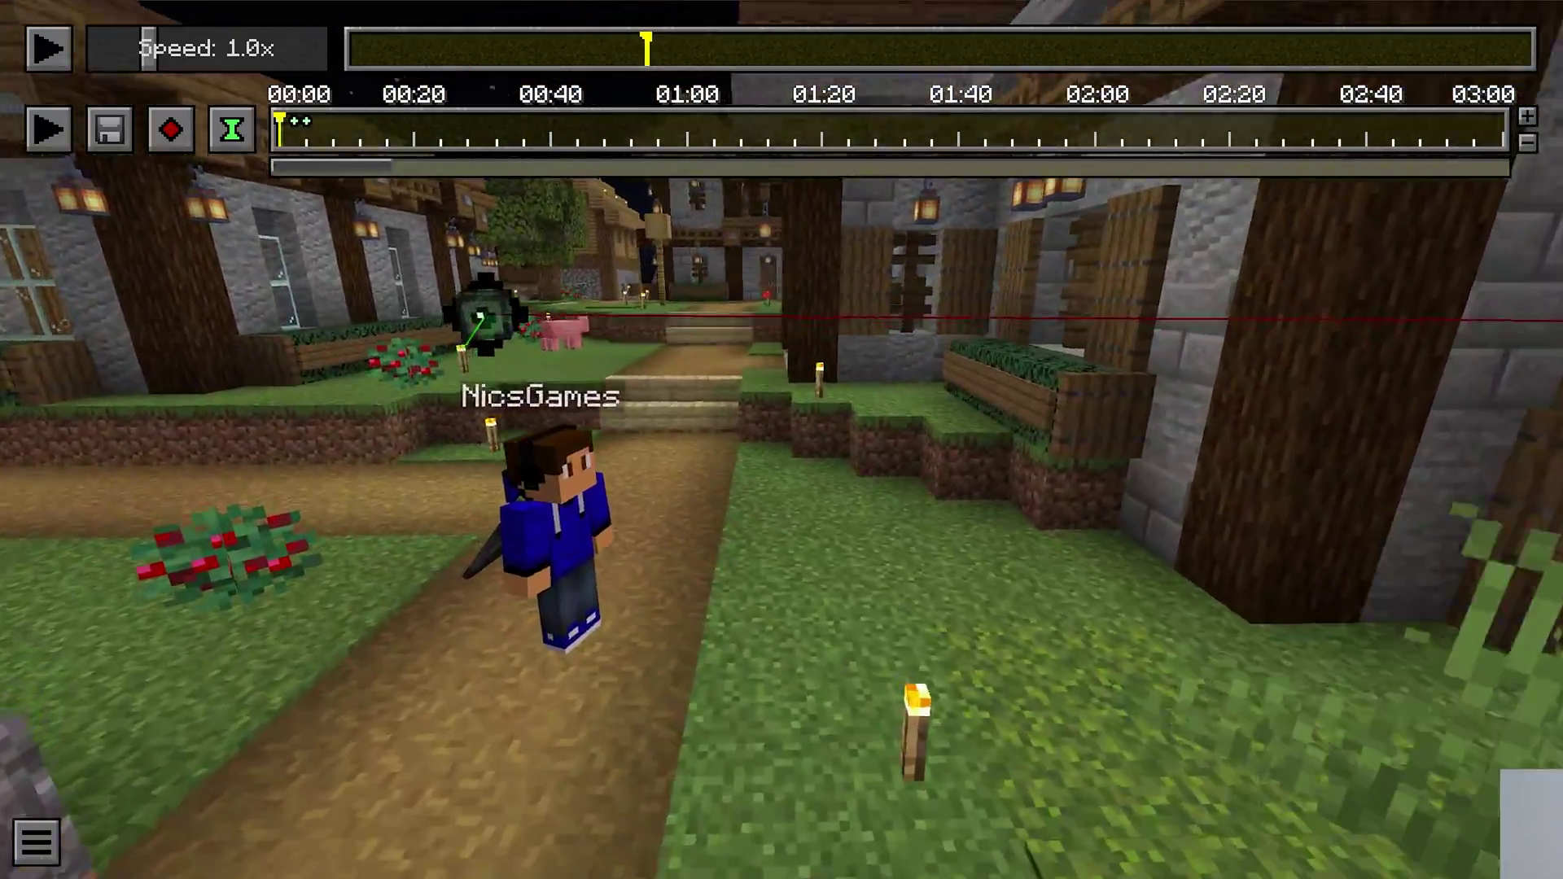
key(w)
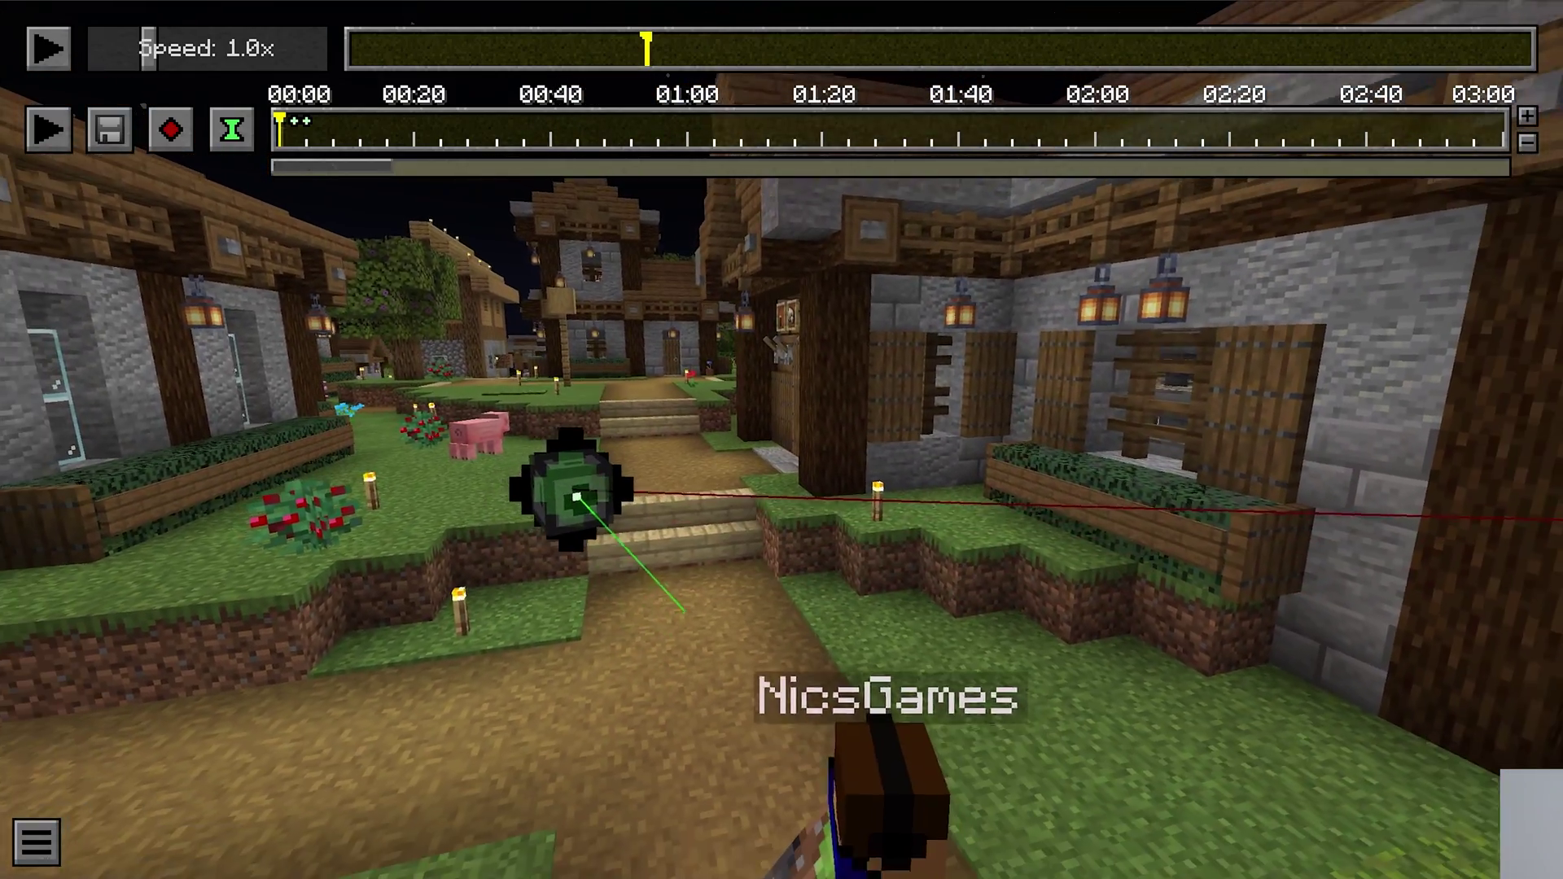
key(s)
click(419, 44)
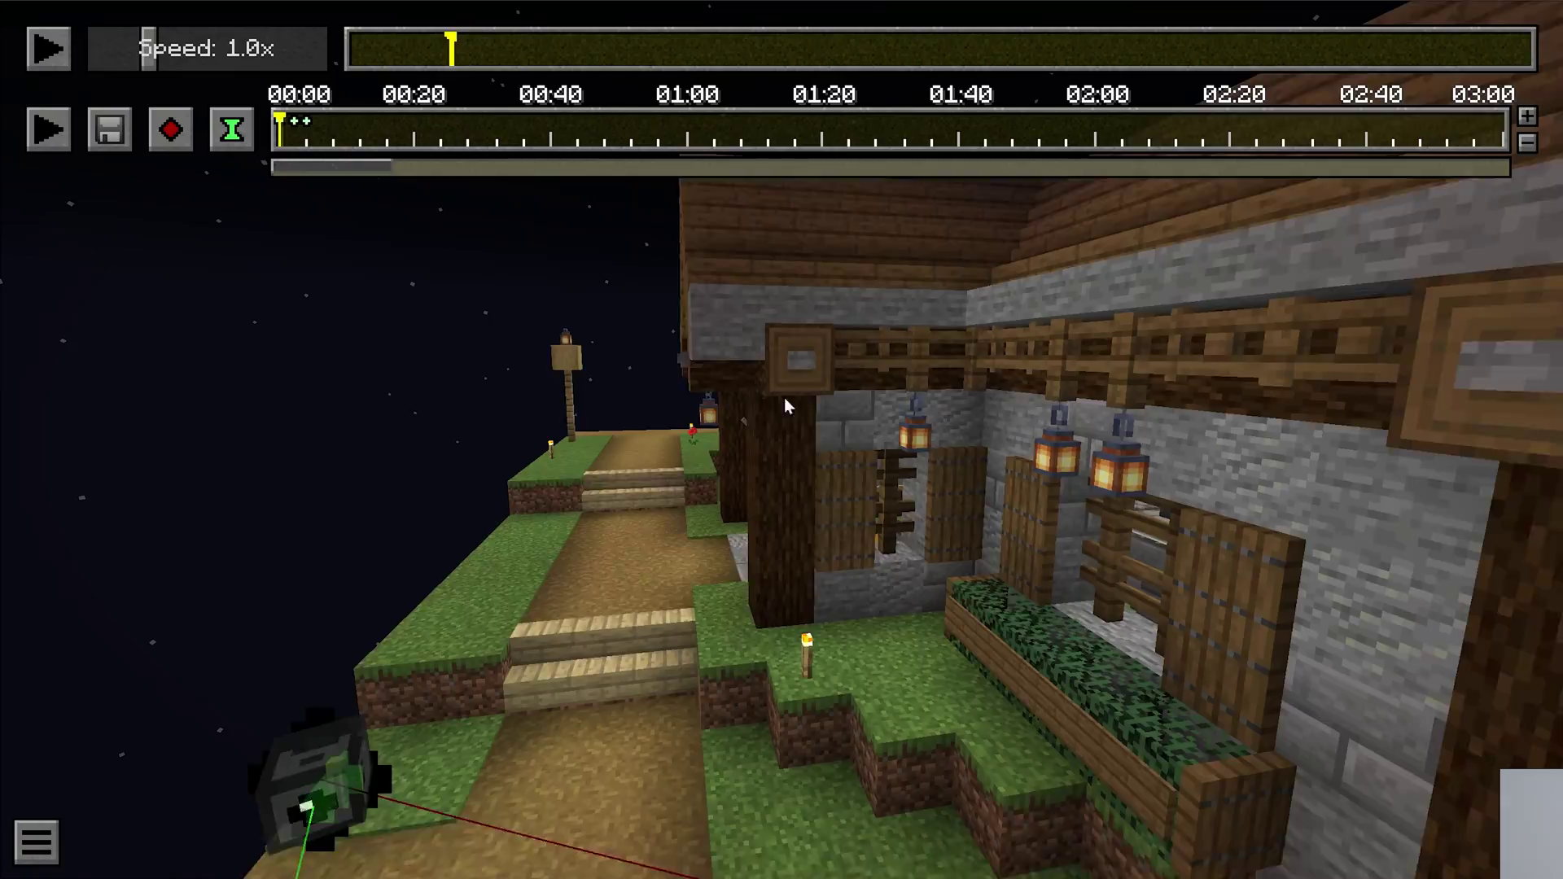
drag(451, 48, 551, 51)
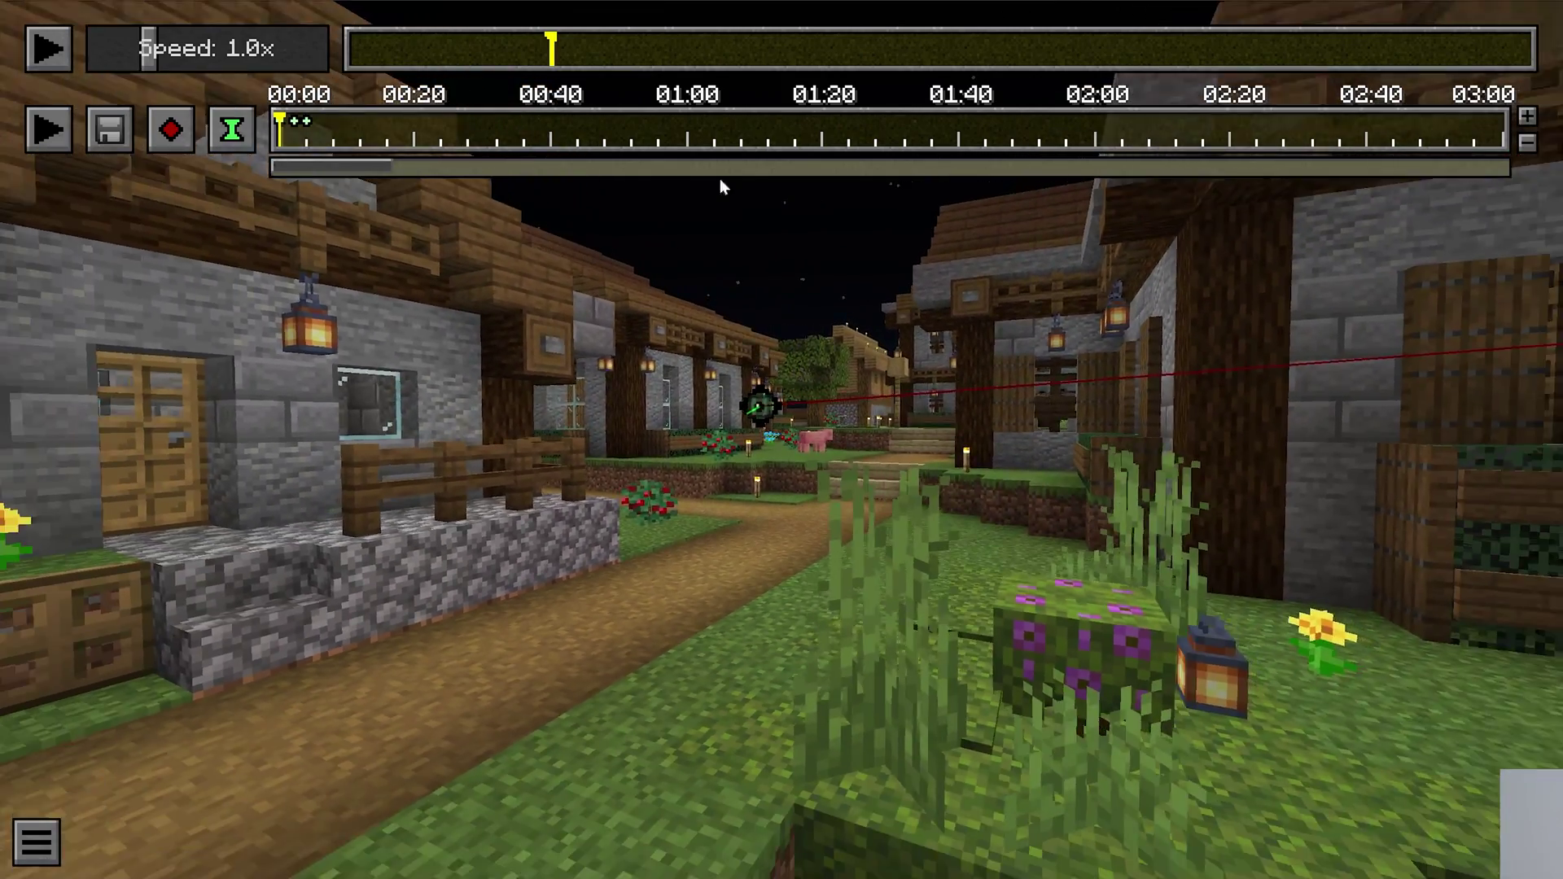
click(610, 50)
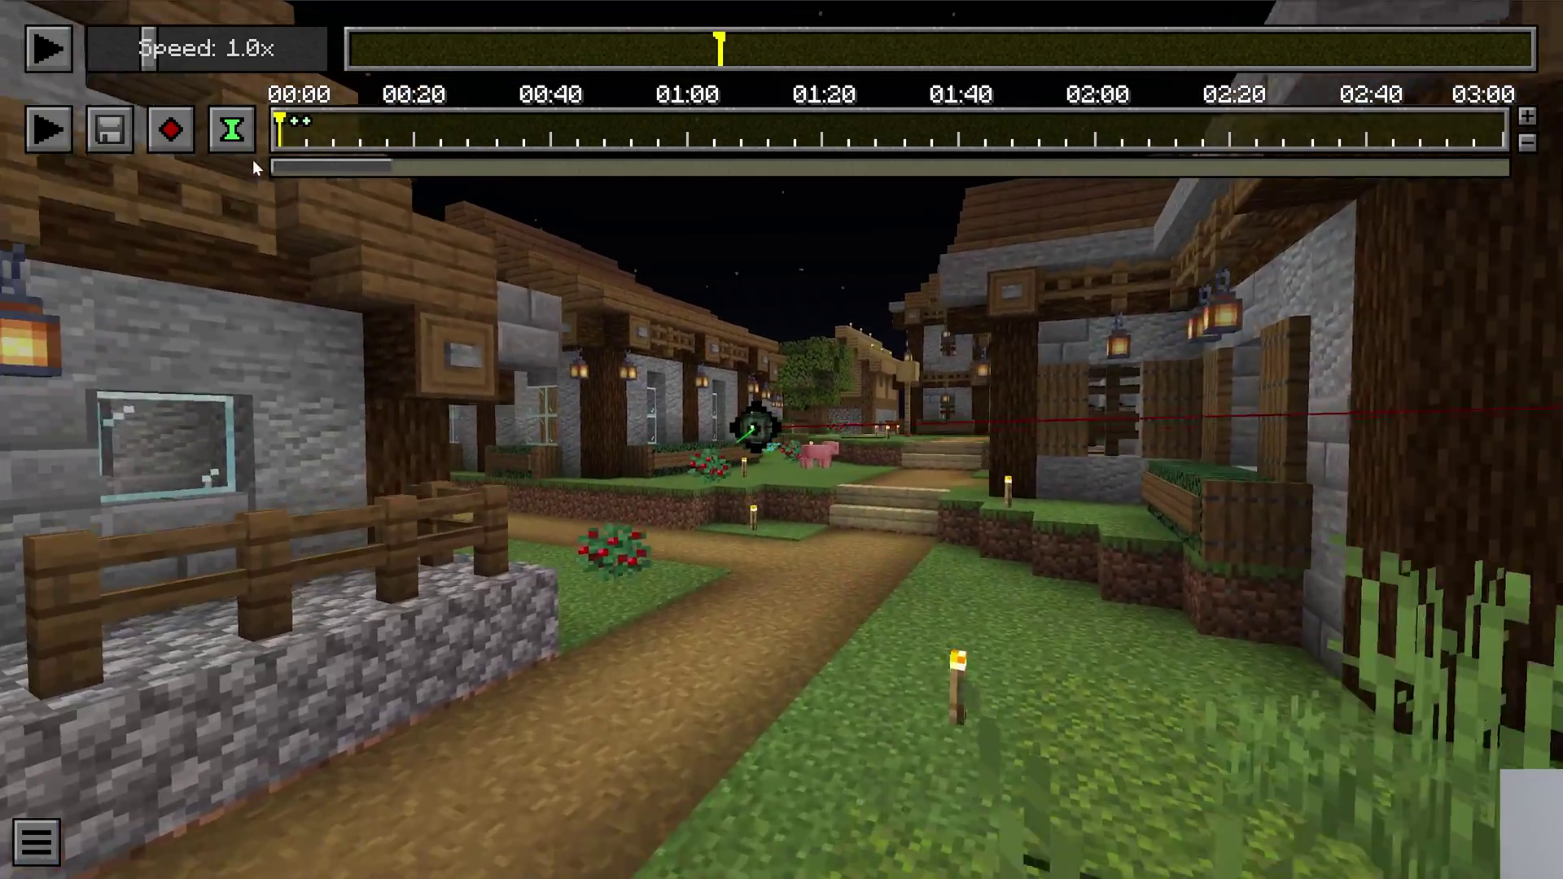
click(239, 136)
Step: Add a second time keyframe at about 00:06 for a replay moment a little under two thirds through the recording
click(306, 132)
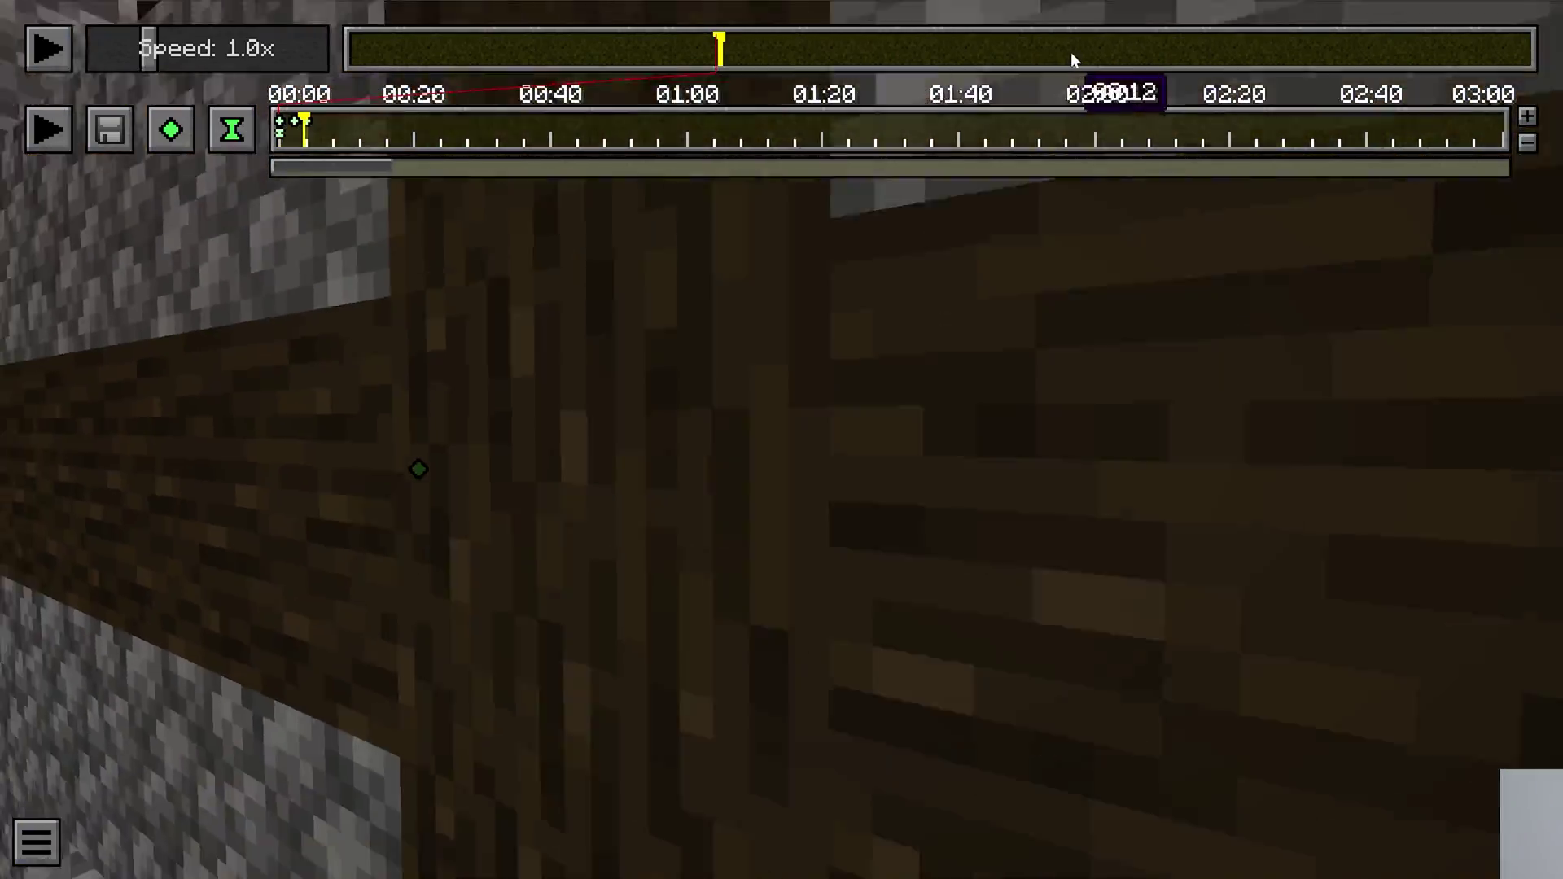
click(1091, 57)
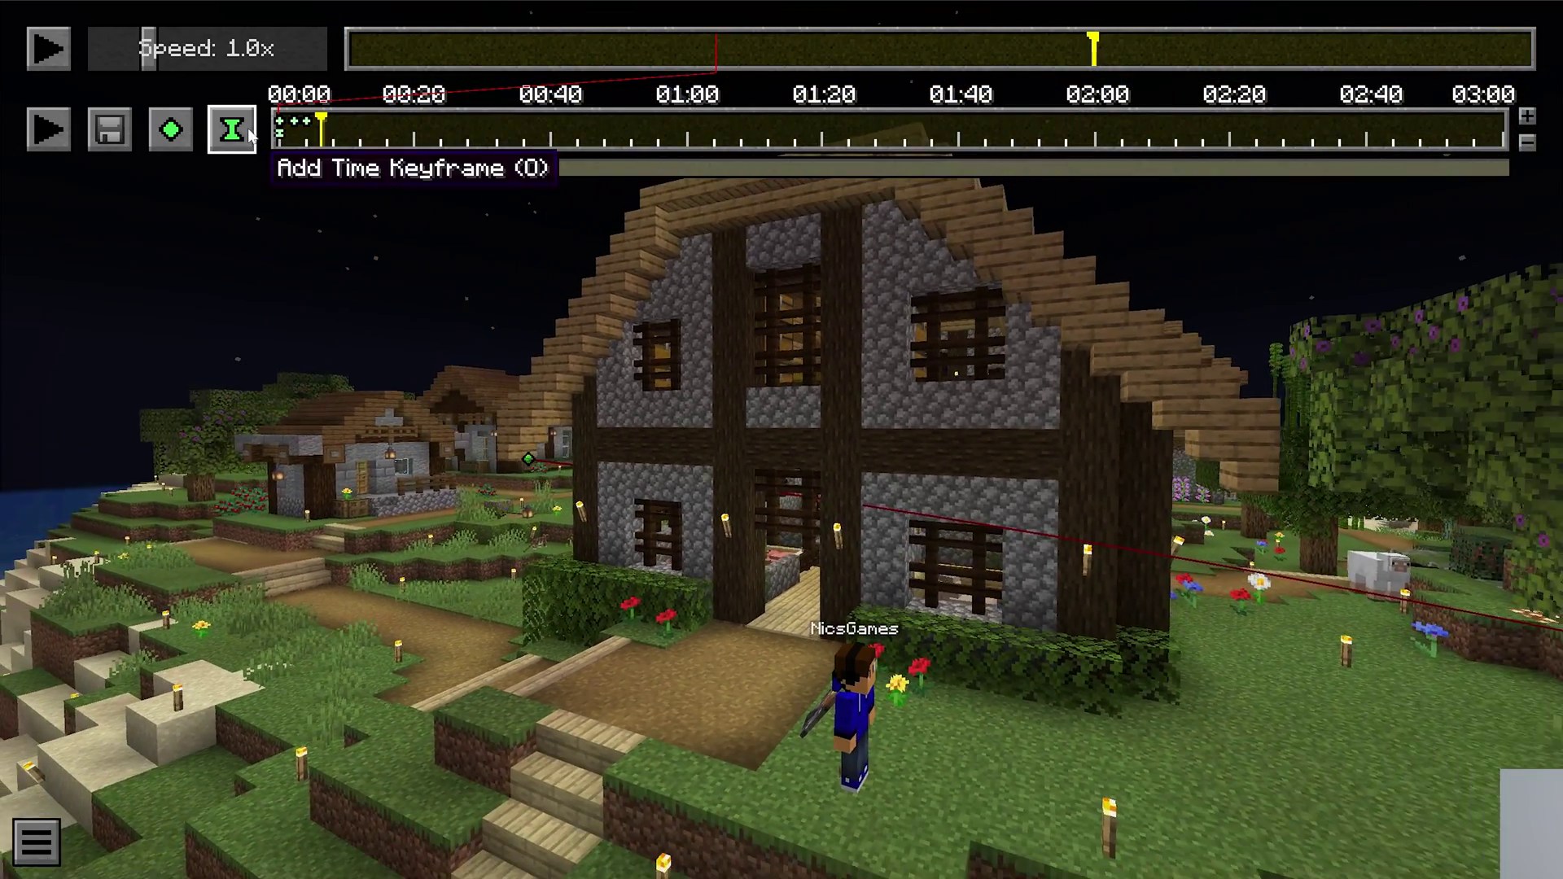
click(232, 130)
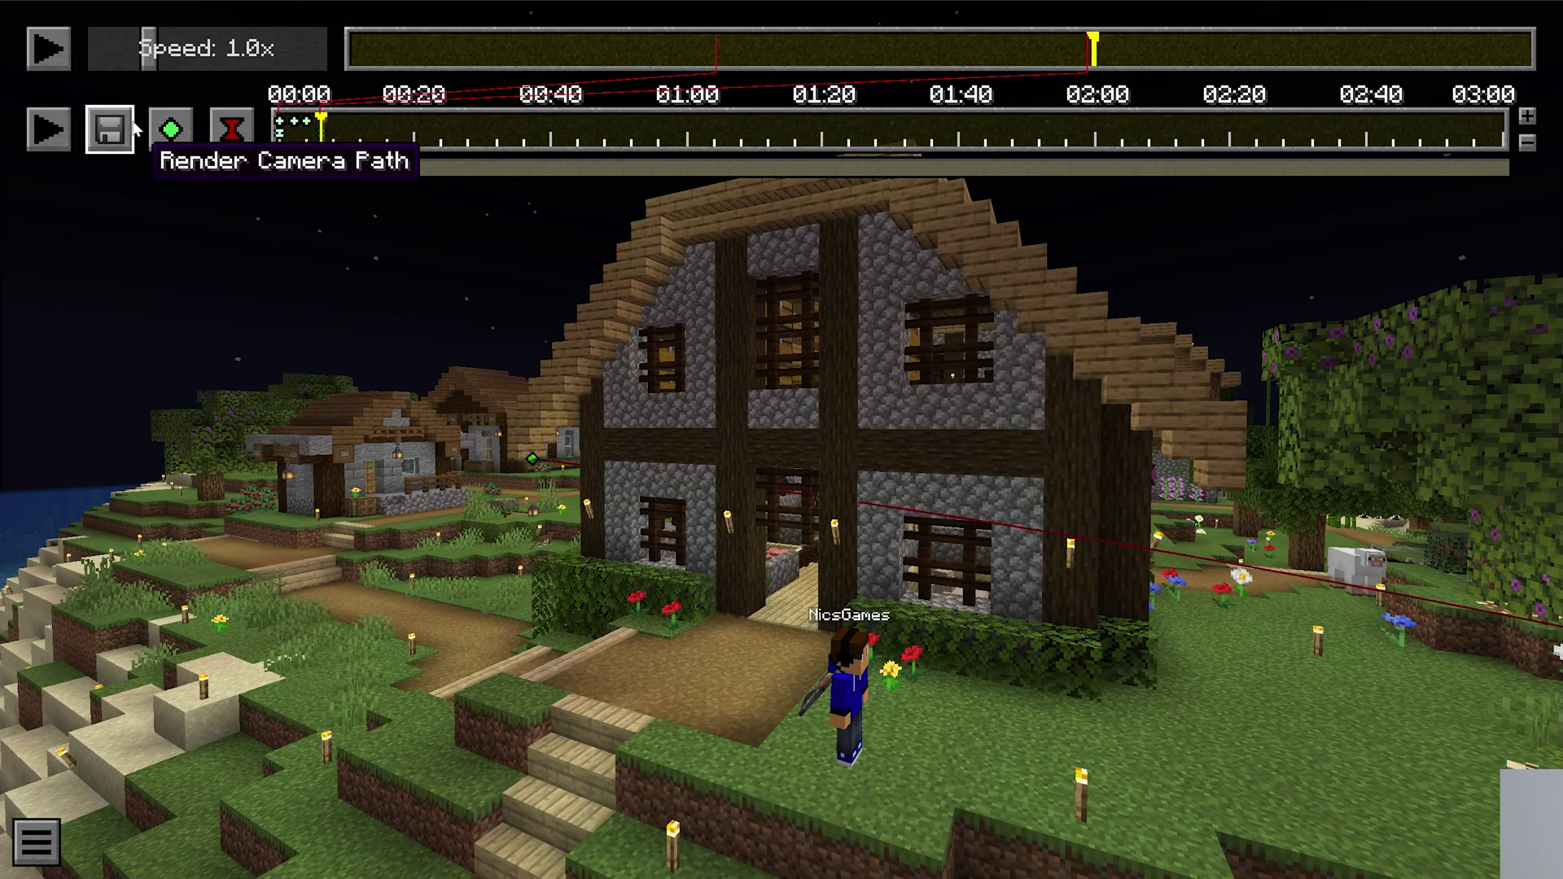
Step: Render the camera path as 2024_02_17_07_52_24.mp4 with Default Rendering, MP4 - Custom Bitrate, 1920 × 1080, 20 mbps and 60 fps
click(105, 134)
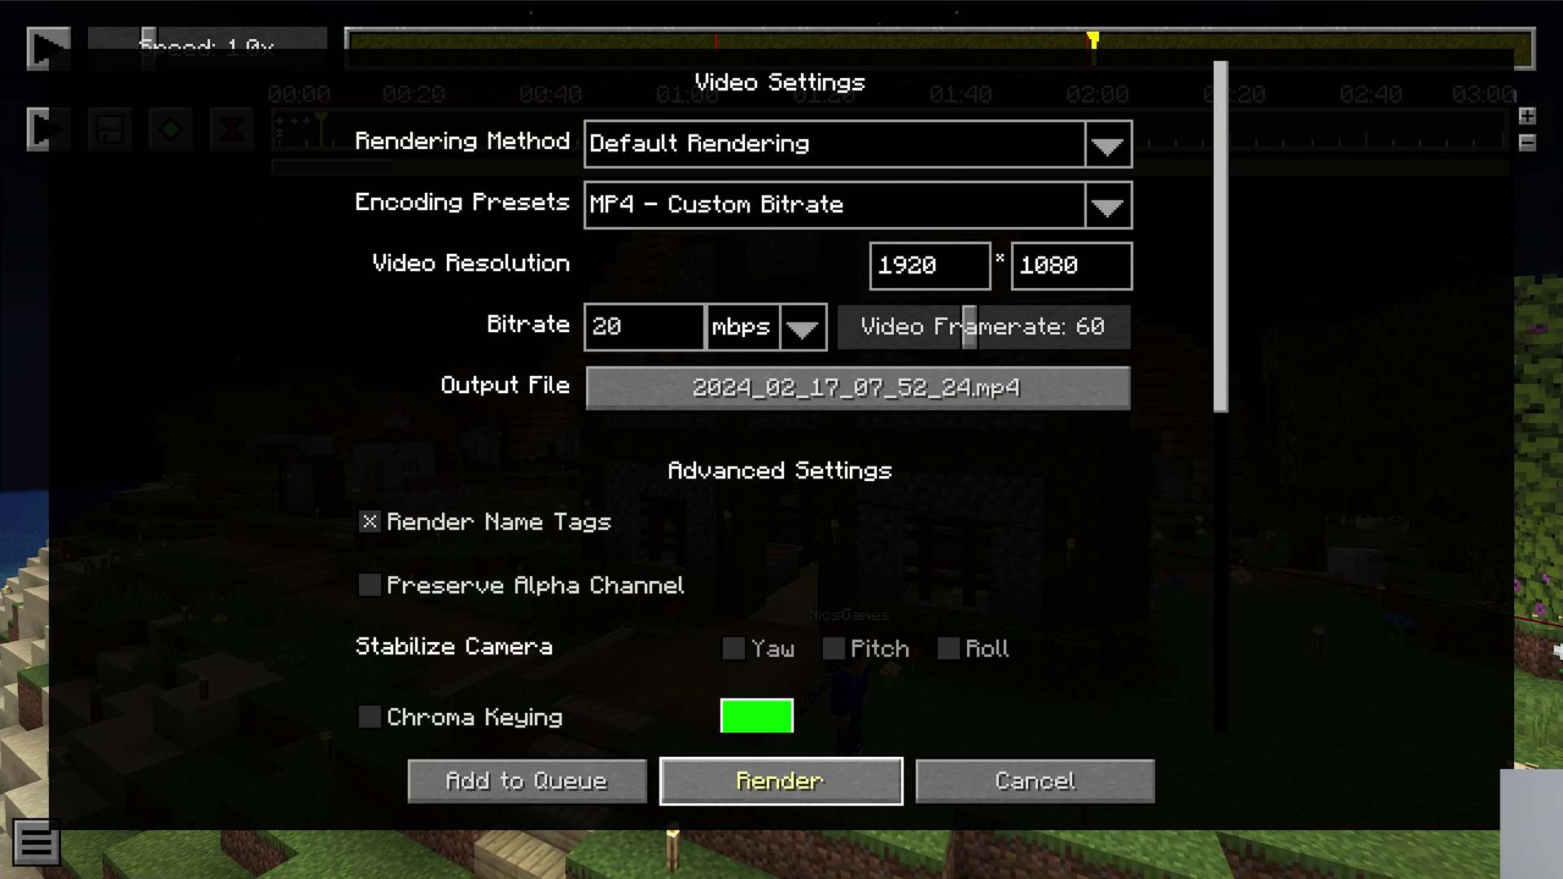
click(780, 781)
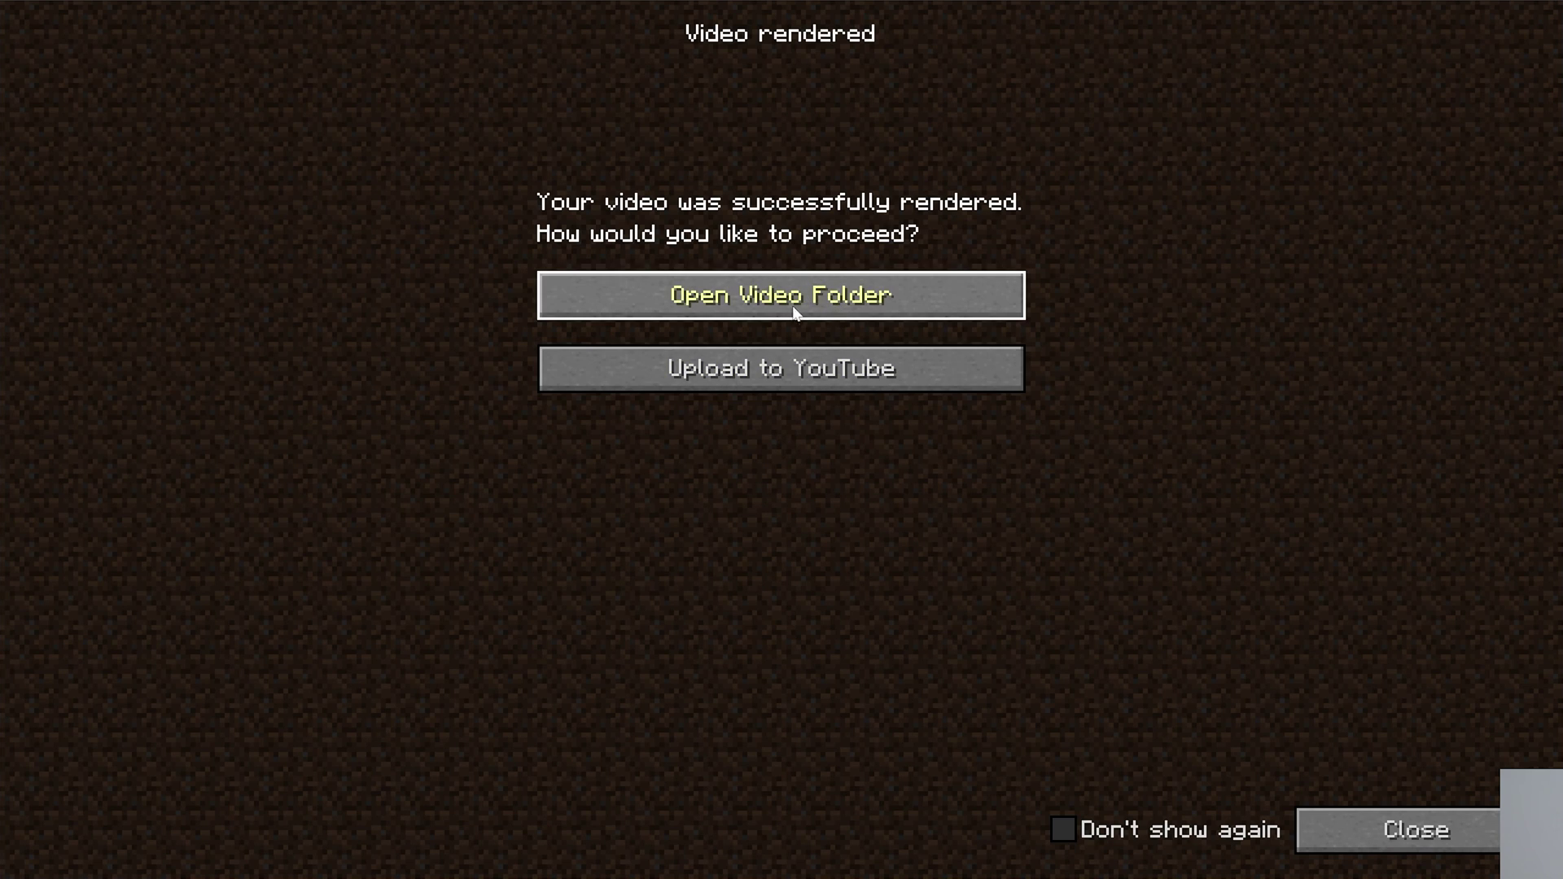
Step: Open the rendered video's folder and play 2024_02_17_07_52_24.mp4 in the media player
click(826, 313)
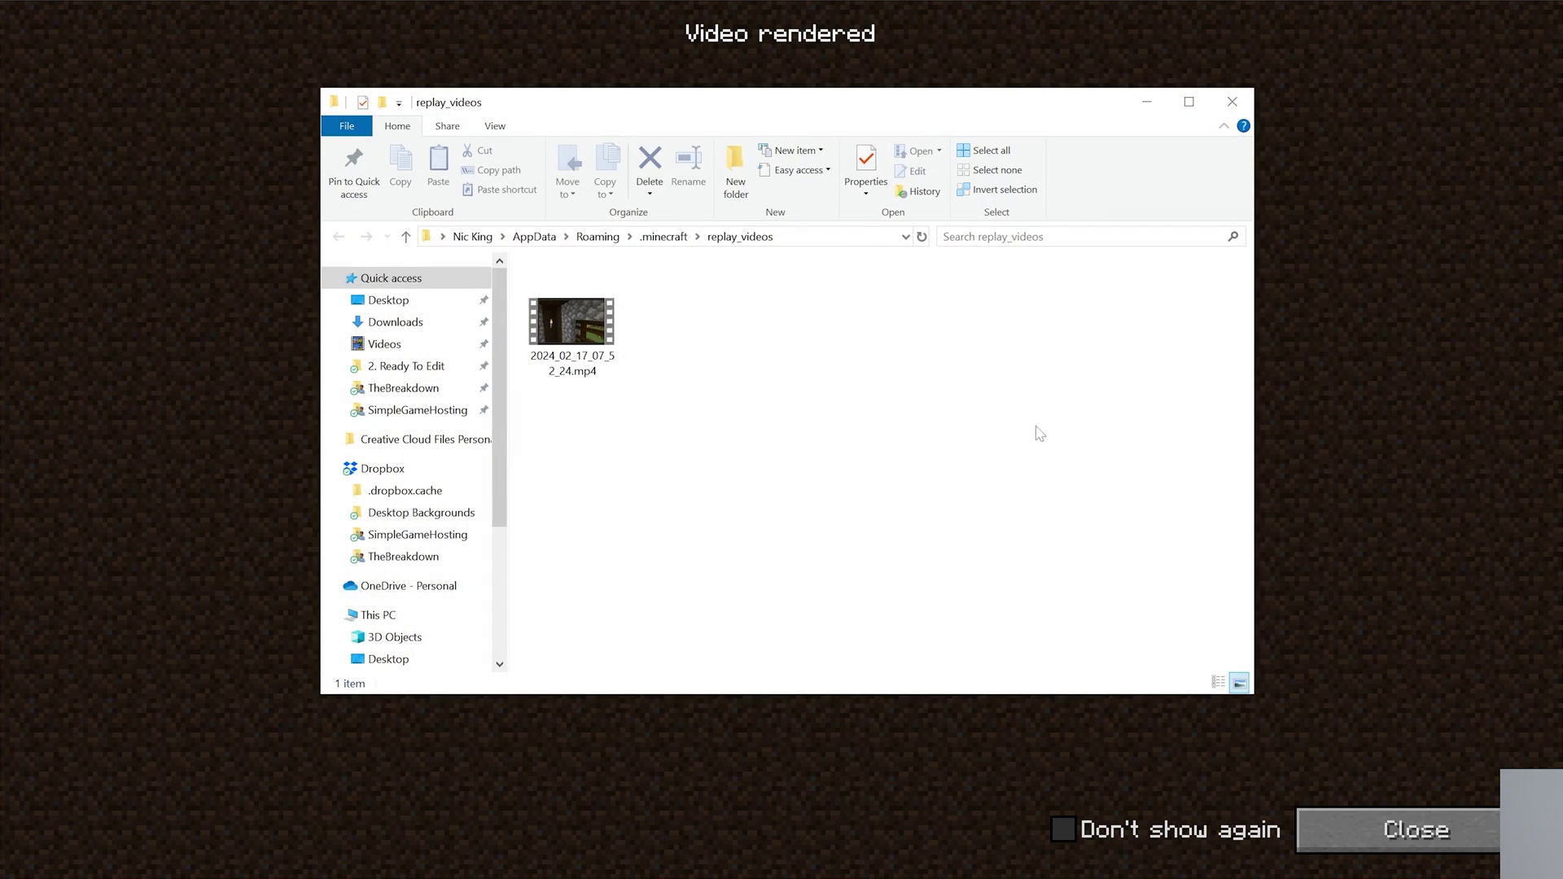
double_click(597, 332)
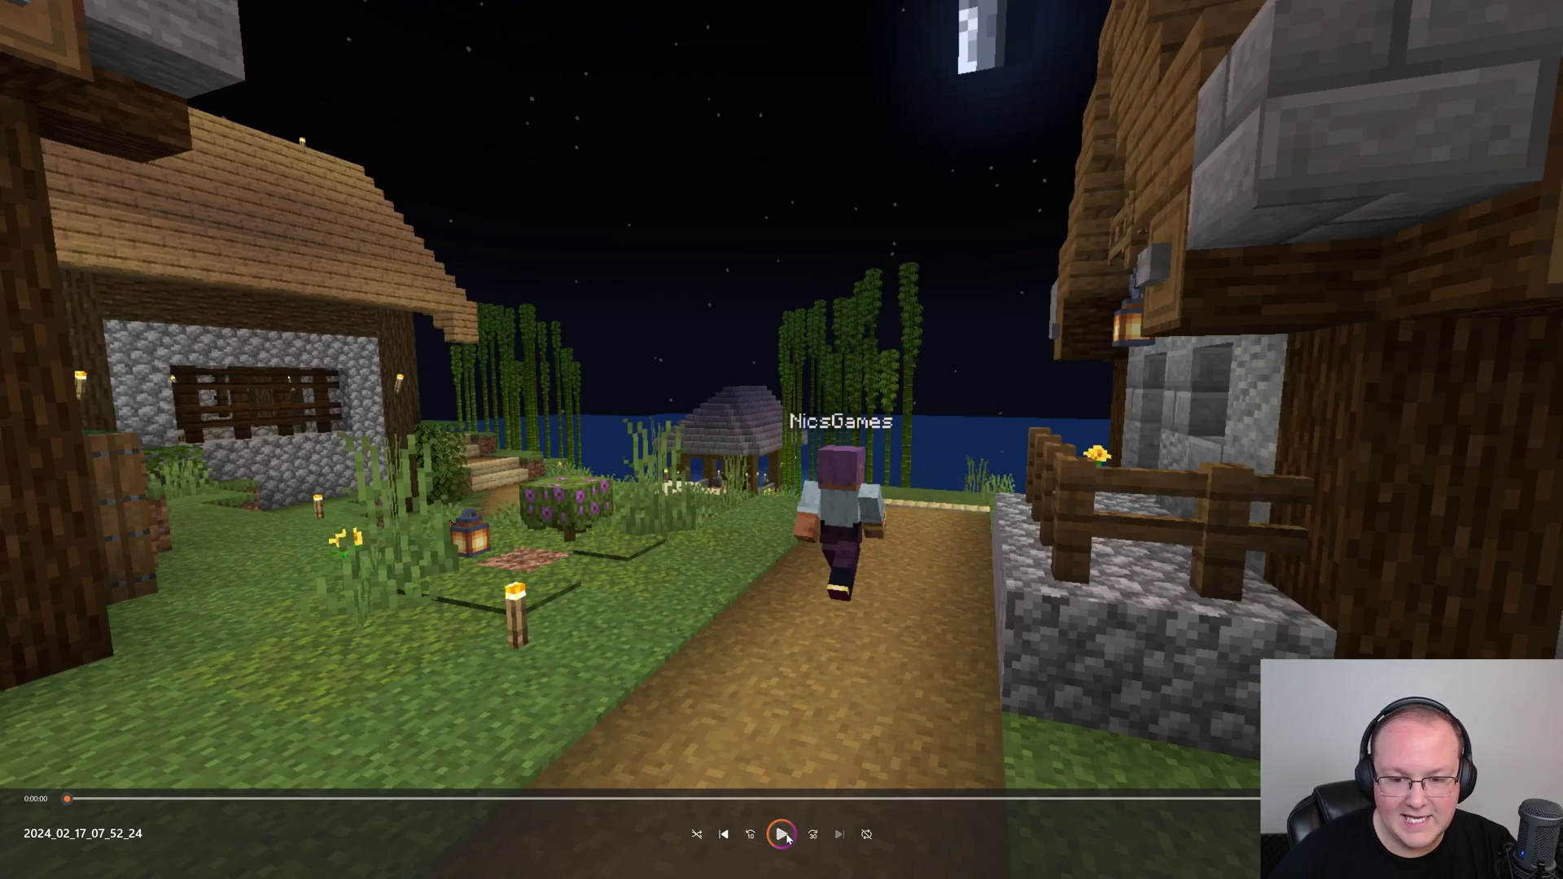
click(781, 833)
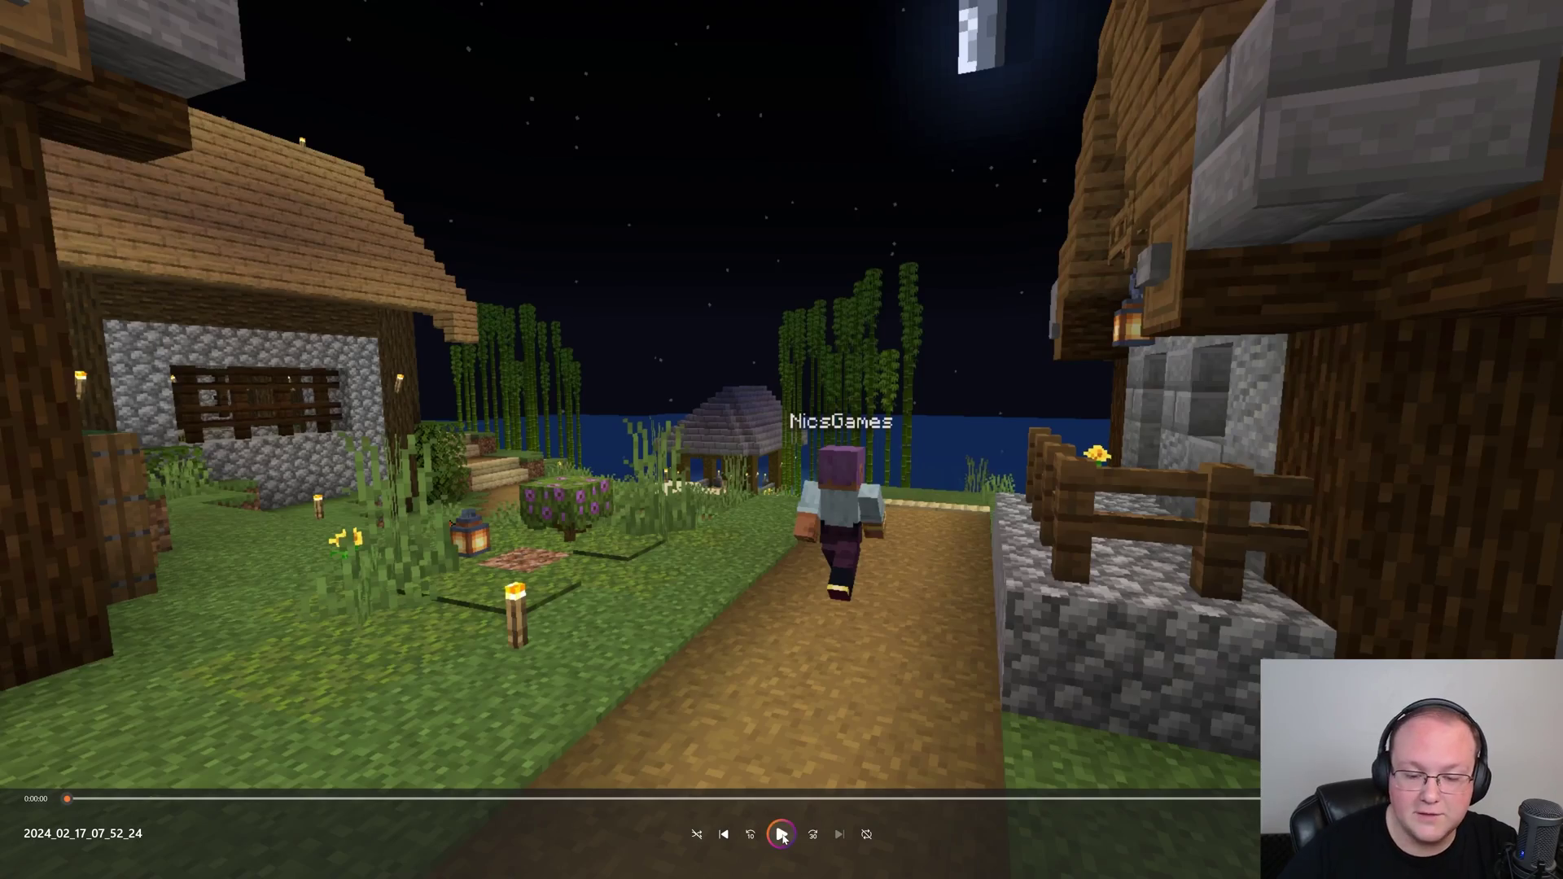
click(781, 834)
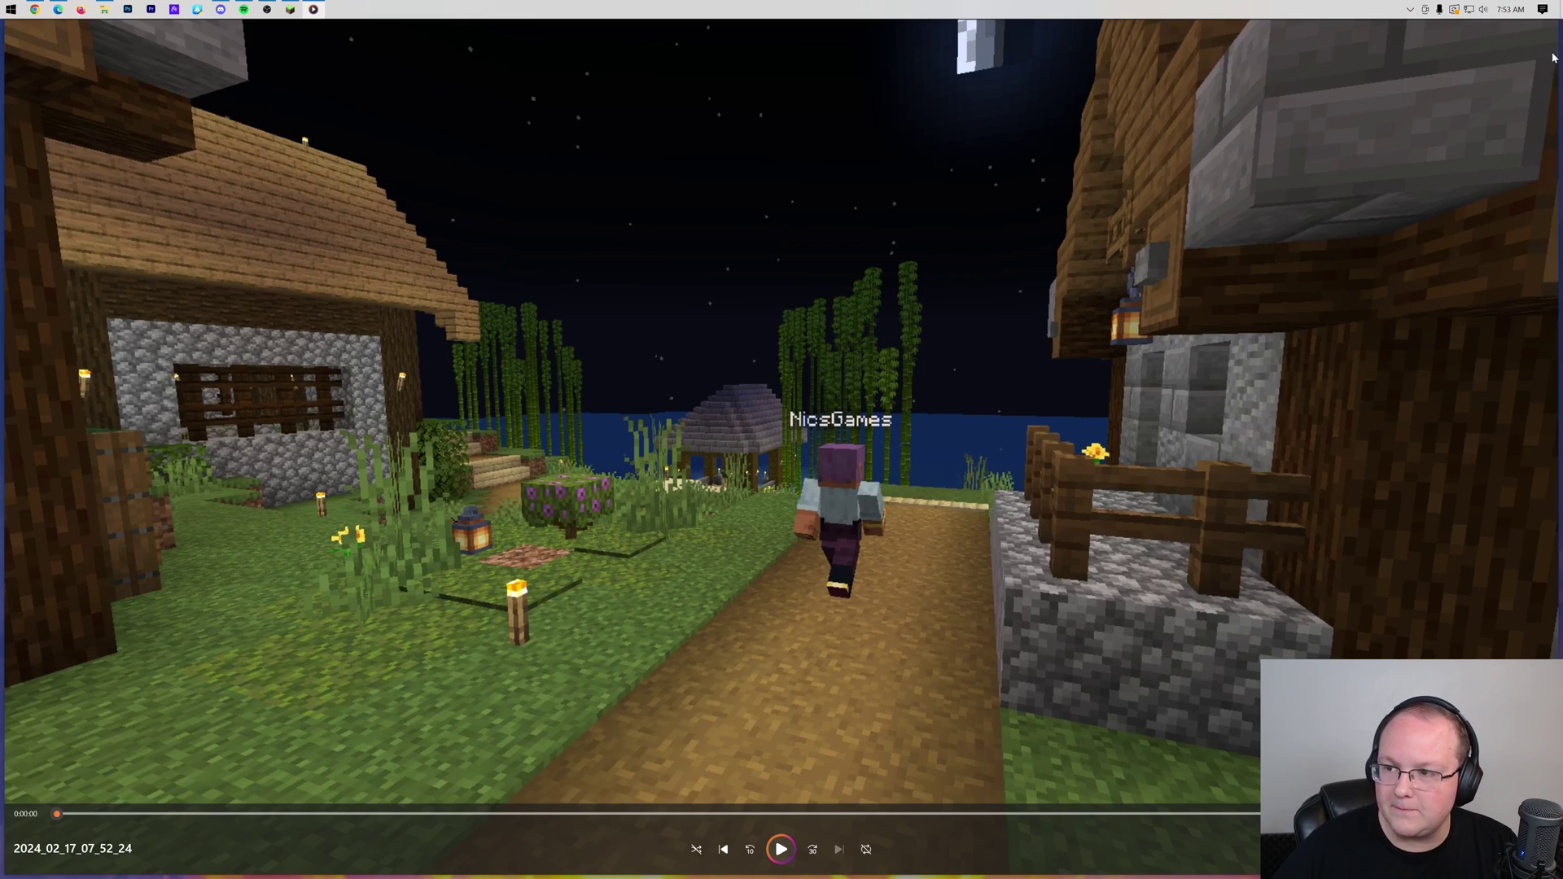
Step: Close the media player and the replay_videos window, dismiss the render result screen and quit Minecraft
right_click(317, 13)
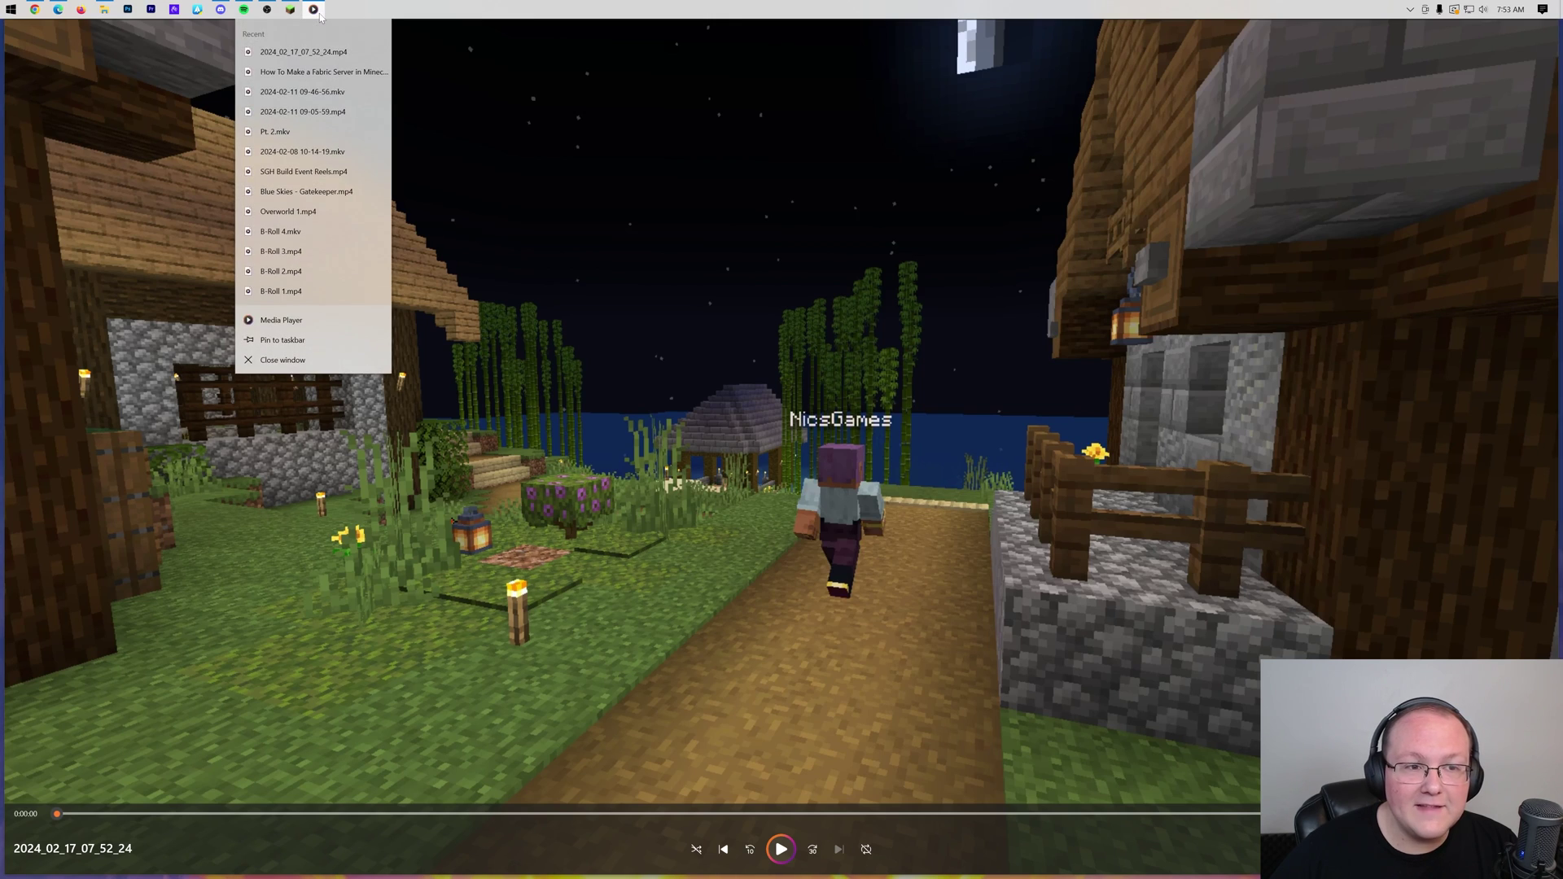
click(285, 359)
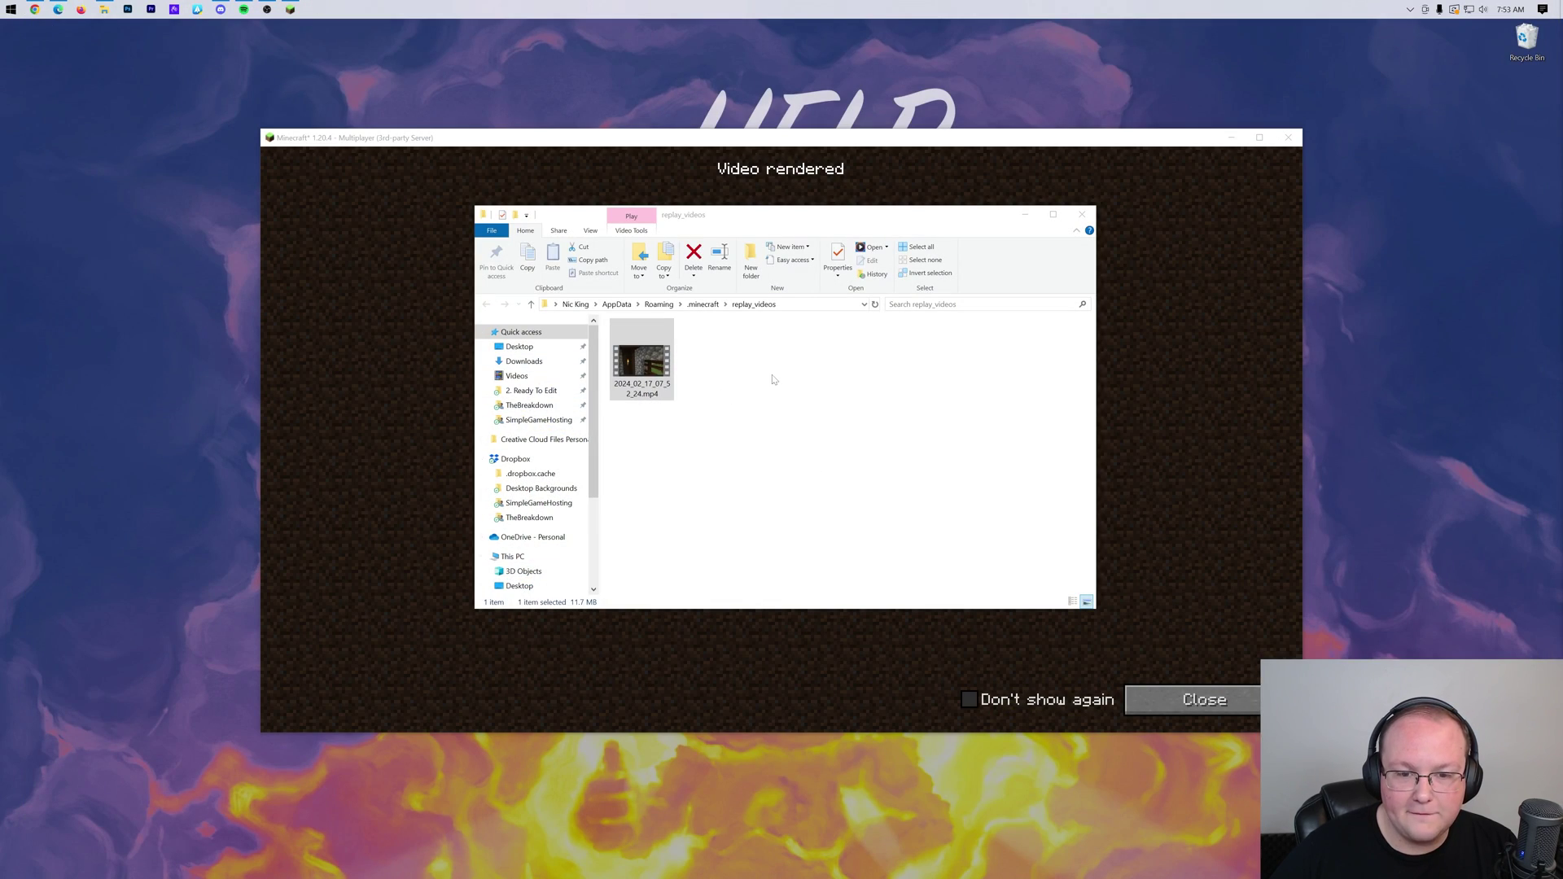
click(1081, 214)
click(1196, 699)
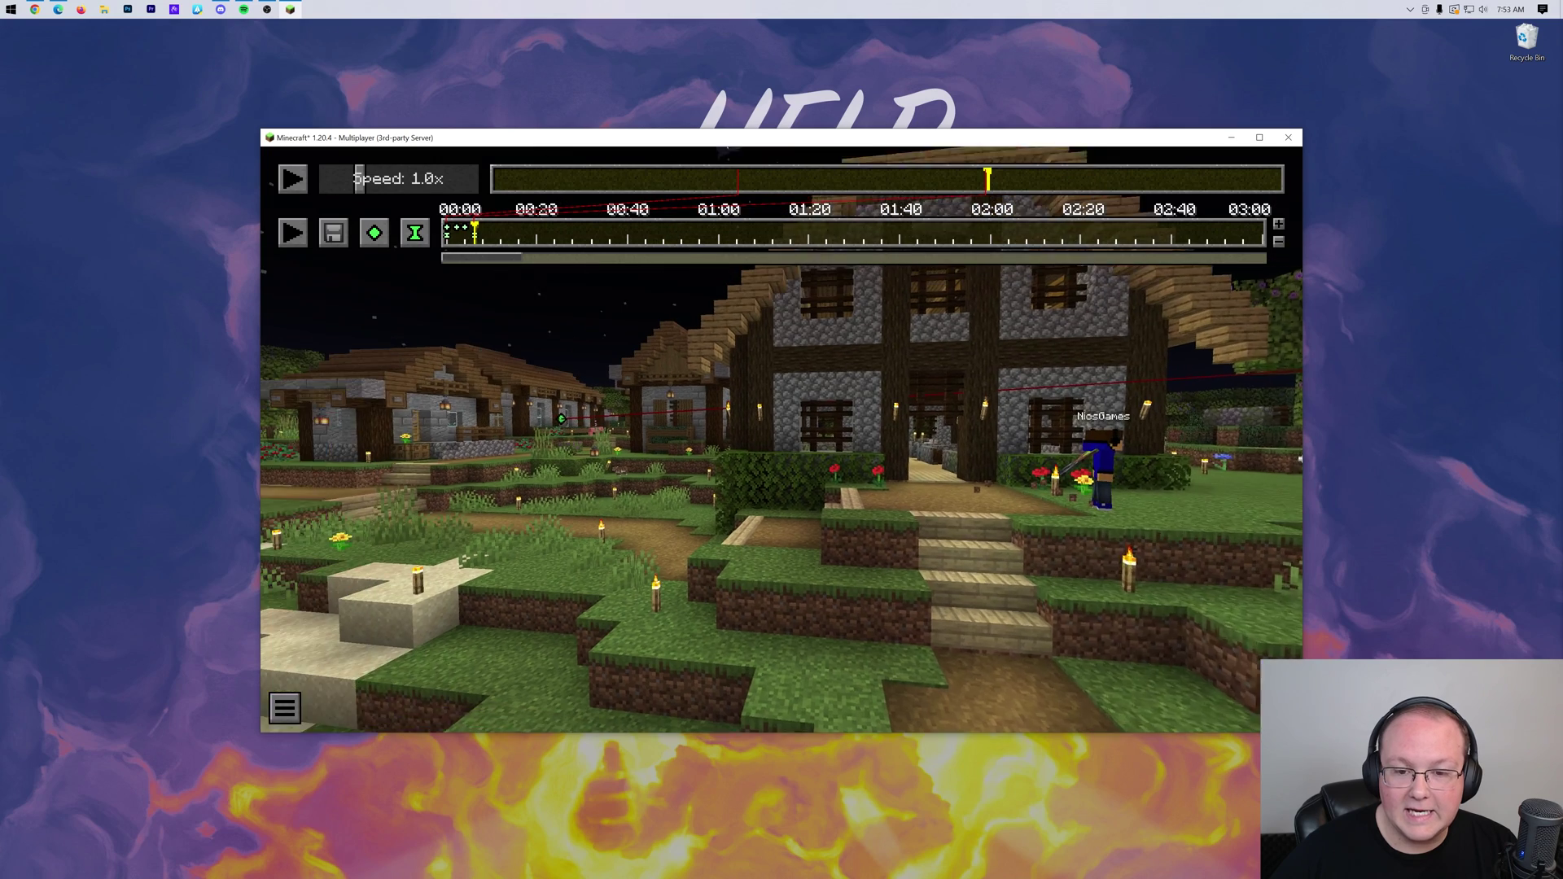
key(Escape)
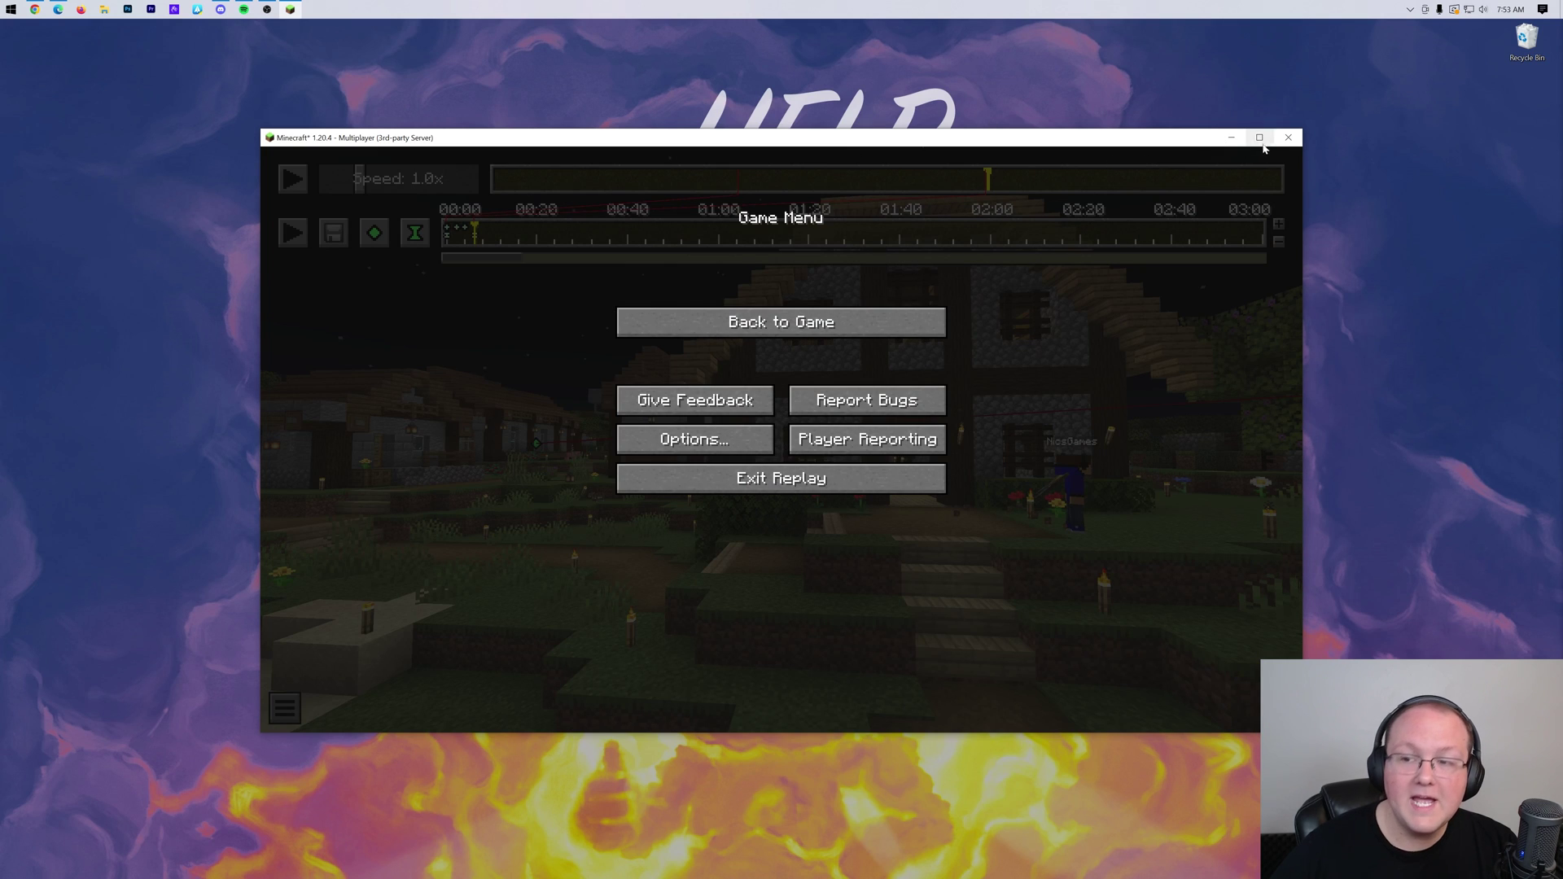
click(1286, 138)
Step: Start the Minecraft Launcher and open the game folder of the fabric-loader-1.20.4 installation
click(11, 8)
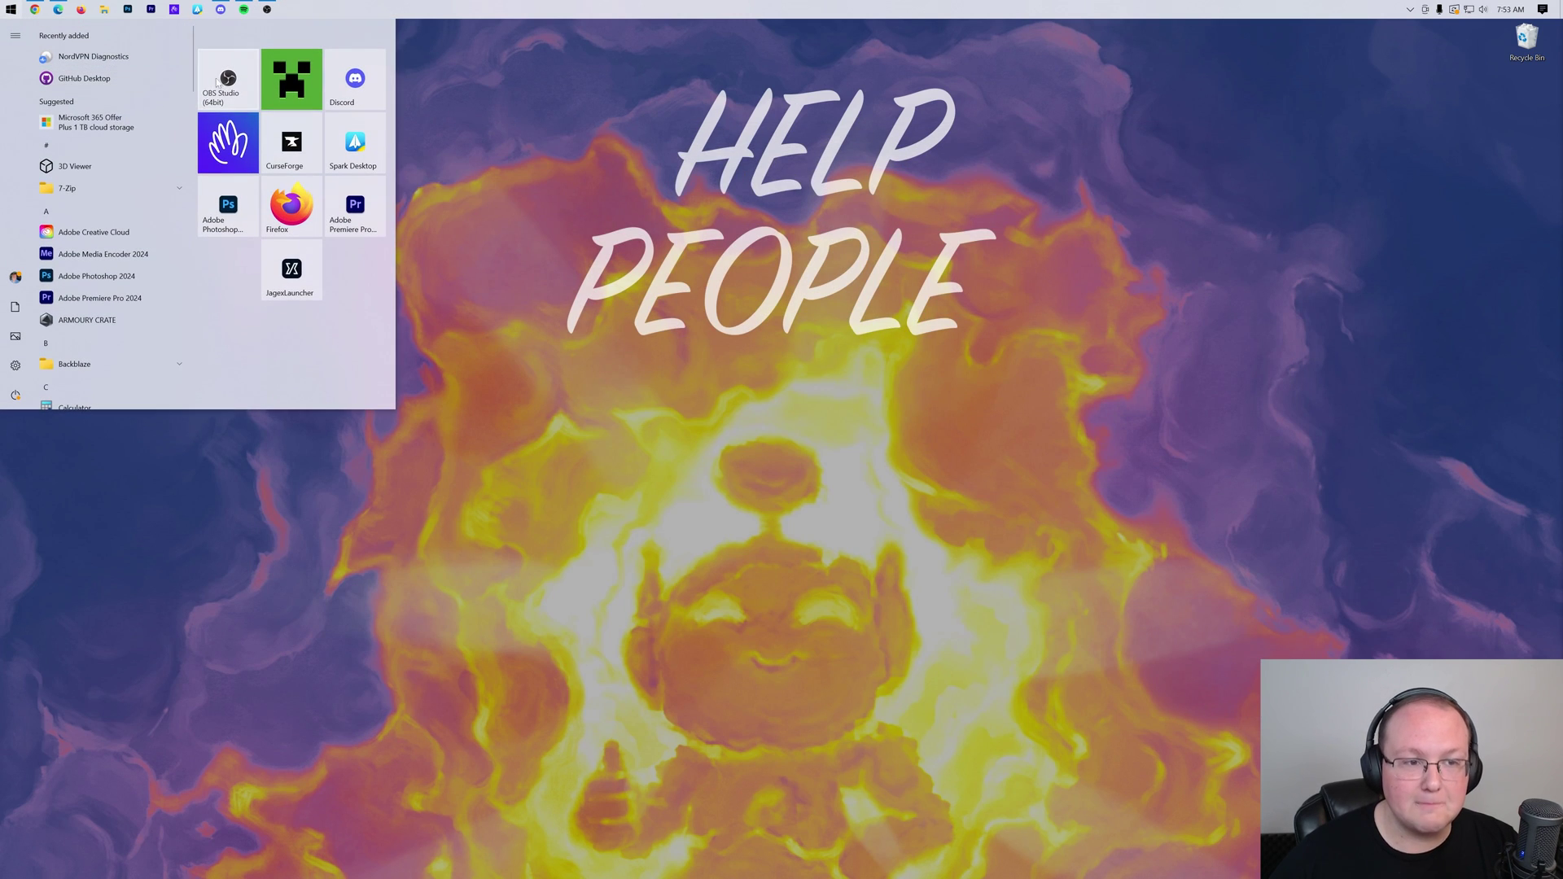
click(275, 83)
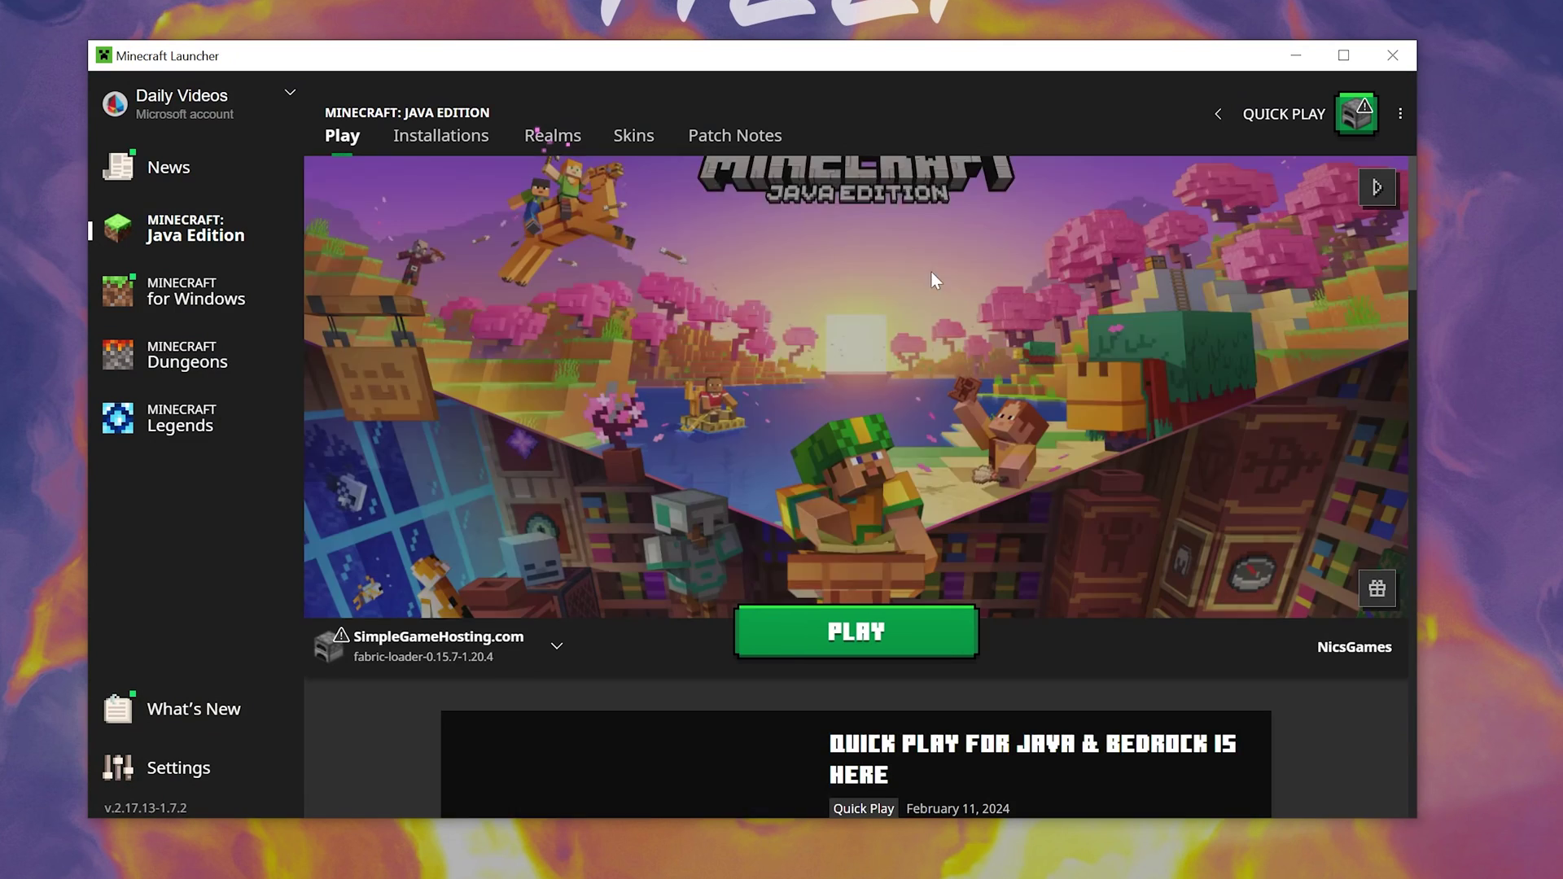
click(427, 140)
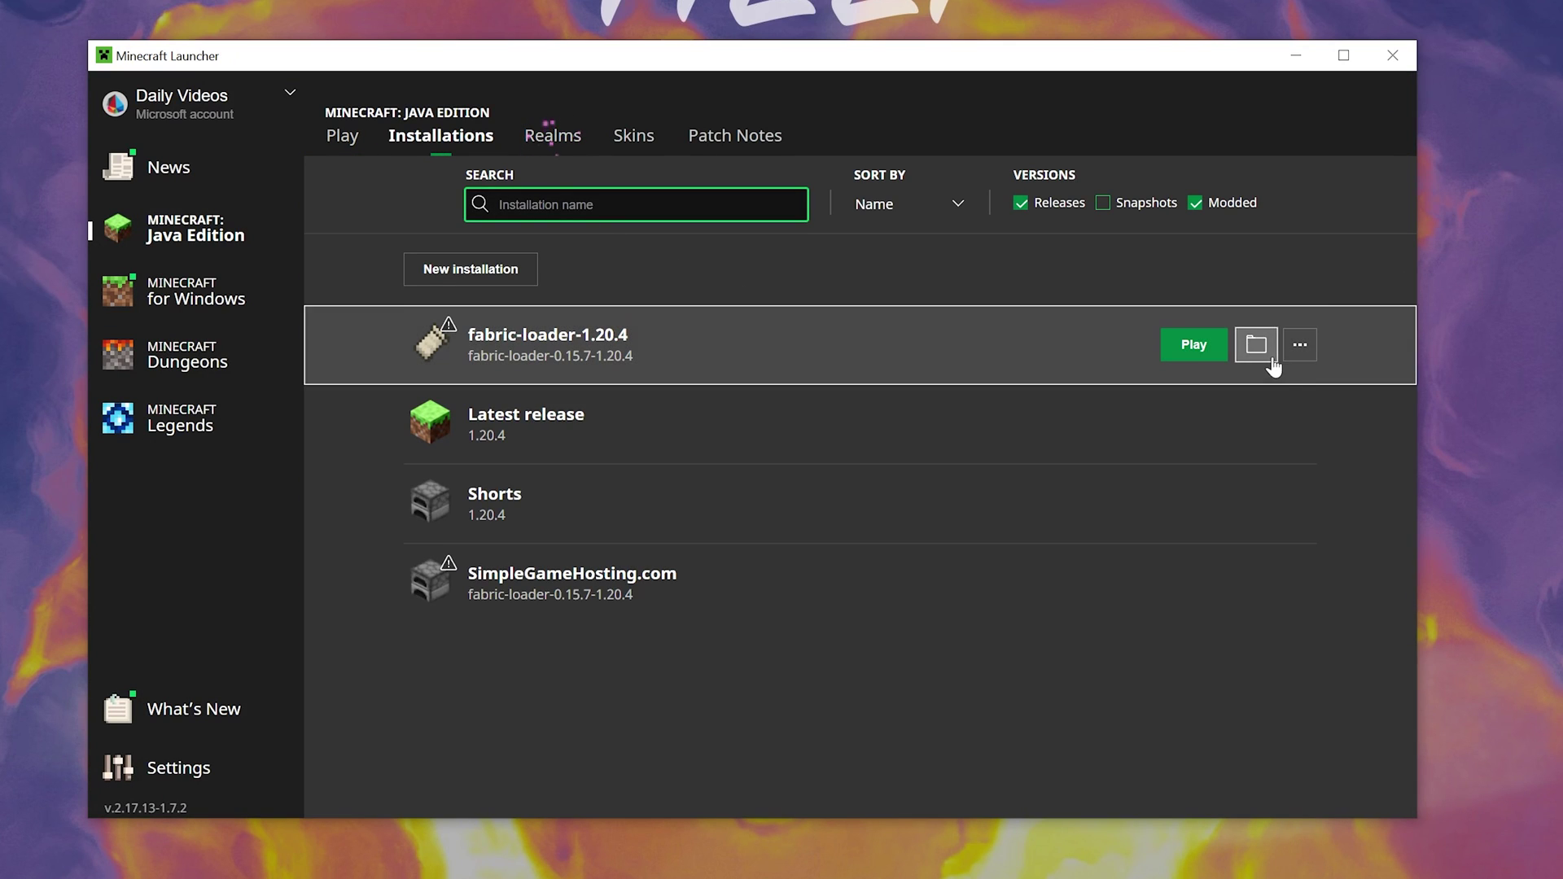
click(1266, 357)
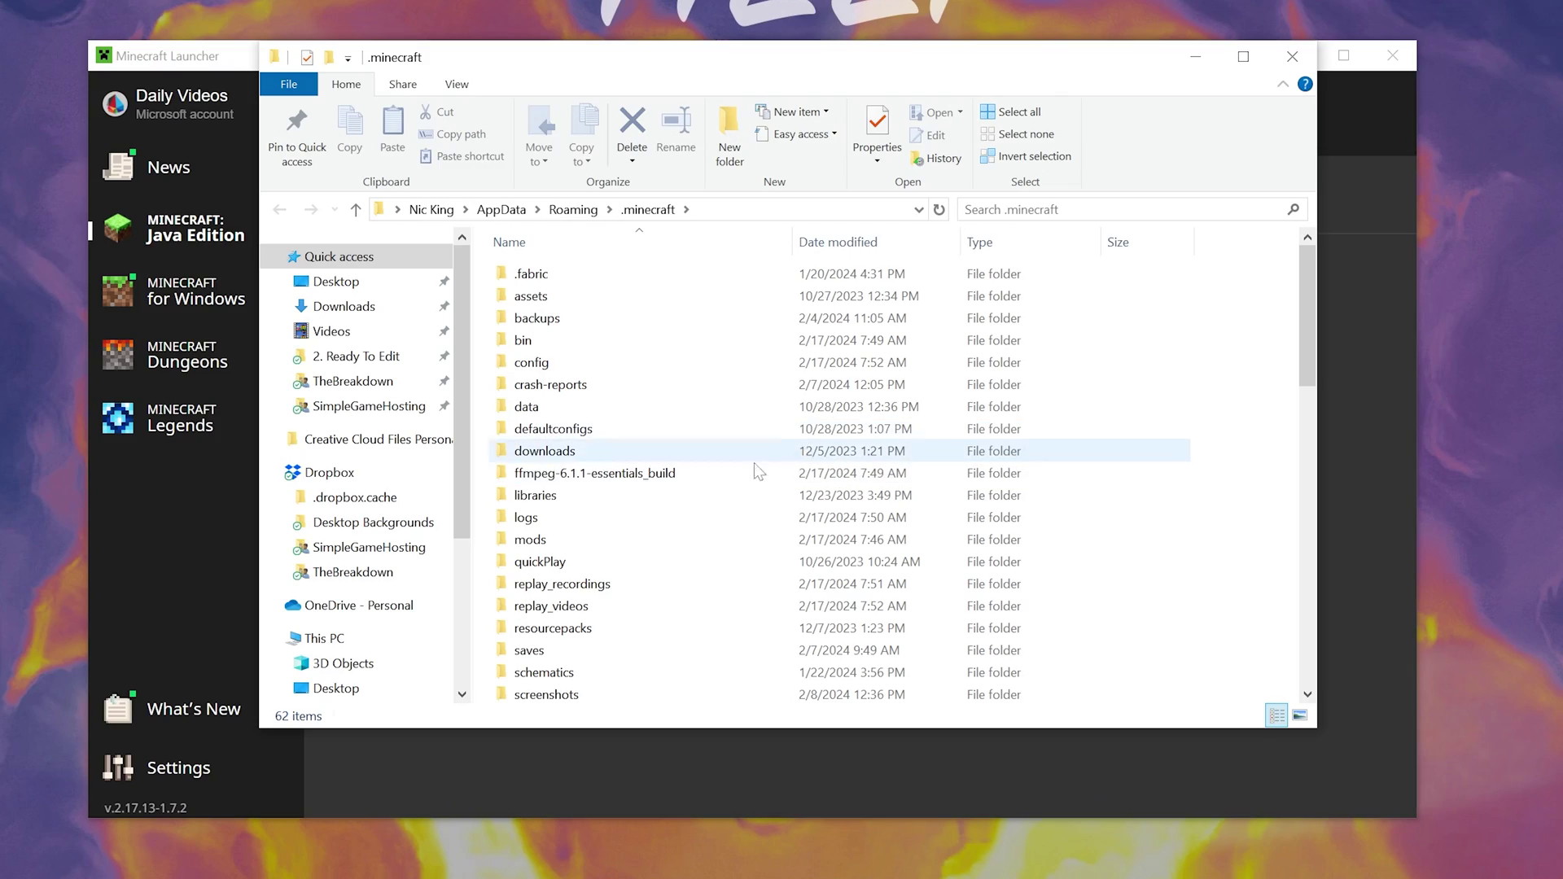
Step: Examine the contents of the replay_videos and replay_recordings folders inside .minecraft, returning to .minecraft after each
scroll(672, 456, down, 1)
scroll(671, 455, down, 2)
double_click(664, 426)
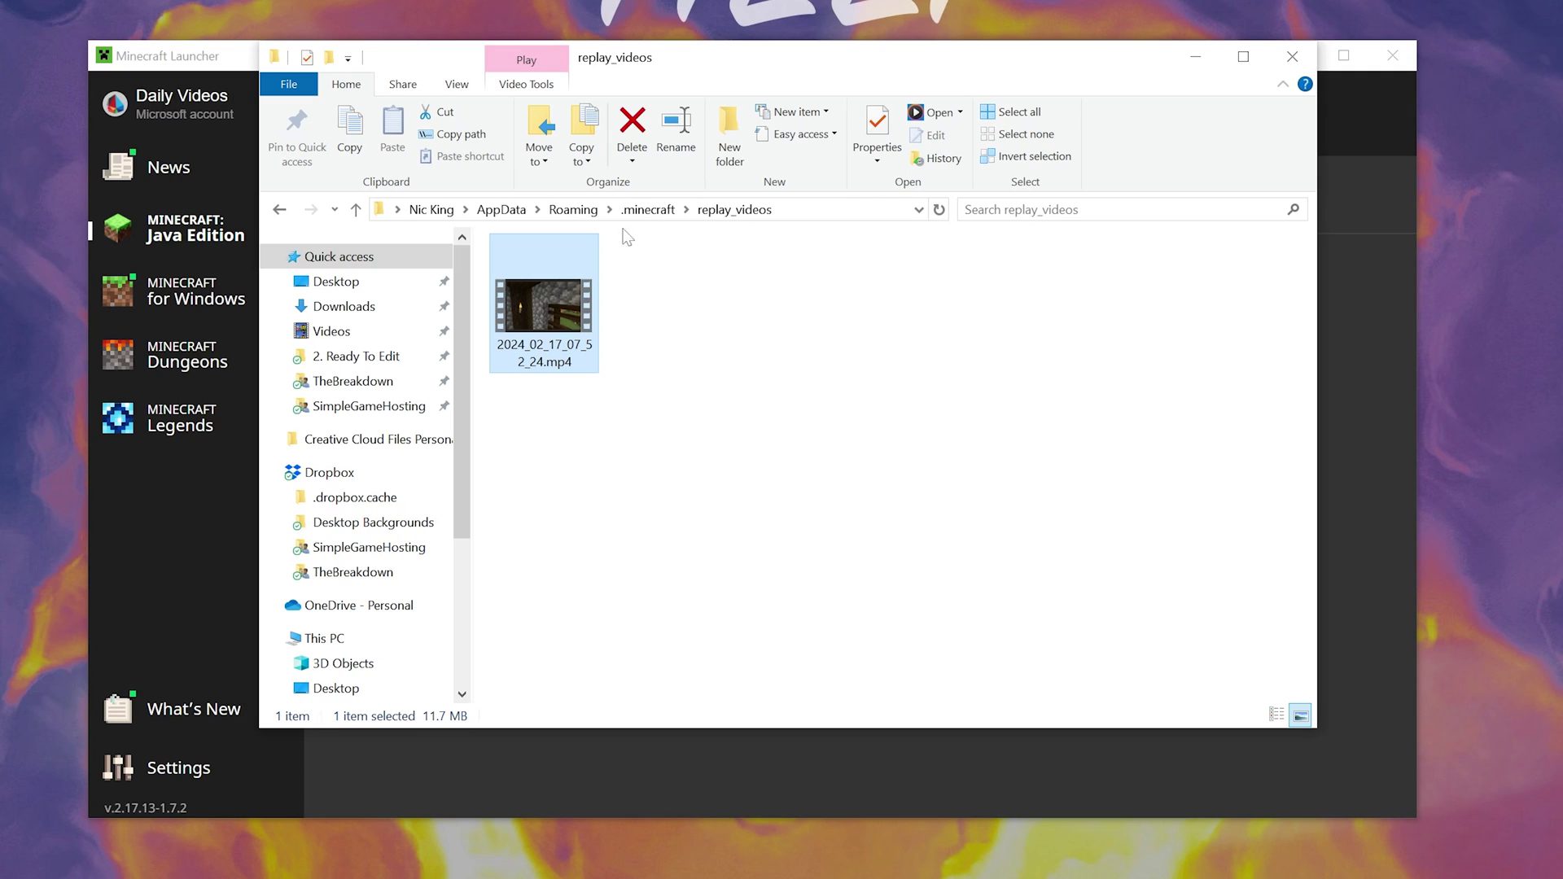
key(alt+Left)
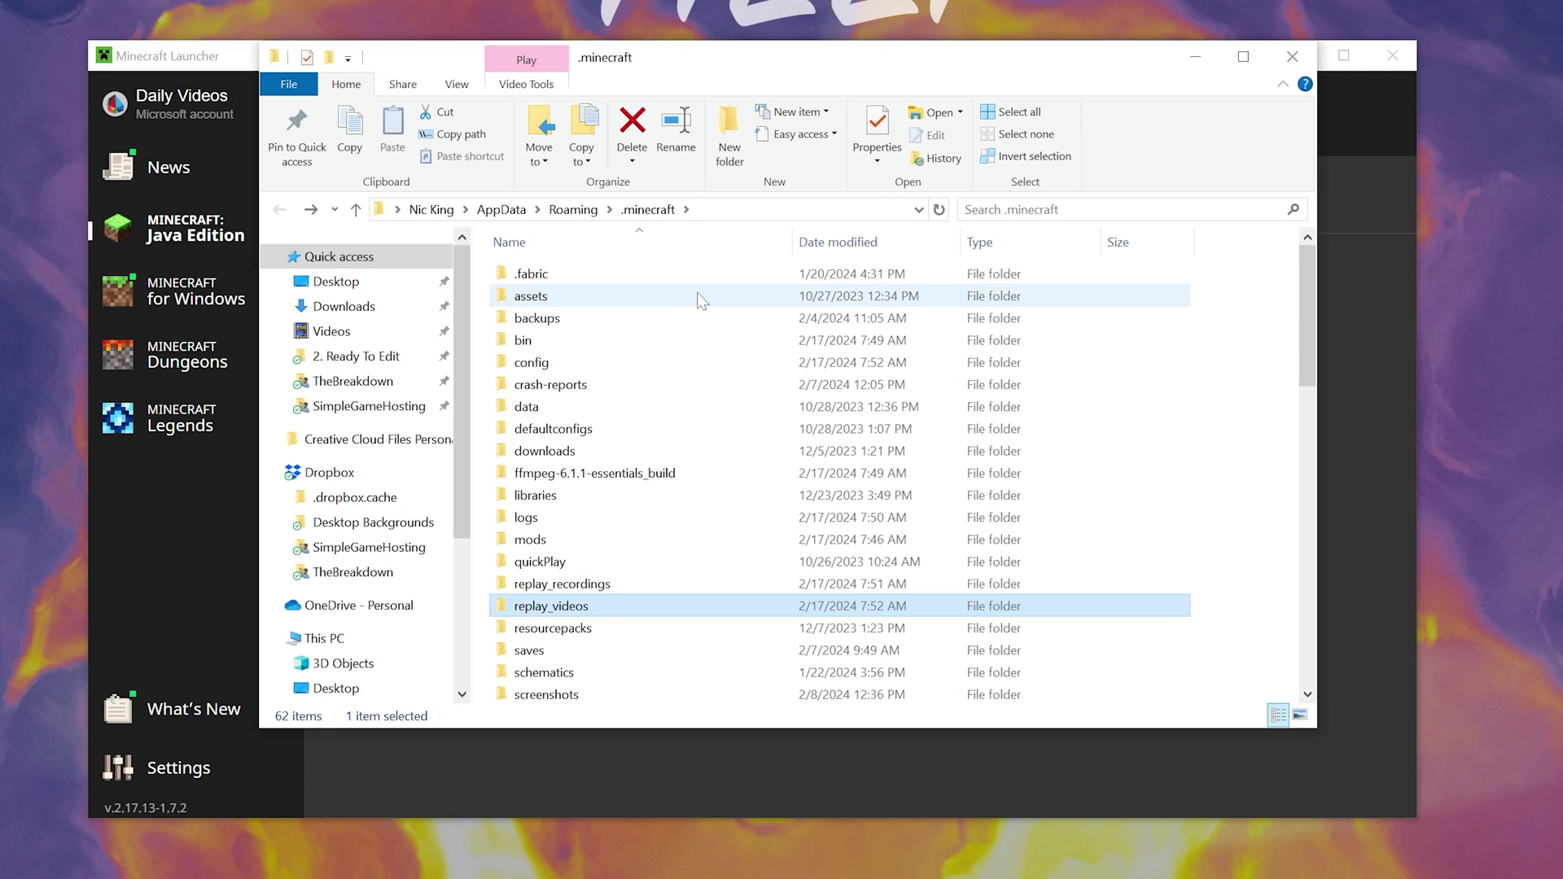
double_click(576, 407)
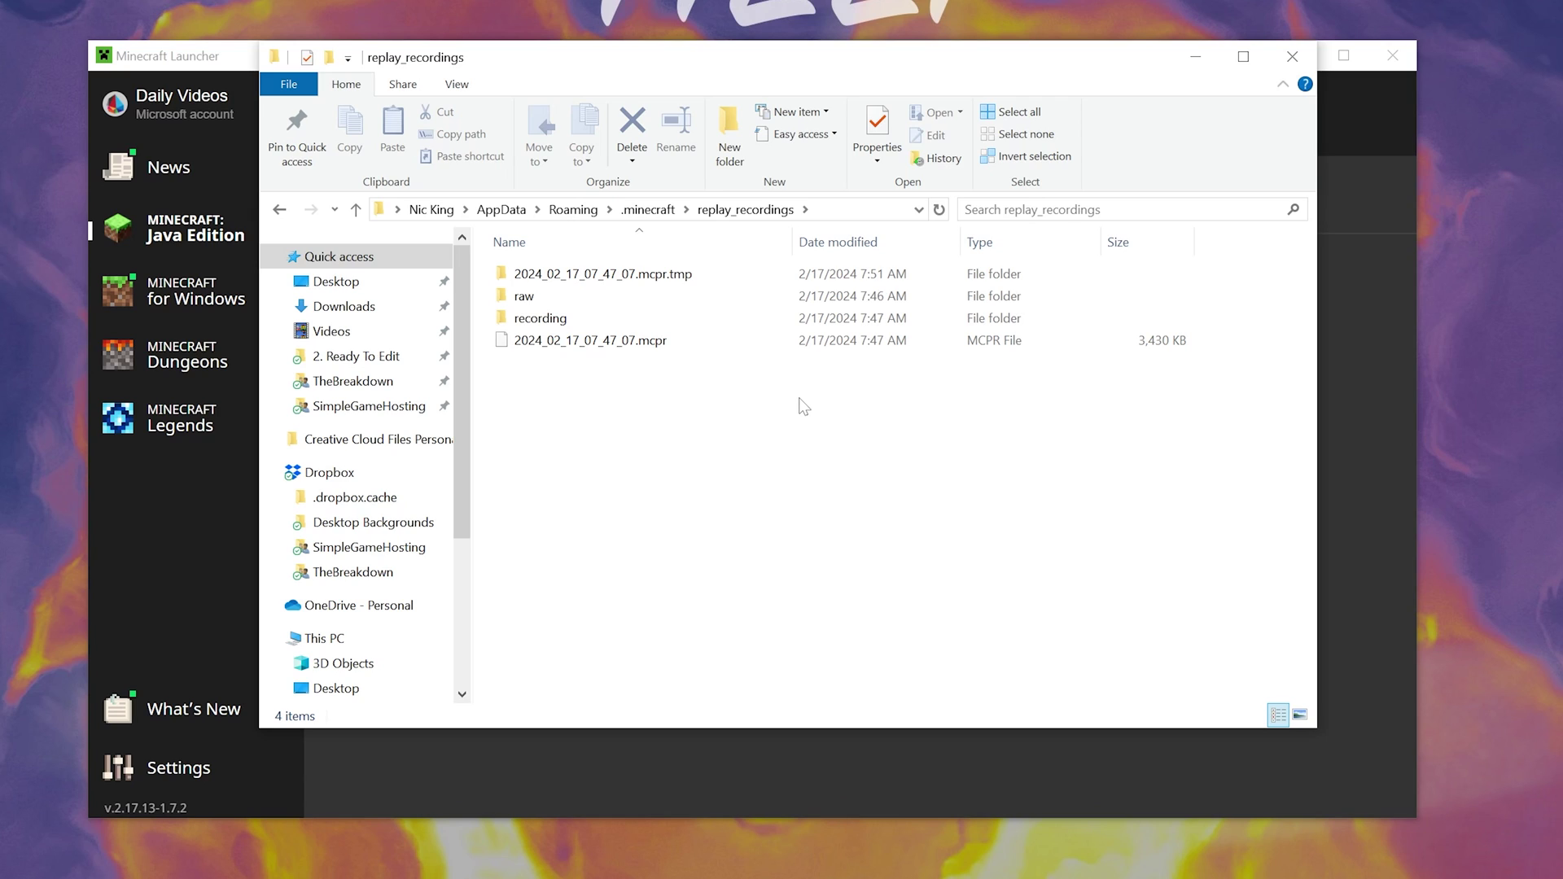
drag(798, 398, 1137, 324)
key(alt+Left)
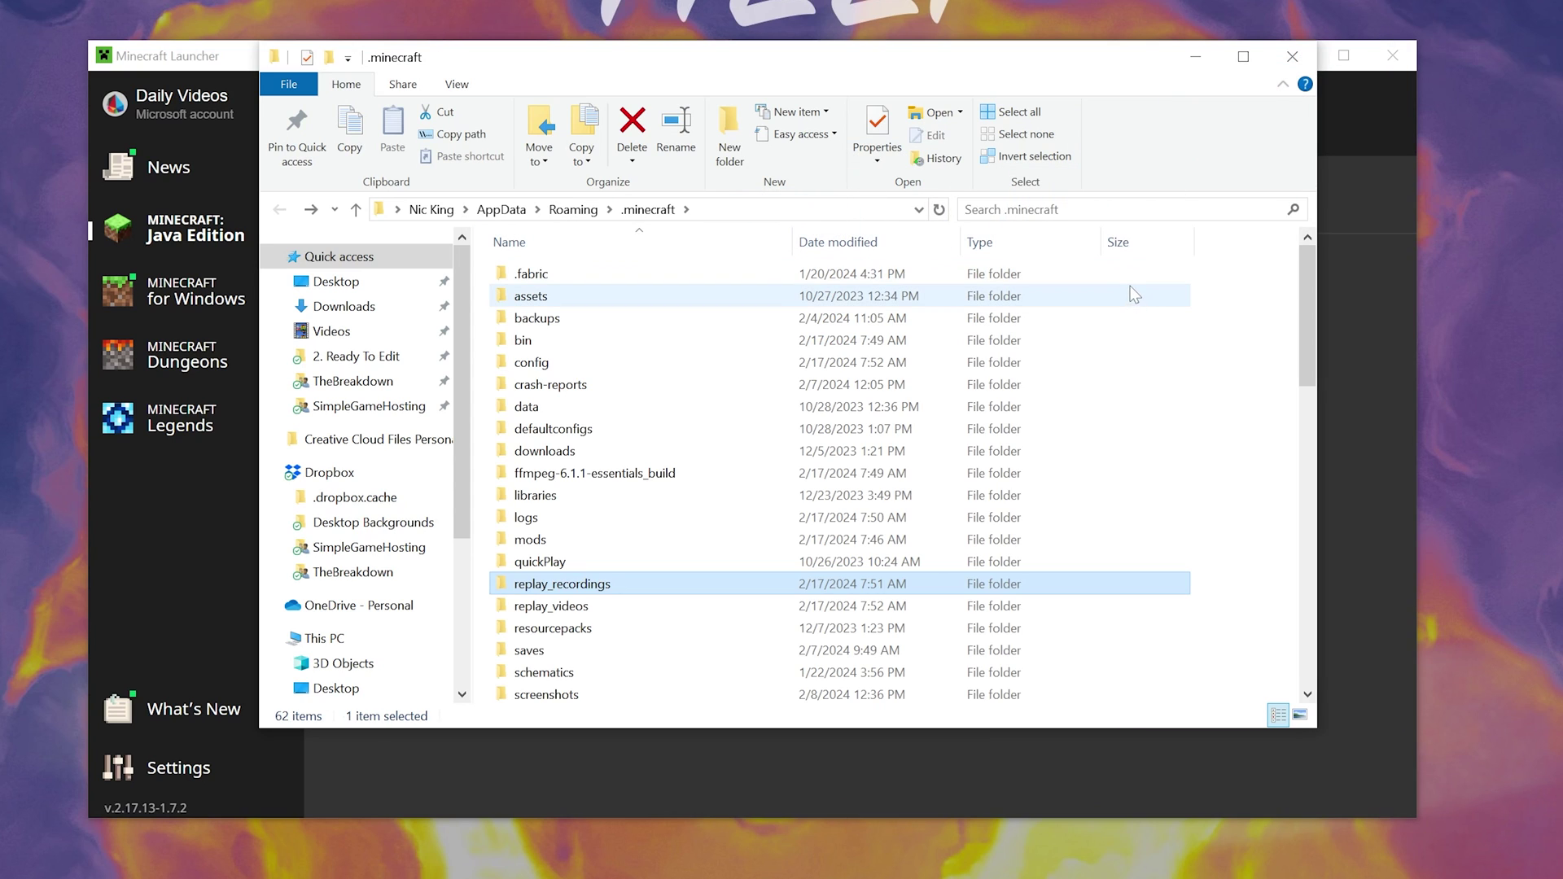
Step: Revisit replay_videos and replay_recordings once more and close the .minecraft folder window
double_click(763, 609)
key(alt+Left)
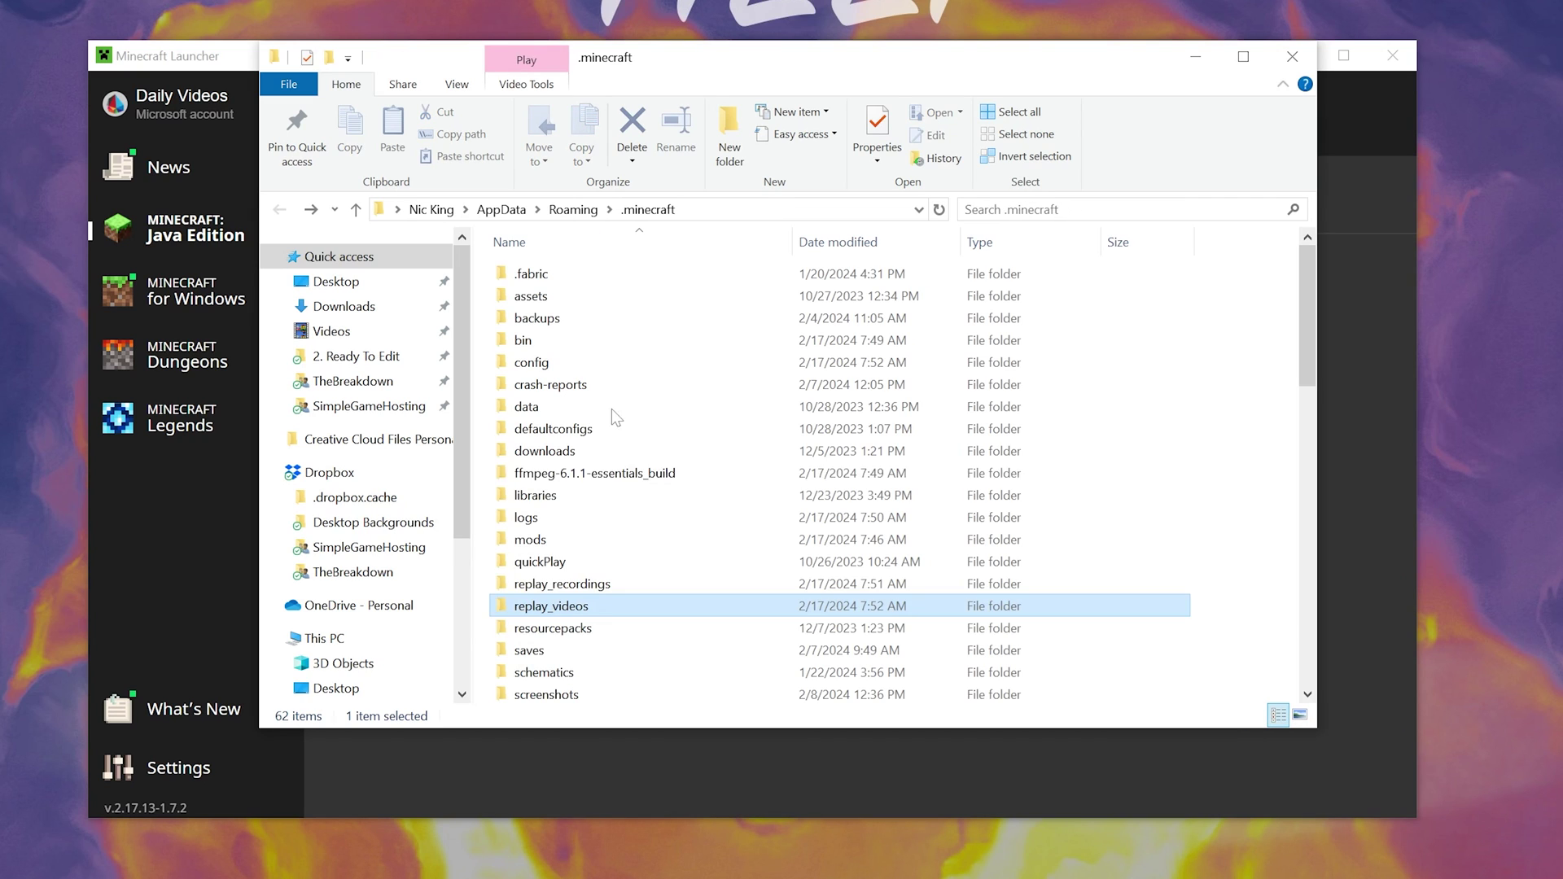
double_click(592, 588)
key(alt+Left)
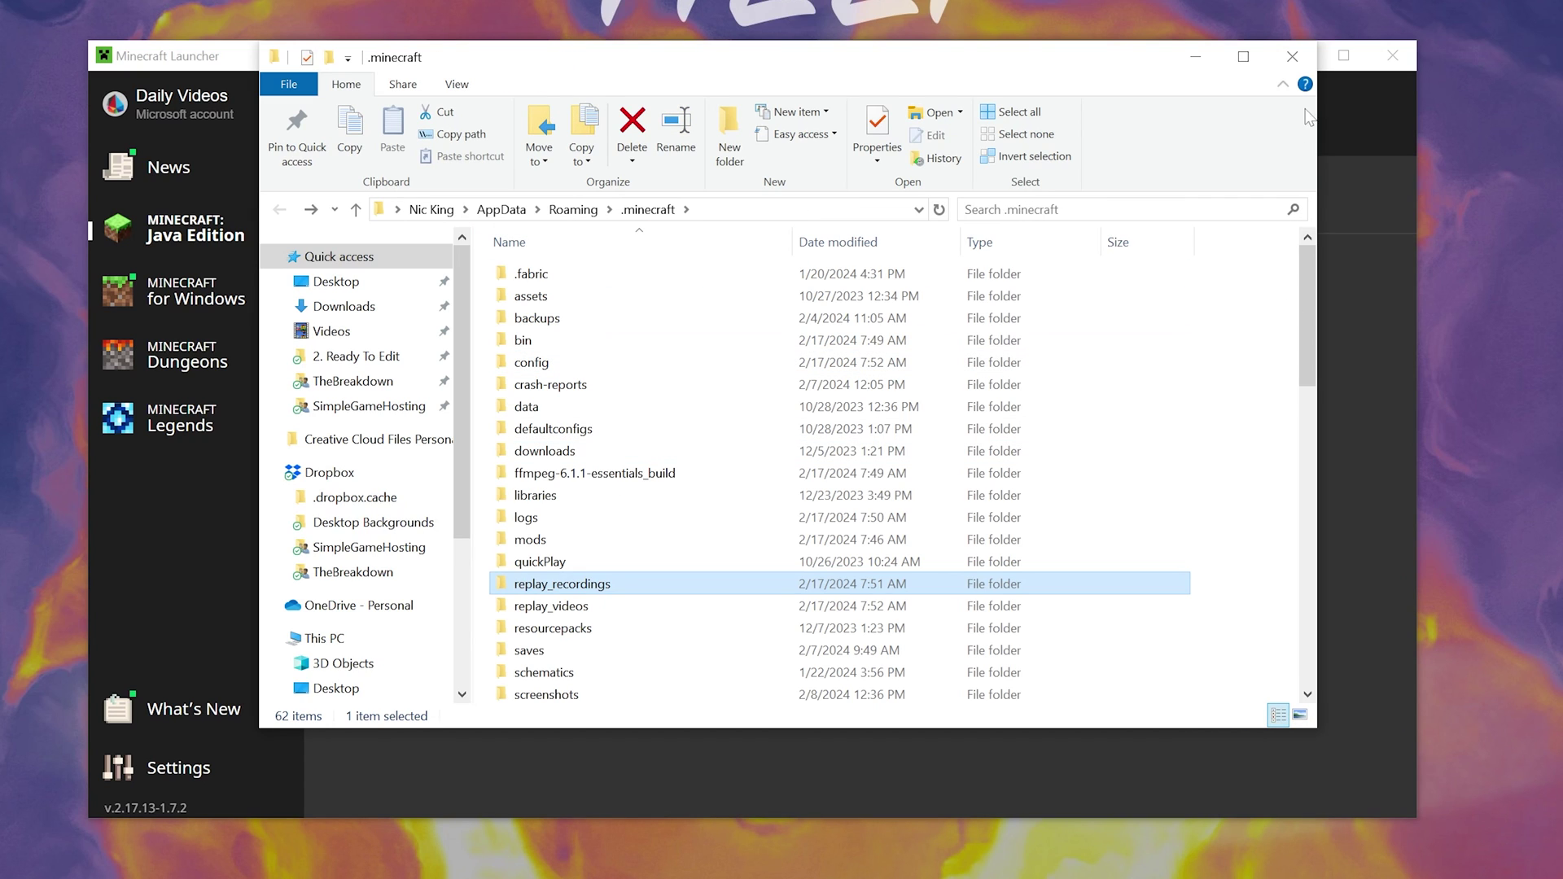
click(1294, 56)
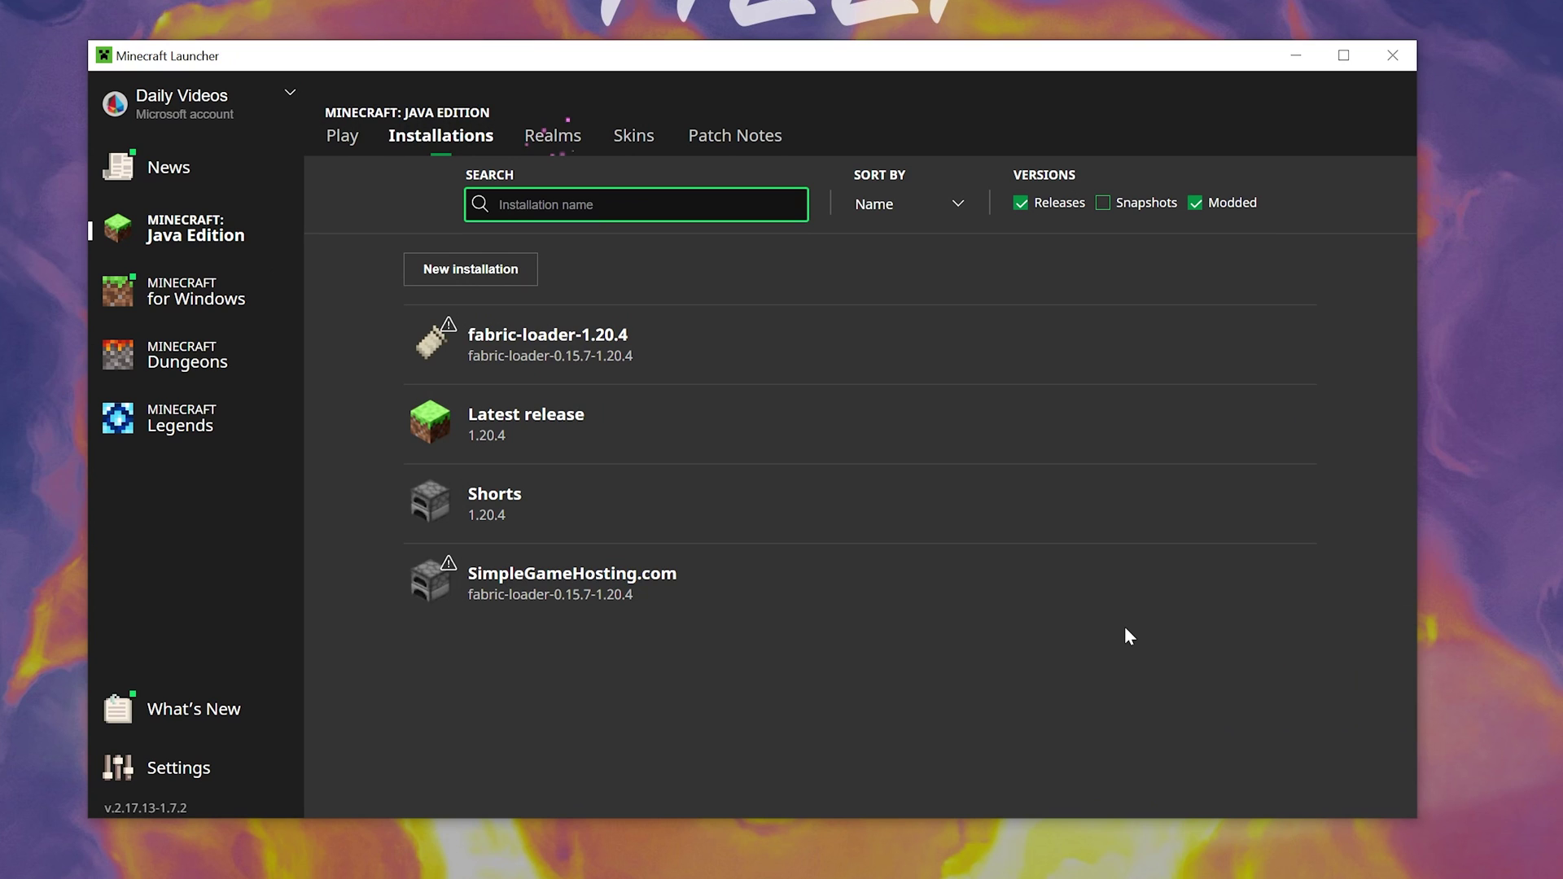